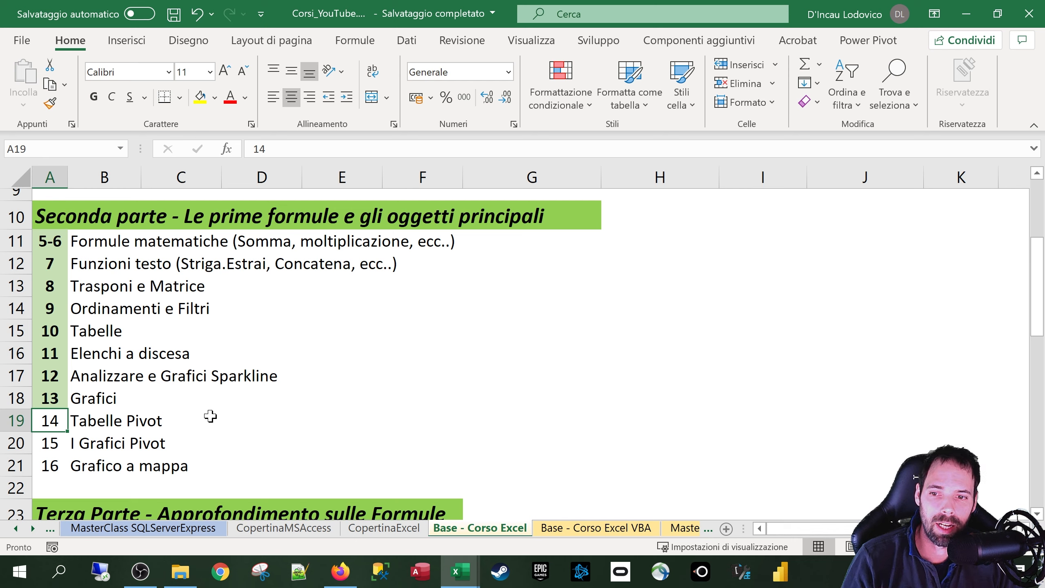
drag(62, 419, 171, 423)
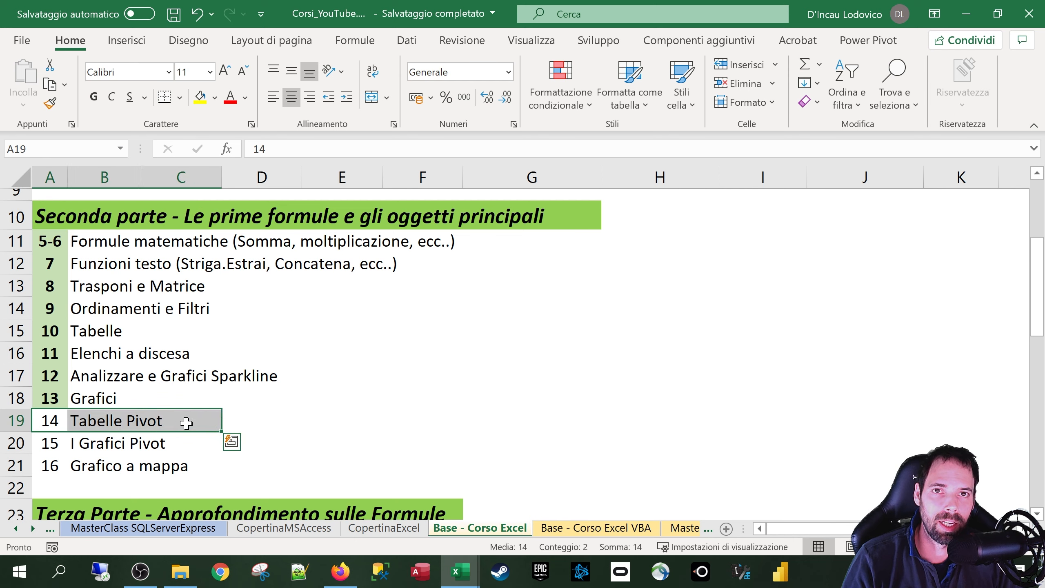
click(58, 422)
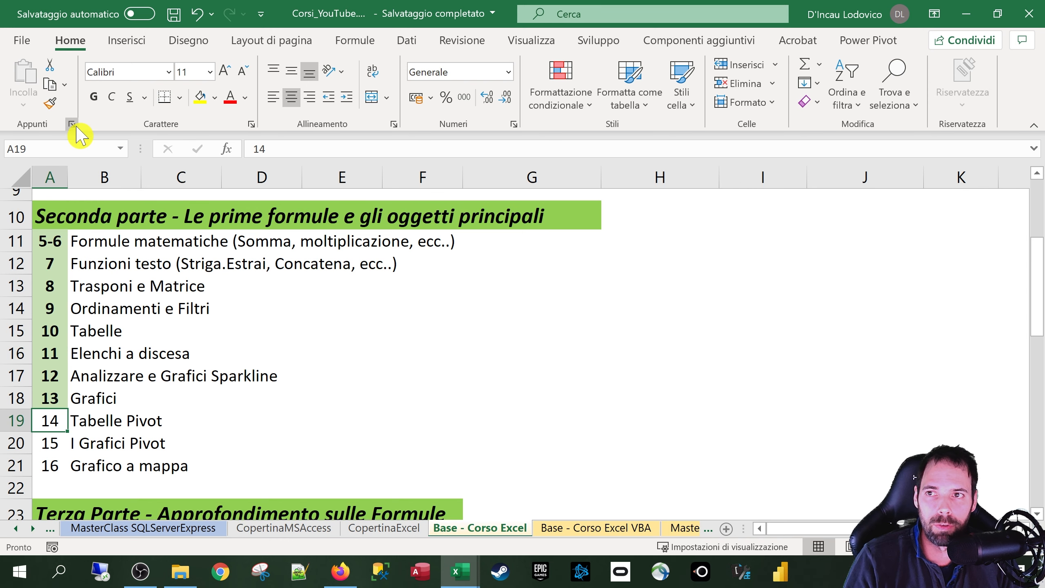
Look through the templates offered for a new workbook and return to the course list without creating one.
click(21, 41)
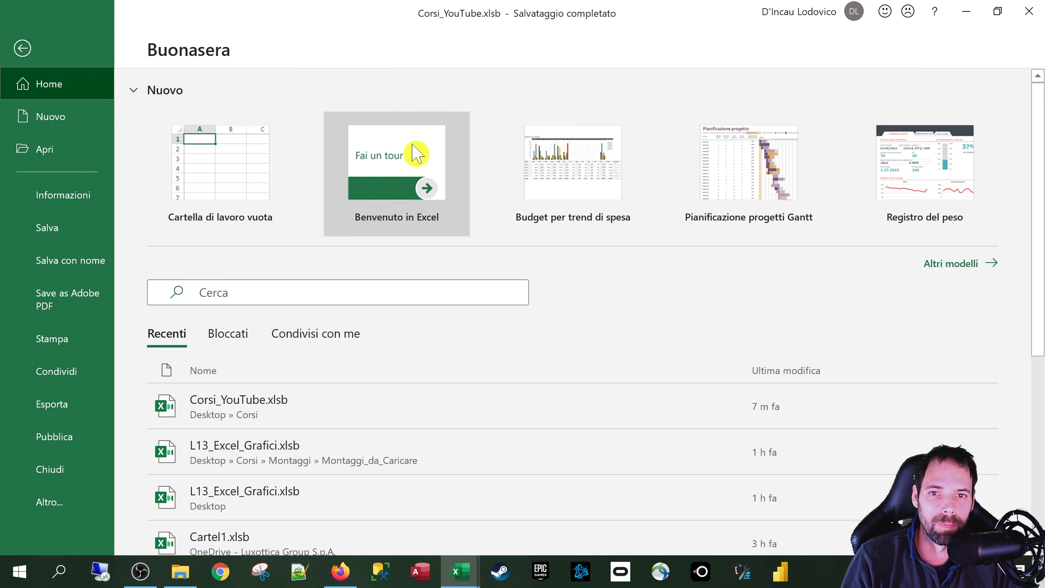
click(50, 117)
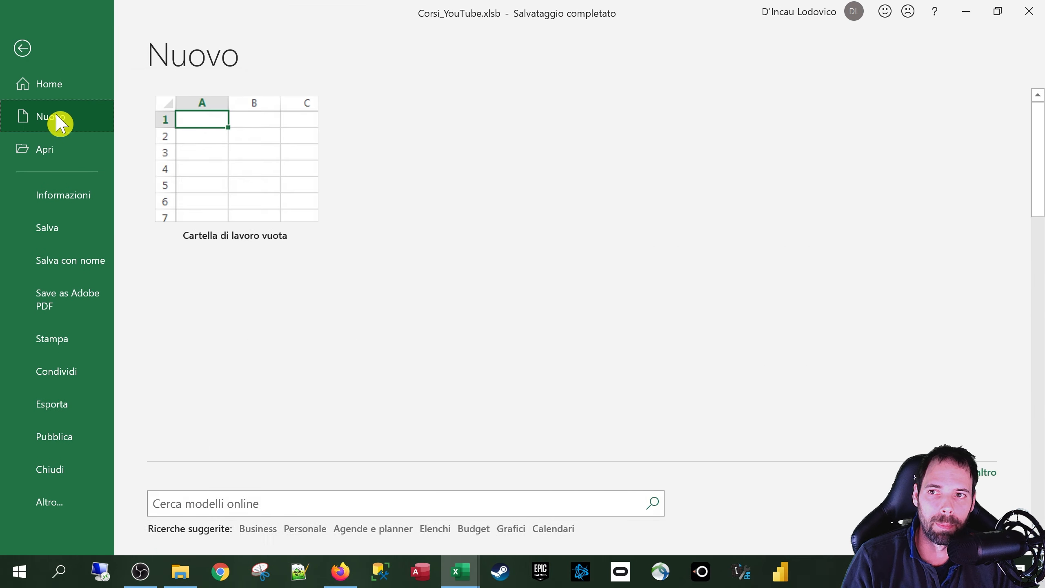
click(60, 60)
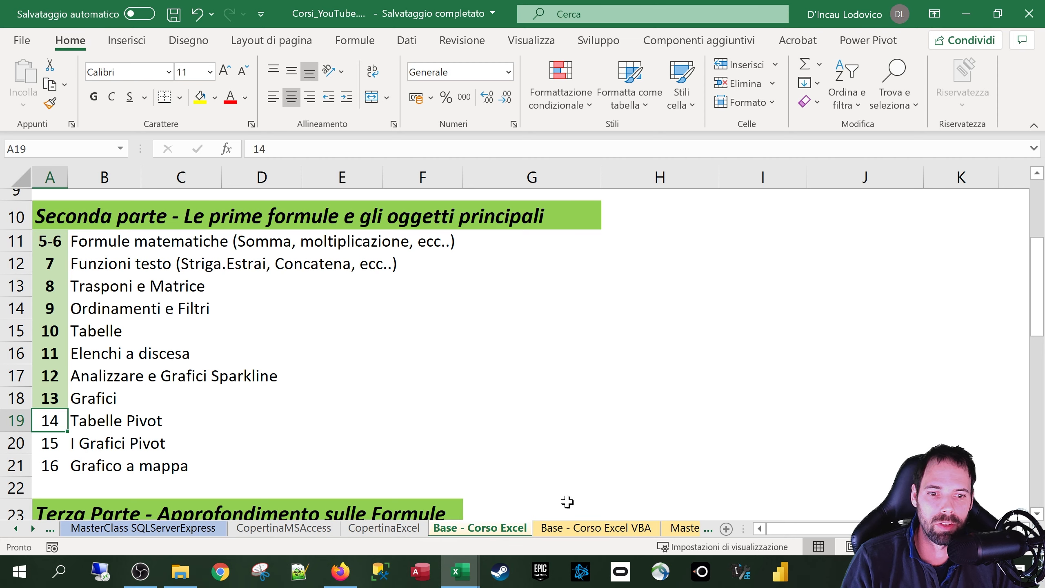
Switch to the Benvenuto in Excel1 workbook and read through the sheet 10. Tabelle pivot, ending at its source table and pivot table.
mouse_move(457, 570)
click(511, 504)
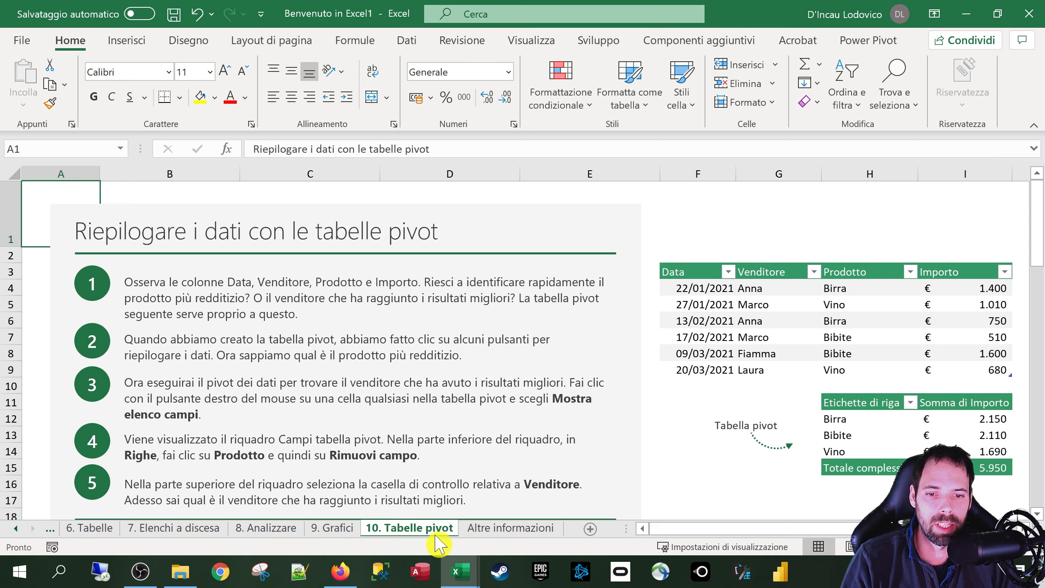
scroll(364, 345, down, 6)
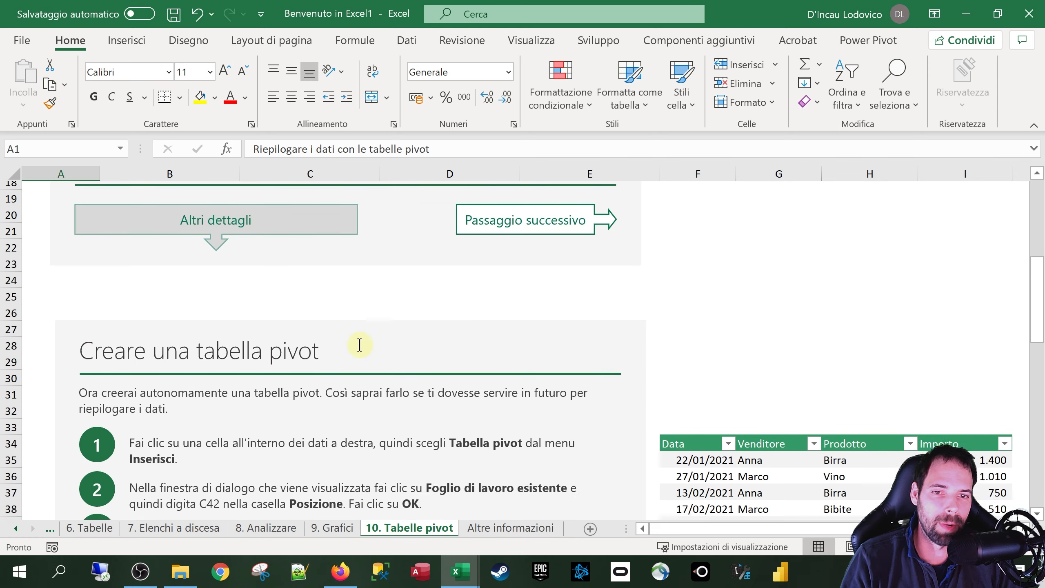
scroll(360, 345, down, 6)
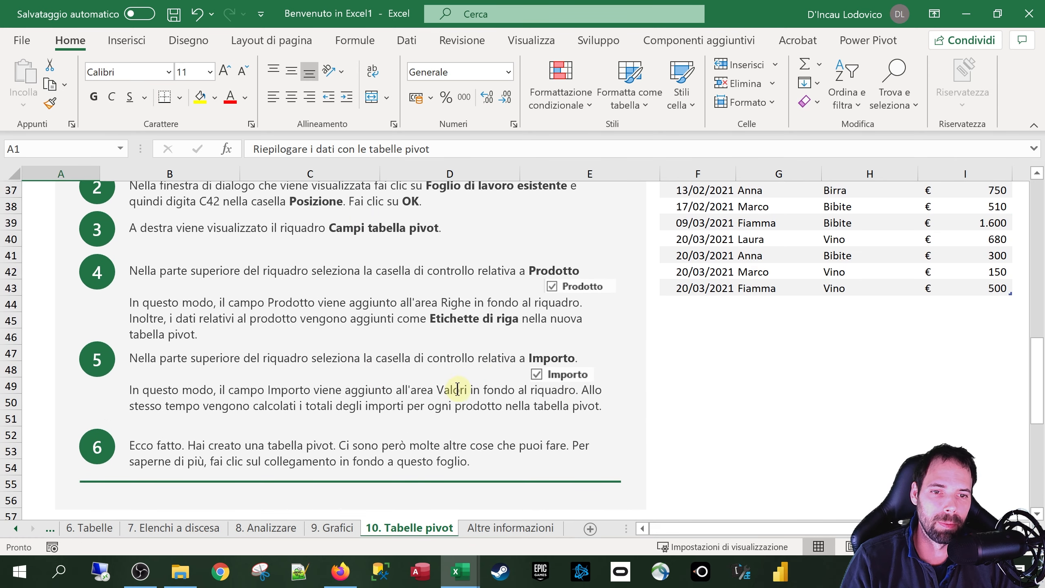
scroll(451, 381, down, 4)
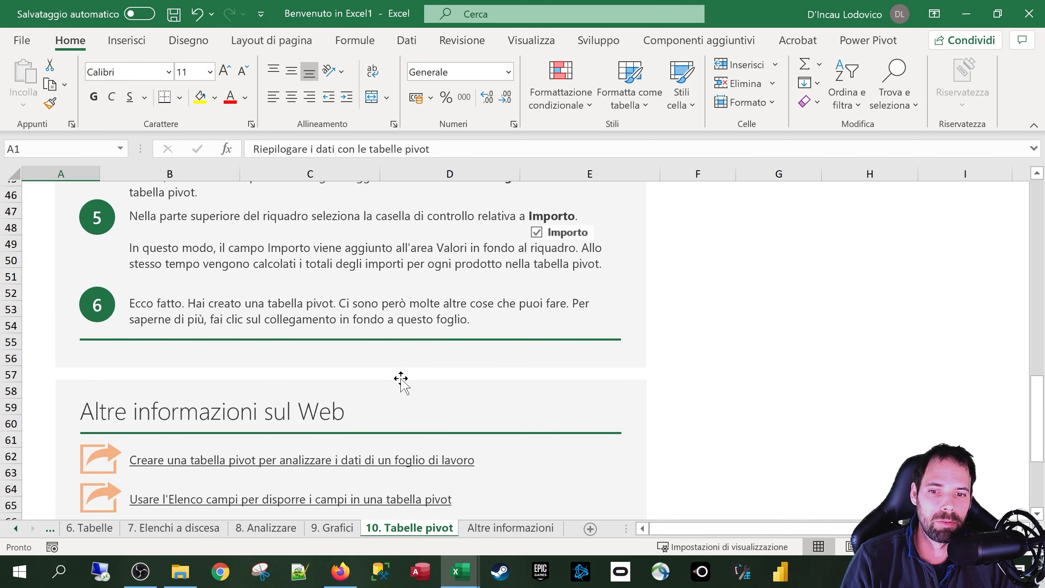
scroll(828, 354, up, 16)
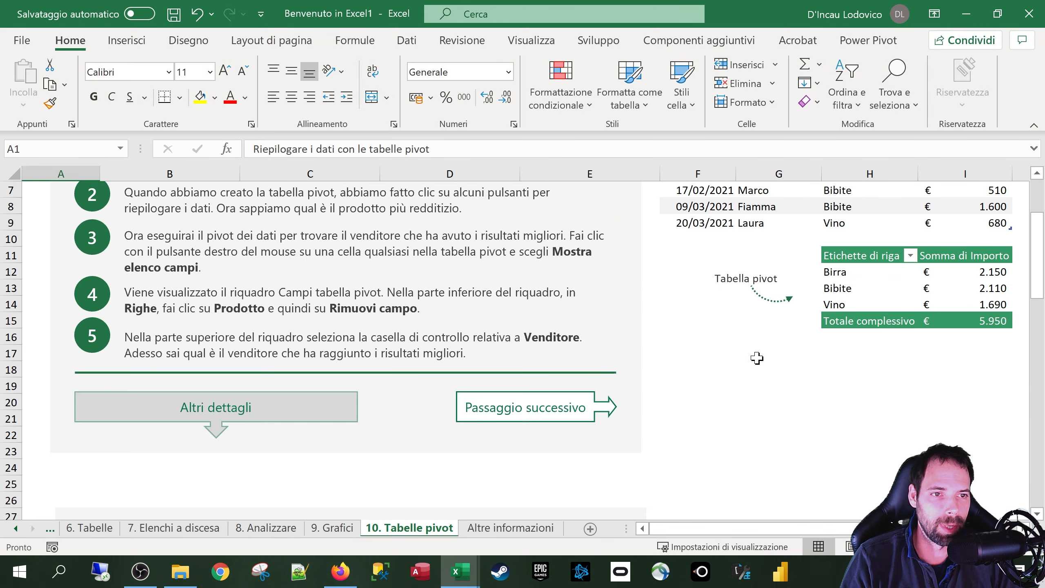
drag(734, 541, 780, 541)
scroll(799, 443, right, 5)
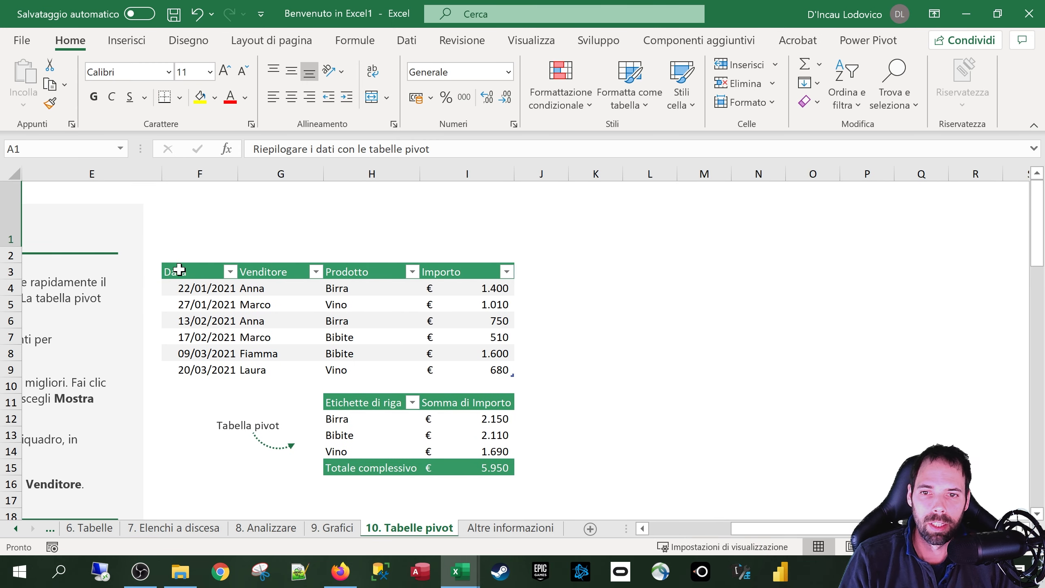
ctrl+scroll(267, 332, up, 2)
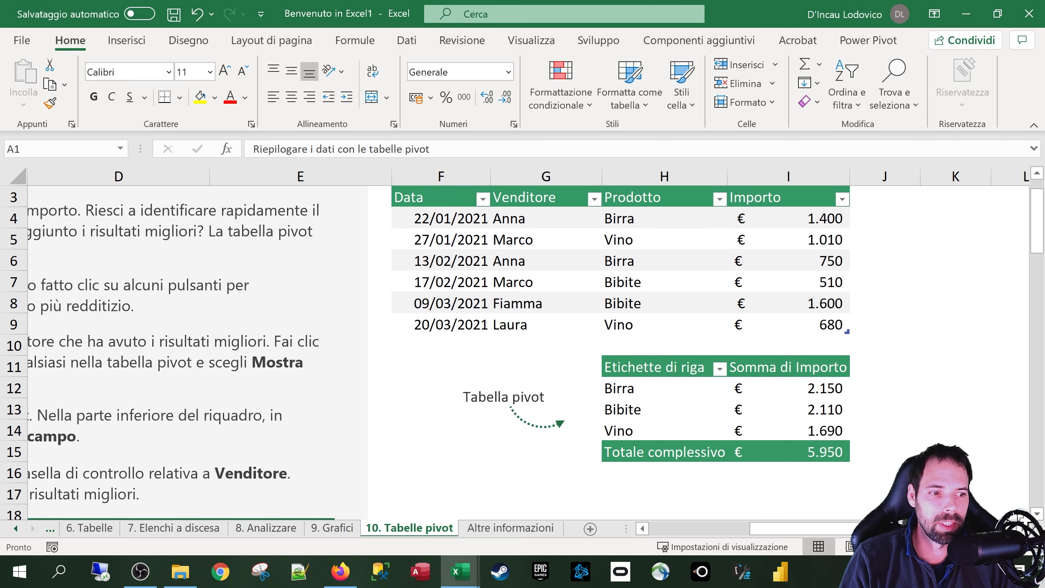
scroll(822, 435, right, 3)
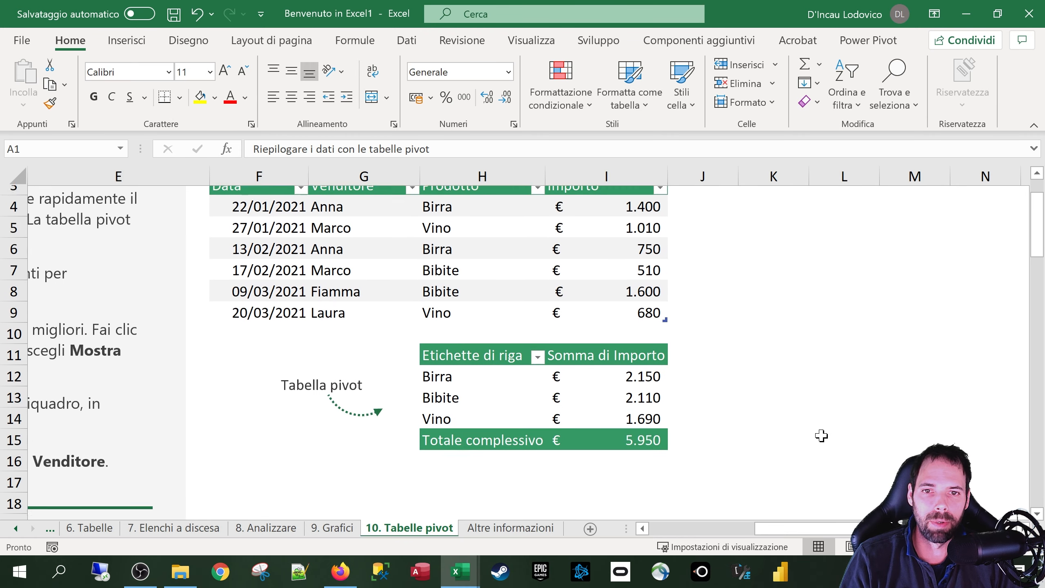
click(1036, 176)
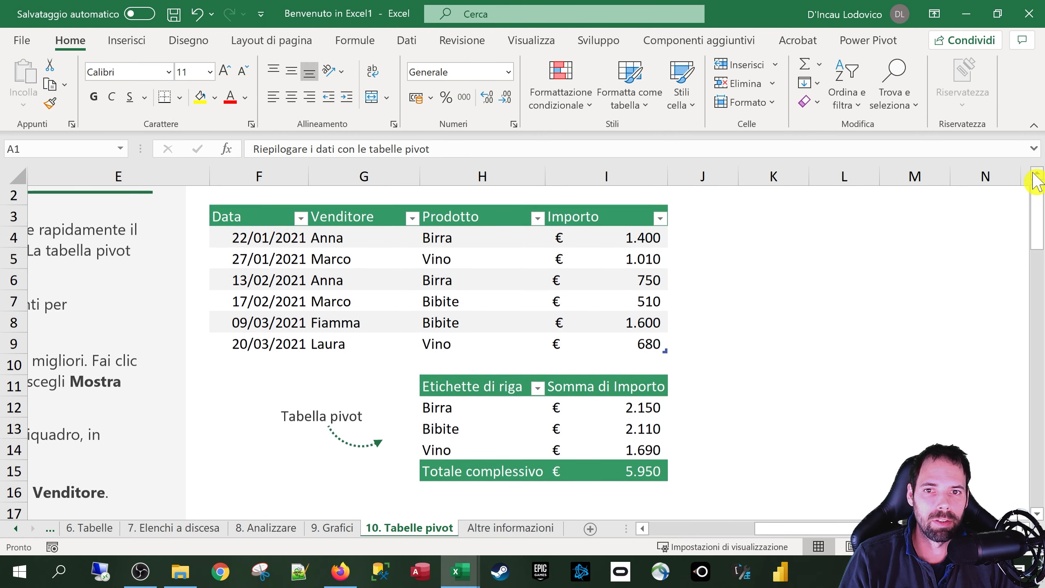
Inspect the Data, Venditore, Prodotto and Importo headers of the source table.
click(274, 222)
click(366, 222)
click(493, 223)
click(596, 225)
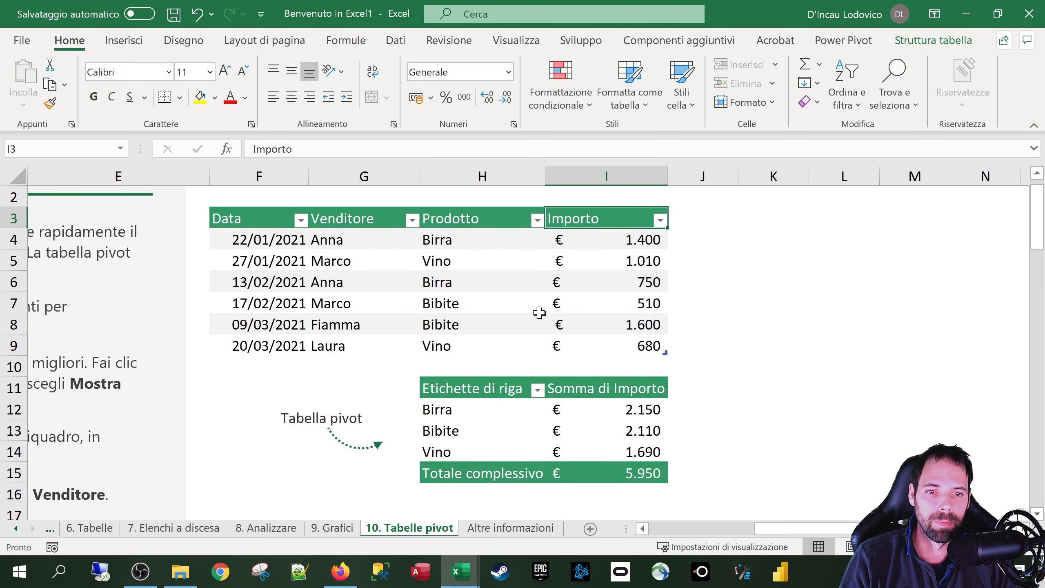
Select the Bibite cell in the pivot table to display its field list, and collapse the ribbon.
click(477, 419)
click(481, 431)
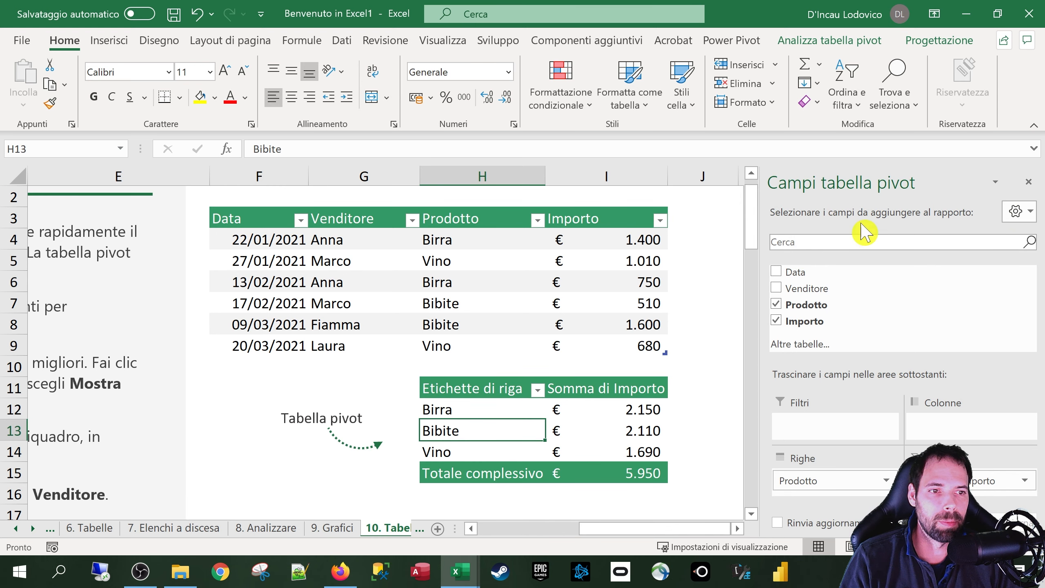
click(1038, 125)
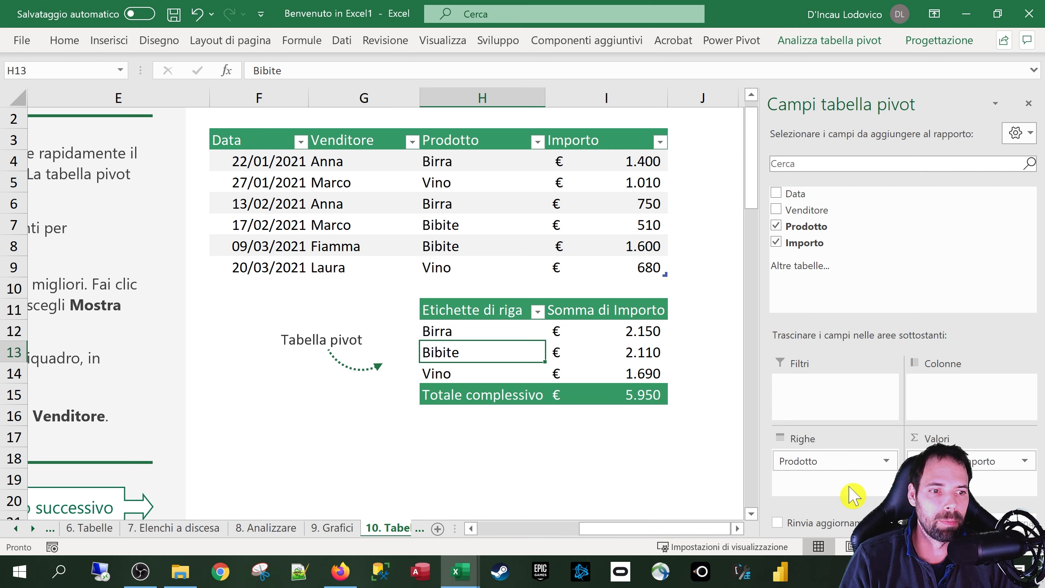
Check the field list's layout options and examine how the Prodotto row field relates to the pivot table's rows.
click(1020, 133)
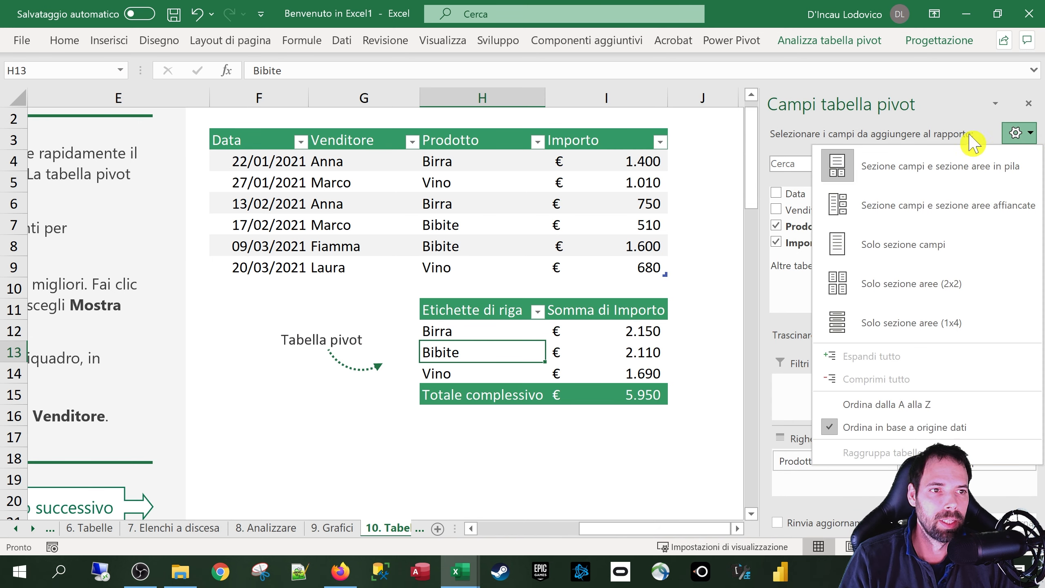
click(1020, 133)
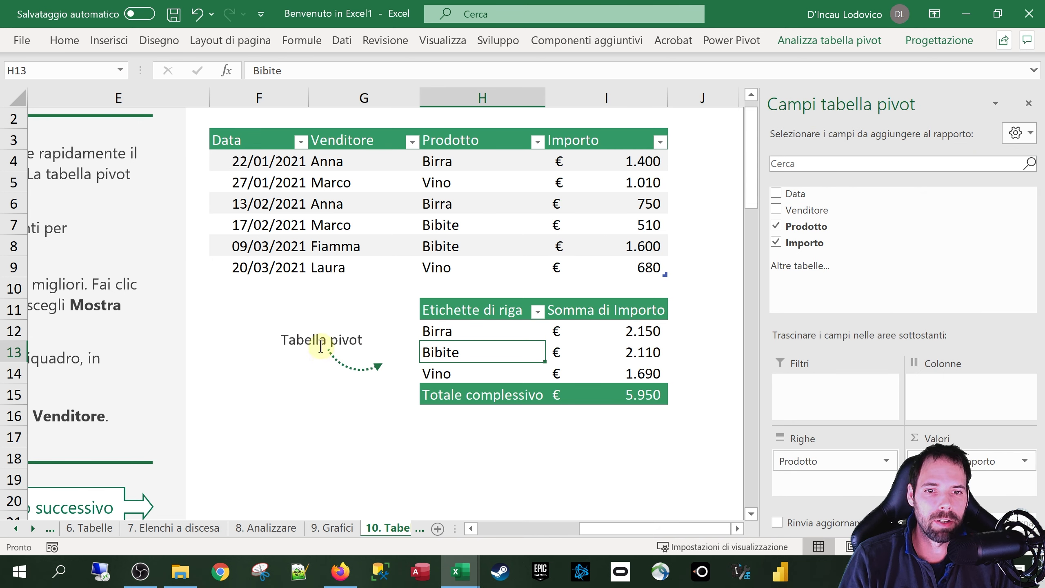
click(487, 329)
drag(493, 313, 582, 390)
click(529, 355)
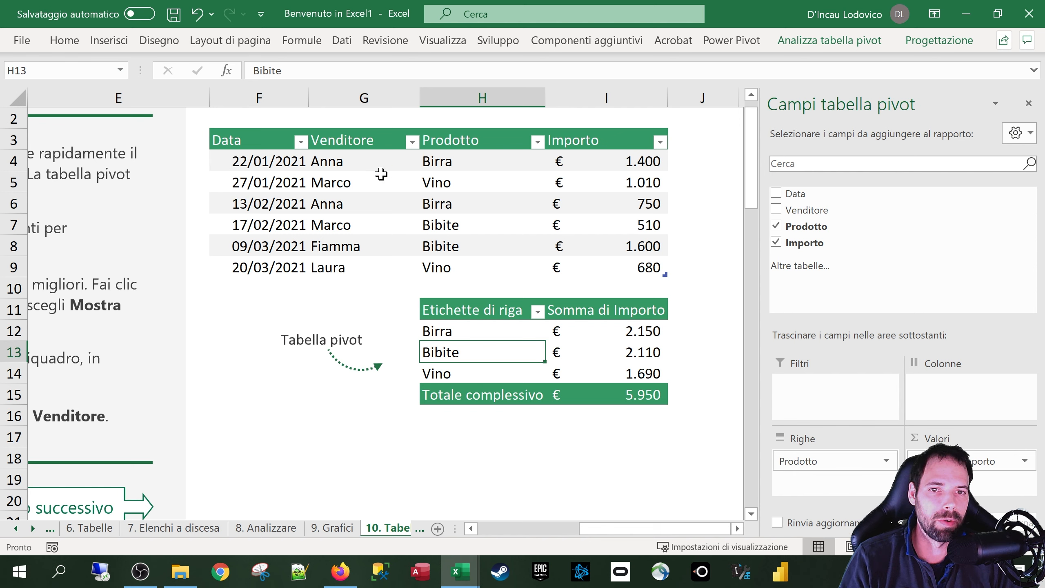
click(836, 463)
drag(836, 463, 835, 411)
click(526, 331)
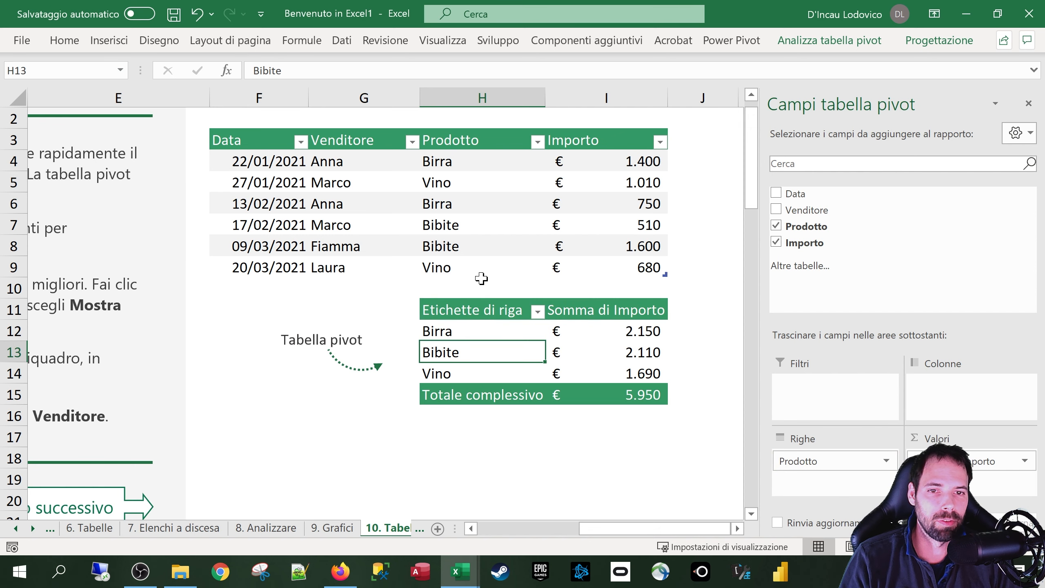
Move the Prodotto field from the pivot table's rows to its columns and check the product headings.
drag(802, 460, 940, 406)
click(737, 528)
click(737, 528)
drag(343, 357, 560, 352)
drag(338, 333, 497, 336)
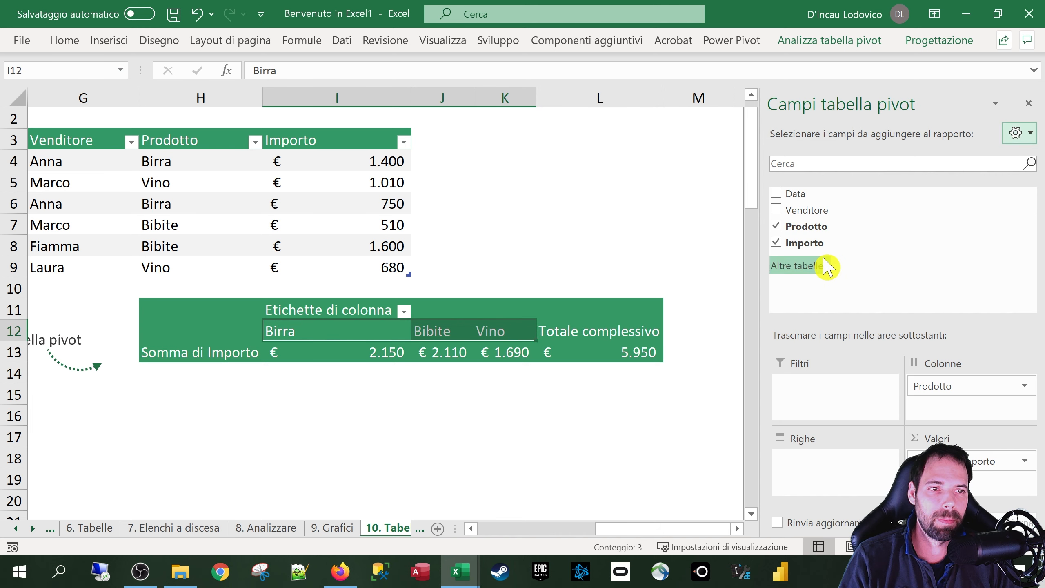
Add the Venditore field to the pivot table's rows and review the amounts per seller and product.
drag(817, 210, 836, 463)
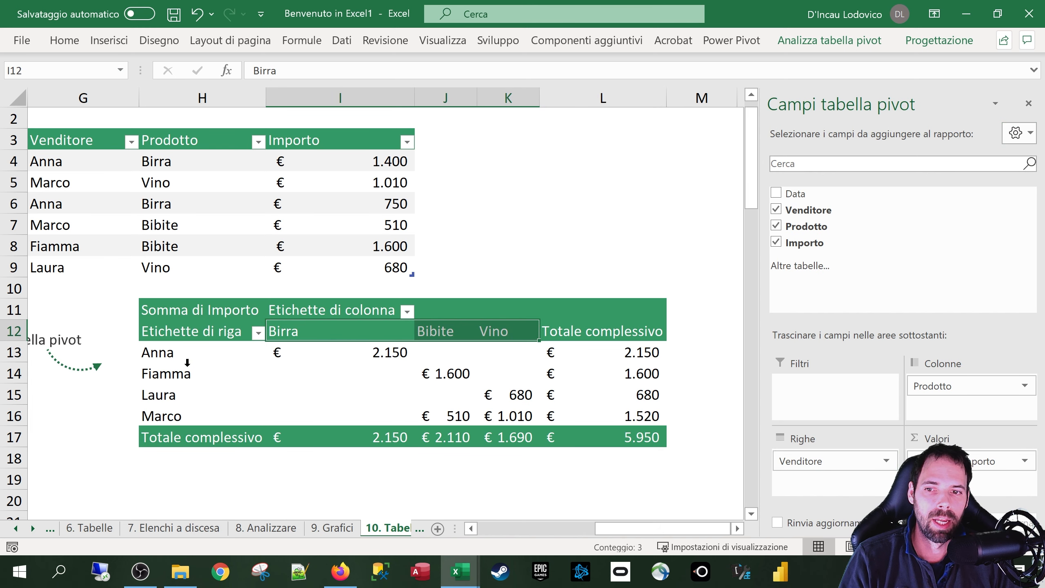
drag(169, 352, 175, 413)
click(350, 356)
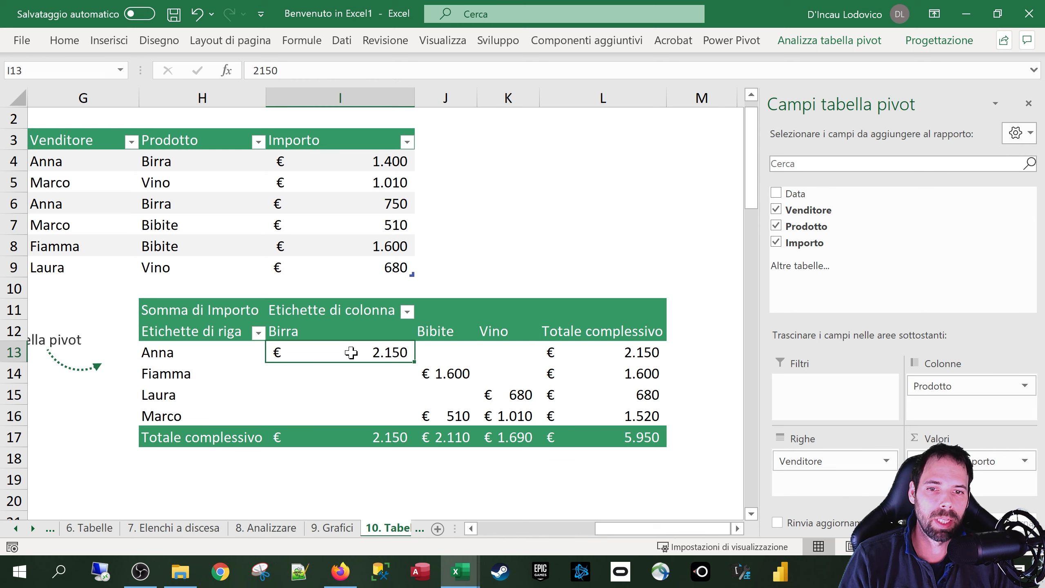
click(441, 355)
click(506, 350)
click(510, 397)
click(510, 416)
click(447, 416)
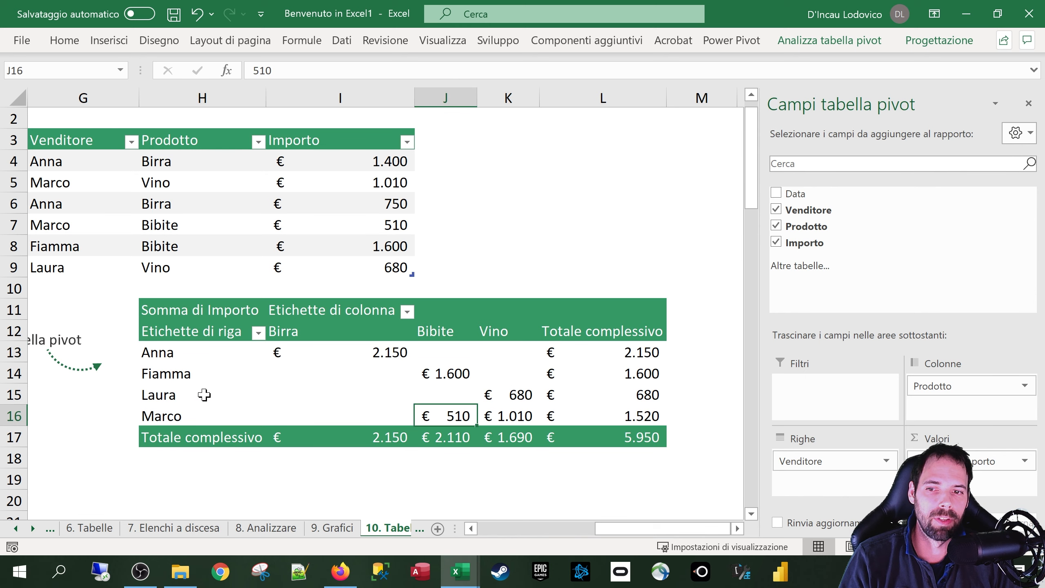
click(204, 395)
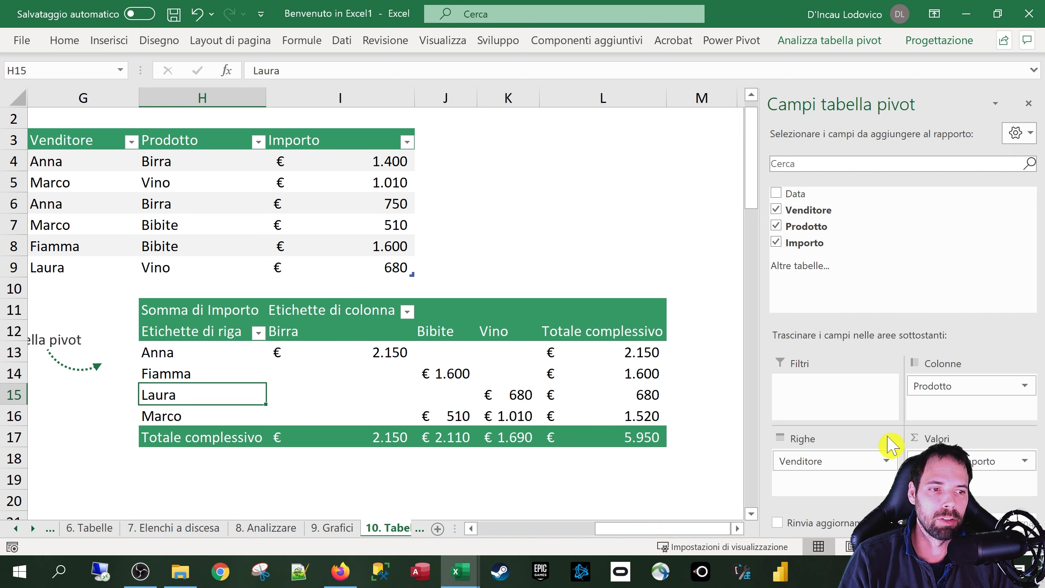
Move Prodotto from the columns to the rows beneath Venditore and compare the nested pivot table with the source data.
drag(924, 385, 805, 490)
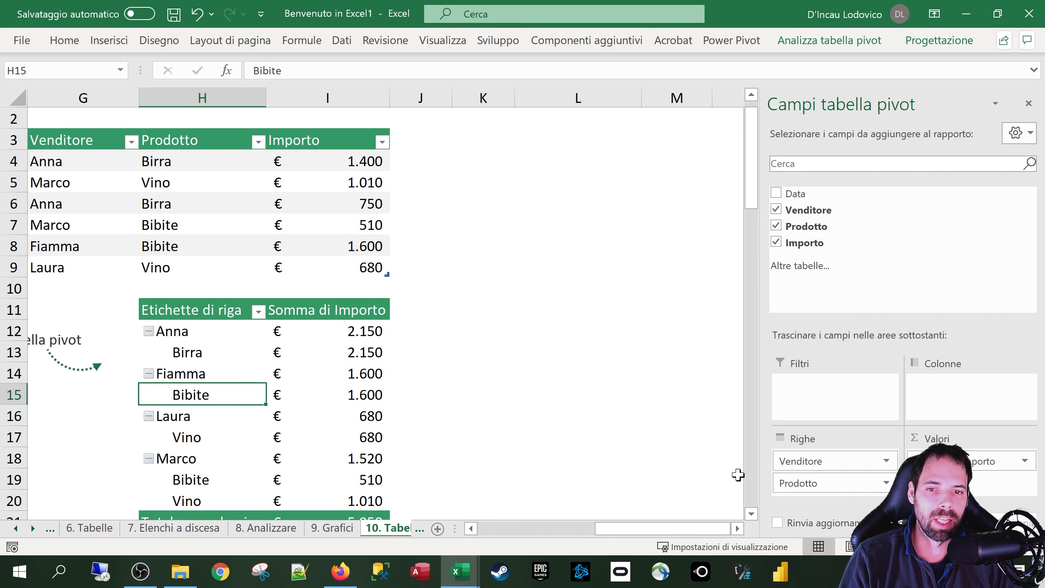
click(82, 176)
click(193, 204)
click(316, 199)
click(159, 185)
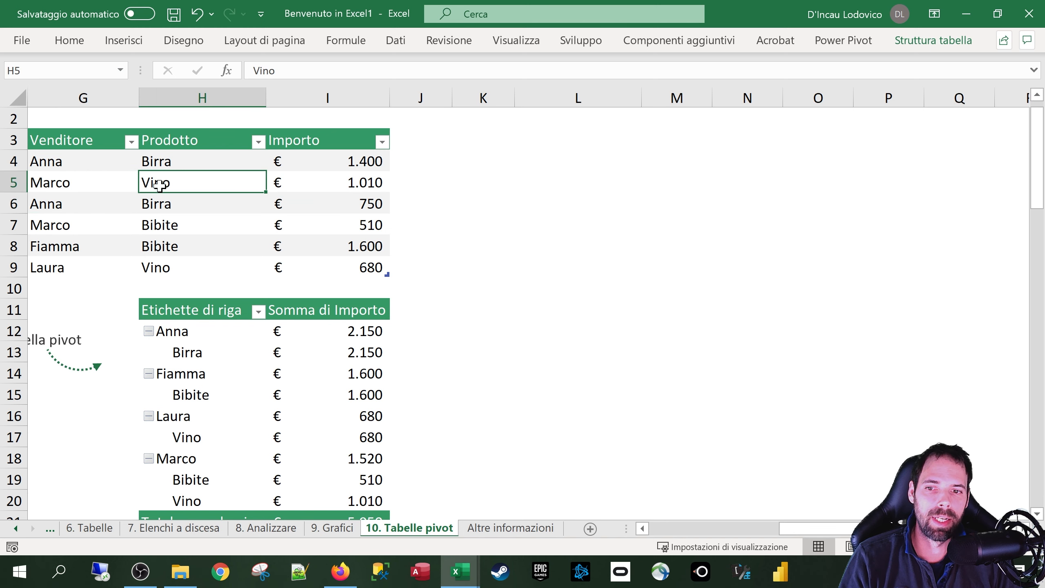
click(224, 373)
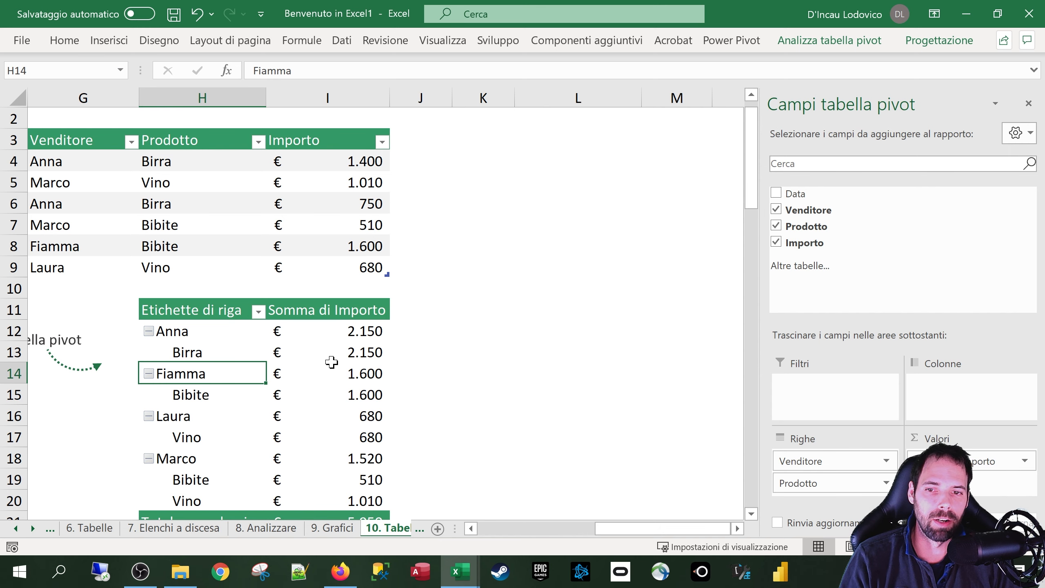
Undo the last three field arrangement changes in the pivot table.
key(ctrl+z)
key(ctrl+z)
key(ctrl+z)
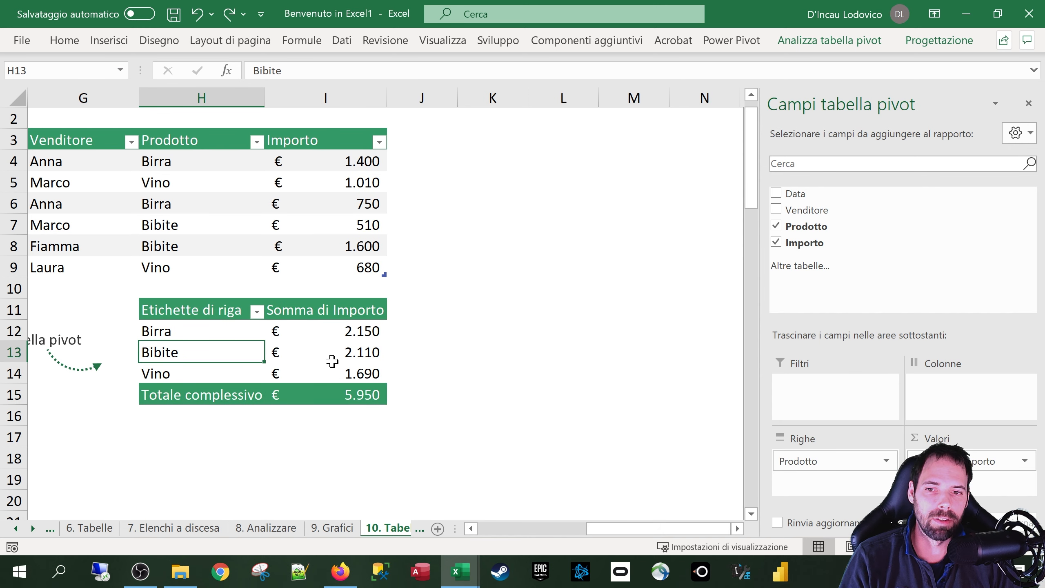
drag(631, 529, 592, 529)
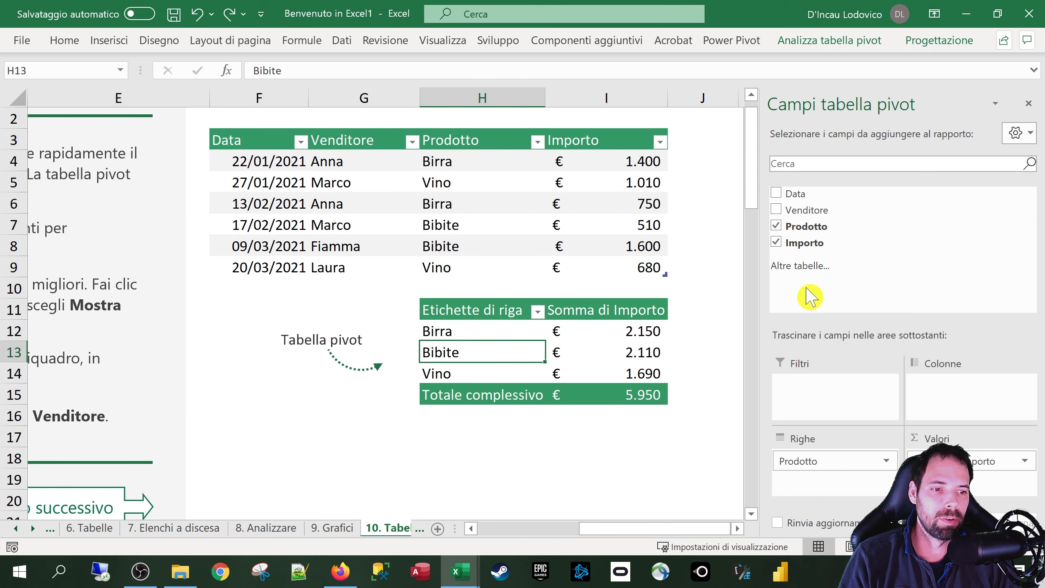
Close the pivot field list and display the table design options for the source table in F3:I9.
click(1029, 103)
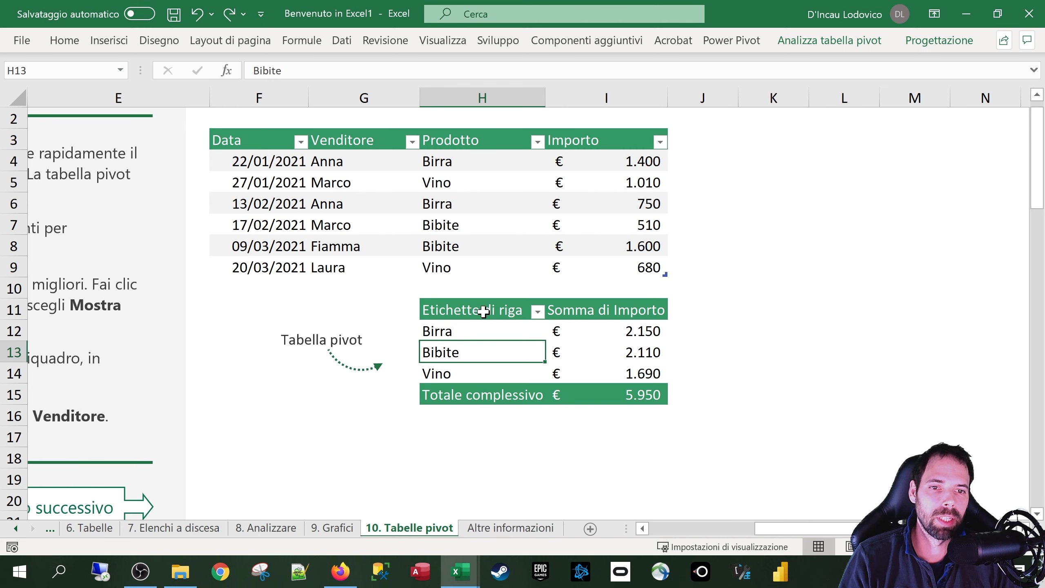
click(429, 200)
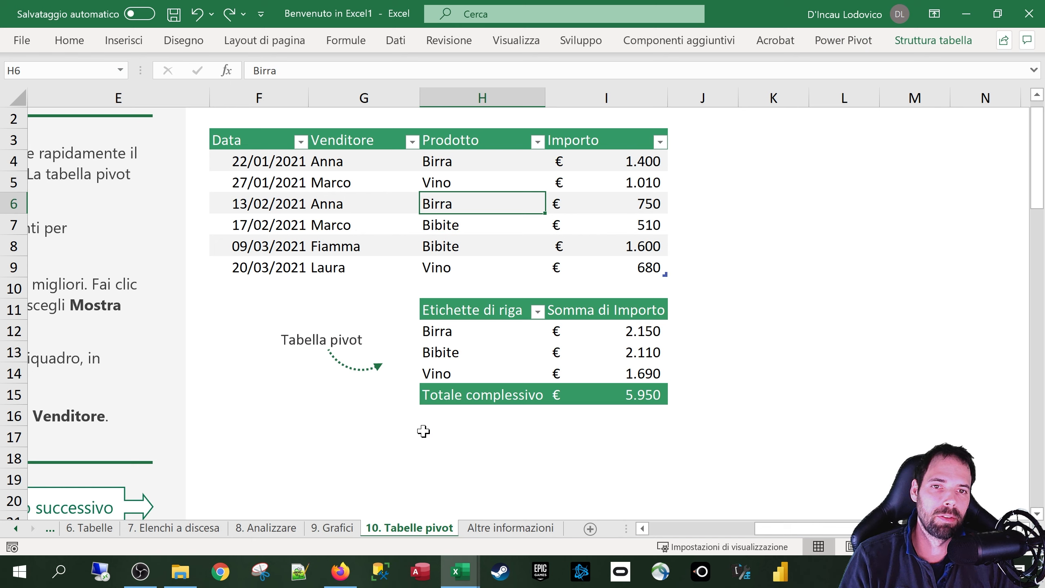
drag(638, 141, 263, 266)
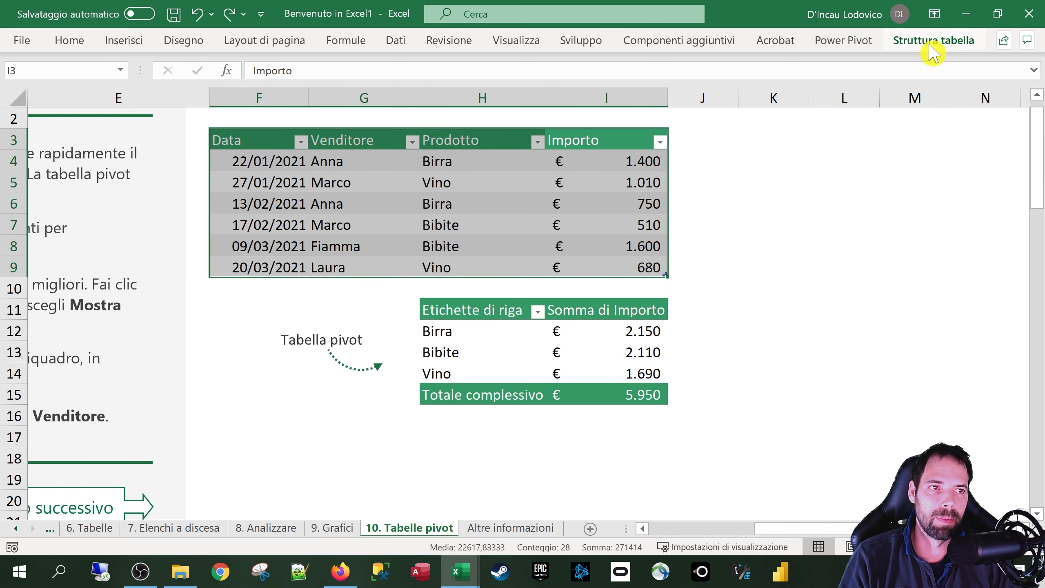
click(943, 44)
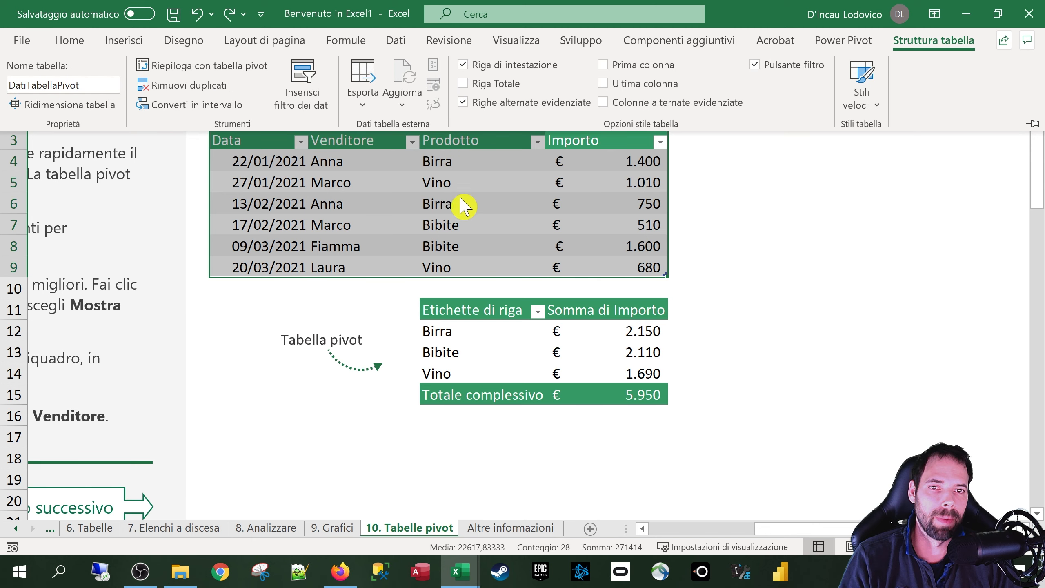
Open the pivot table creation settings for the source table in F3:I9.
click(455, 205)
click(450, 206)
drag(245, 140, 583, 268)
click(506, 212)
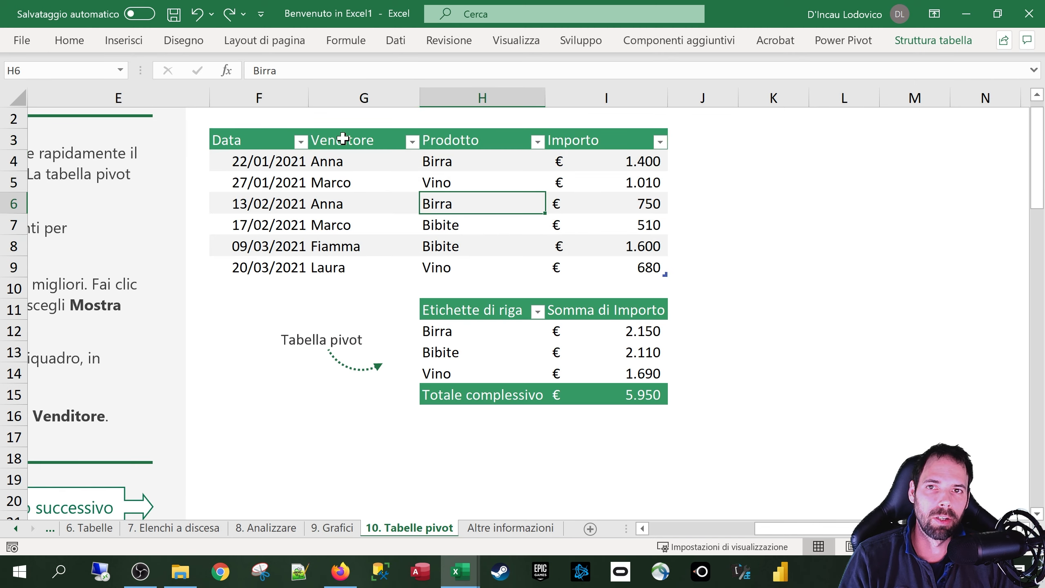
click(125, 40)
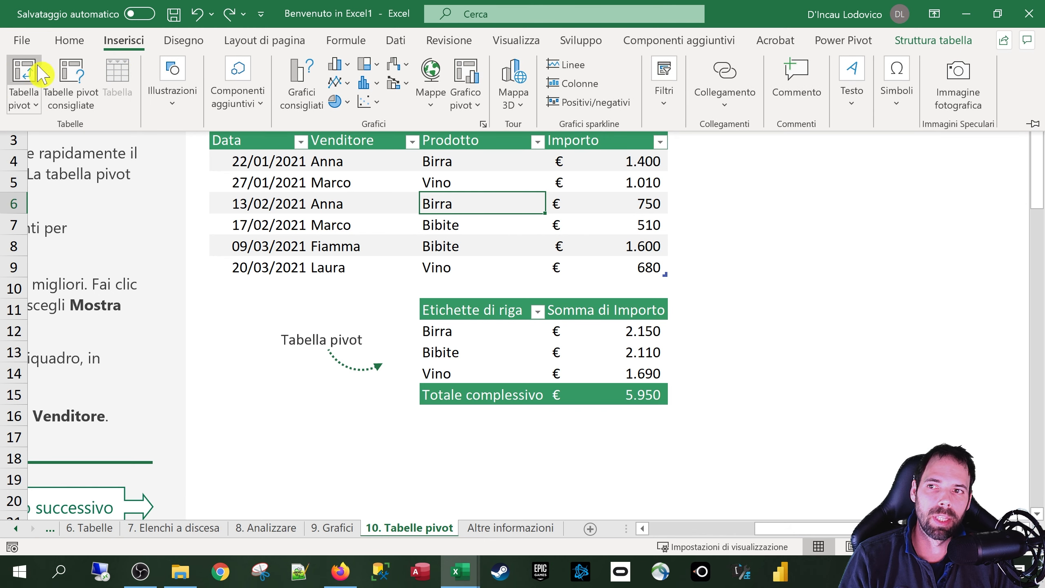
click(31, 104)
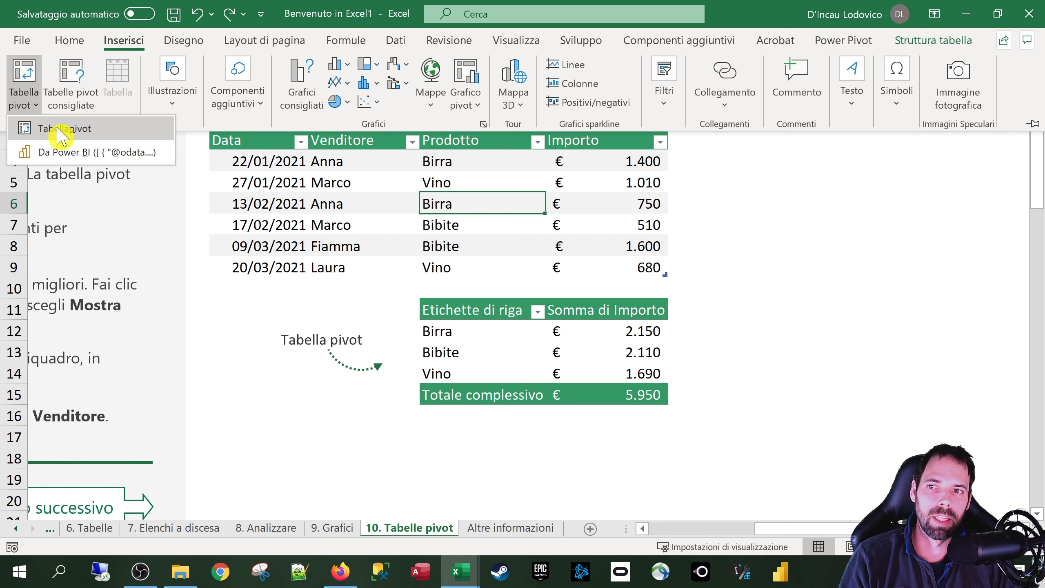
click(37, 128)
drag(621, 16, 521, 126)
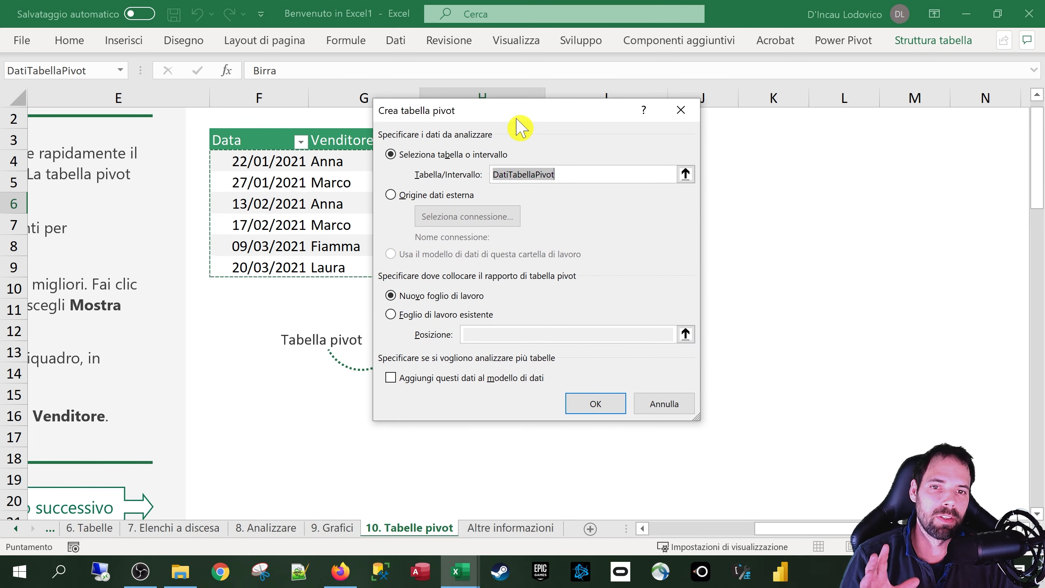
drag(507, 120, 550, 139)
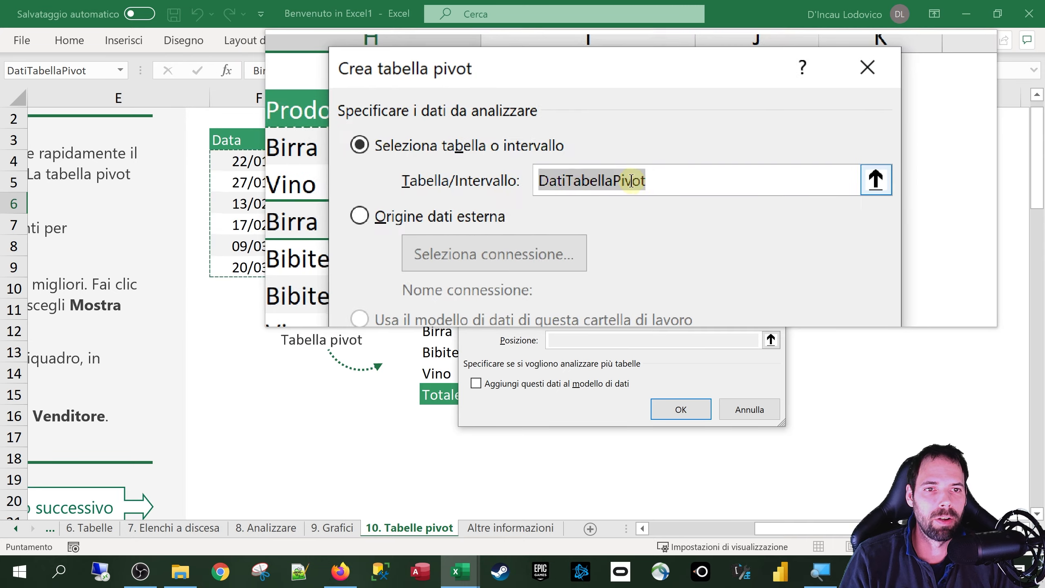
Try reselecting the pivot table's source as F3:I8 and as cell H5, and cancel the creation.
drag(665, 180, 545, 181)
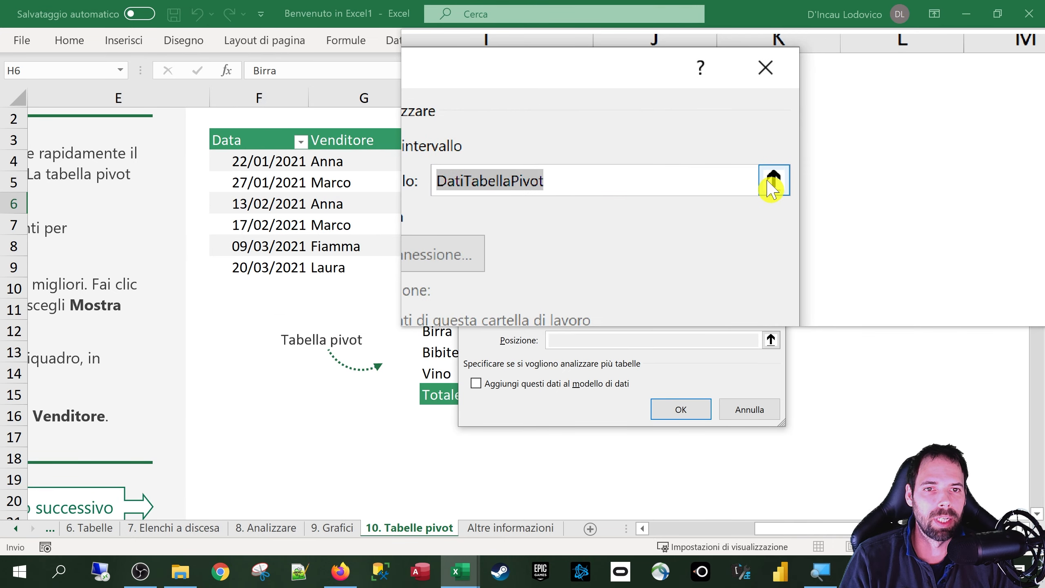
click(775, 182)
drag(285, 139, 599, 241)
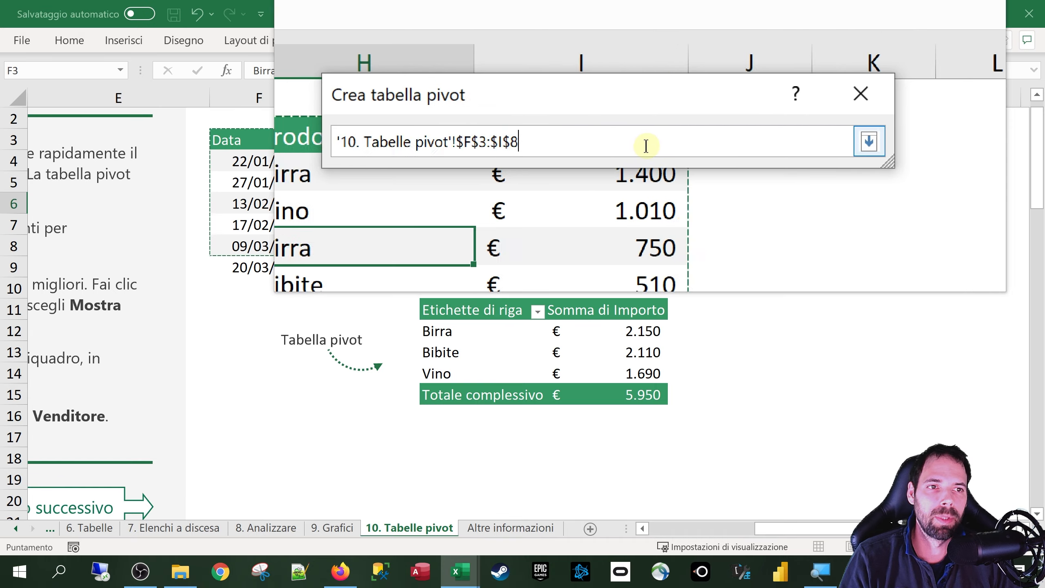
drag(656, 144, 436, 138)
key(BackSpace)
click(436, 202)
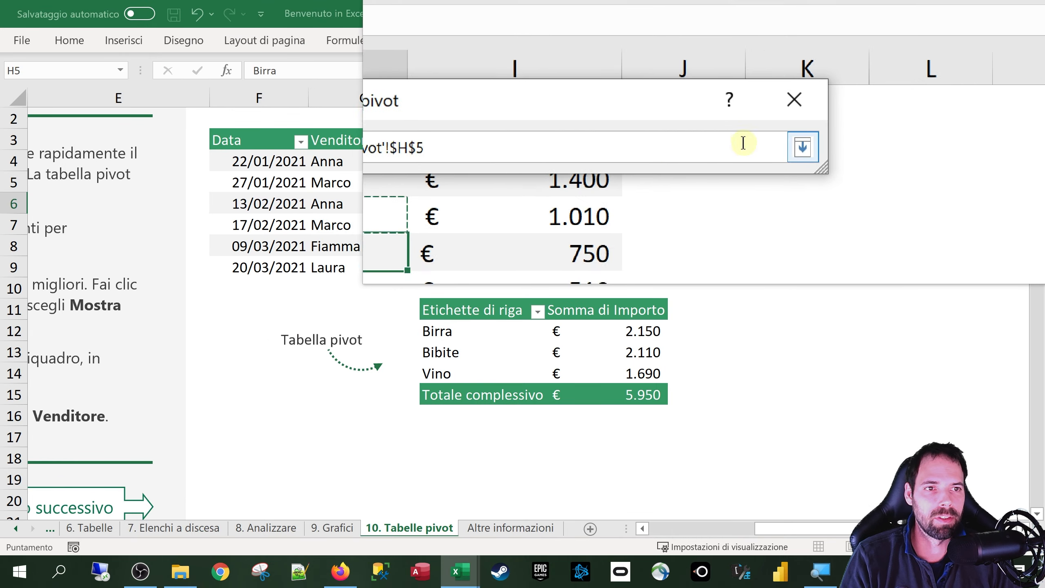
click(773, 145)
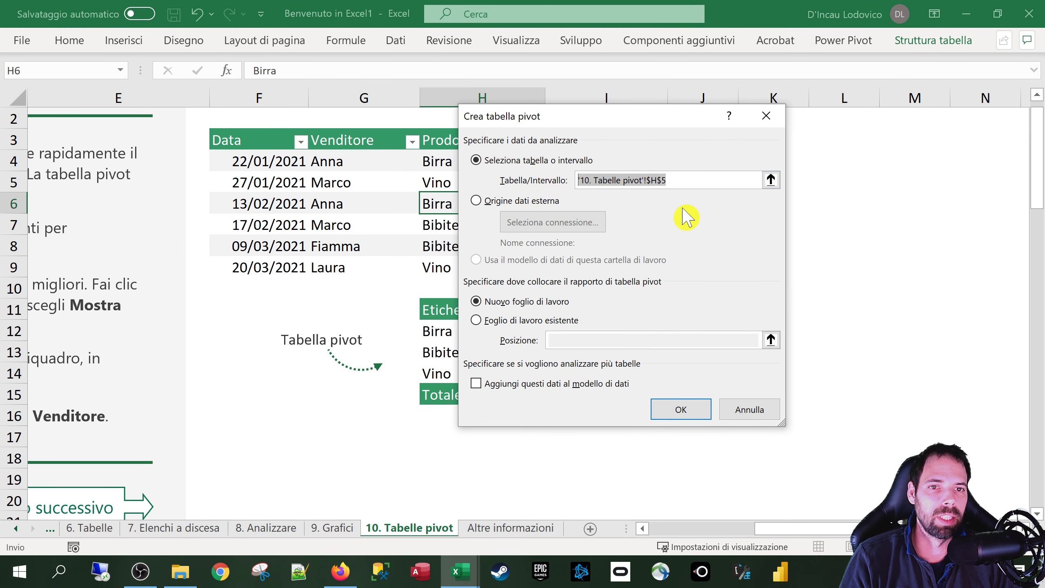
click(748, 409)
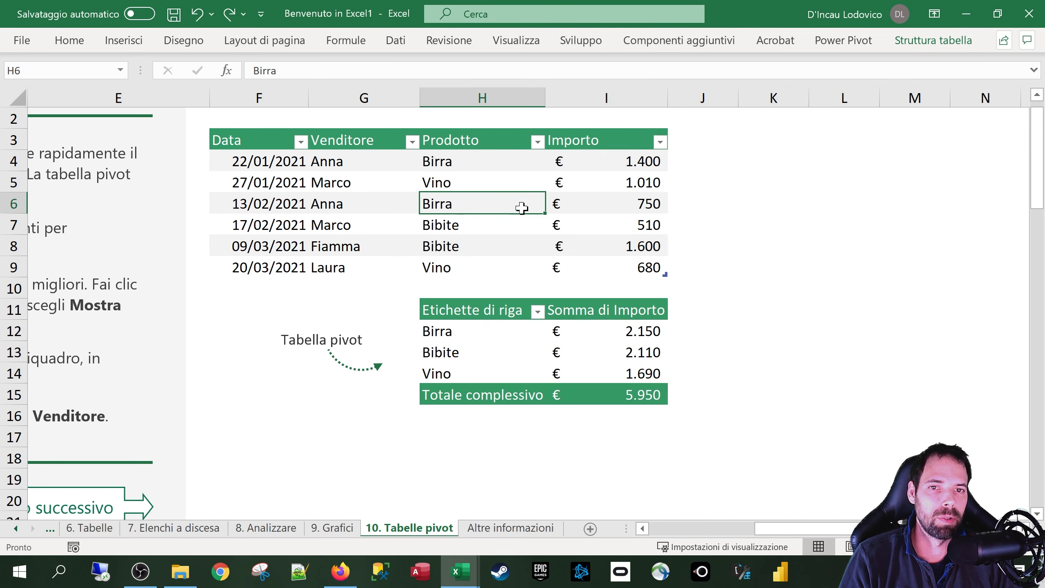
Check the name assigned to the source table in its table design properties.
click(531, 183)
click(918, 41)
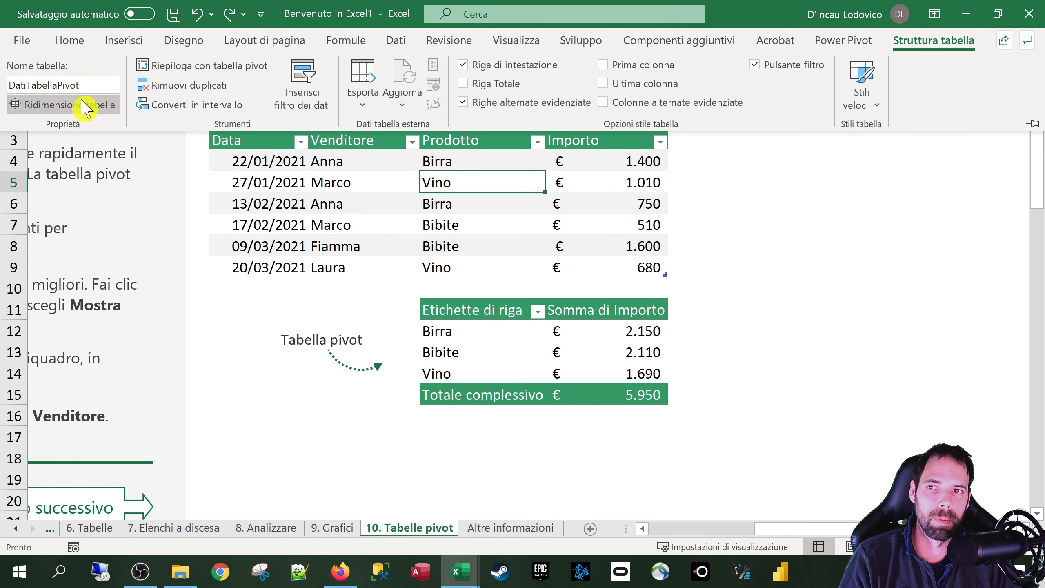
click(99, 86)
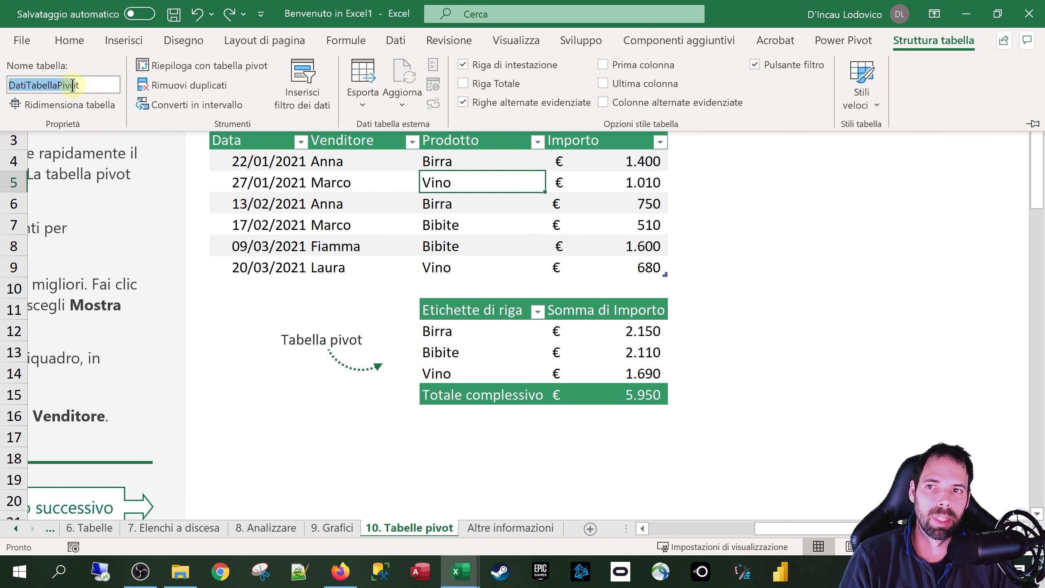
click(94, 86)
double_click(84, 86)
click(473, 179)
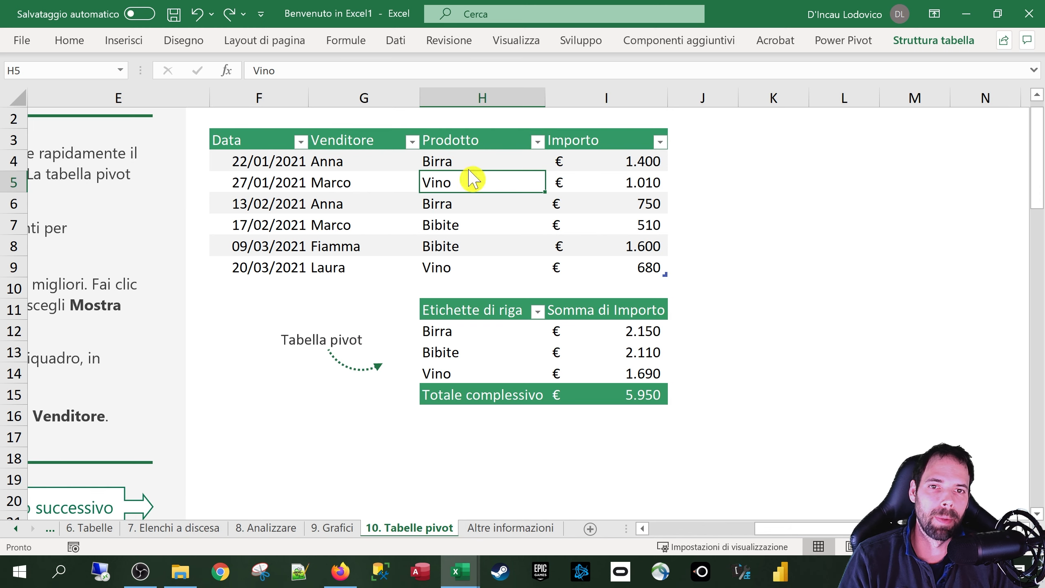
Start a new pivot table using the DatiTabellaPivot table as its data source.
click(461, 200)
click(459, 183)
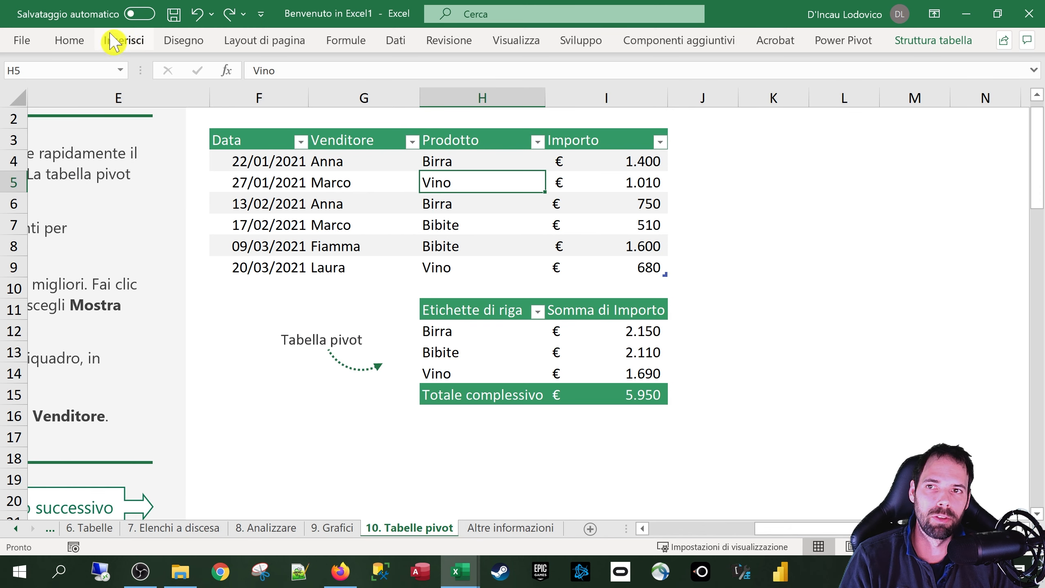
click(123, 40)
click(23, 72)
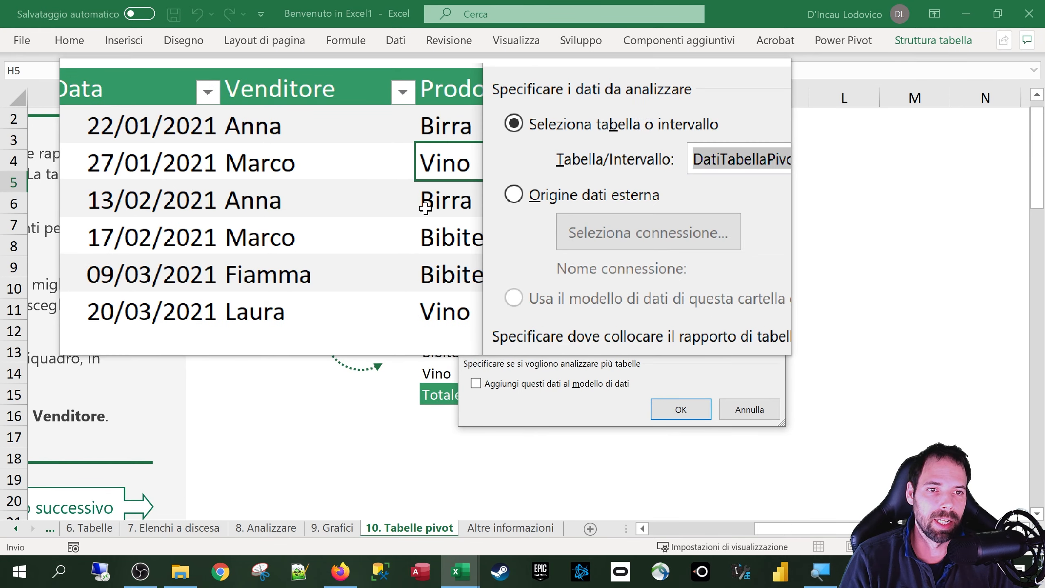
click(642, 175)
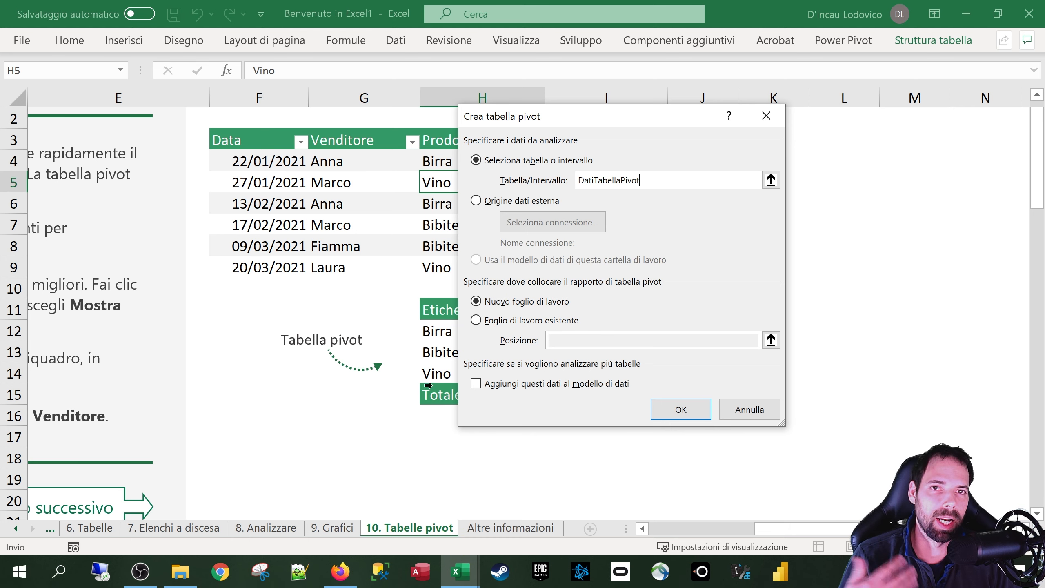
Place the pivot table on the existing worksheet at cell K3 and create it without adding the data to the data model.
click(473, 320)
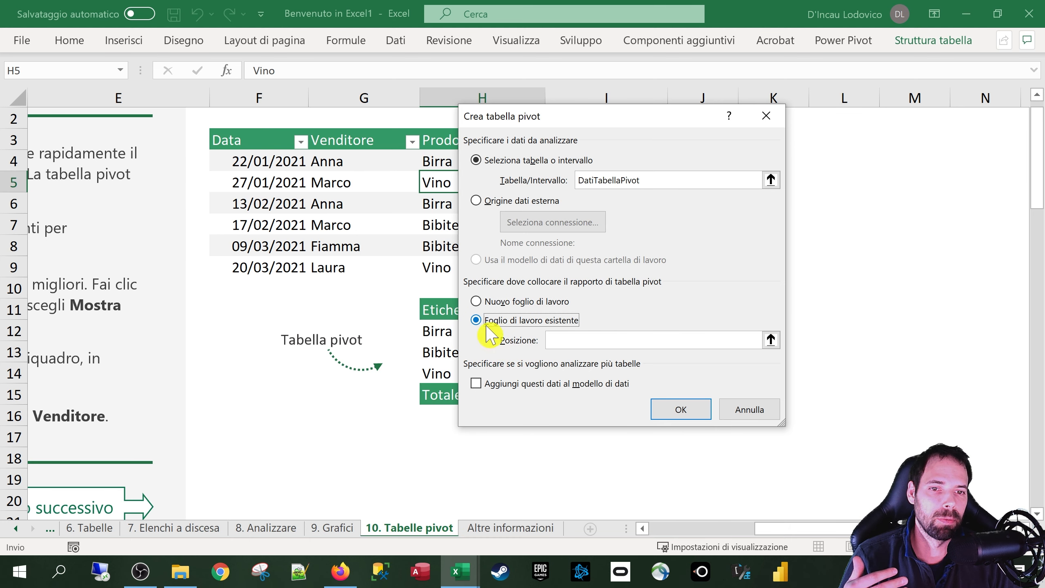
click(770, 340)
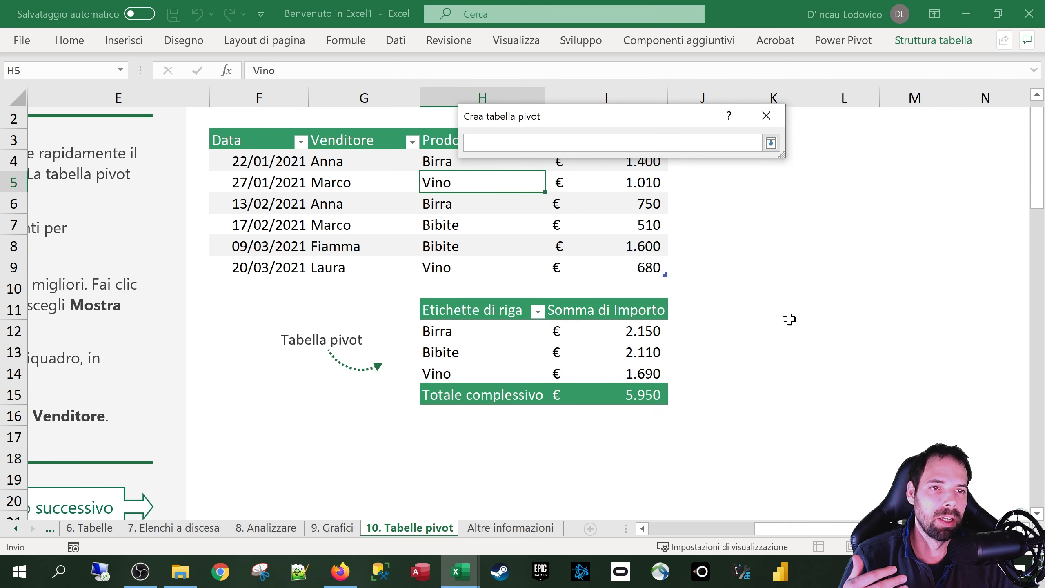
drag(731, 117, 522, 148)
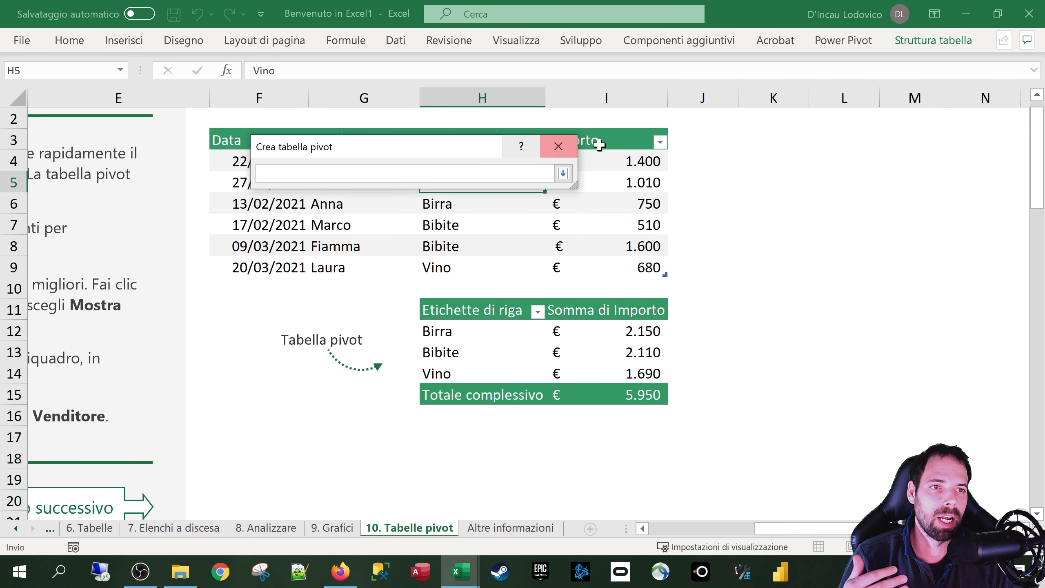
click(767, 136)
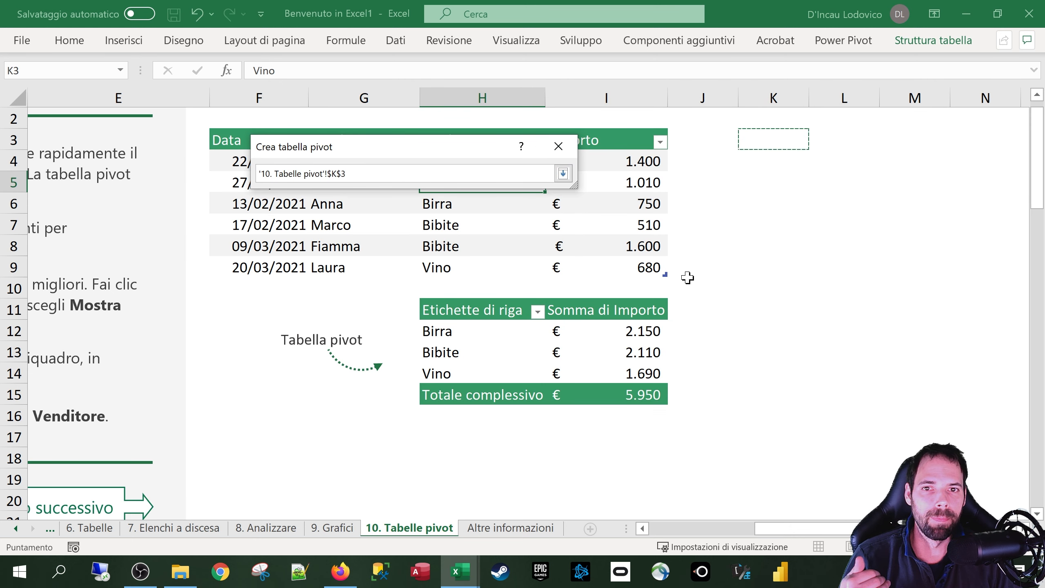
click(563, 173)
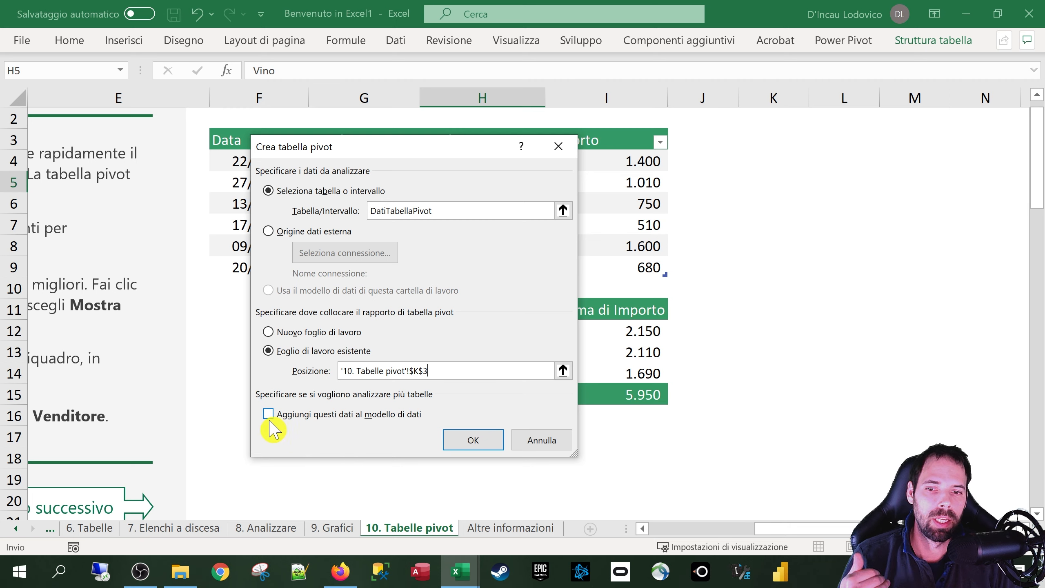
key(super+plus)
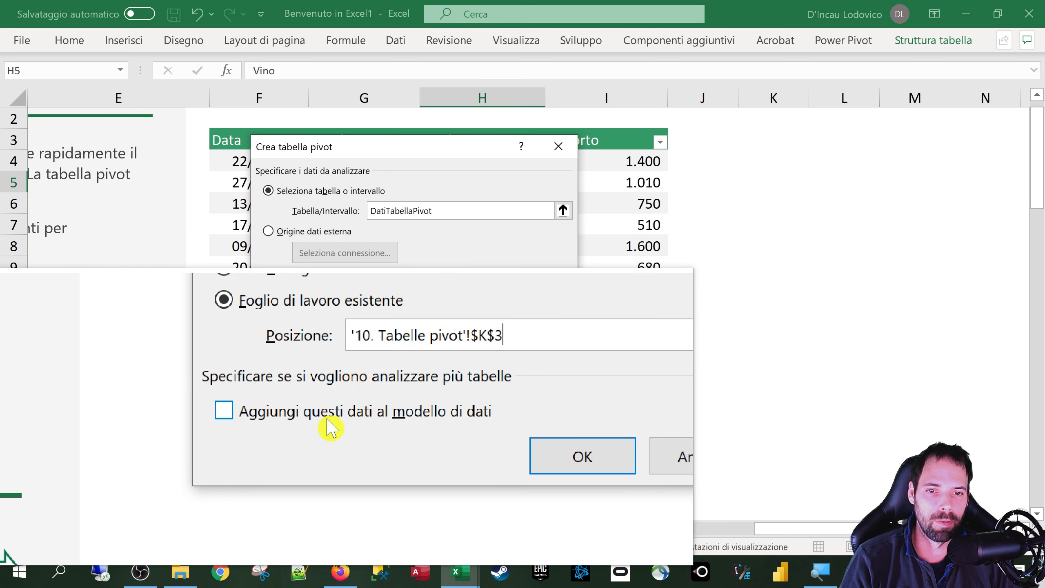
key(super+Escape)
click(473, 440)
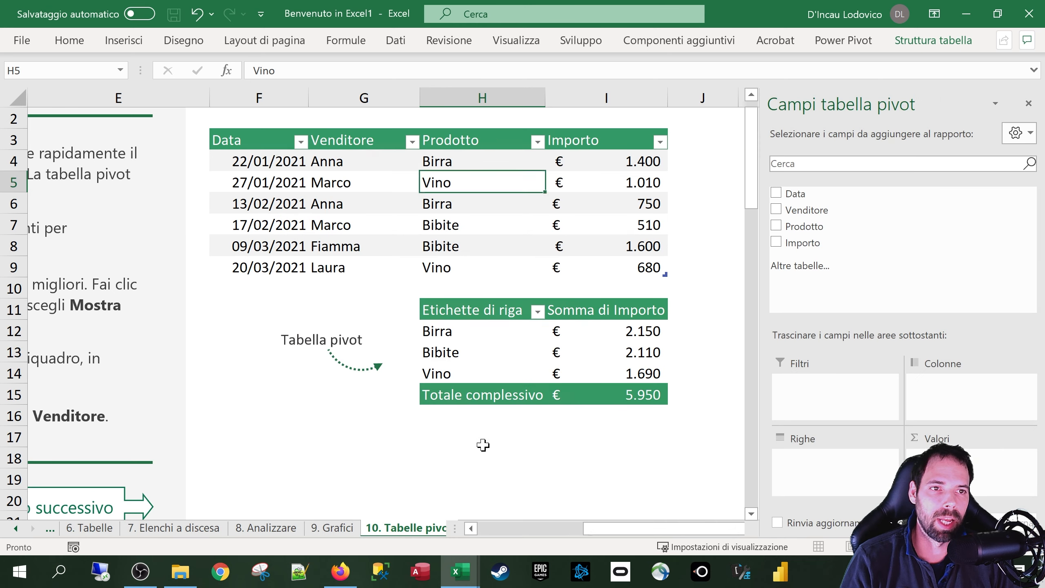
Narrow column J beside the new pivot table and resize the workbook window to show the whole pivot field list.
drag(672, 532, 715, 534)
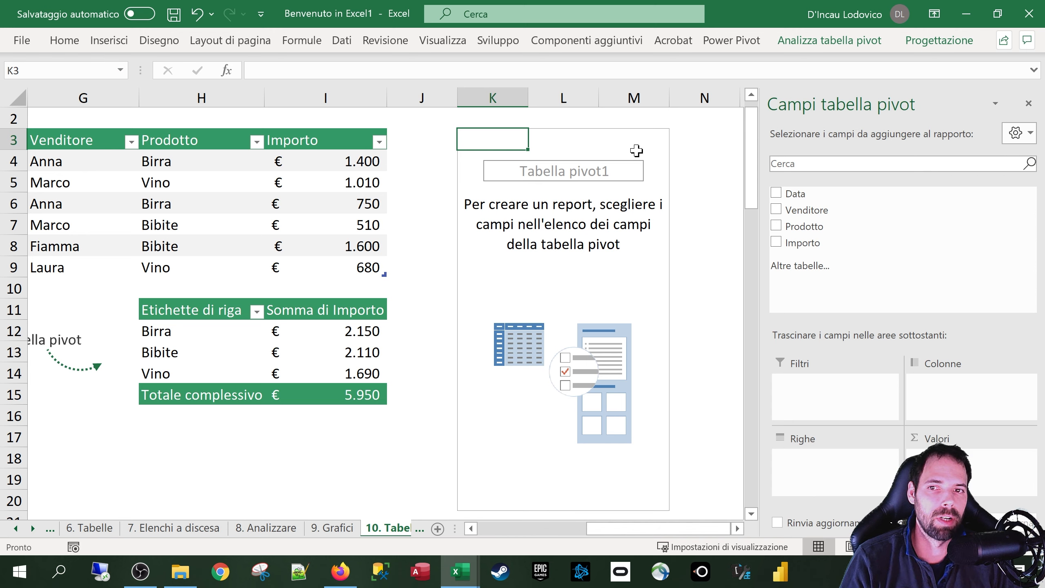
drag(457, 98, 412, 102)
ctrl+scroll(429, 202, down, 1)
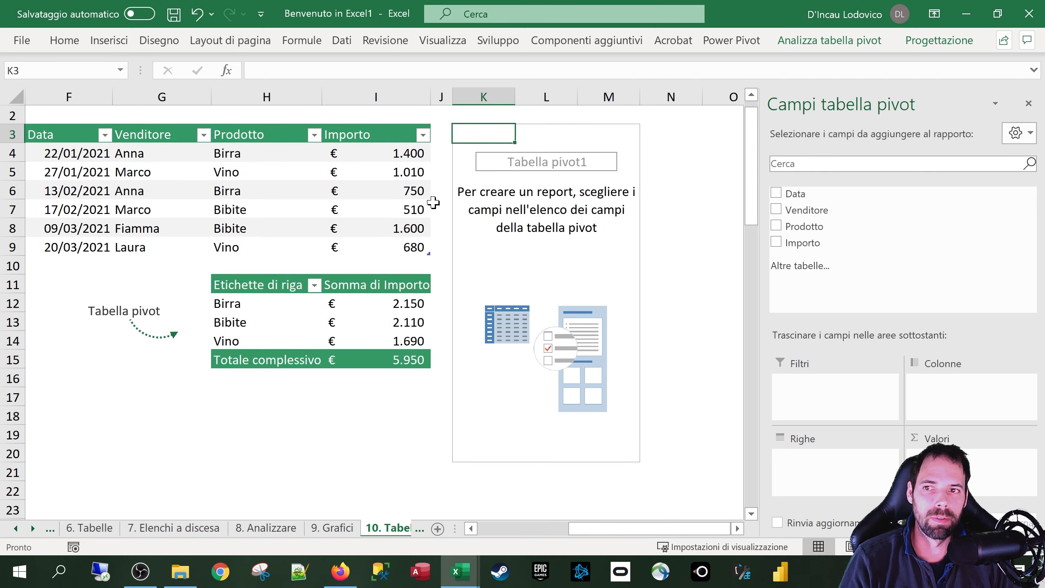
ctrl+scroll(432, 202, down, 1)
click(739, 529)
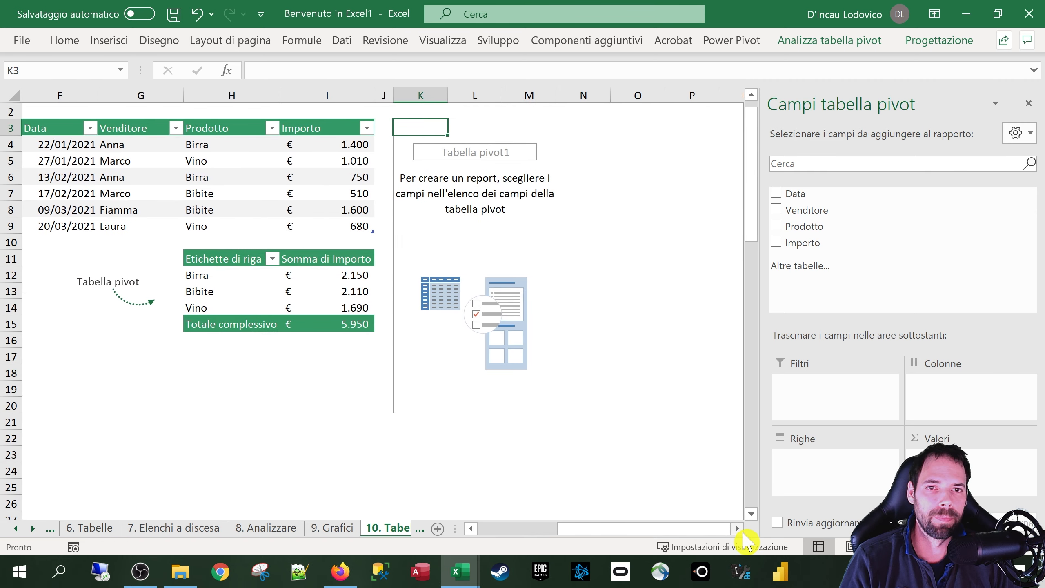
drag(741, 17, 496, 22)
drag(788, 414, 890, 553)
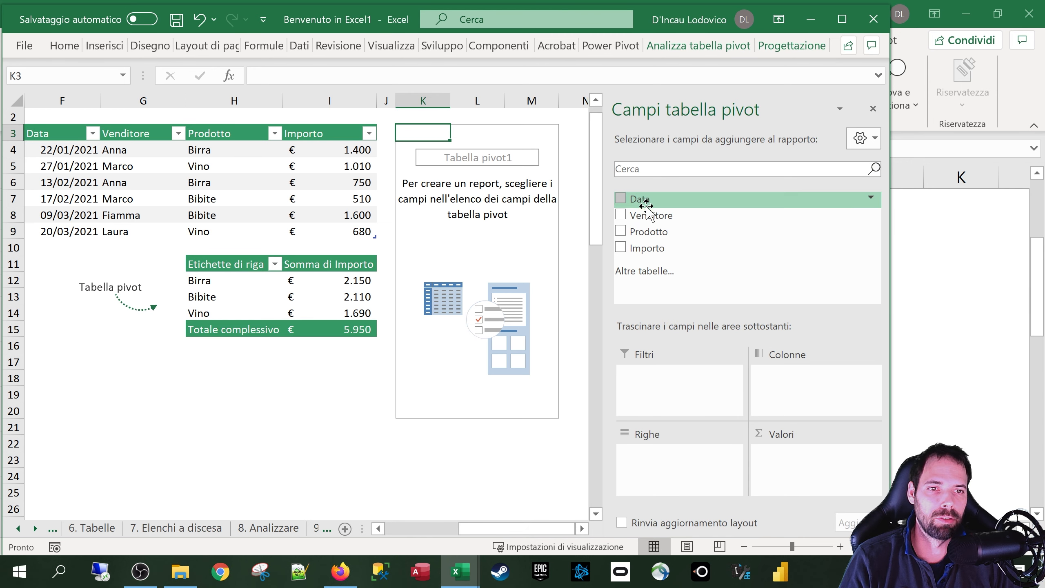
Add the Venditore field to the pivot table's filters and move the filter to cell K3.
drag(645, 215, 654, 376)
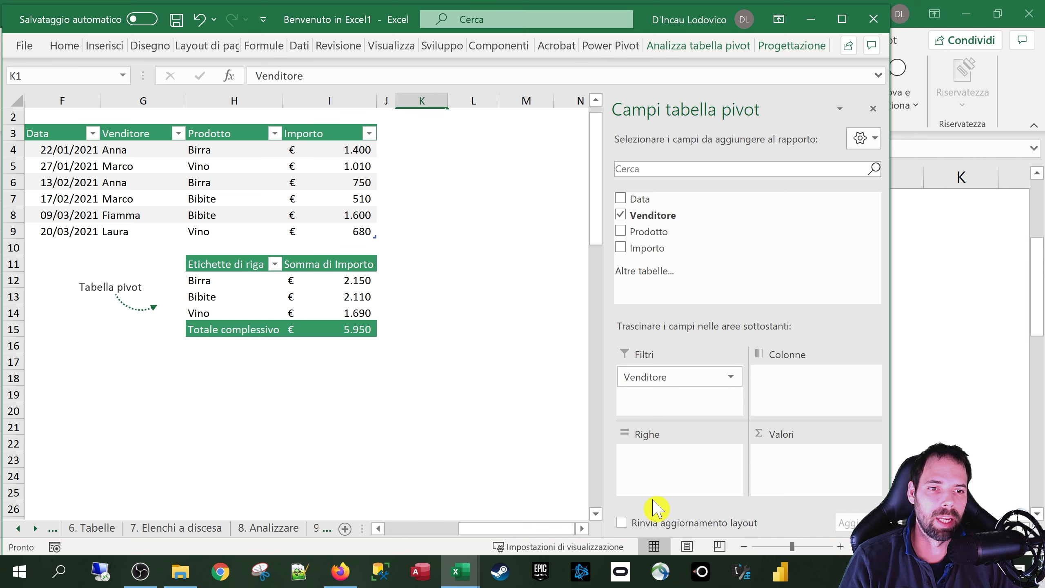
scroll(518, 246, up, 1)
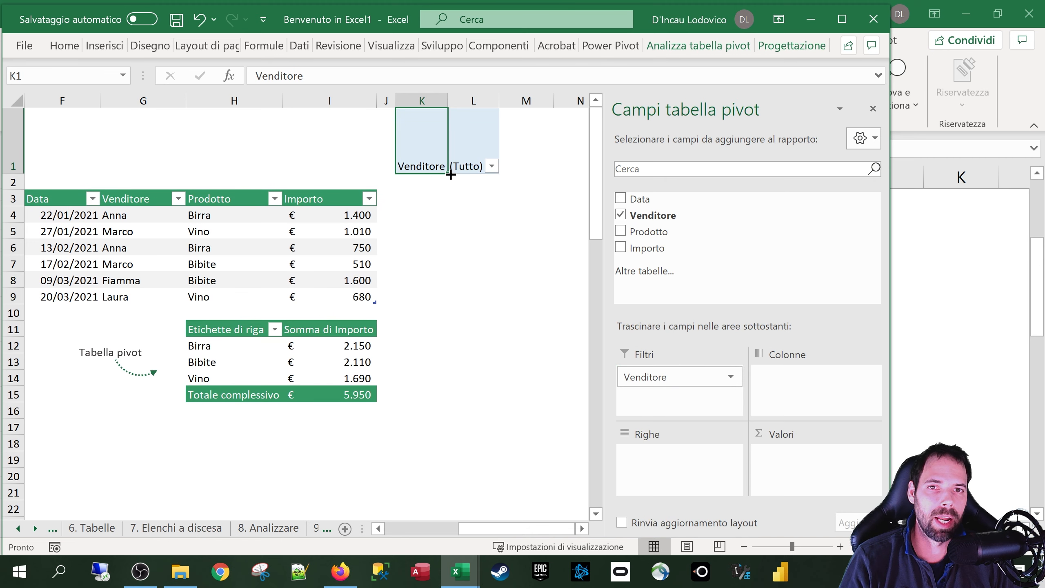
drag(425, 153, 419, 215)
click(428, 201)
scroll(431, 226, down, 2)
scroll(429, 203, up, 2)
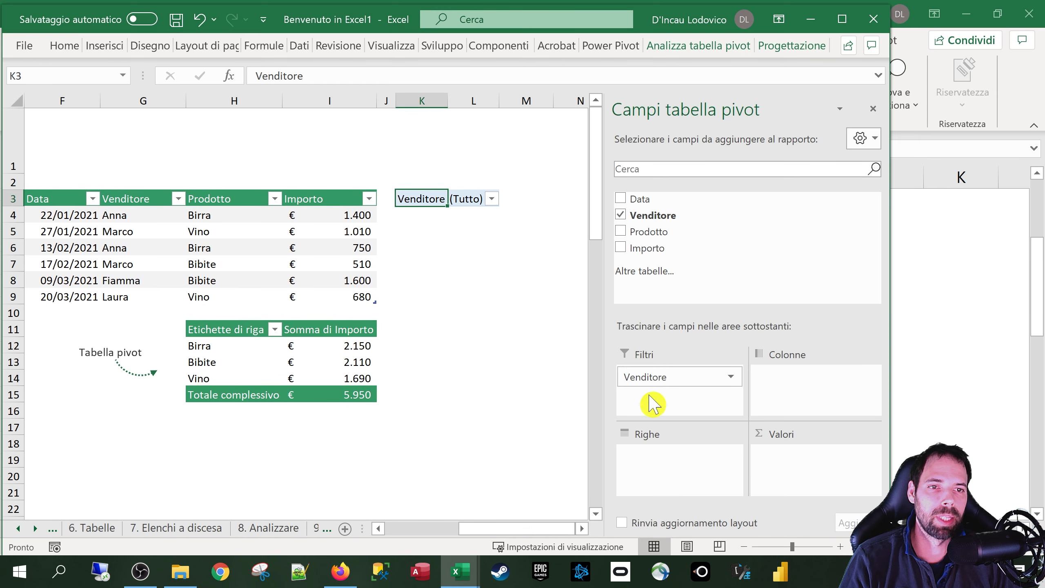
Add Prodotto to the pivot table's rows and sum Importo in its values.
drag(640, 234, 655, 461)
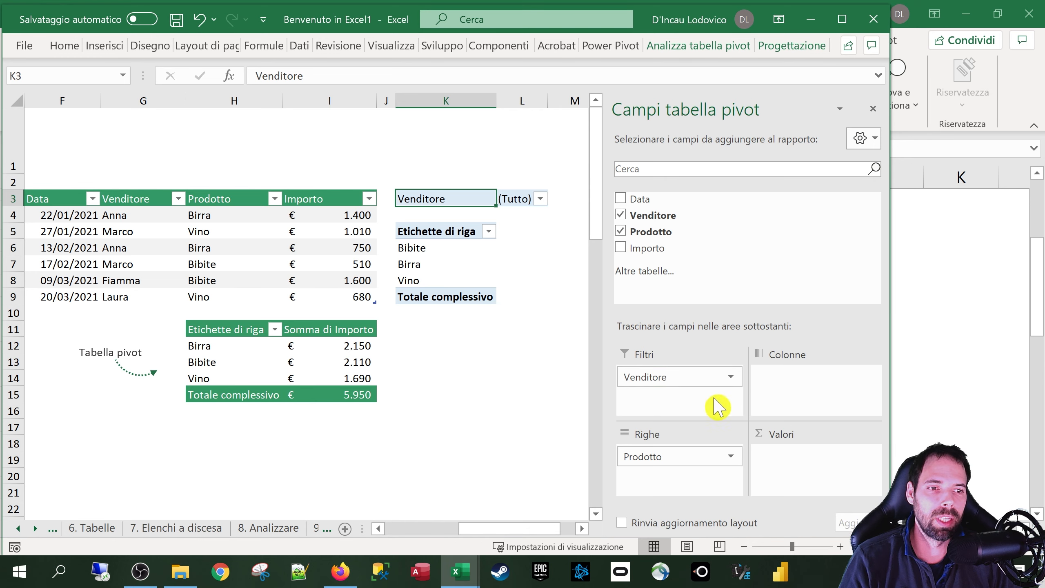
drag(639, 251, 788, 478)
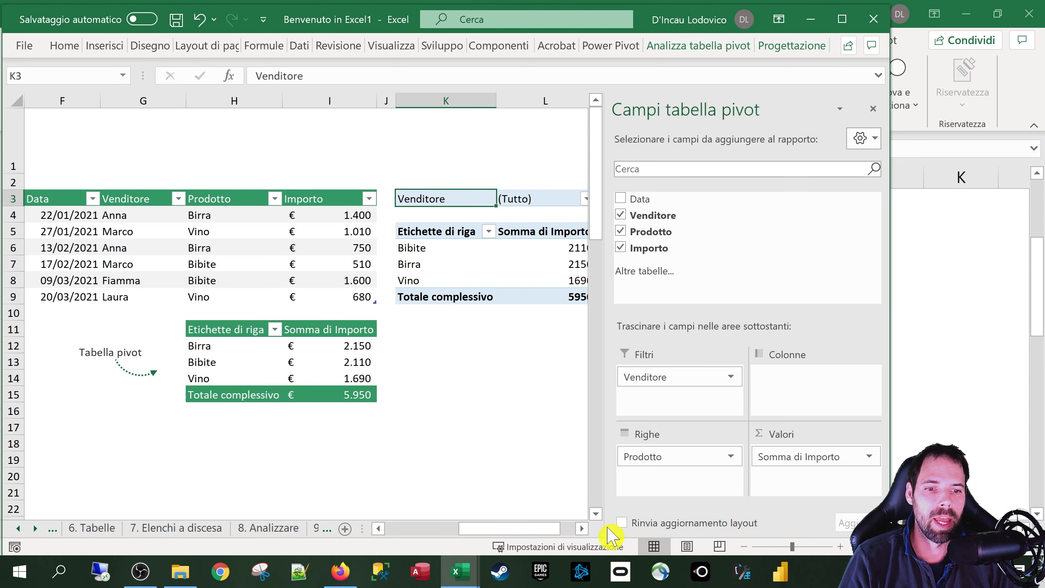
click(582, 528)
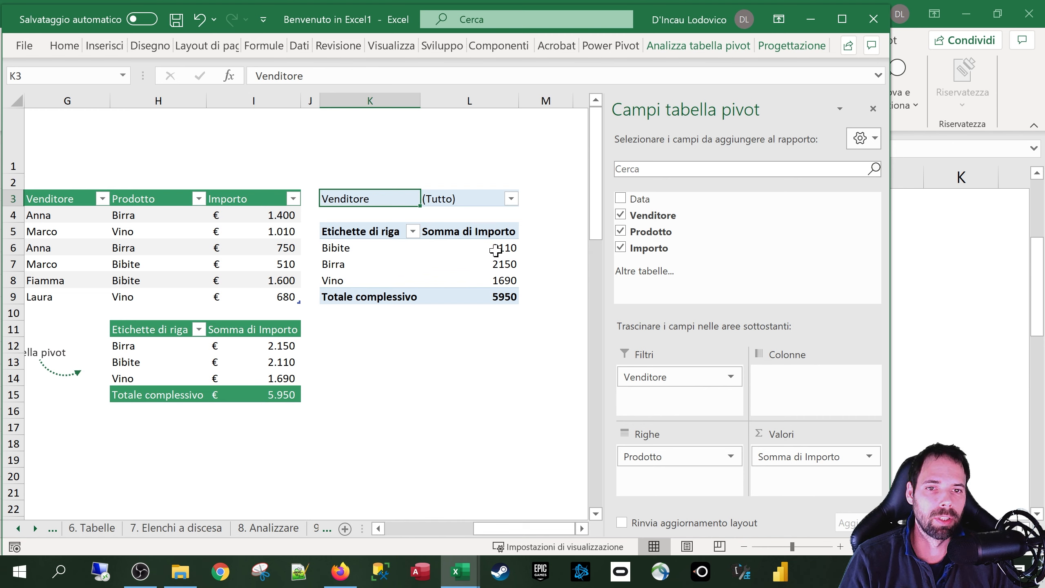
Compare the summed product amounts in L6:L8 with the two Birra entries in the source table.
drag(494, 248, 495, 281)
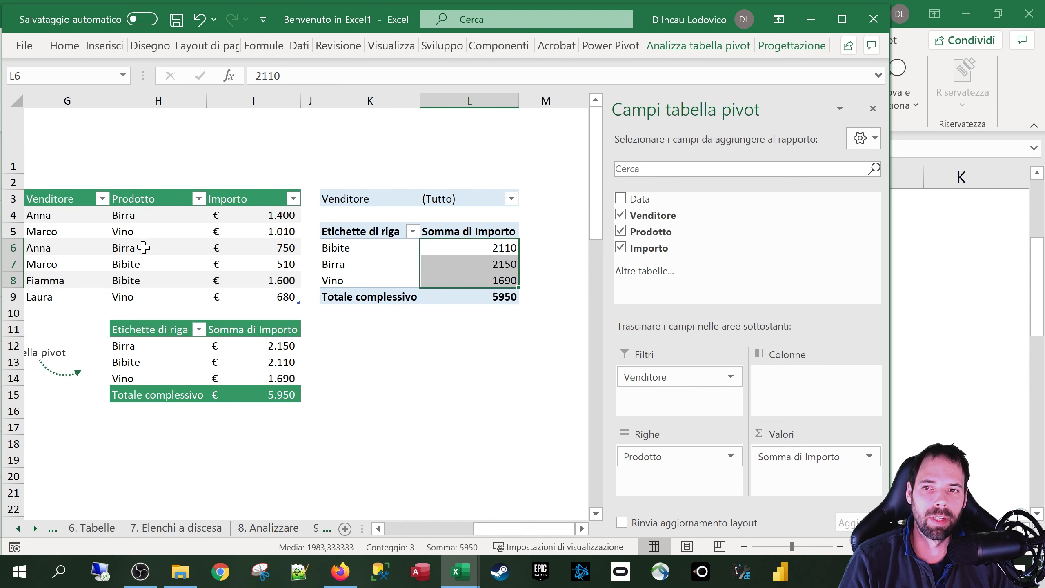
click(137, 216)
ctrl+click(140, 247)
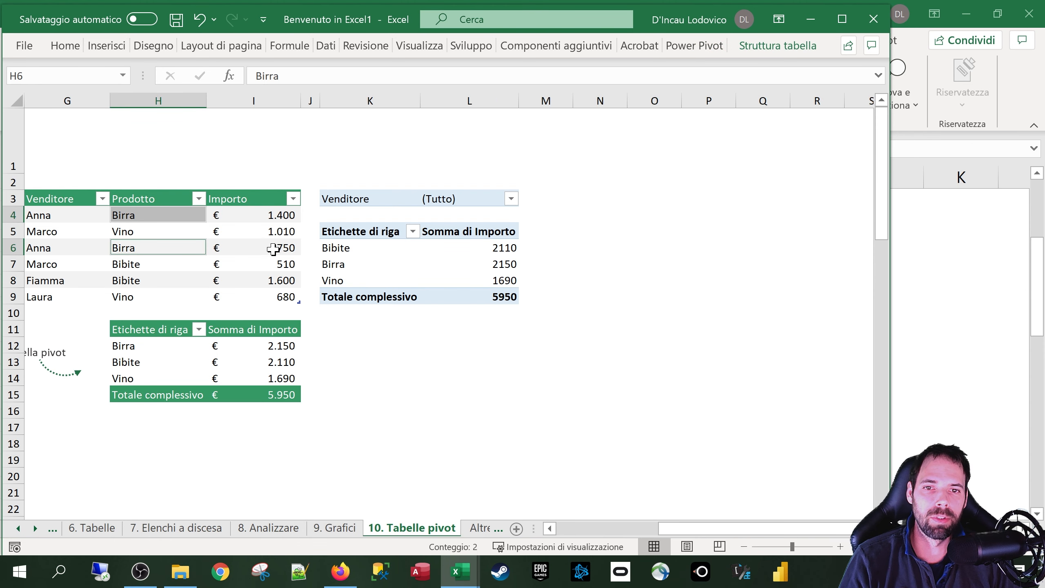
Compare the two Bibite entries in the source table with the product sums in the new pivot table.
click(152, 265)
click(152, 282)
click(265, 264)
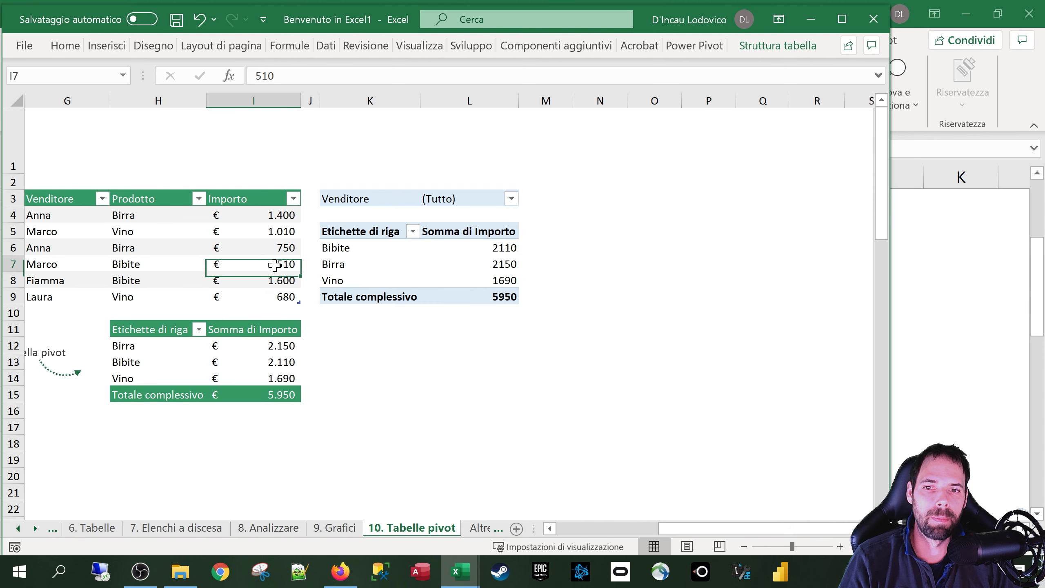
click(492, 268)
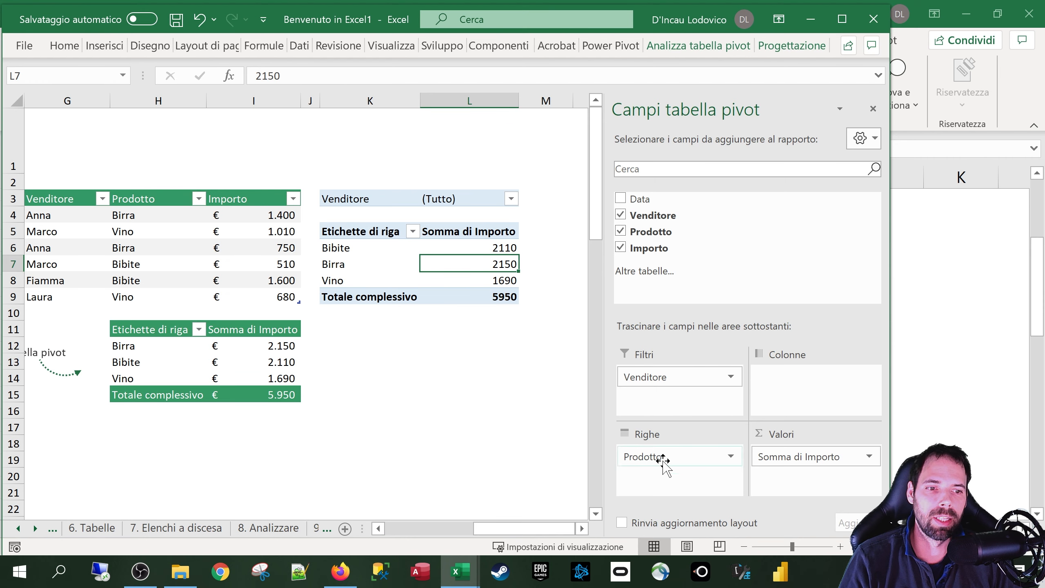
drag(531, 530, 517, 535)
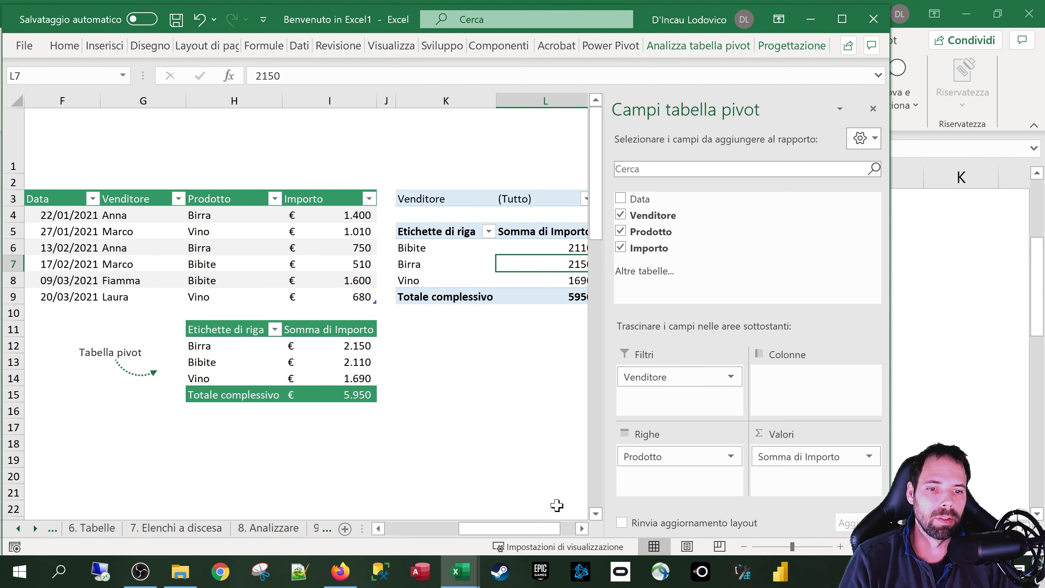
drag(531, 533, 539, 531)
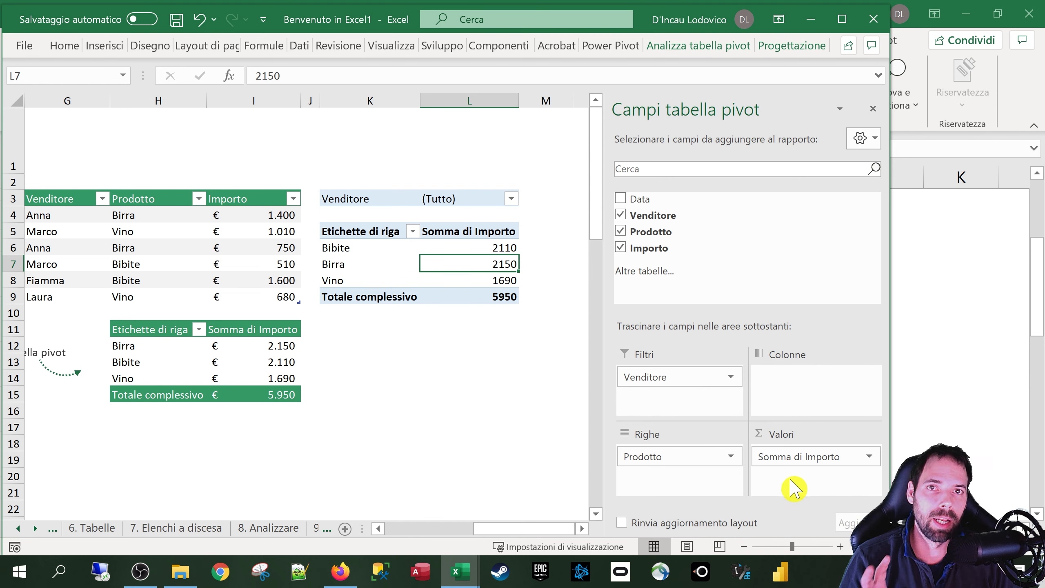
click(768, 480)
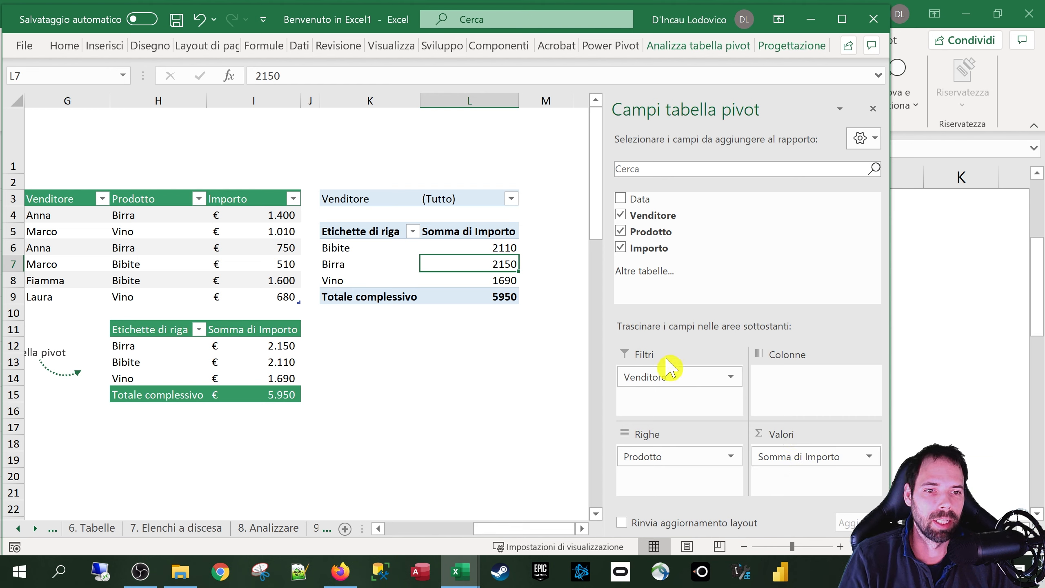
Move Venditore from the pivot table's filters to its columns and narrow column L.
drag(647, 376, 769, 383)
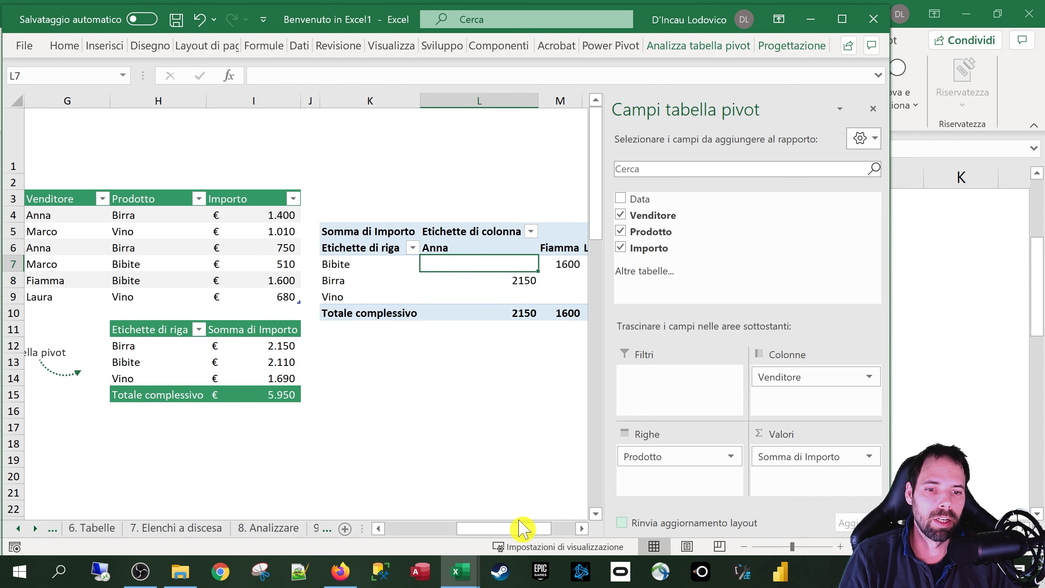
drag(525, 527, 540, 534)
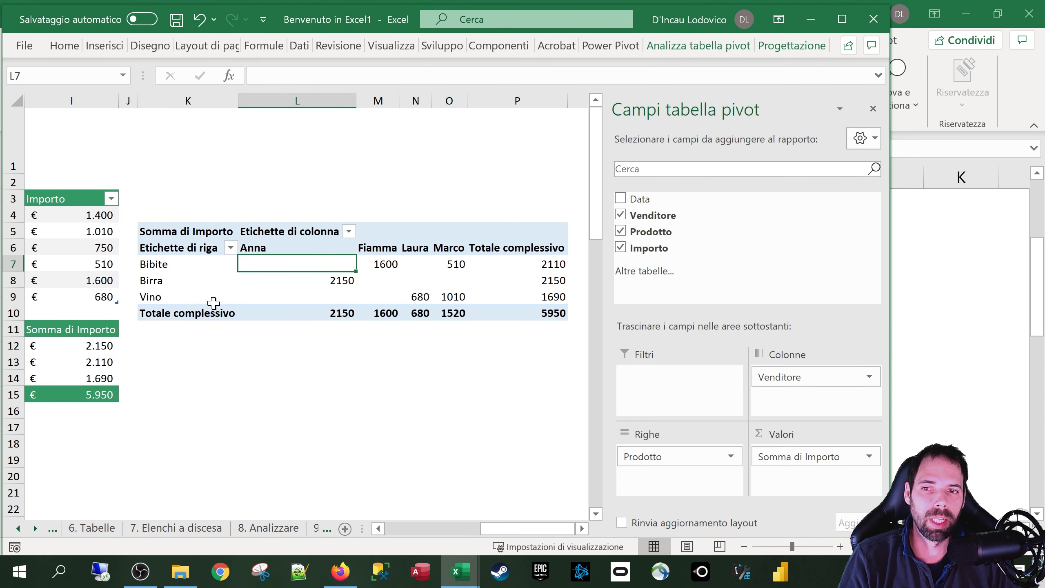
drag(169, 264, 169, 298)
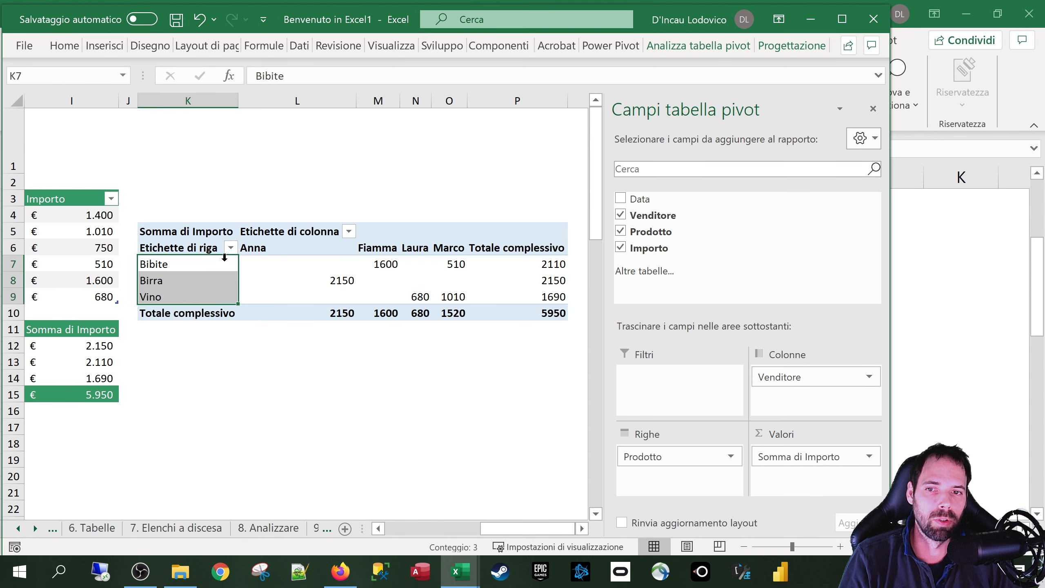
drag(290, 101, 464, 103)
click(318, 279)
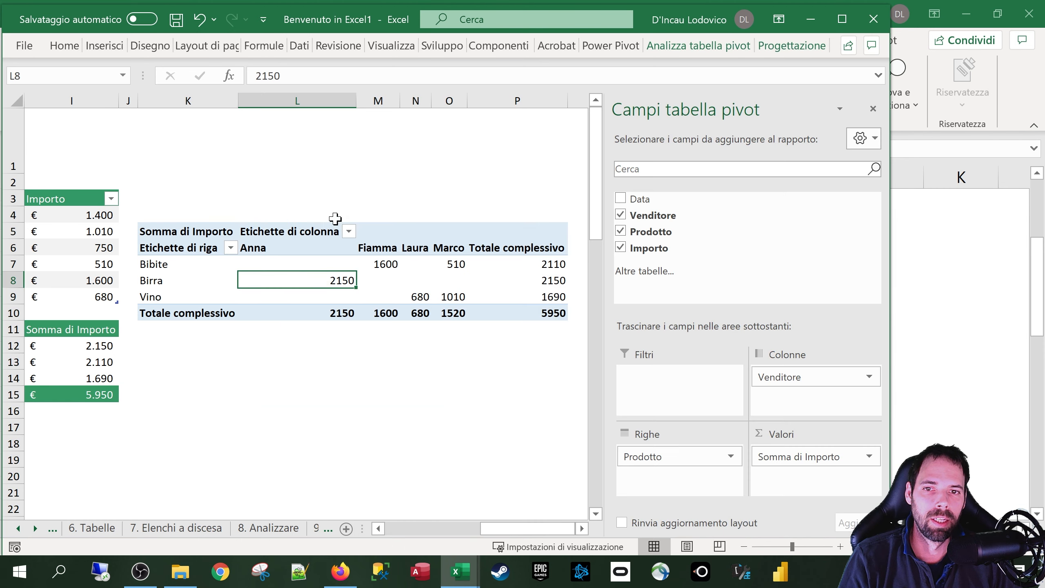
drag(357, 96, 287, 108)
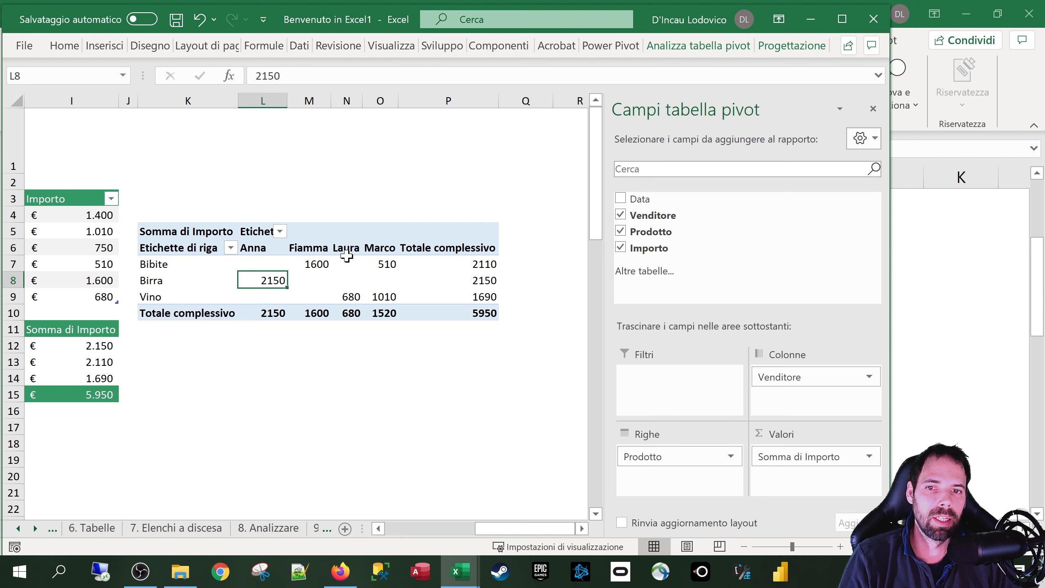
Compare the source table's dates, sellers, products and amounts with the pivot table's breakdown of products by seller.
drag(509, 530, 473, 529)
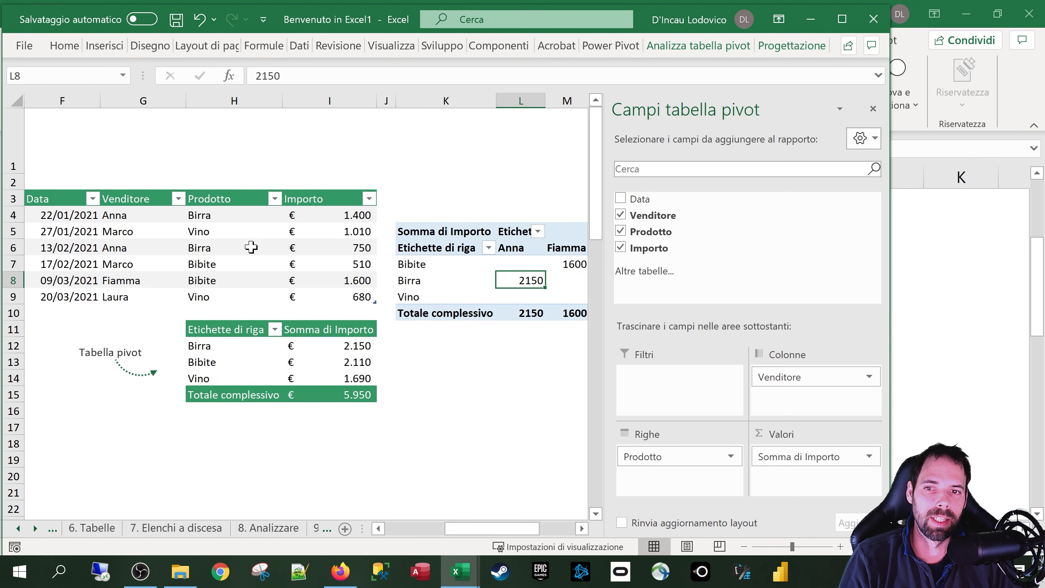
drag(70, 220, 71, 280)
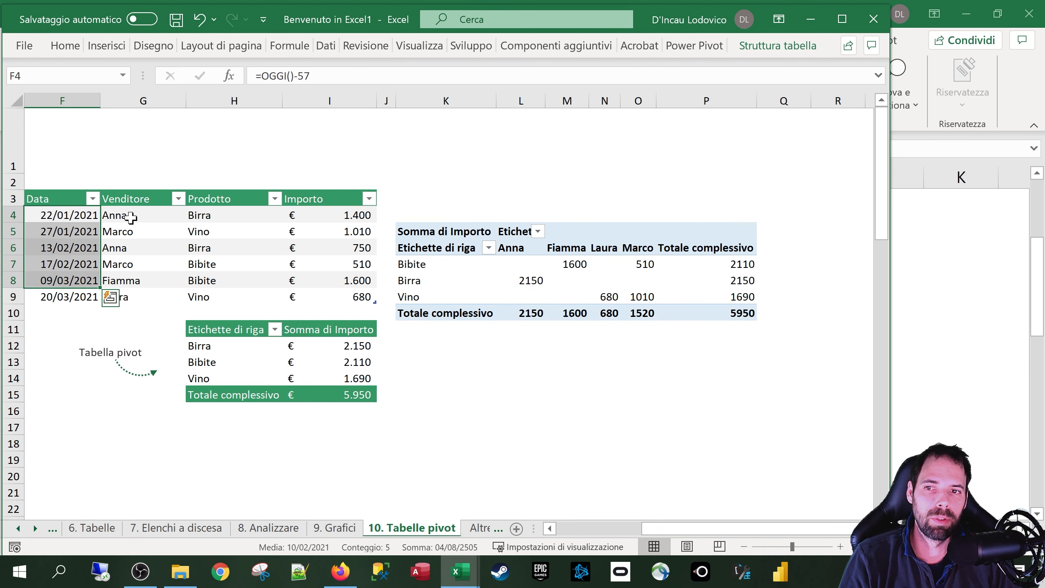
drag(129, 216, 132, 263)
drag(225, 213, 224, 264)
drag(322, 218, 326, 258)
click(578, 280)
drag(510, 529, 543, 529)
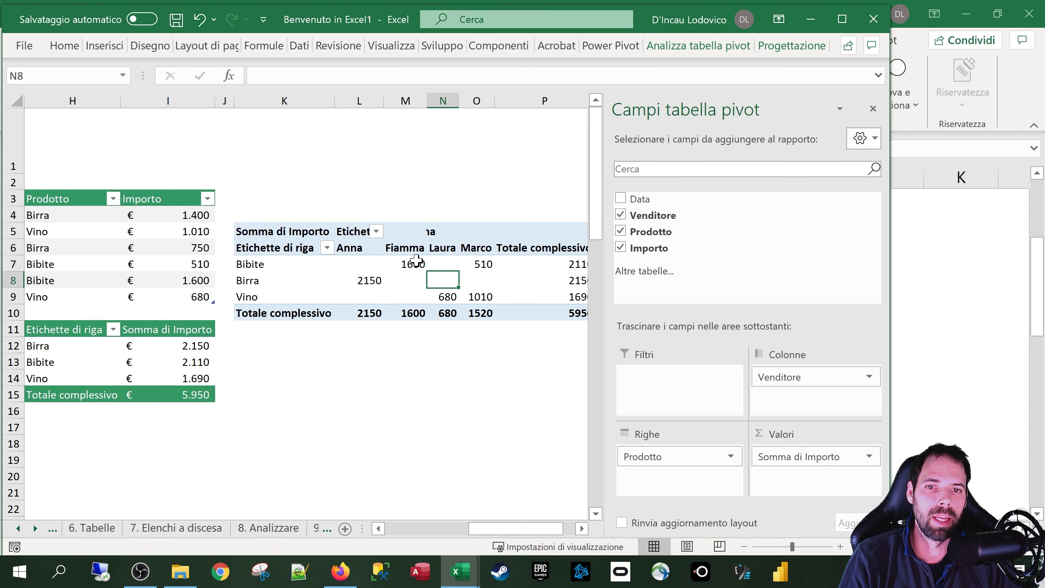
mouse_move(408, 264)
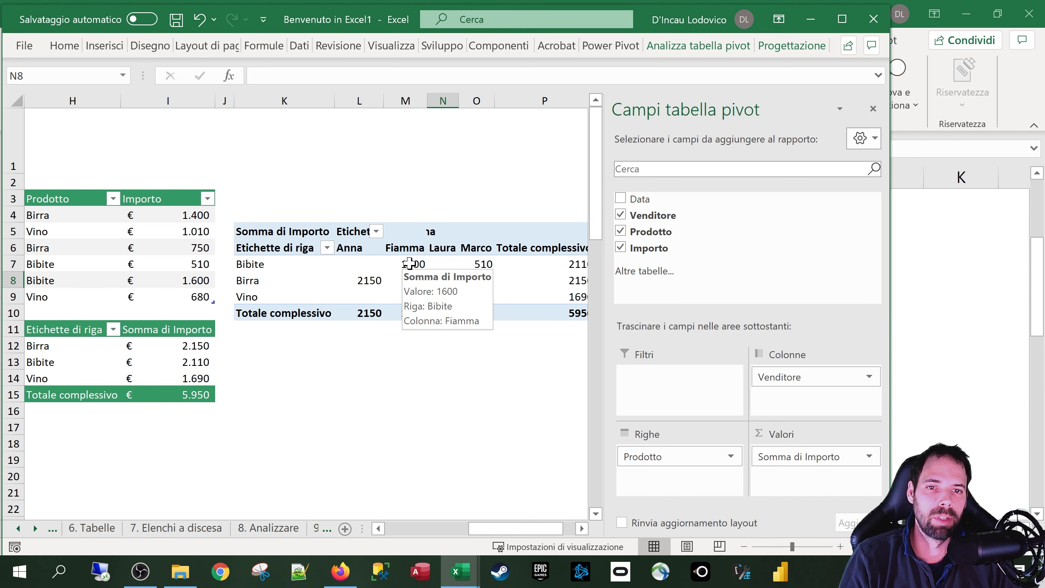
mouse_move(483, 264)
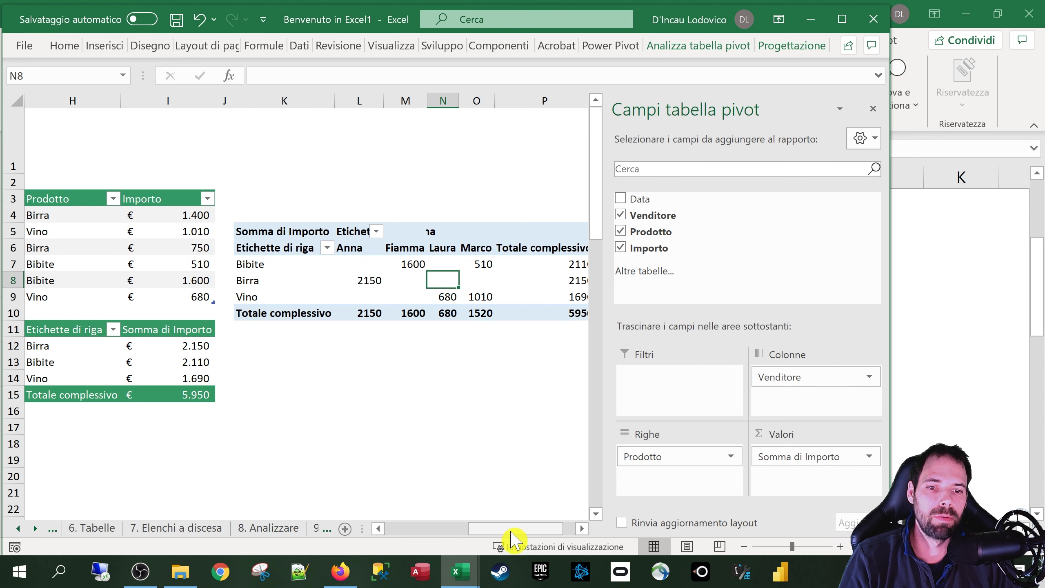
Examine the pivot table's grand totals per product in column P and per seller in row 10.
scroll(508, 510, right, 2)
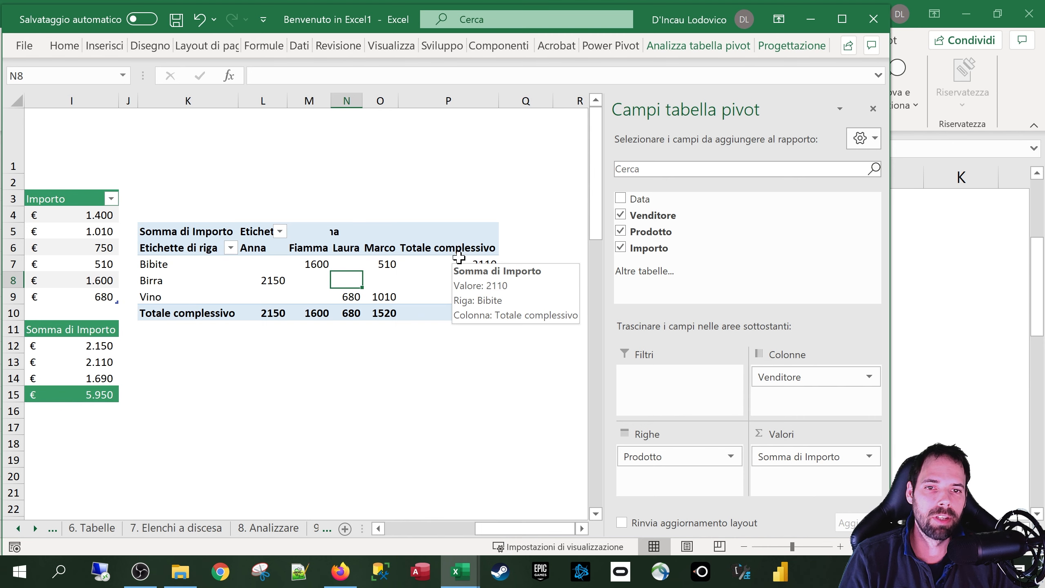
click(456, 236)
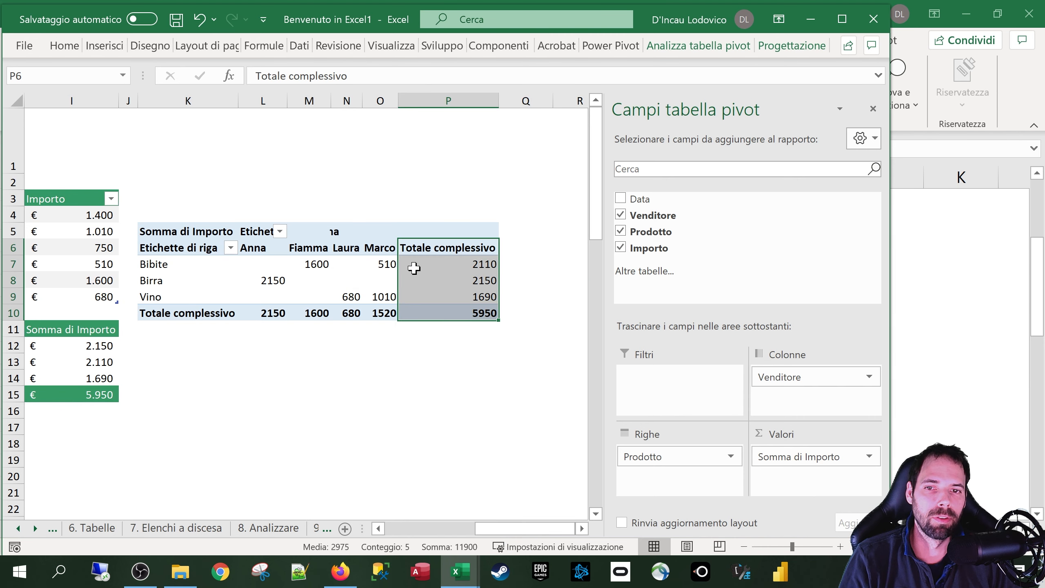
click(374, 238)
click(384, 313)
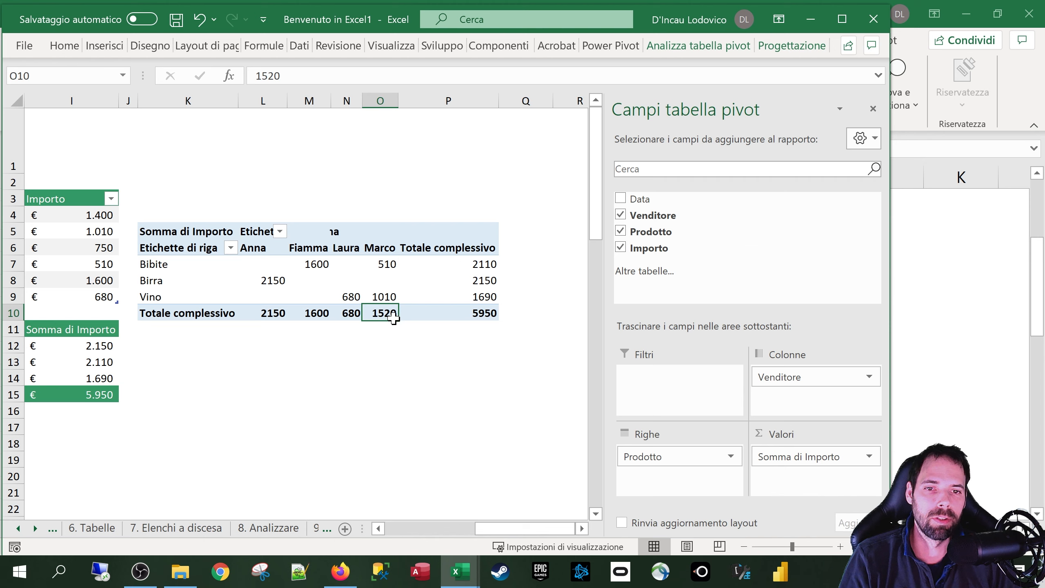
click(142, 265)
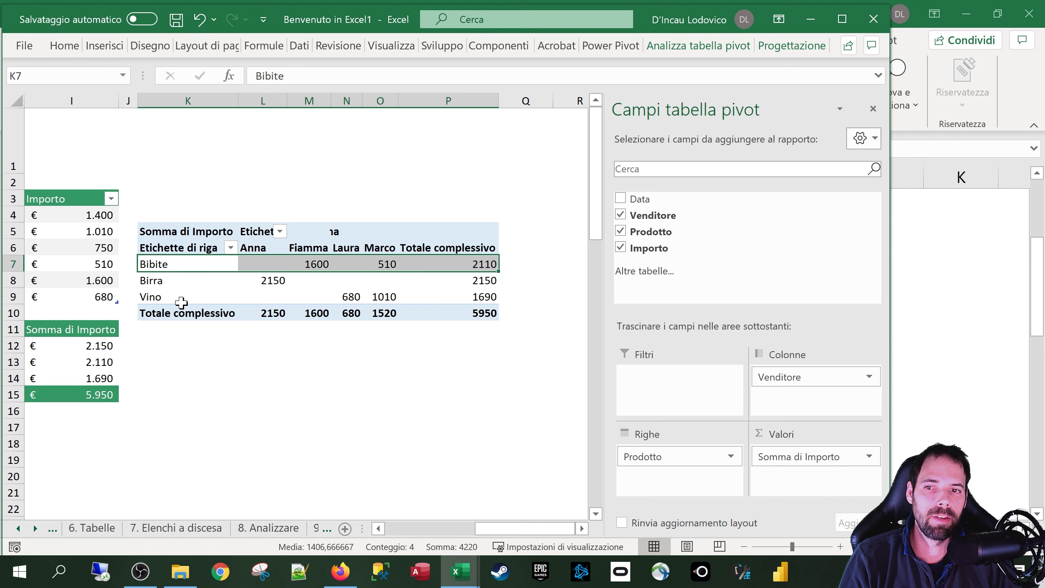
click(485, 268)
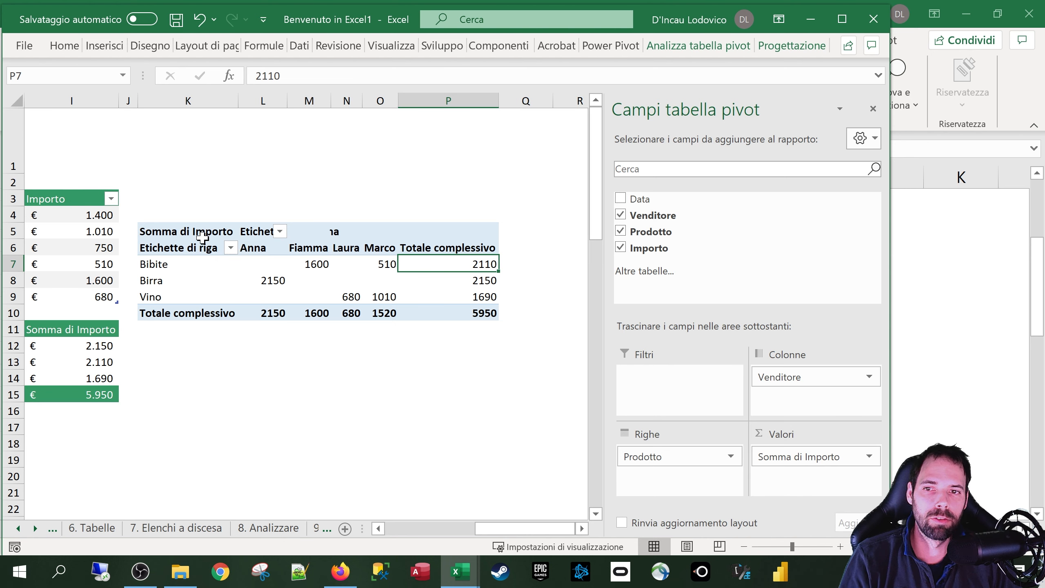
Move Venditore back to the pivot table's filters and open the value field settings for Somma di Importo.
drag(779, 377, 695, 376)
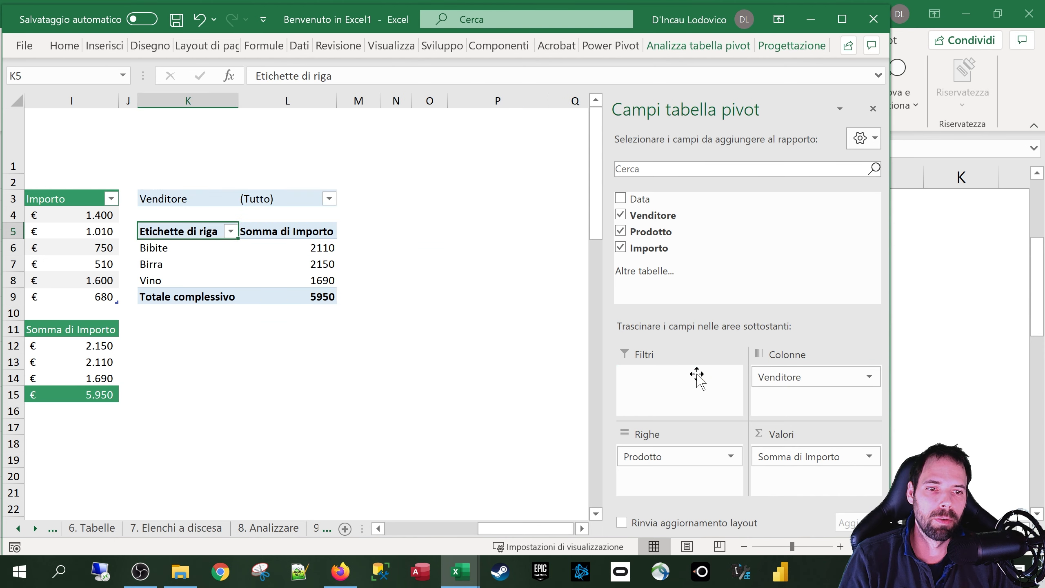
click(867, 456)
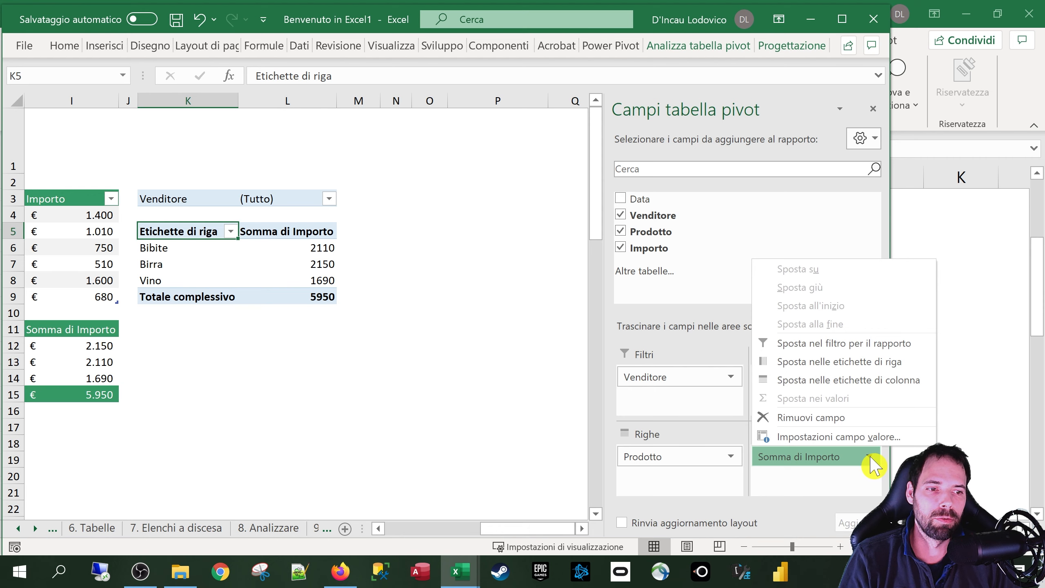
click(794, 437)
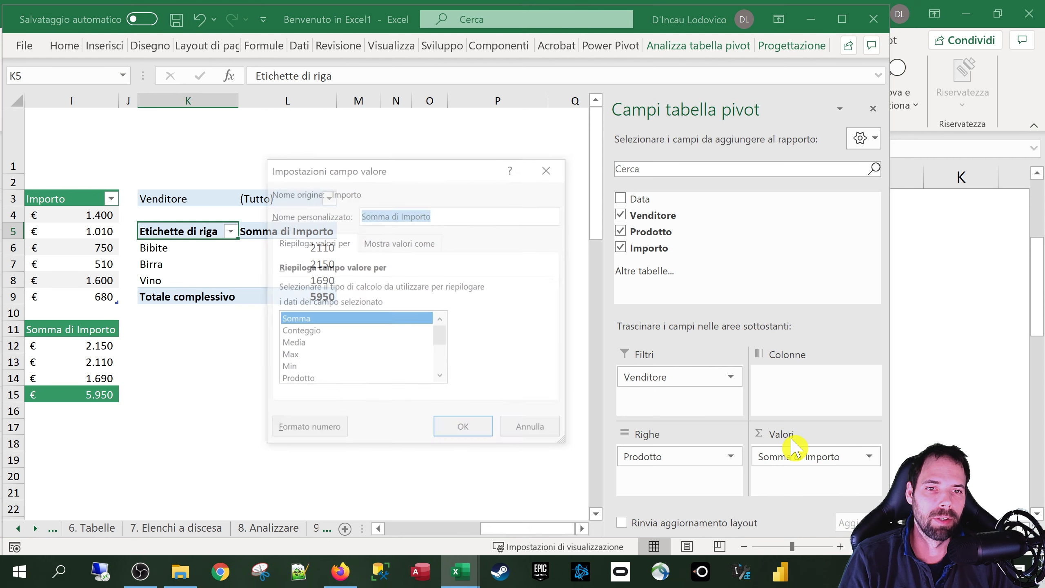
drag(380, 181, 472, 170)
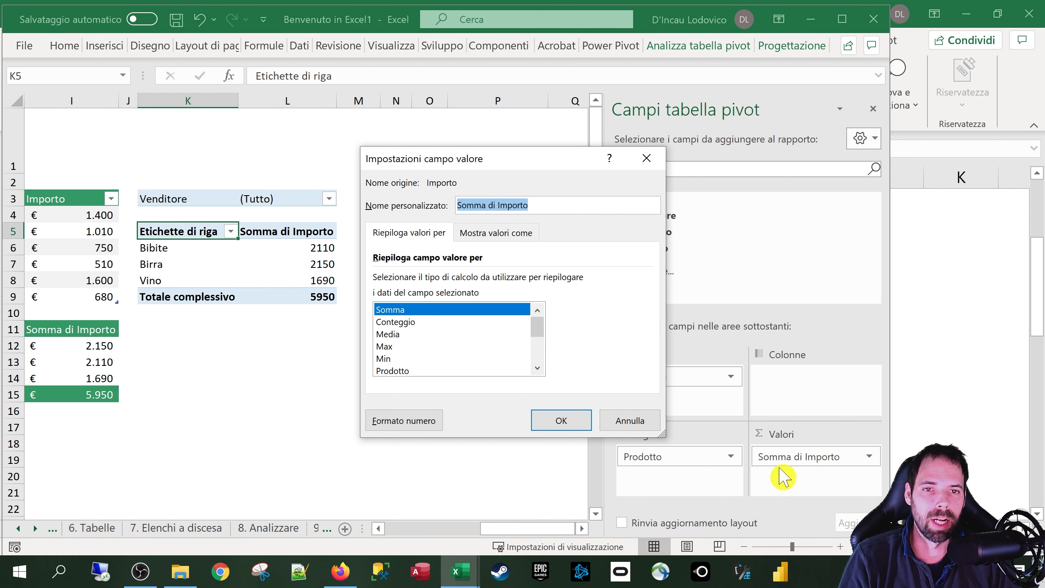
Try to shorten the value field's custom name to Importo and add a trailing space to that name.
click(493, 204)
drag(497, 205, 424, 202)
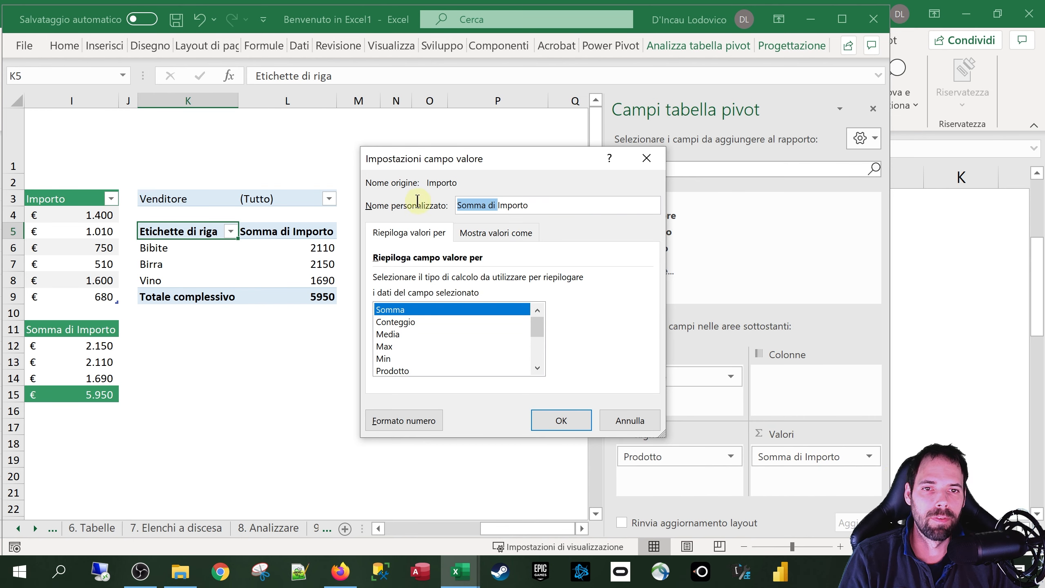
key(BackSpace)
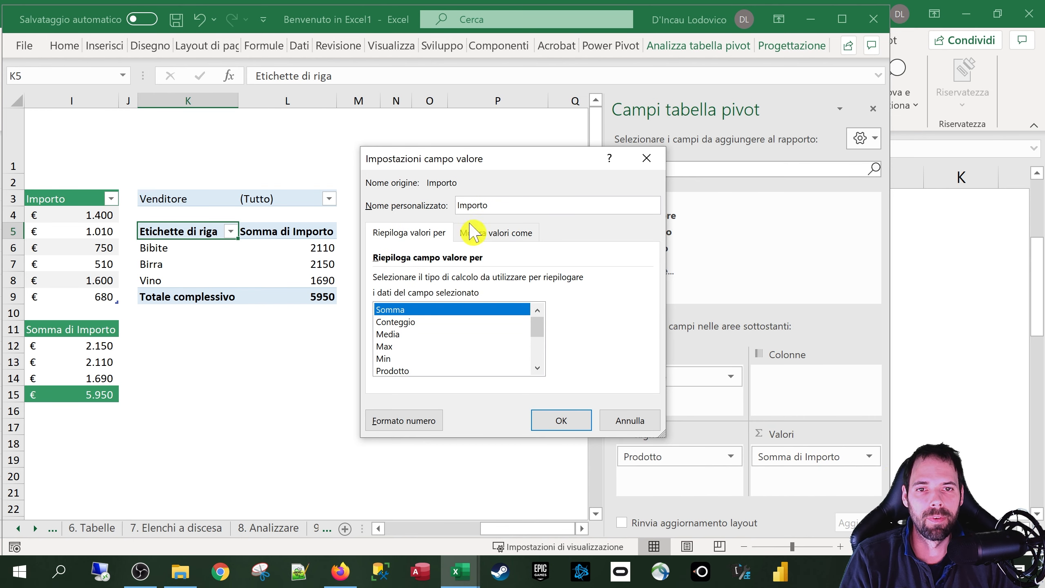
click(555, 421)
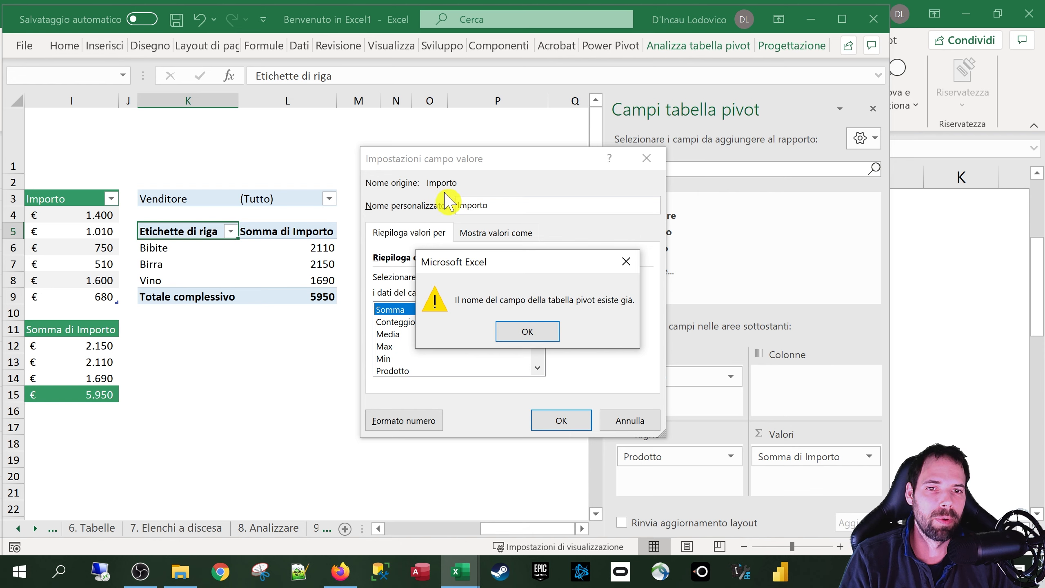
click(524, 337)
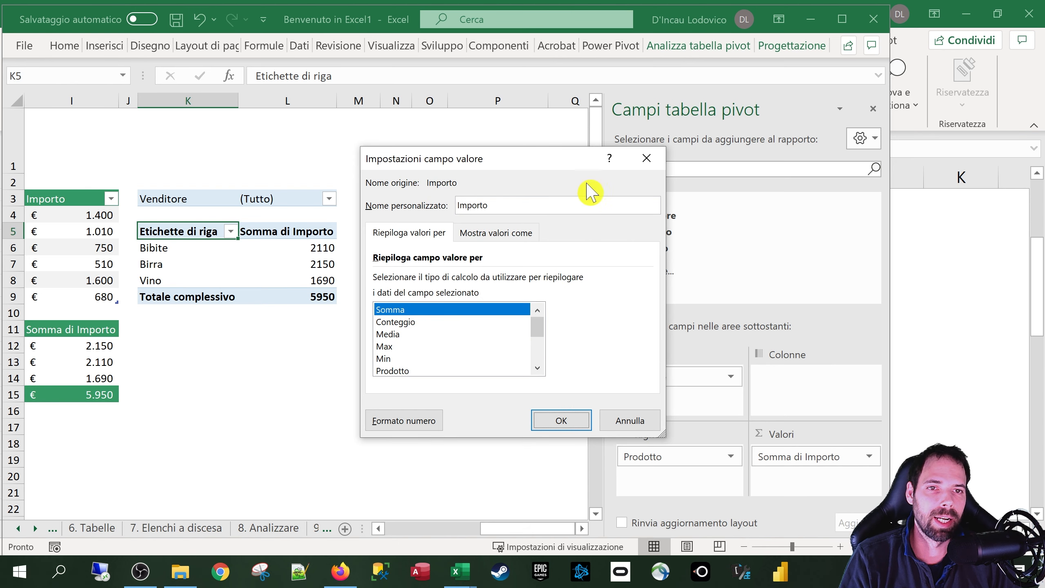
drag(548, 164, 470, 162)
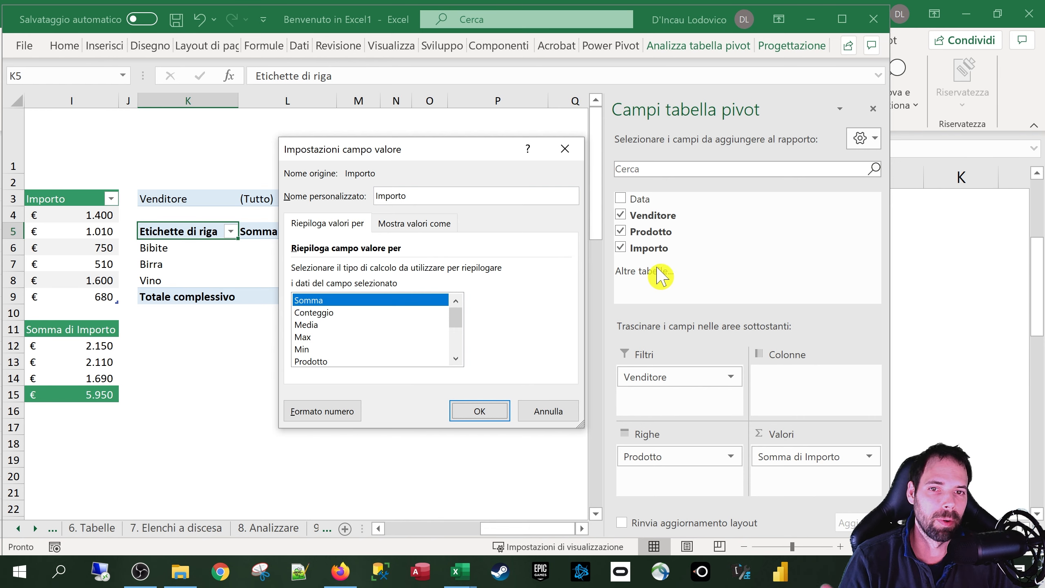
click(443, 198)
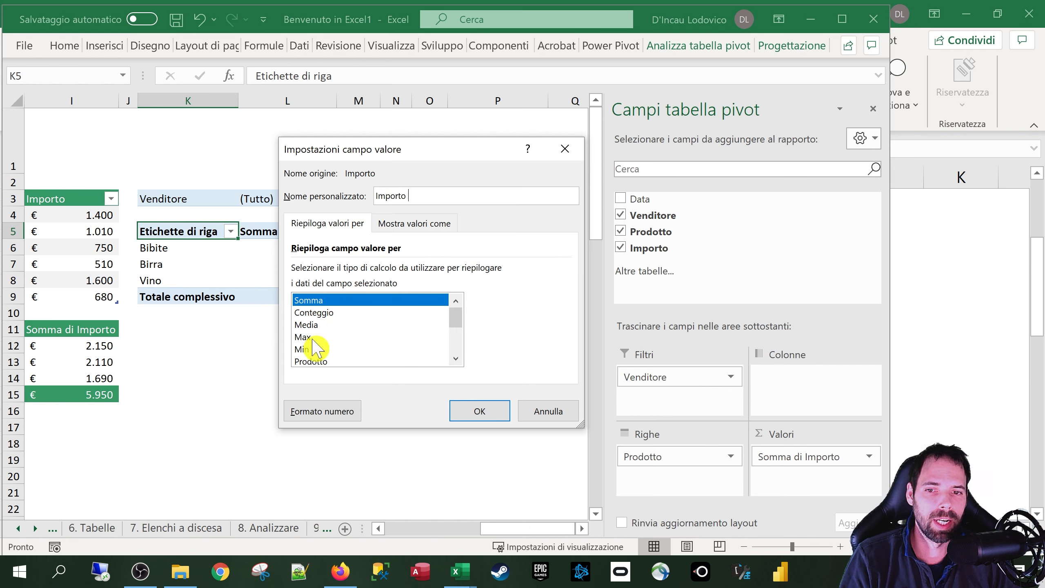
Summarize the Importo value field by Conteggio and apply the value field settings.
mouse_move(457, 326)
mouse_down()
mouse_move(461, 361)
mouse_move(450, 320)
mouse_up()
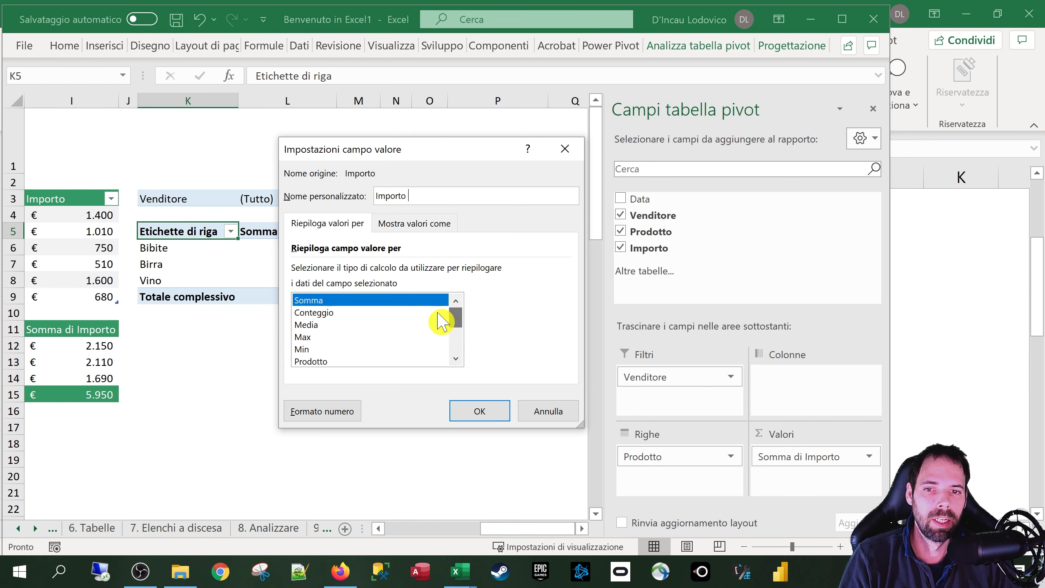
click(325, 313)
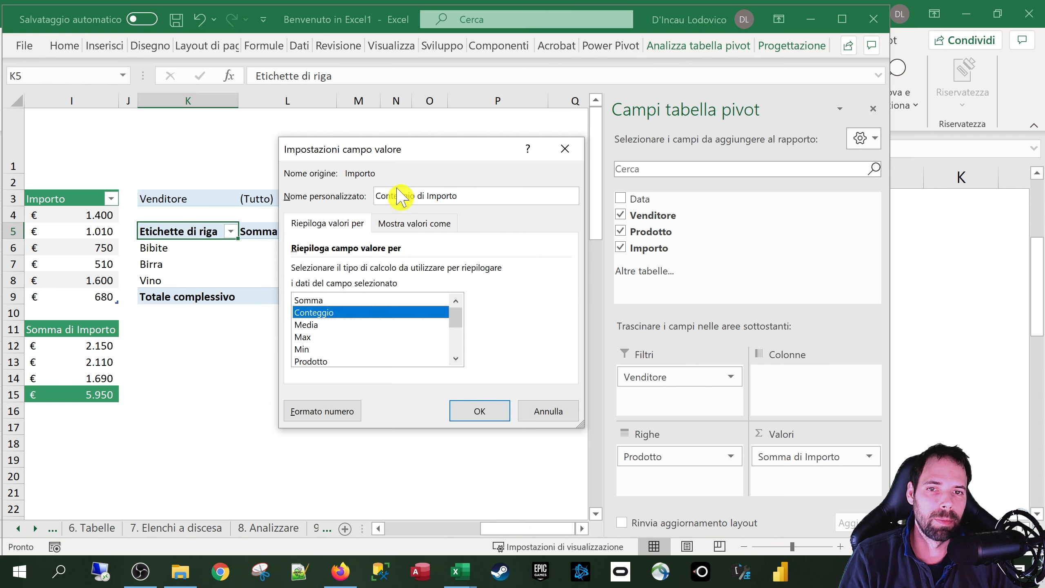
click(481, 411)
Compare the pivot table's counts per product with the Birra, Vino and Bibite entries in the source table.
drag(511, 530, 488, 537)
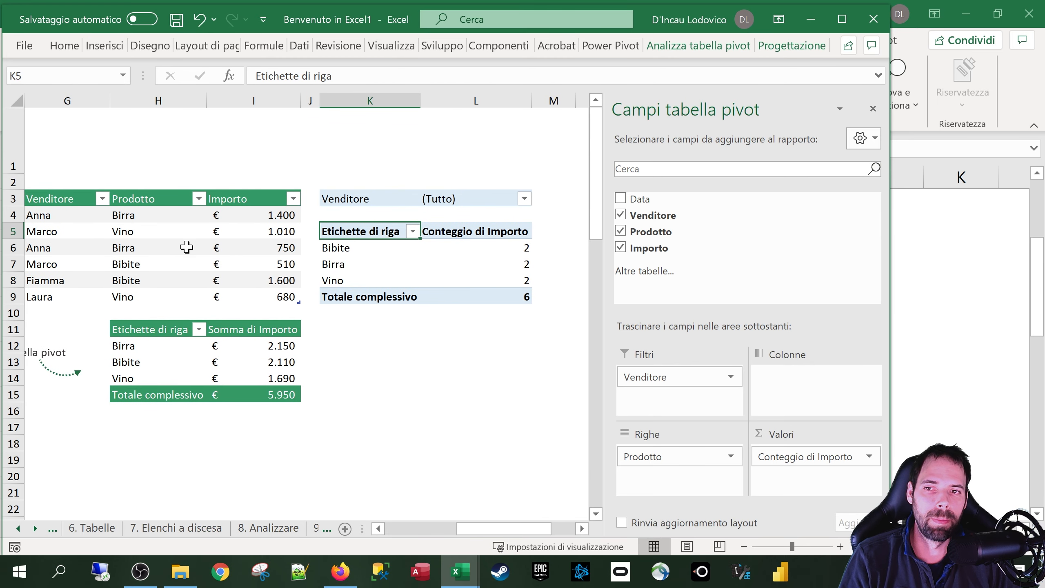
click(136, 215)
click(142, 232)
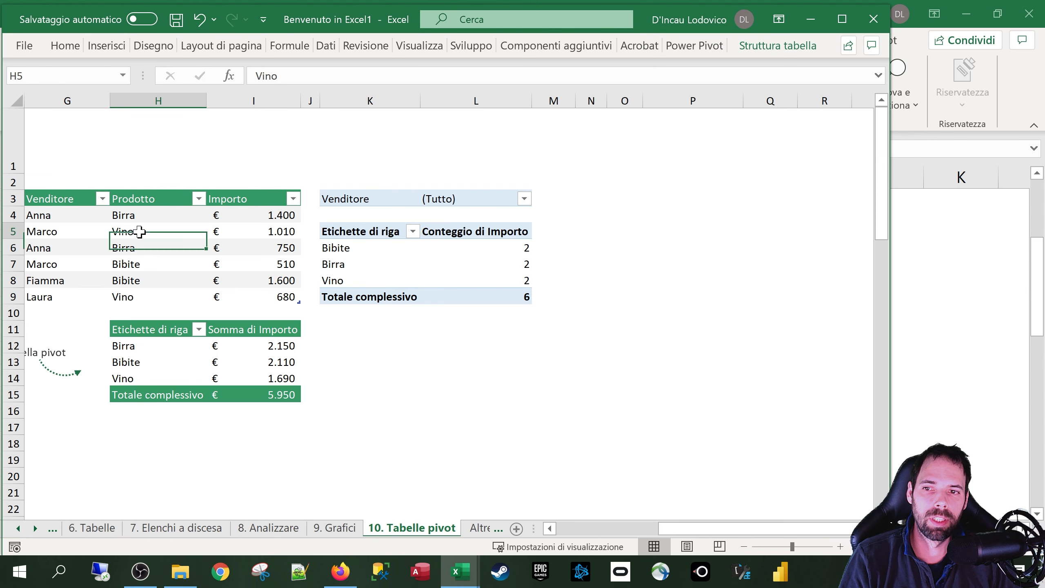
click(149, 297)
click(144, 266)
click(144, 280)
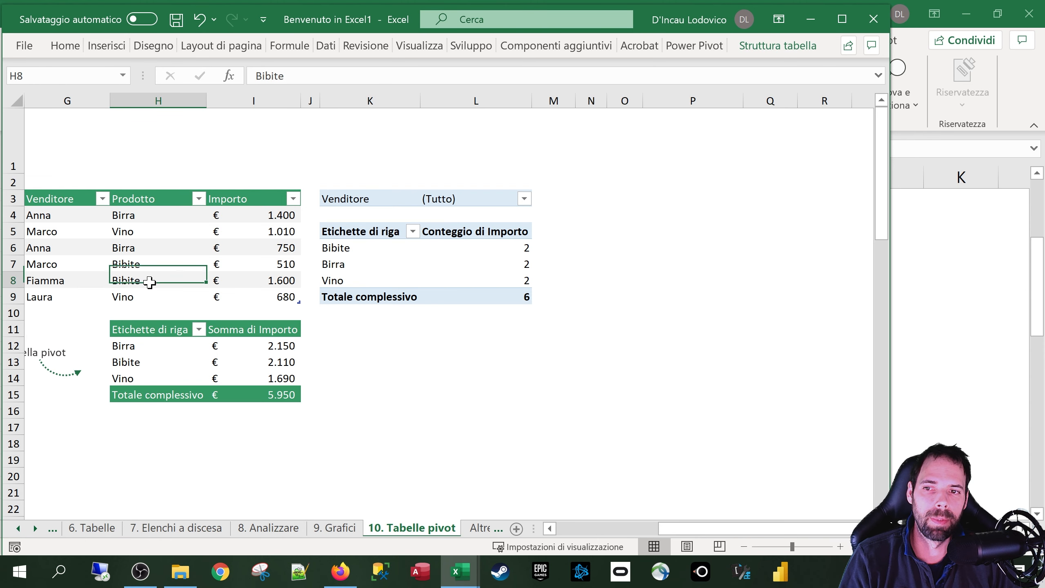
Change the product of the second Anna sale in the source table, cell H6, to Bibite.
click(135, 249)
text(Bibite)
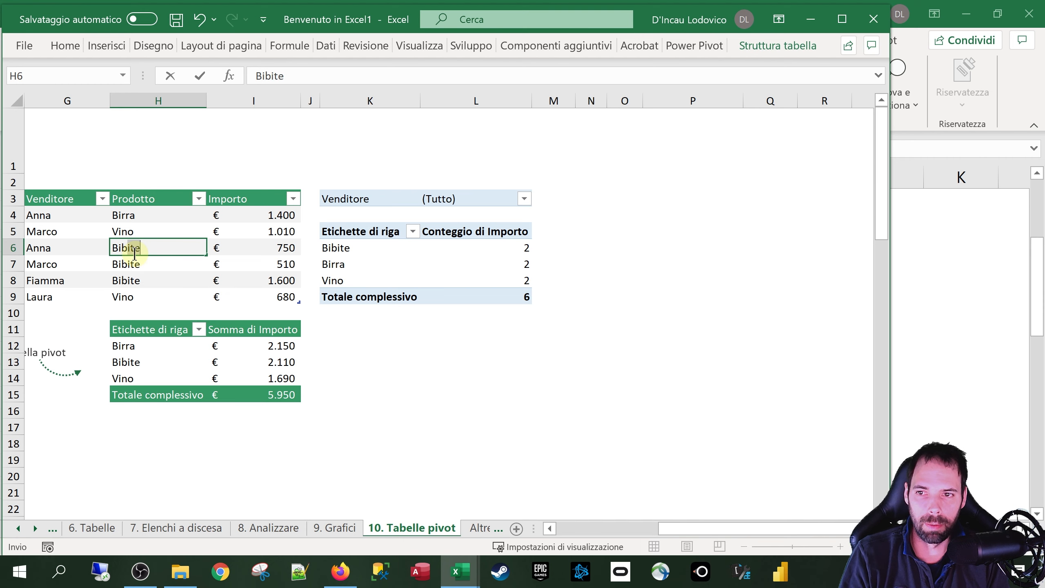
key(Return)
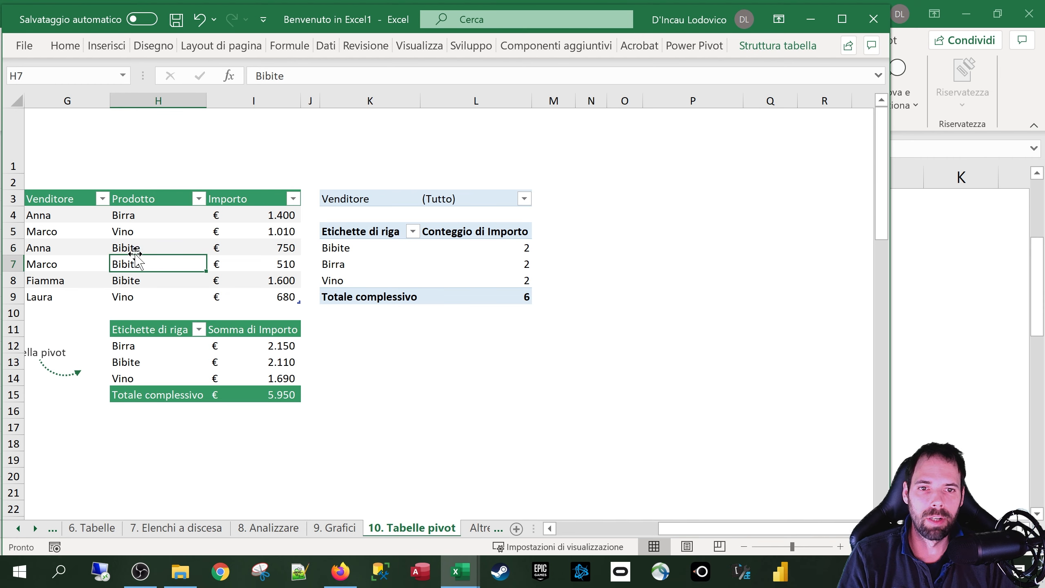
Refresh the pivot table so it picks up the edited source data.
right_click(423, 260)
key(Escape)
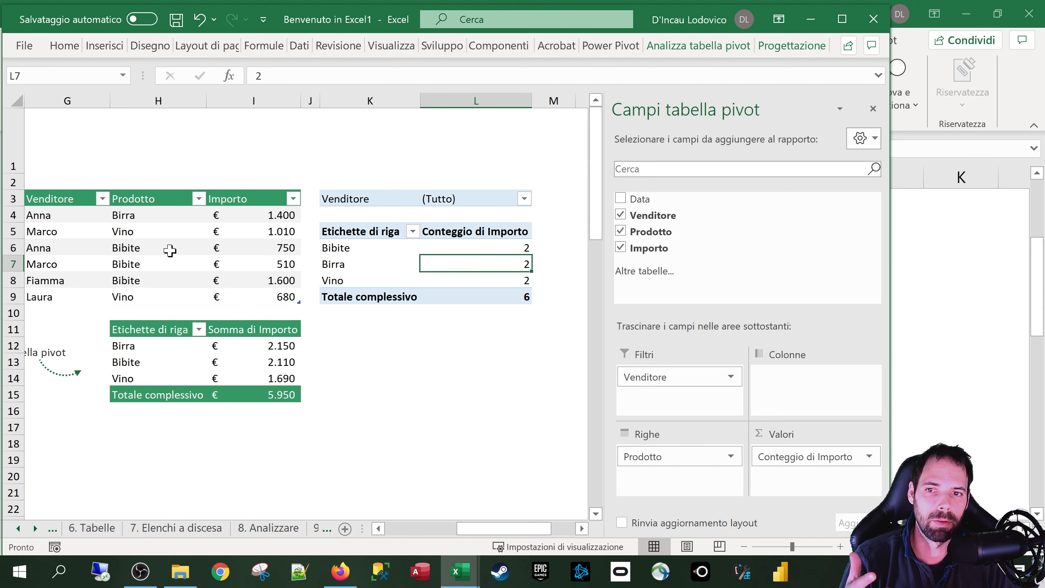
click(170, 250)
click(360, 253)
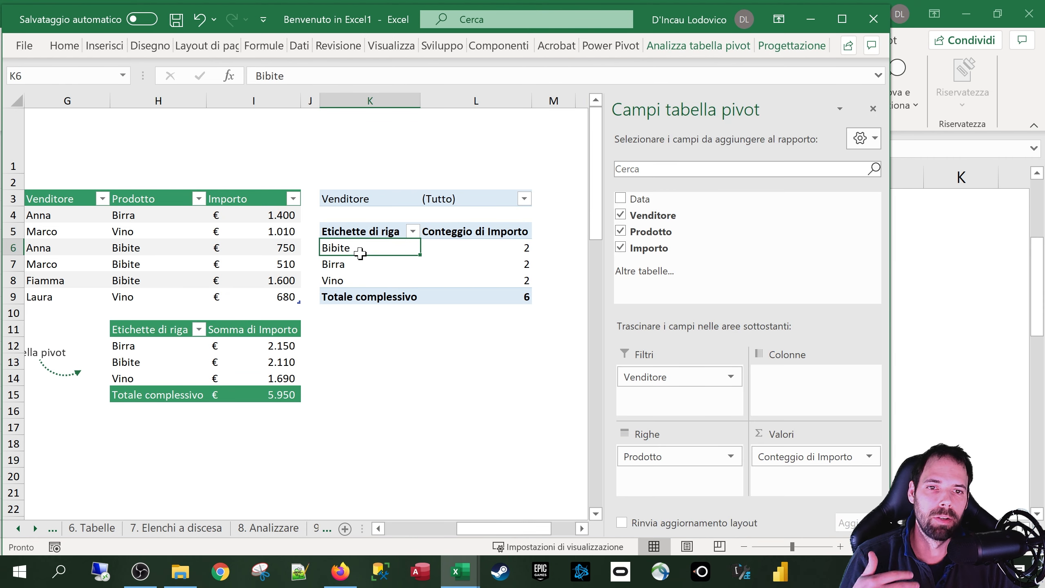
right_click(361, 249)
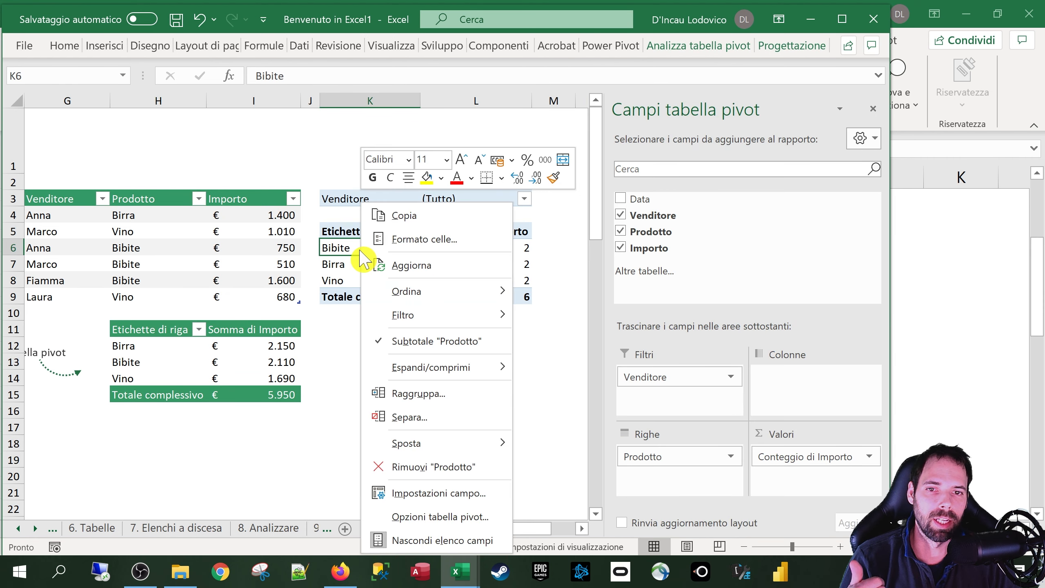
click(406, 270)
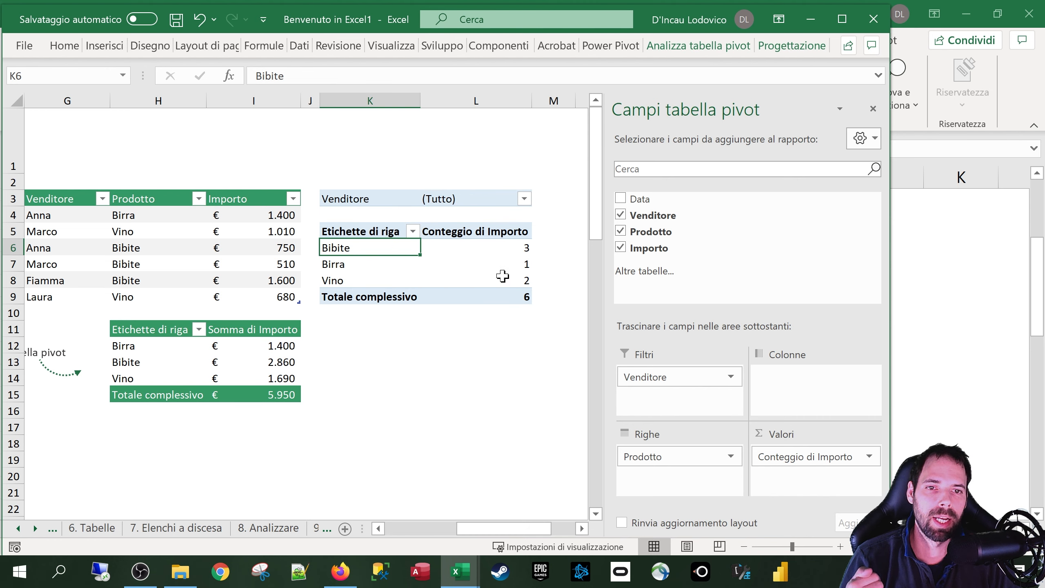
Examine the refreshed pivot table's counts for Bibite, Birra and Vino.
click(518, 248)
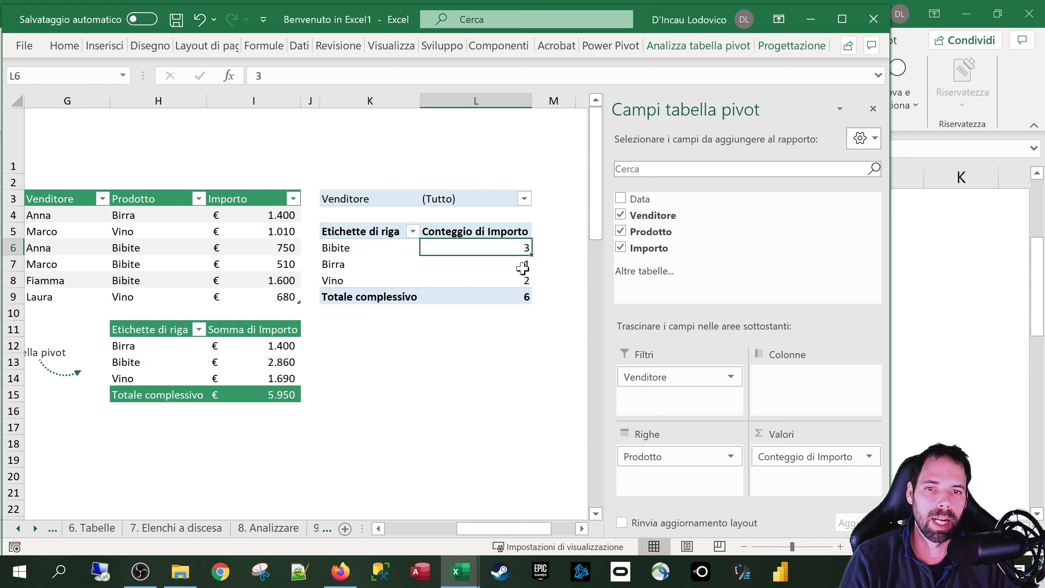
click(524, 267)
click(523, 280)
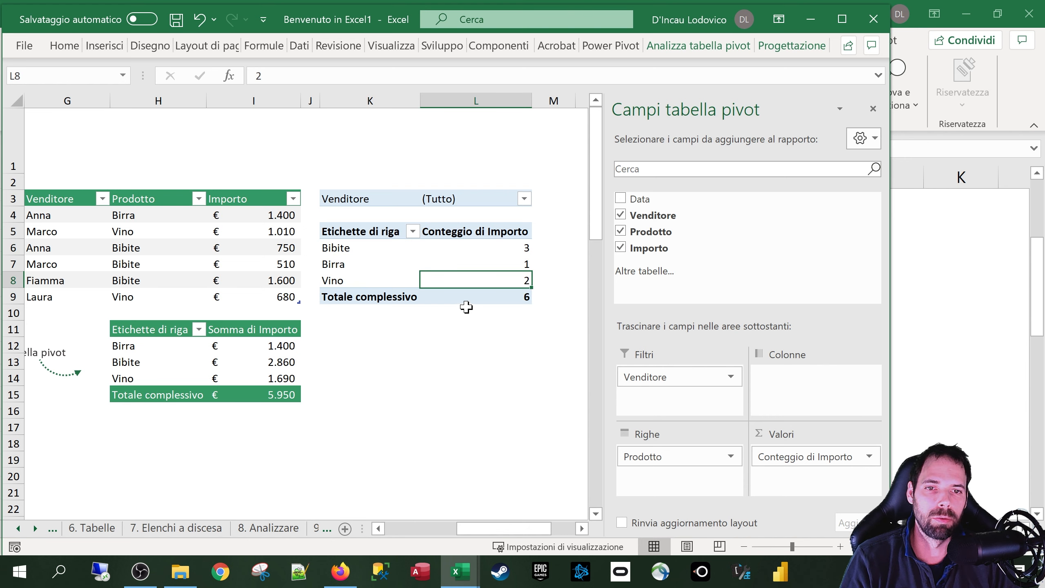
click(377, 249)
click(448, 248)
click(426, 263)
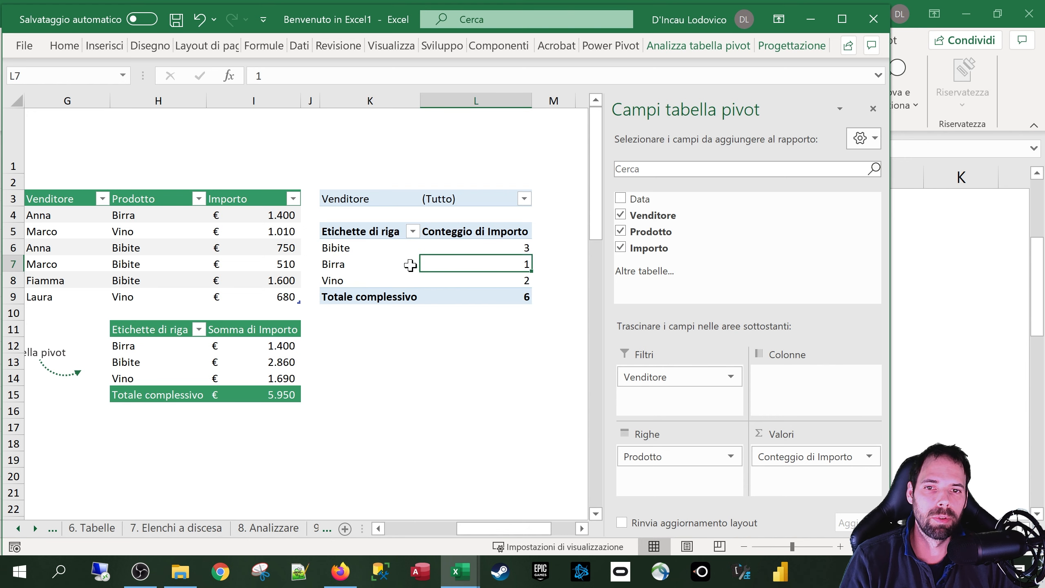
click(408, 264)
click(372, 247)
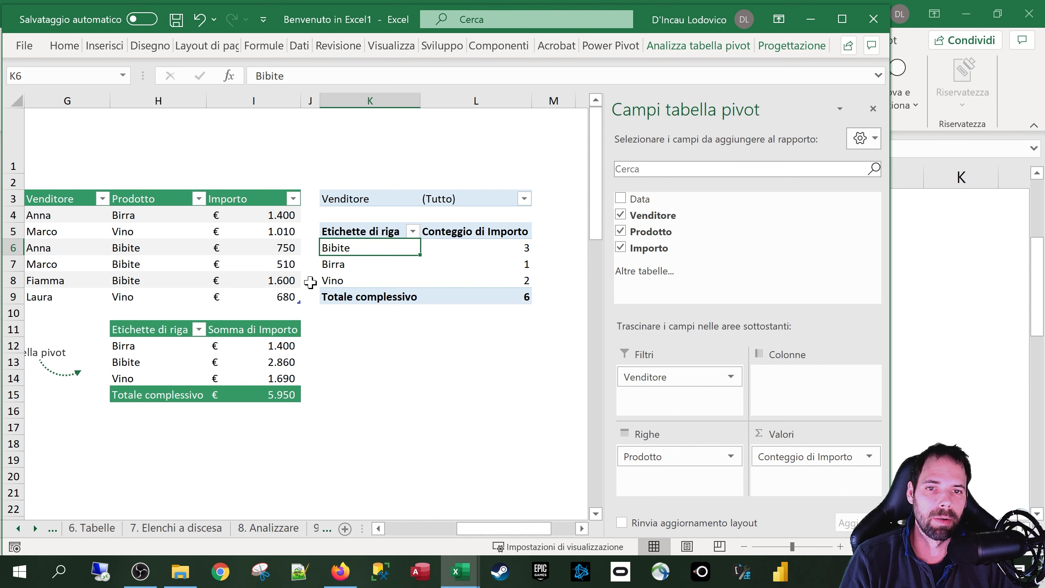
Summarize the pivot table's Importo value field by Media and apply the value field settings.
click(868, 456)
click(806, 444)
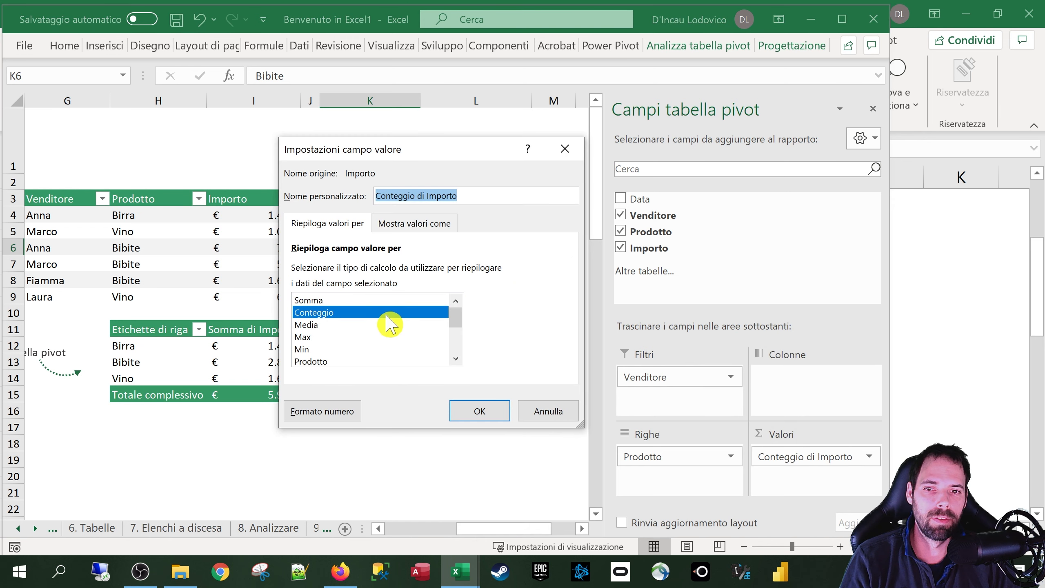
drag(351, 150, 267, 340)
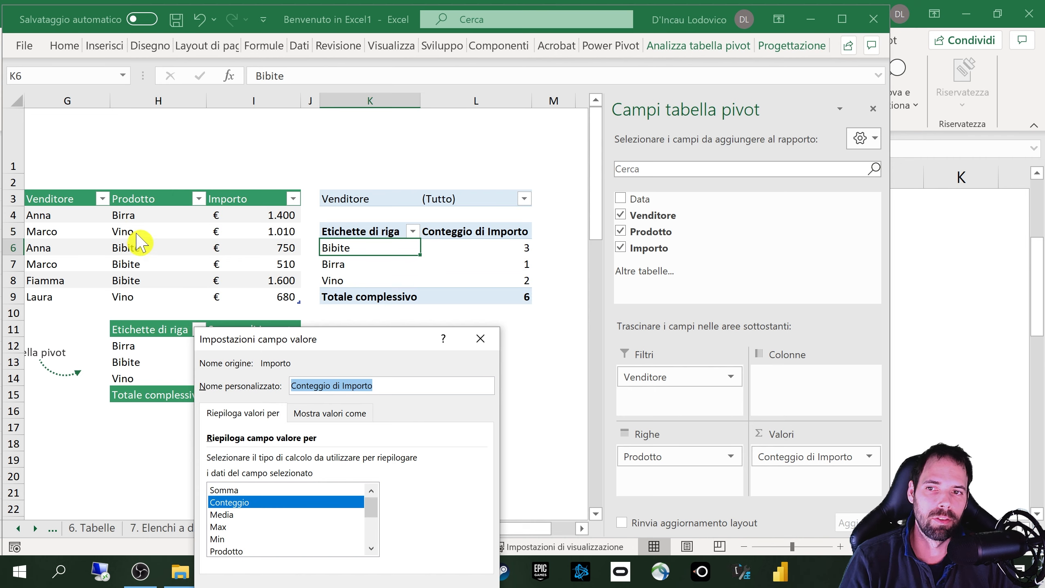
drag(259, 345, 297, 229)
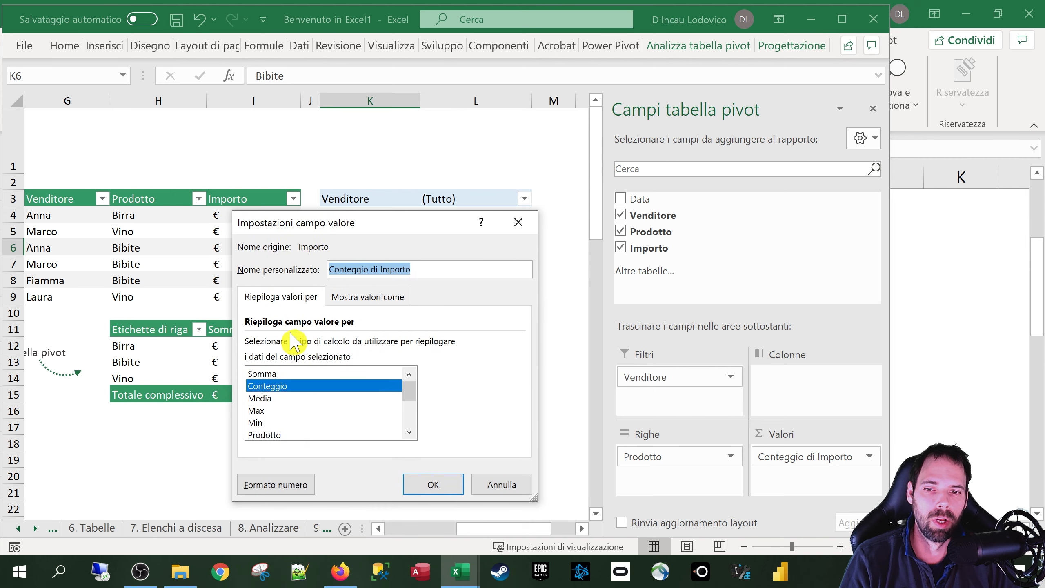
click(274, 398)
drag(362, 236, 581, 219)
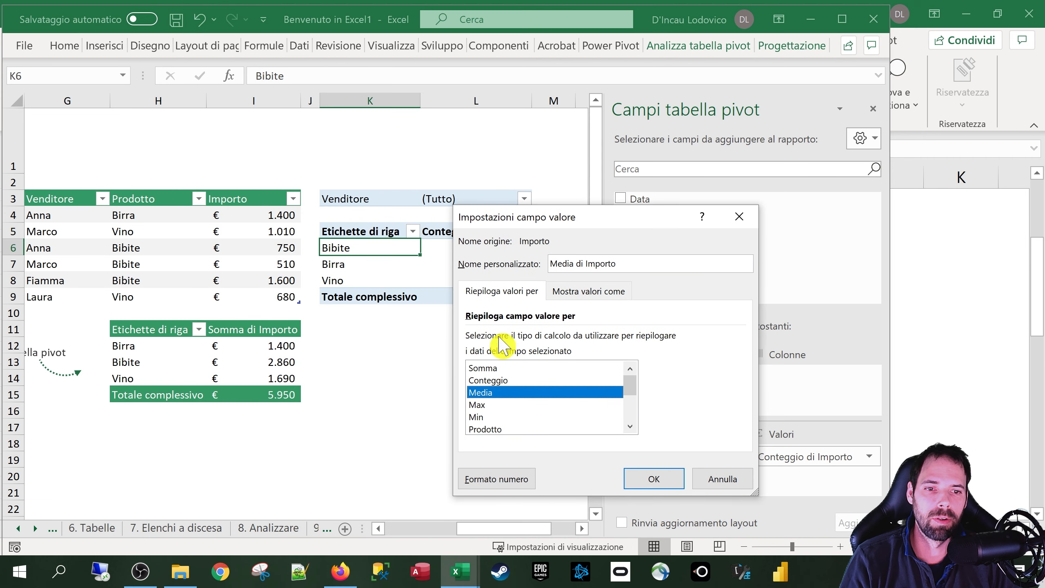
click(658, 482)
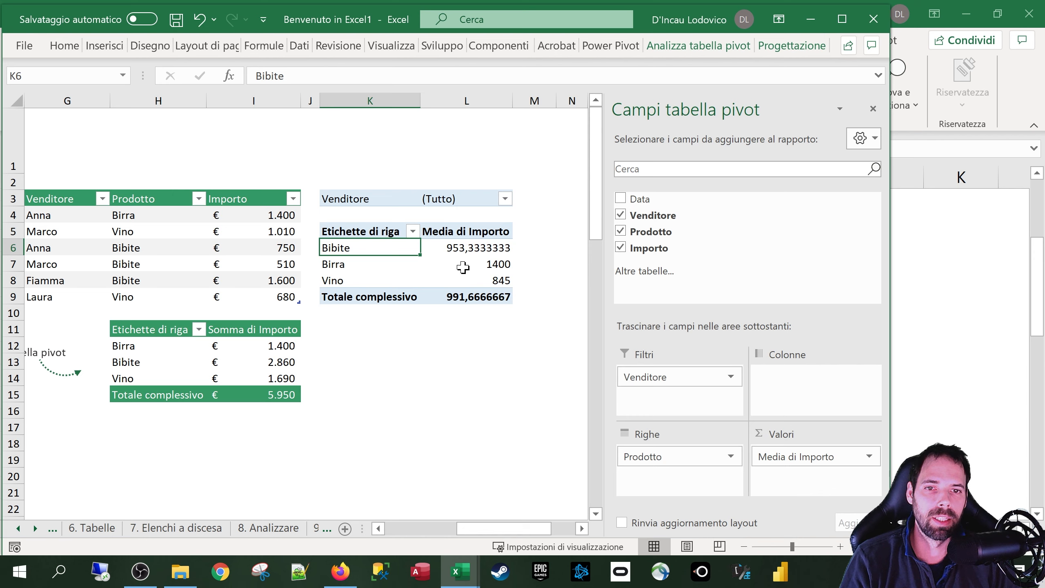
Summarize the pivot table's Importo values by Max instead of Media.
click(793, 453)
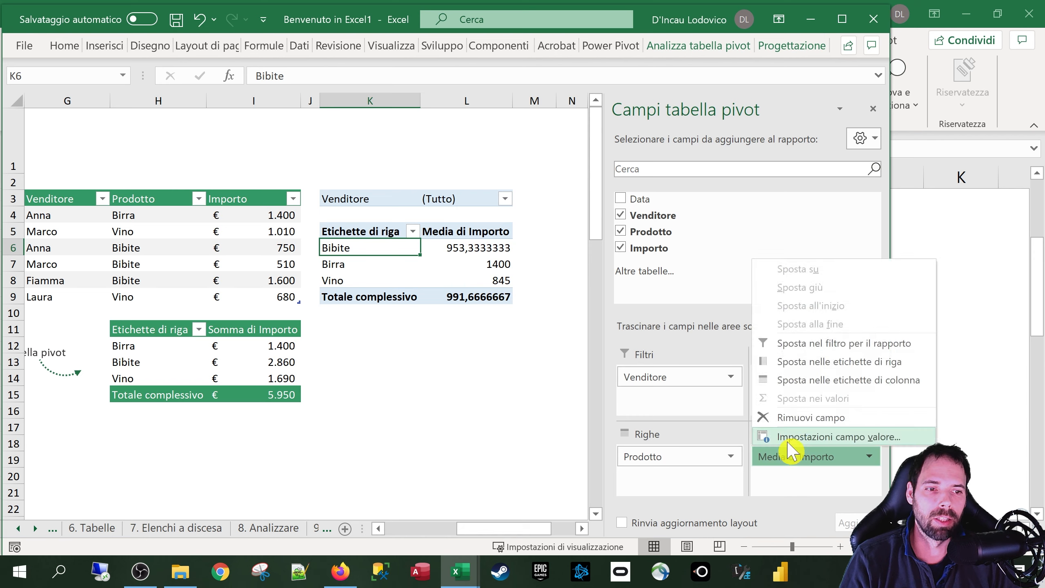
click(794, 437)
click(504, 405)
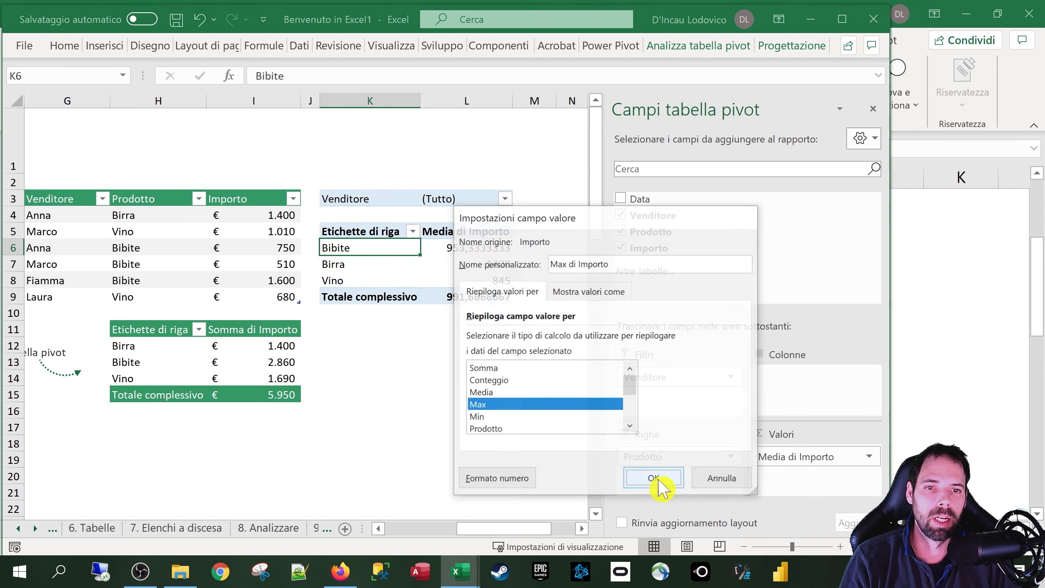
click(657, 478)
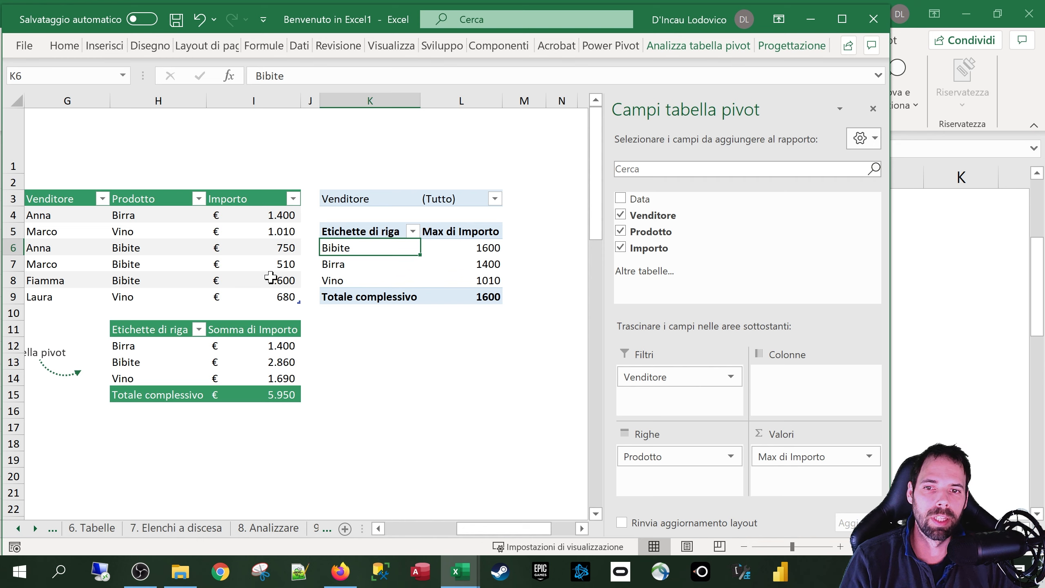
Switch the Importo value field's calculation to Dev. standard.
click(868, 465)
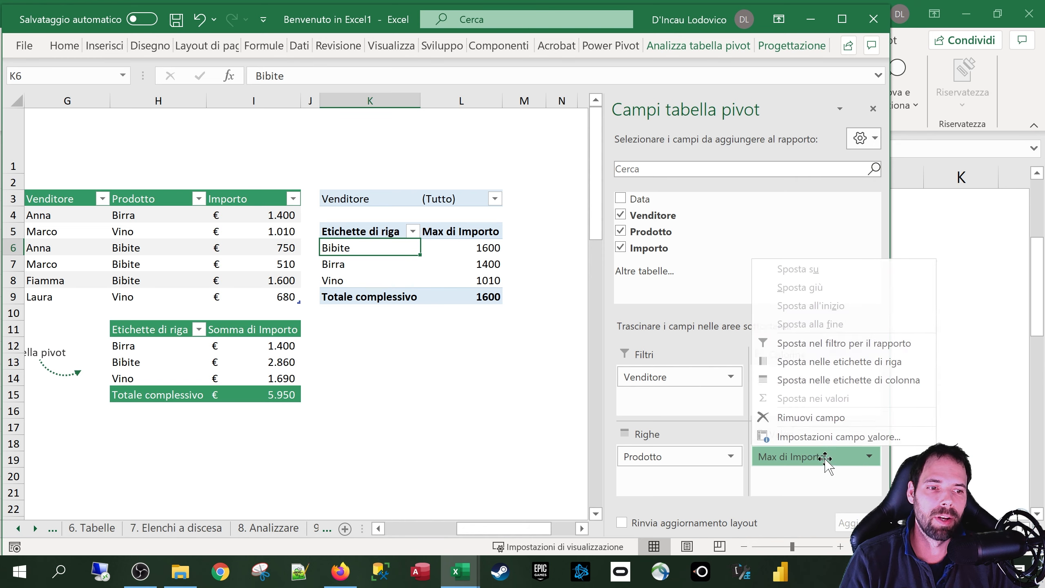
click(794, 436)
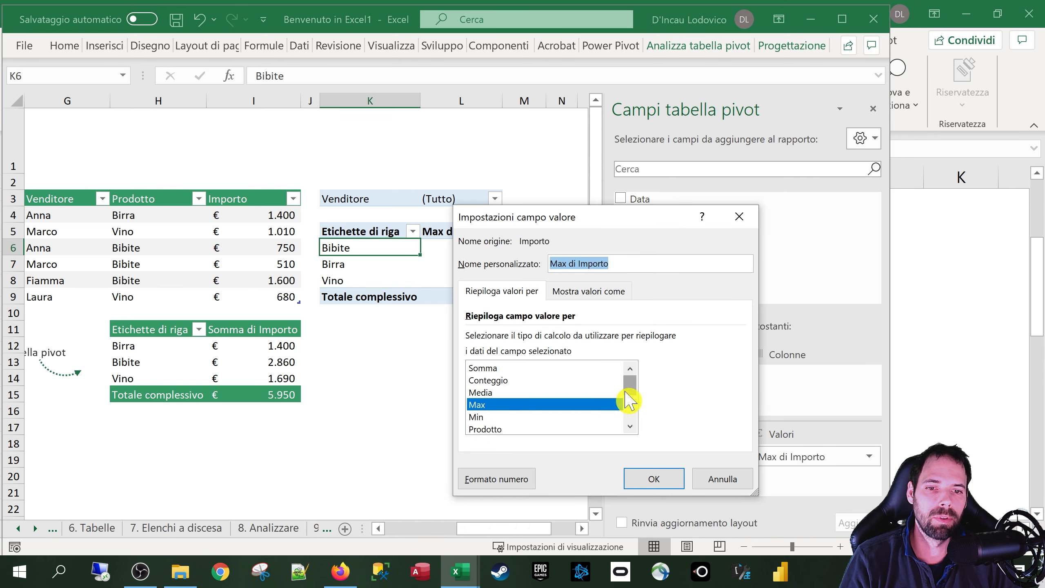
drag(629, 391, 632, 416)
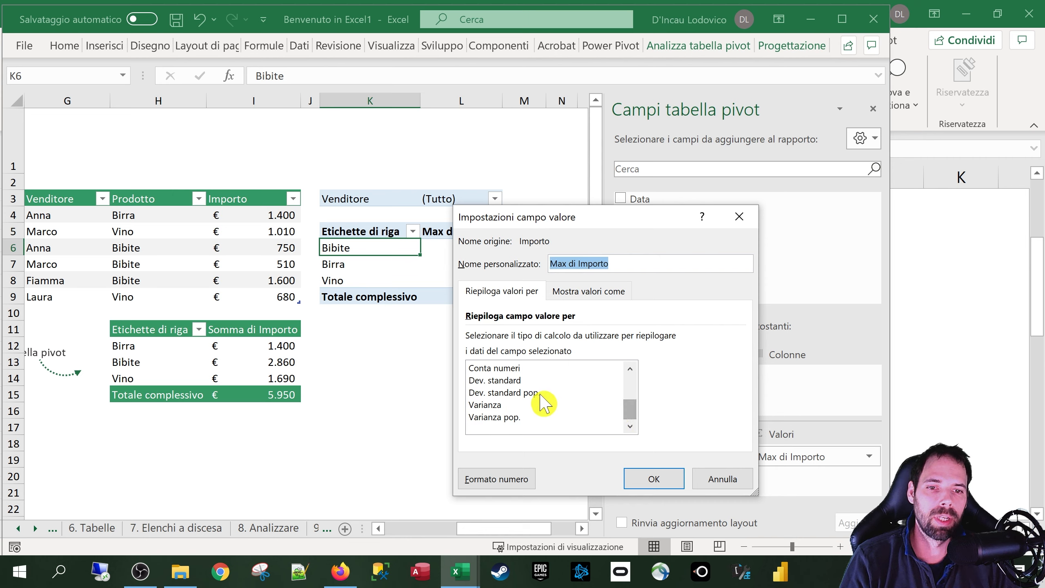
click(512, 381)
click(646, 478)
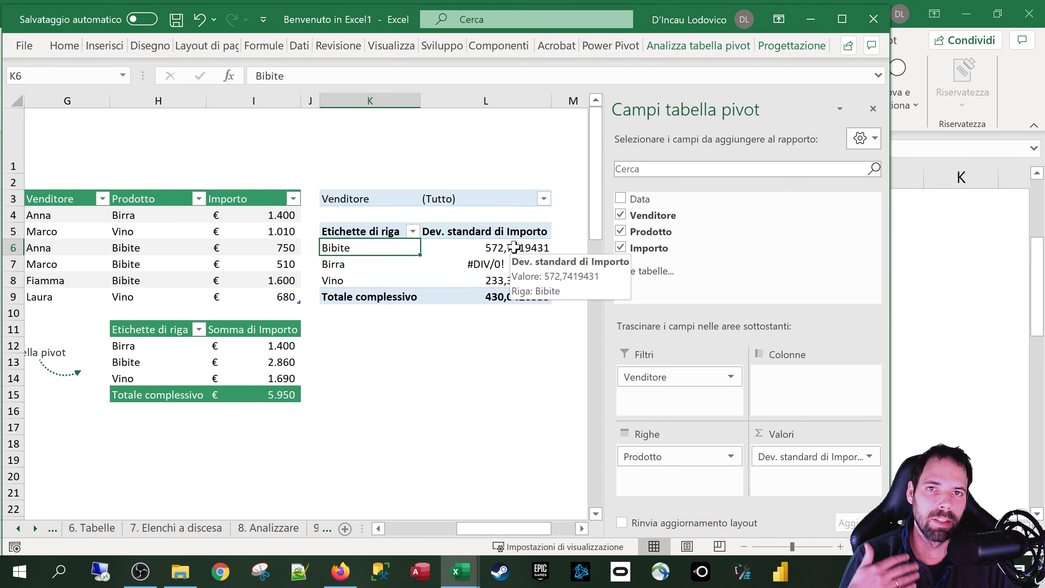
Summarize the Importo value field by Somma and shorten its custom name to Importo with a leading space.
click(823, 455)
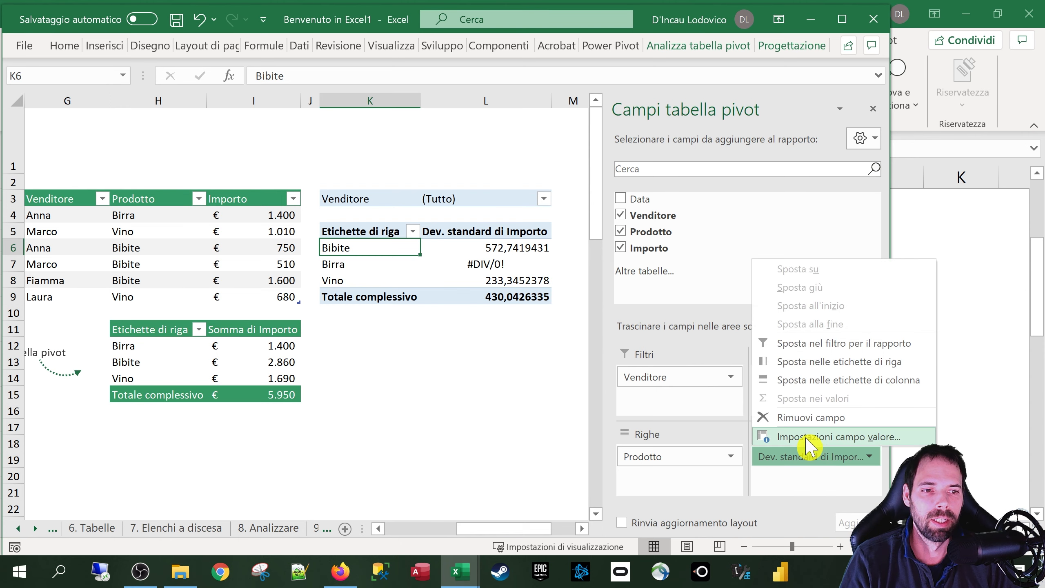
click(806, 437)
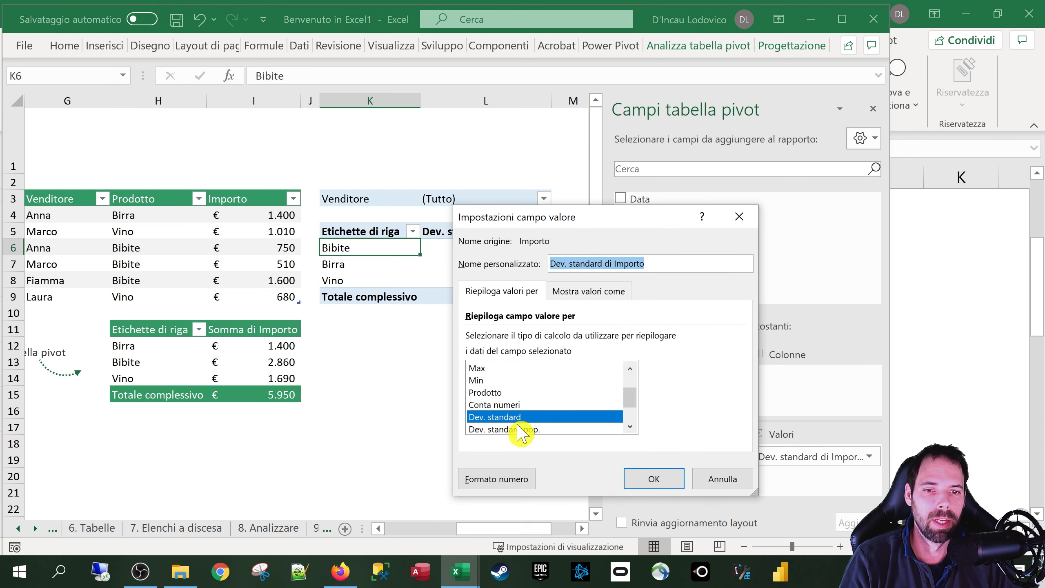
click(522, 393)
scroll(519, 395, up, 1)
click(531, 368)
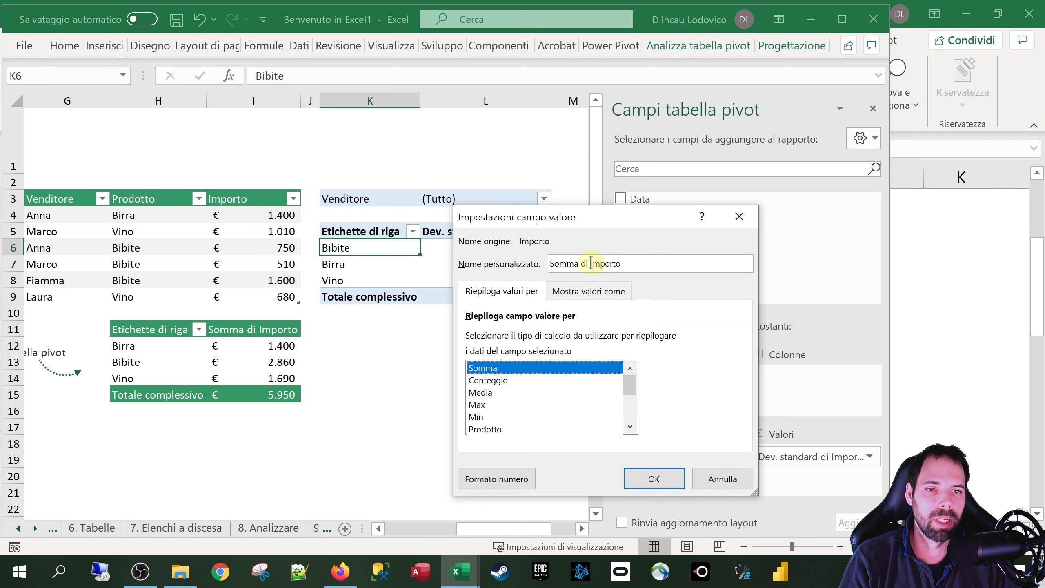
drag(591, 263, 550, 263)
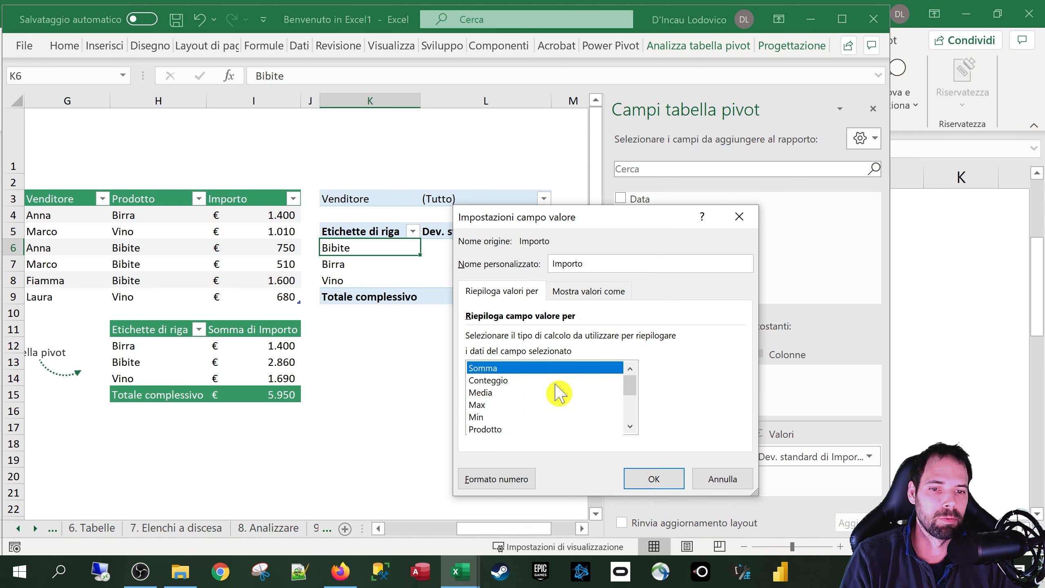
click(635, 479)
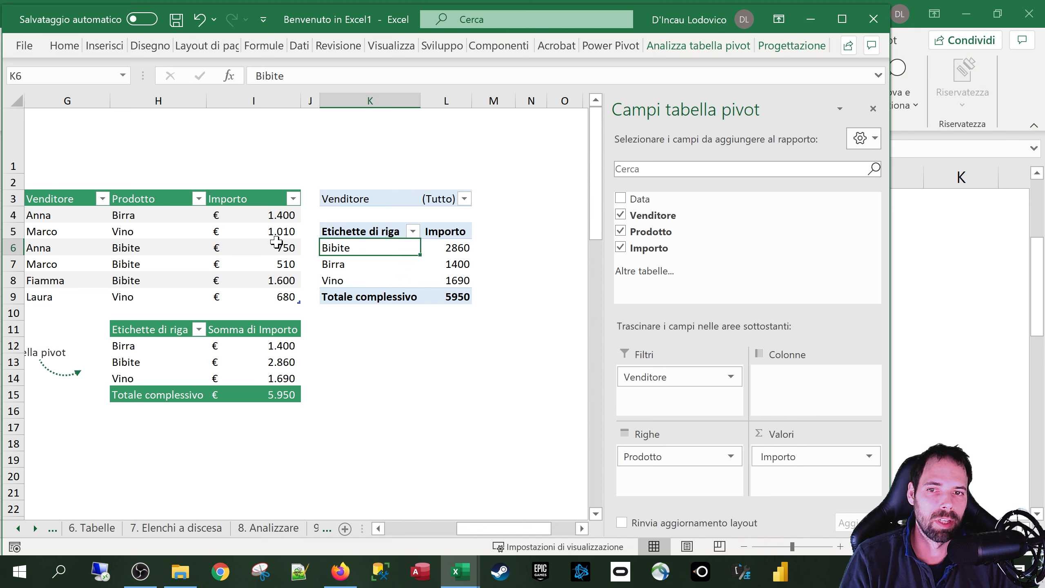
click(835, 455)
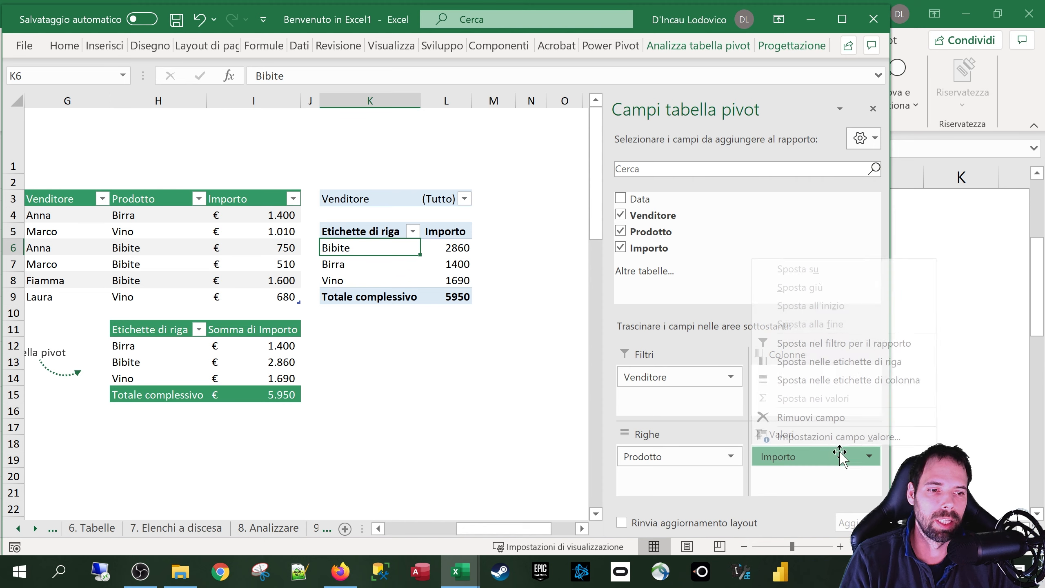
click(821, 438)
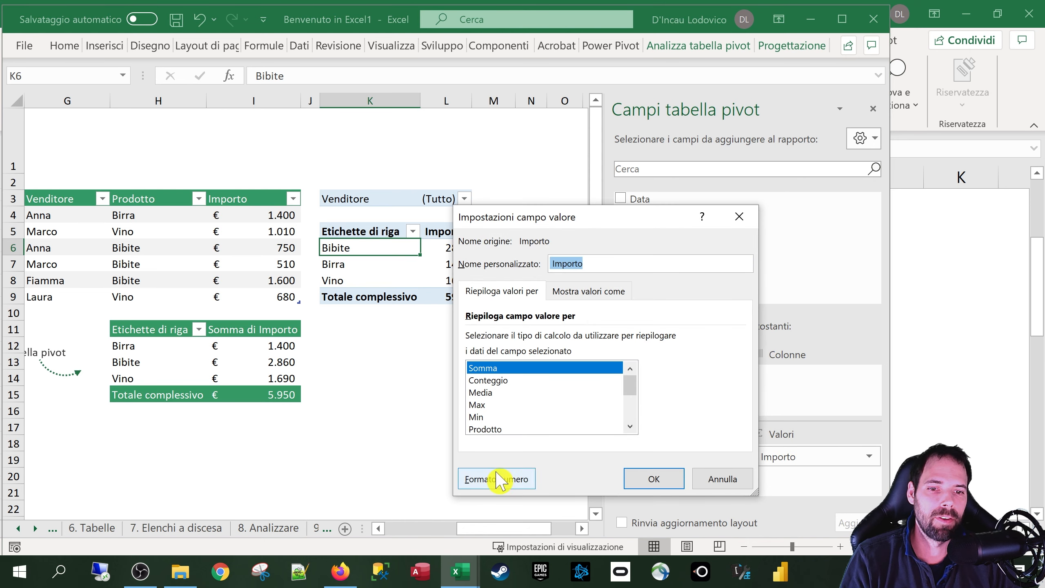
click(723, 480)
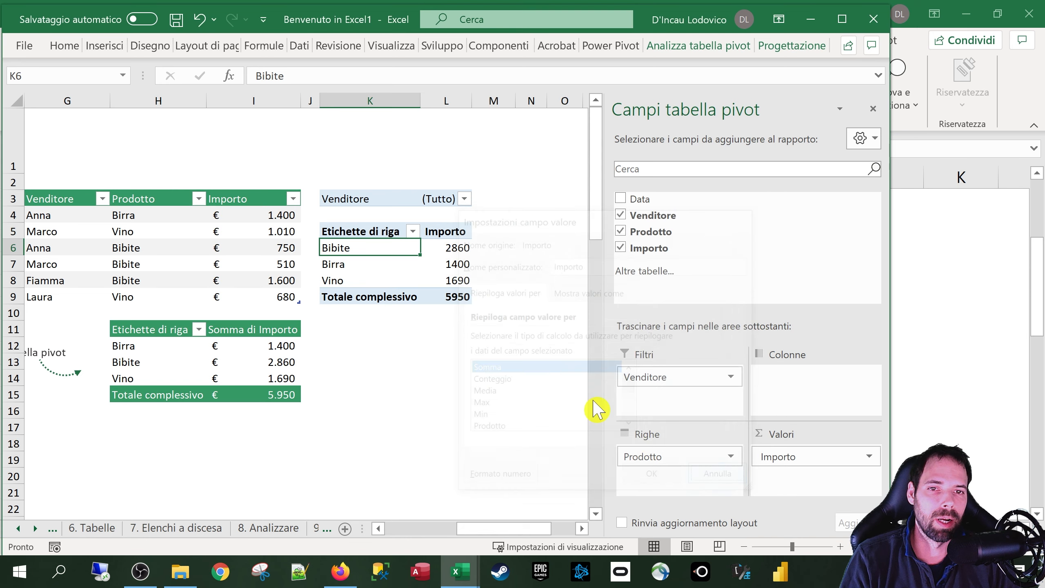
Format only the pivot table's Bibite amount, cell L6, as a number with no decimals and a thousands separator.
click(452, 252)
click(65, 45)
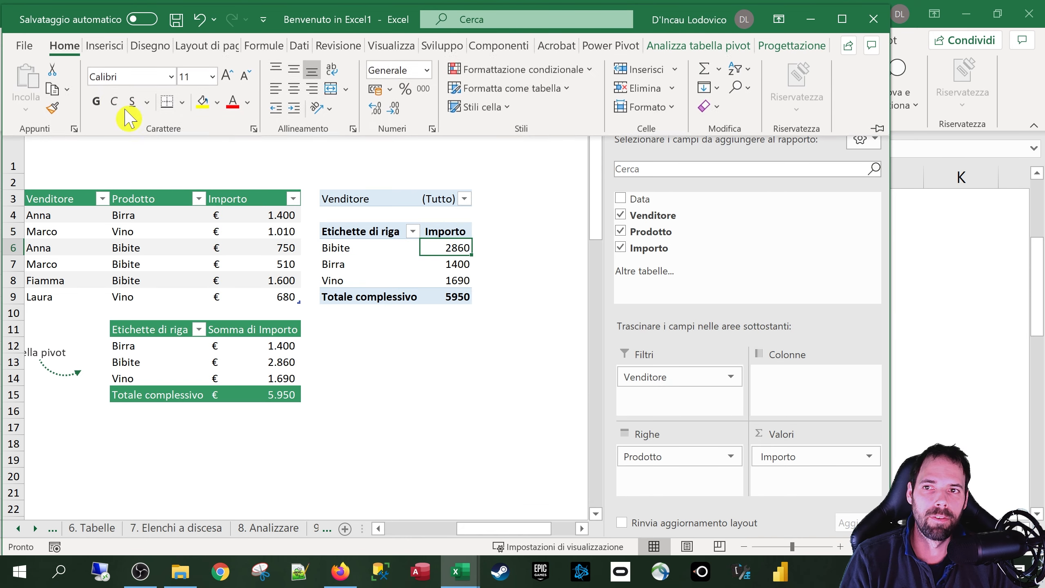
click(375, 109)
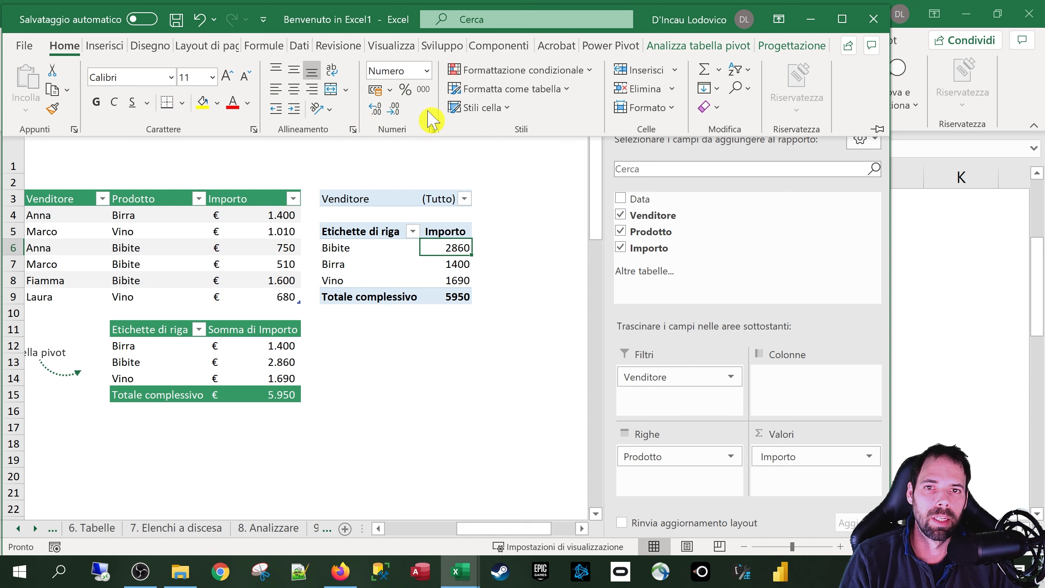
right_click(444, 249)
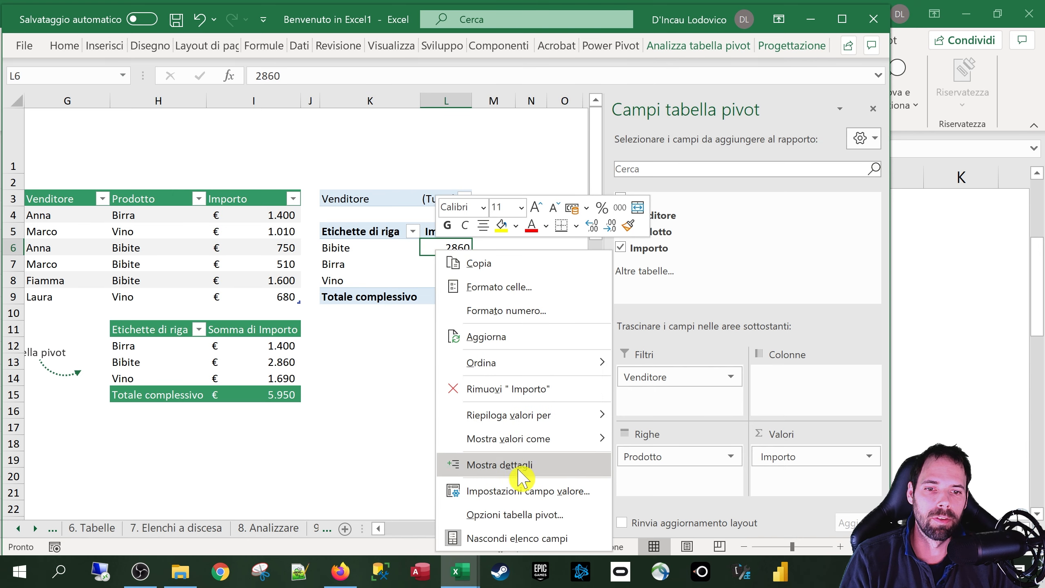
click(506, 287)
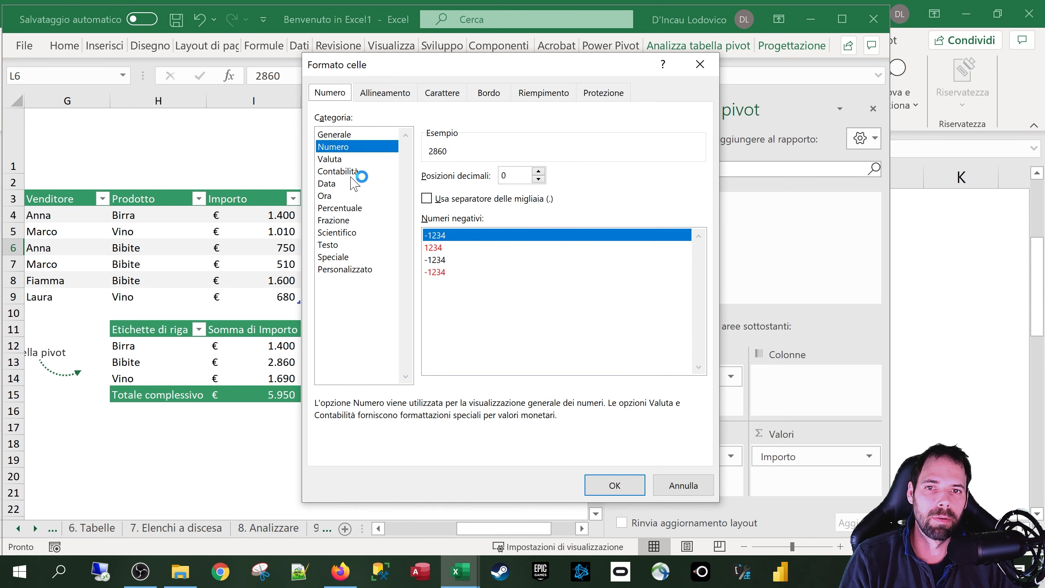
click(500, 199)
click(615, 484)
Apply the thousands separator to the pivot table's Bibite amount only.
click(467, 357)
right_click(437, 249)
click(493, 495)
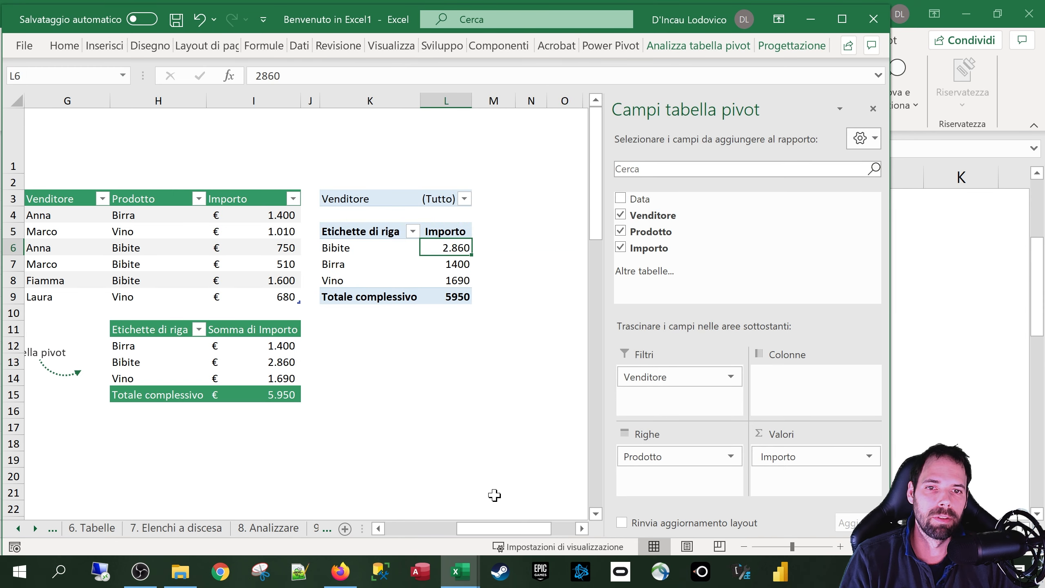
click(439, 281)
click(445, 252)
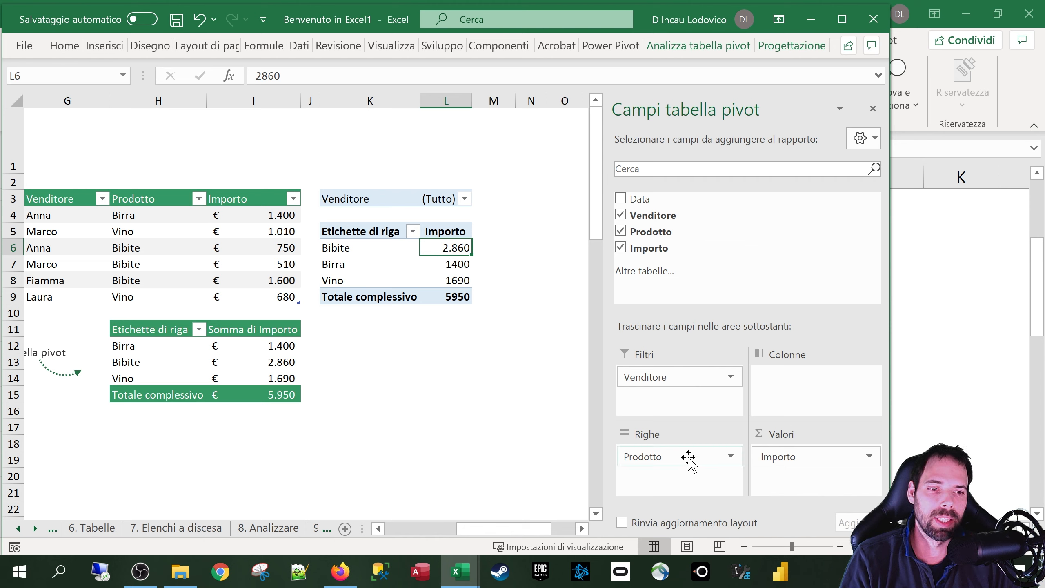
Set the number format of the whole Importo value field to Numero with no decimals and a thousands separator.
click(802, 456)
click(804, 437)
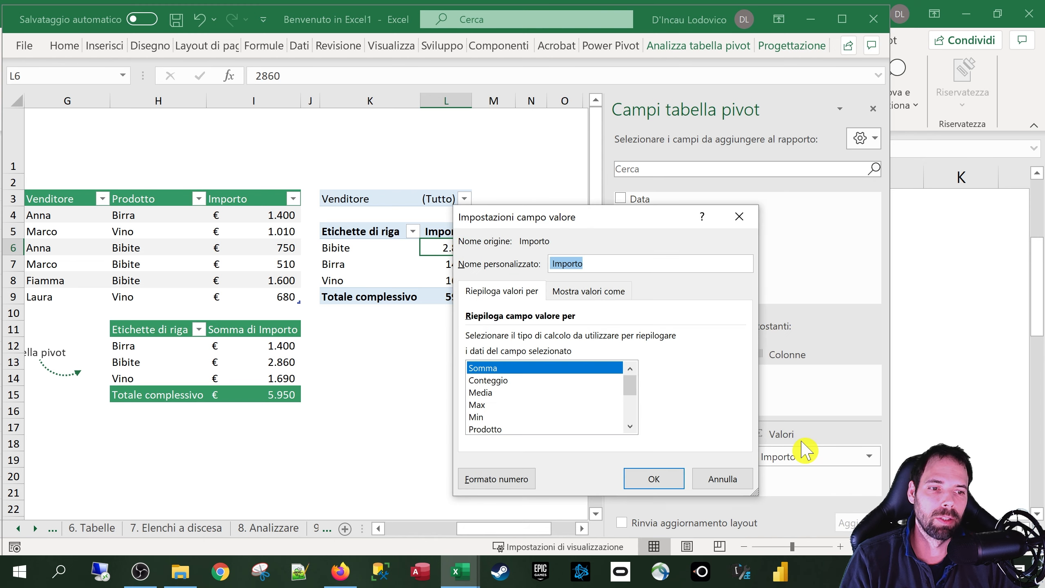
click(516, 480)
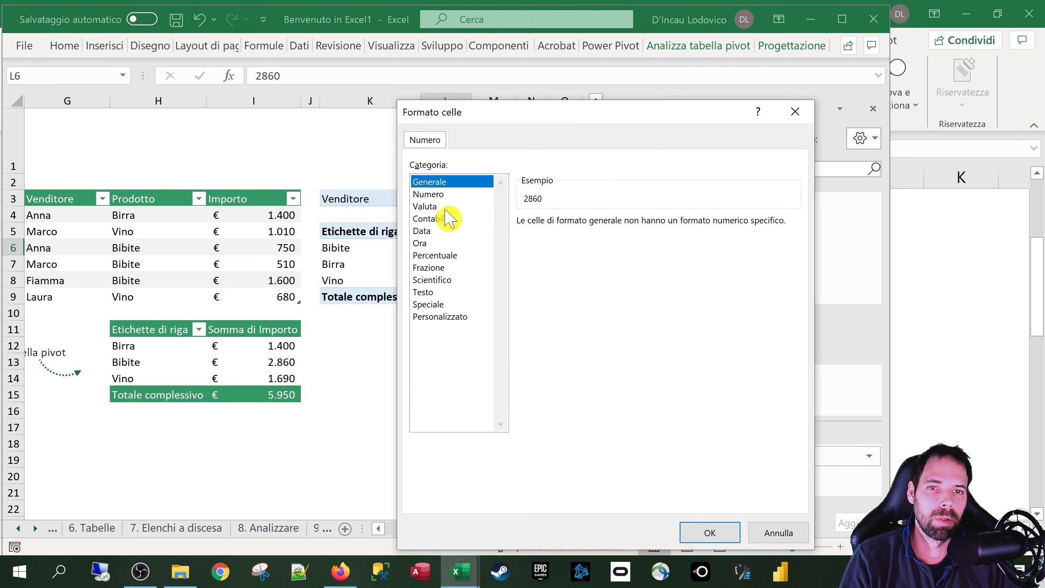
click(438, 194)
click(580, 247)
click(633, 227)
click(634, 227)
drag(612, 109, 489, 80)
click(586, 502)
click(642, 482)
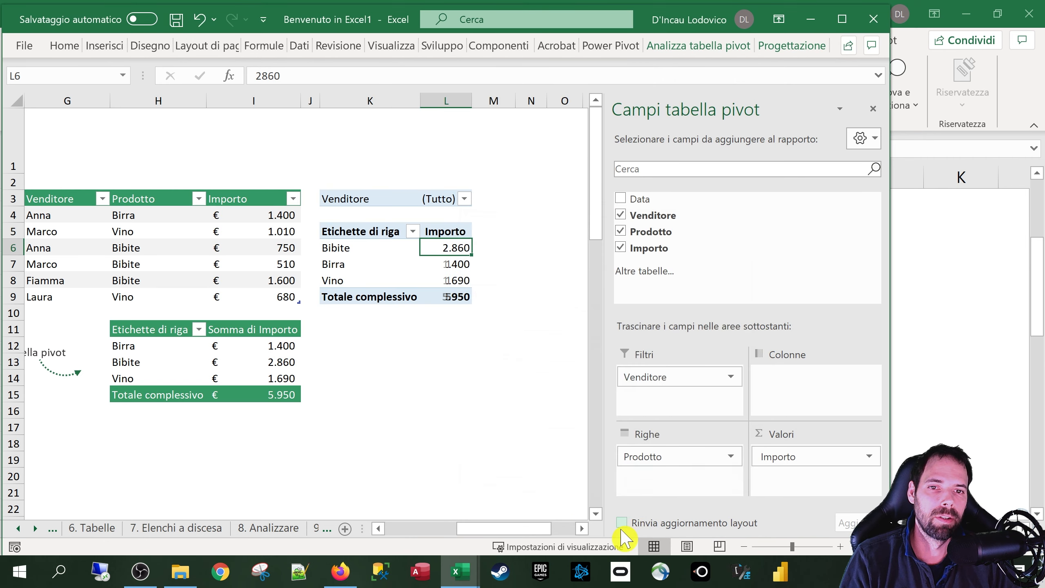
click(445, 302)
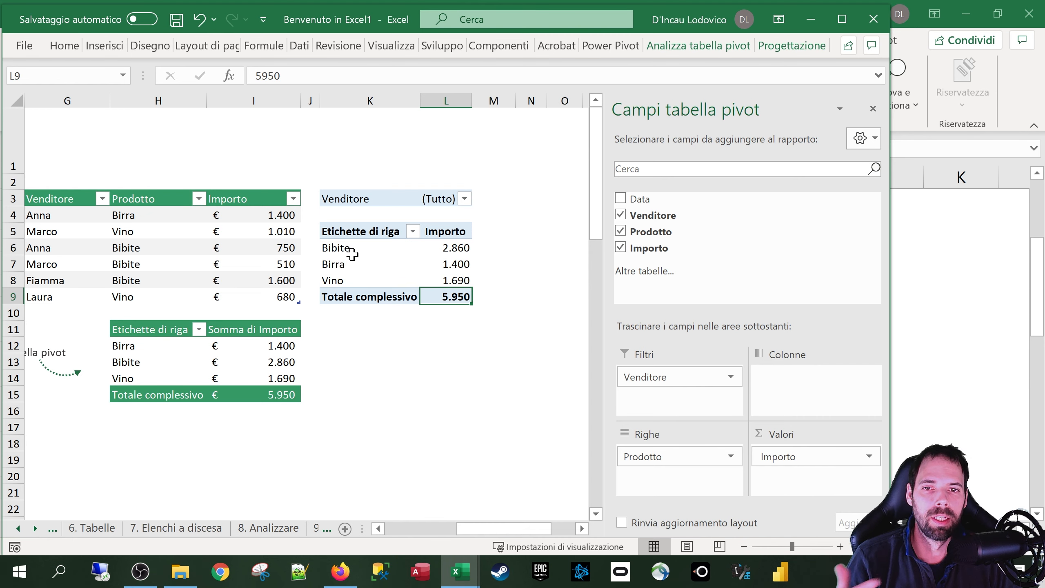
Filter the pivot table's Venditore field to the last seller in the list and review that seller's products and amounts.
click(464, 200)
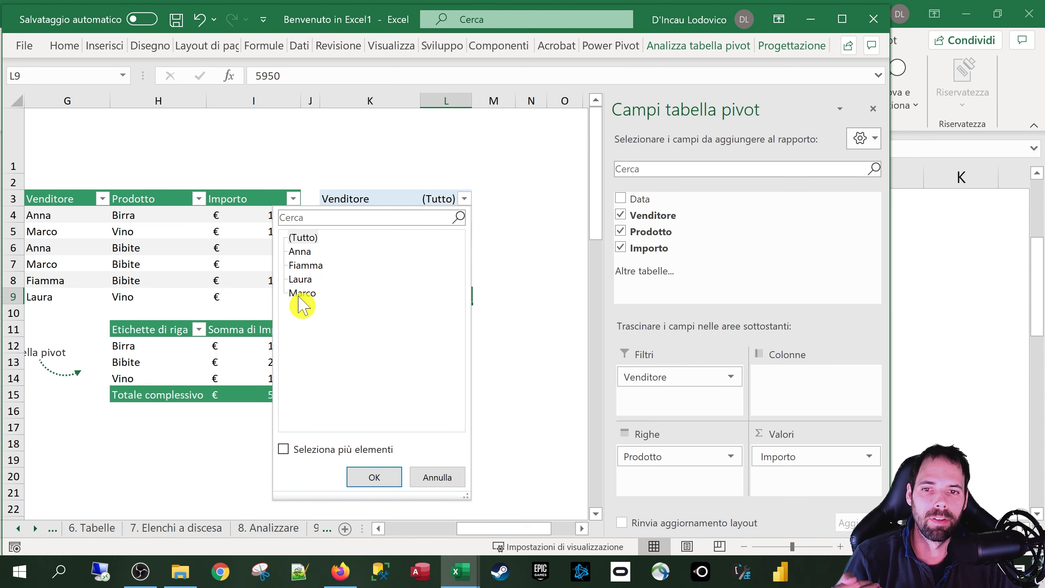
click(374, 477)
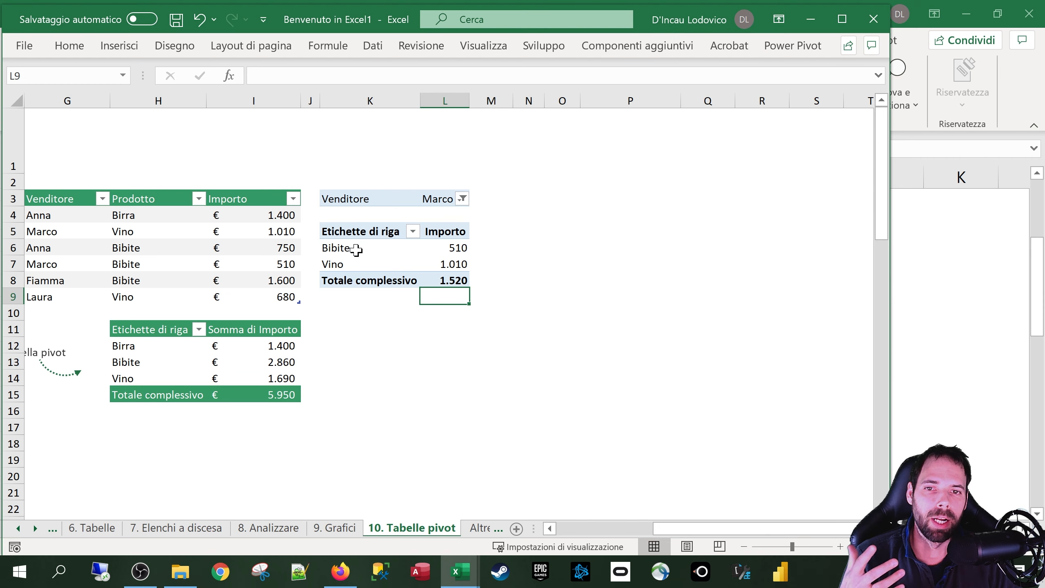
click(345, 239)
click(446, 202)
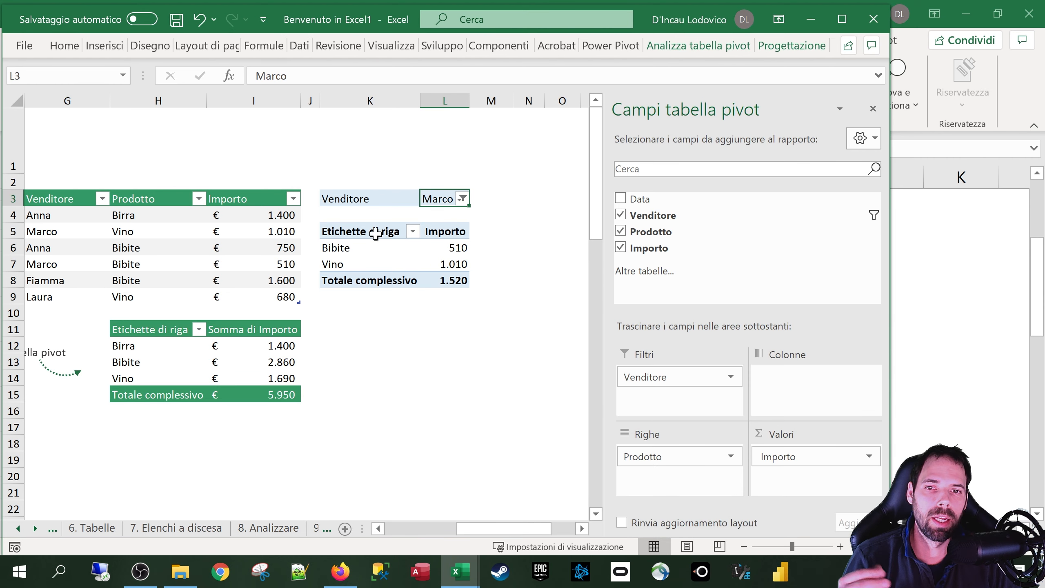
key(ctrl+c)
drag(333, 247, 447, 260)
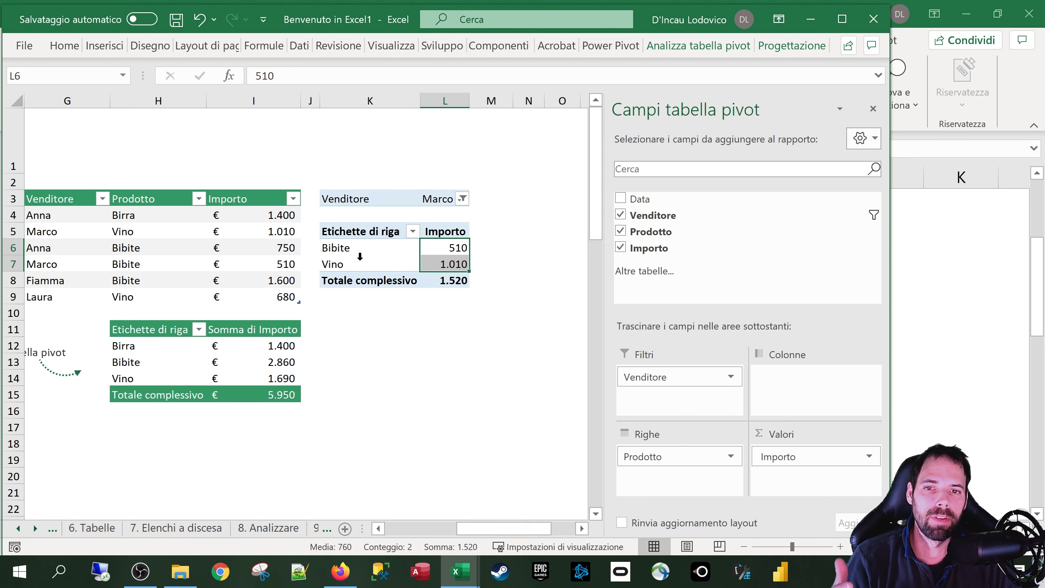
drag(345, 248, 345, 263)
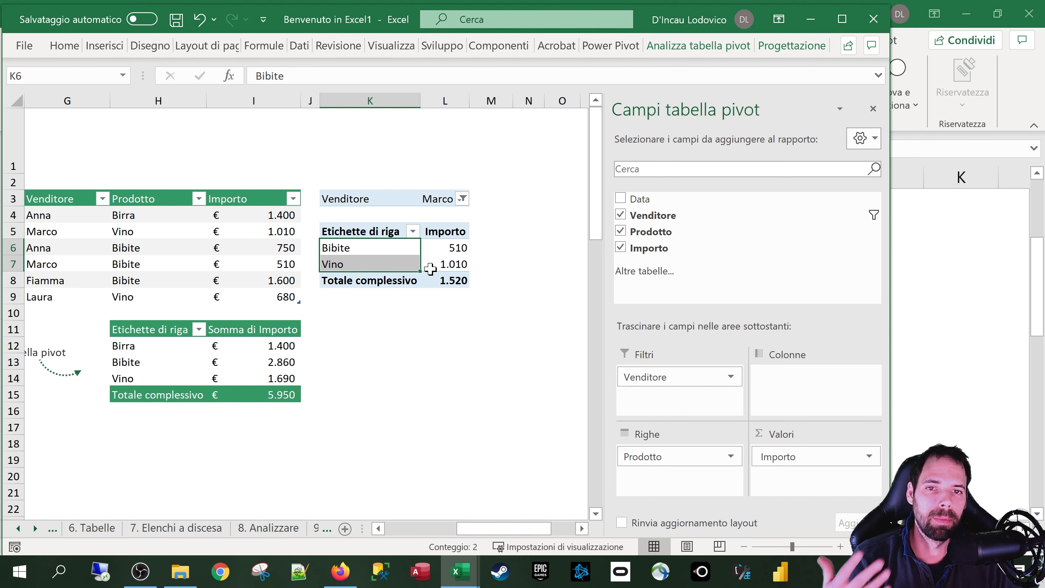
Reset the pivot table's Venditore filter to (Tutto).
click(463, 199)
click(299, 237)
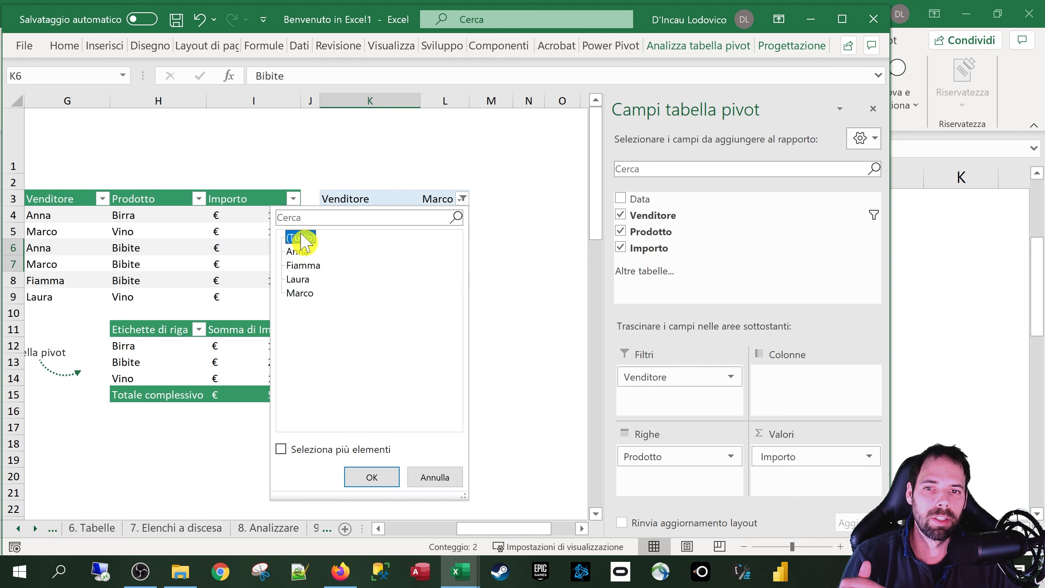
click(390, 476)
Create a pivot table from the DatiTabellaPivot2 table, placed on the existing worksheet at cell K34.
click(246, 350)
scroll(214, 330, down, 10)
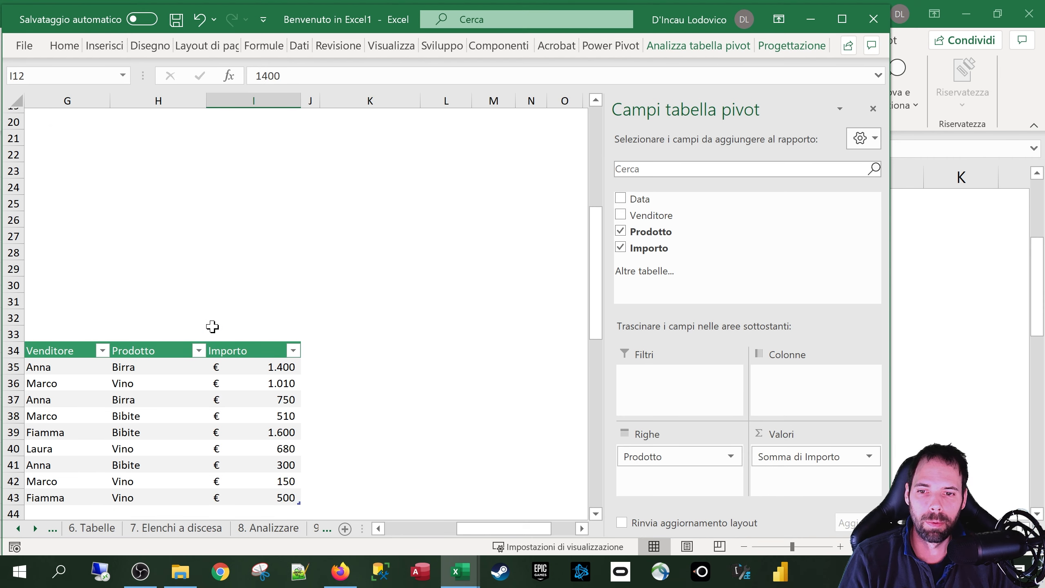
drag(504, 532, 482, 542)
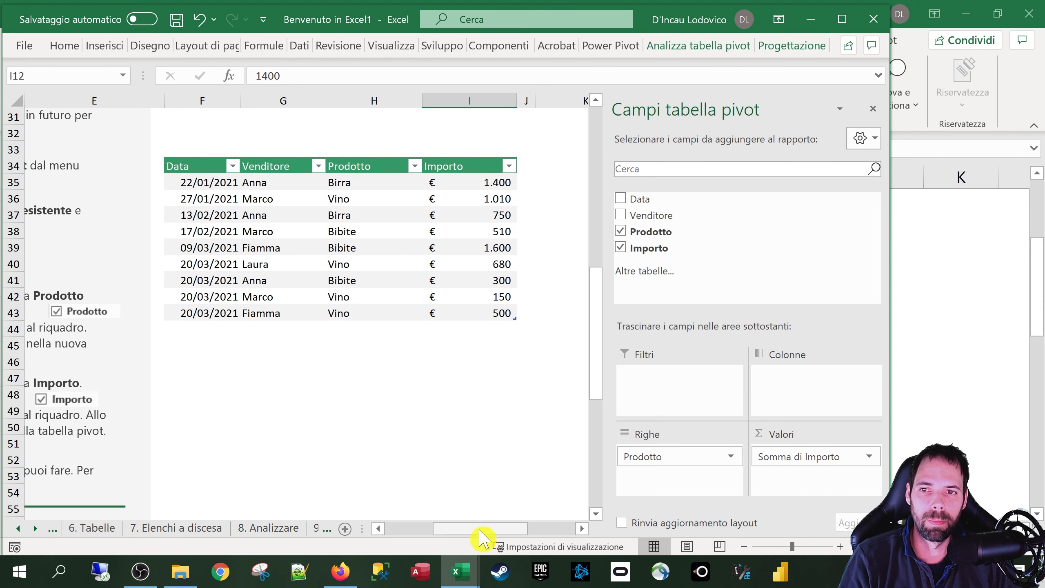
click(350, 238)
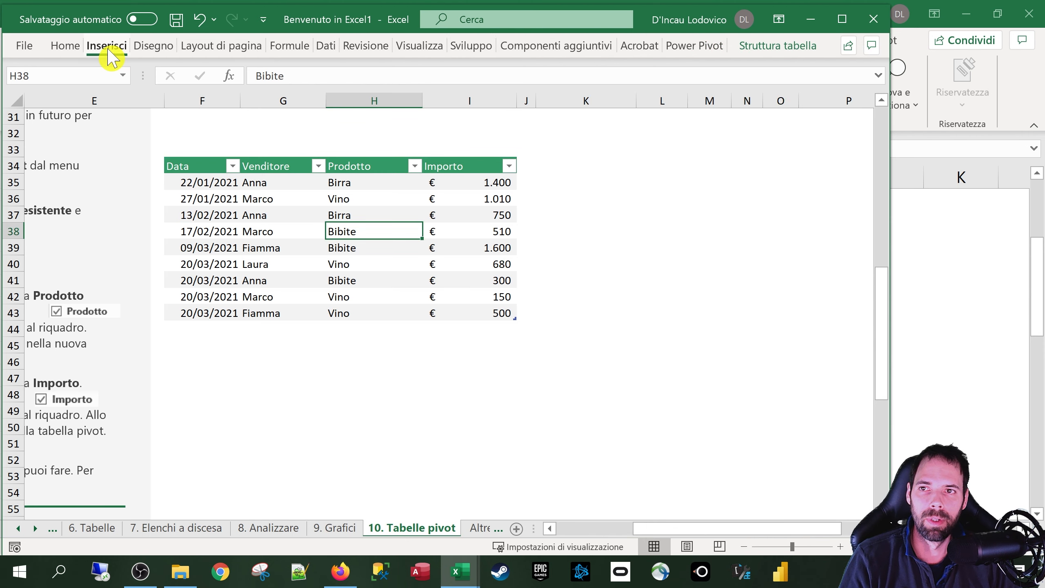
click(106, 46)
click(37, 114)
click(29, 170)
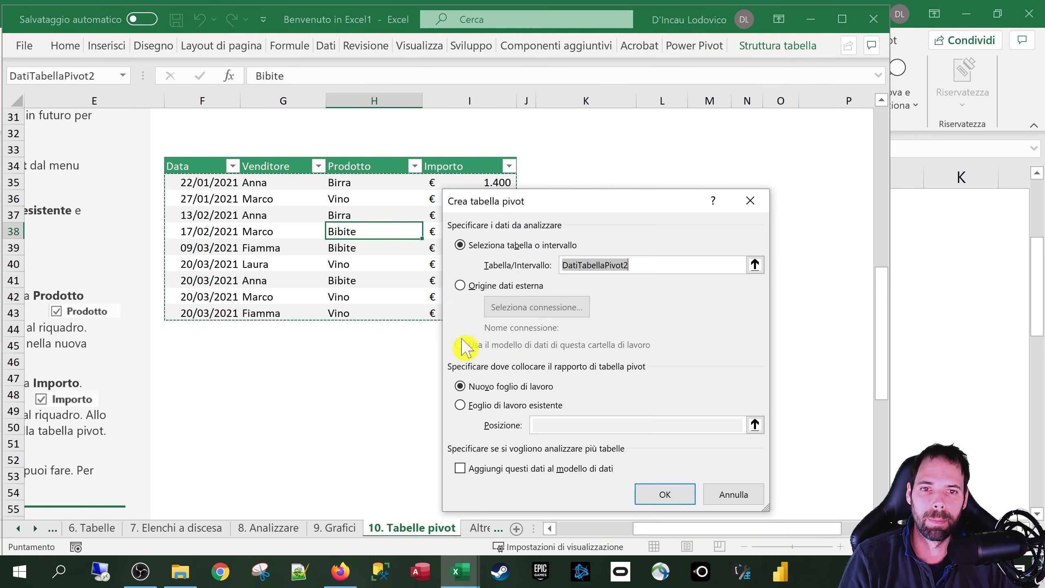
click(543, 408)
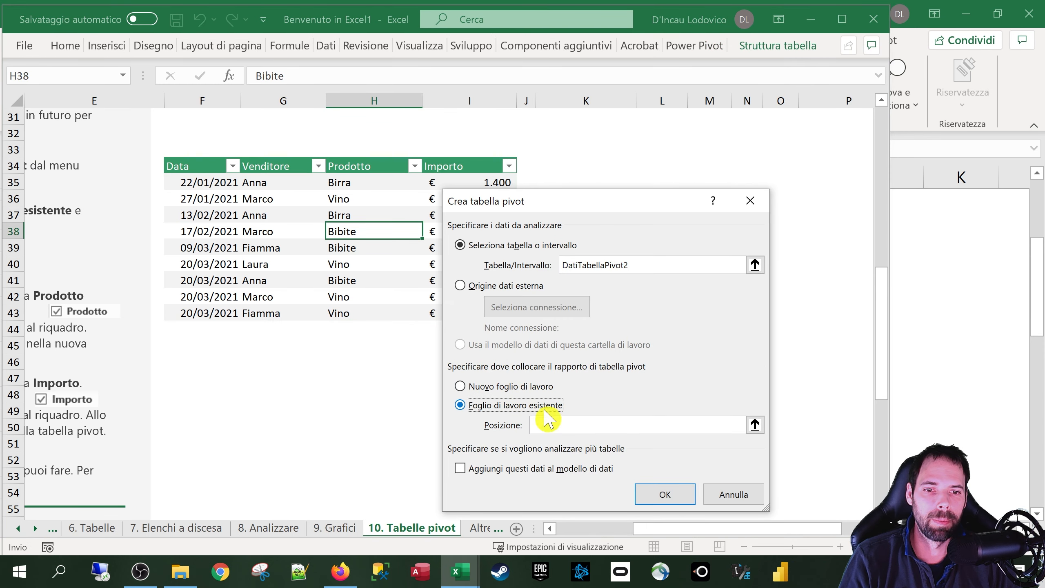
click(755, 425)
click(560, 165)
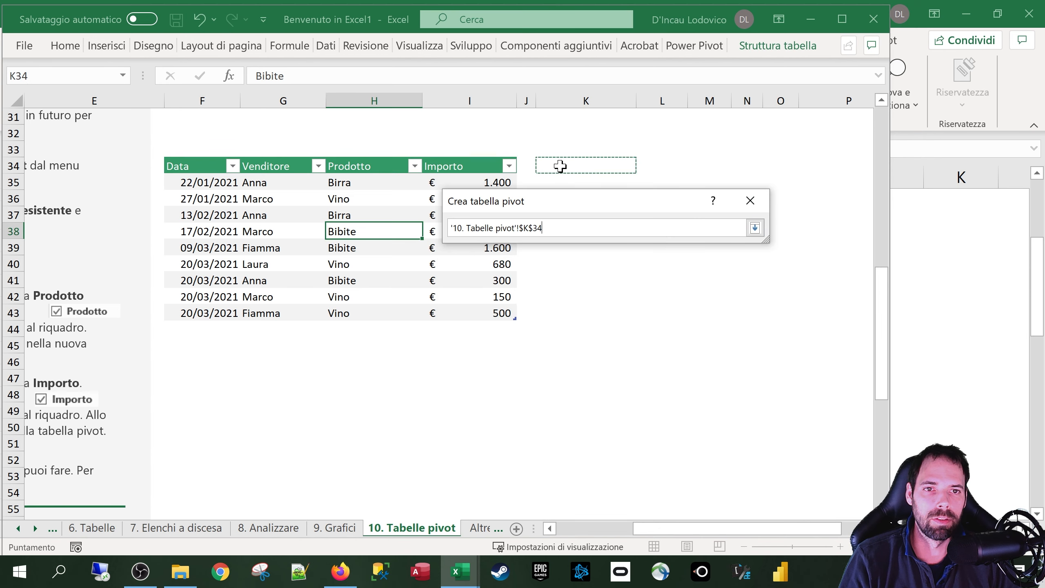
click(754, 228)
click(667, 494)
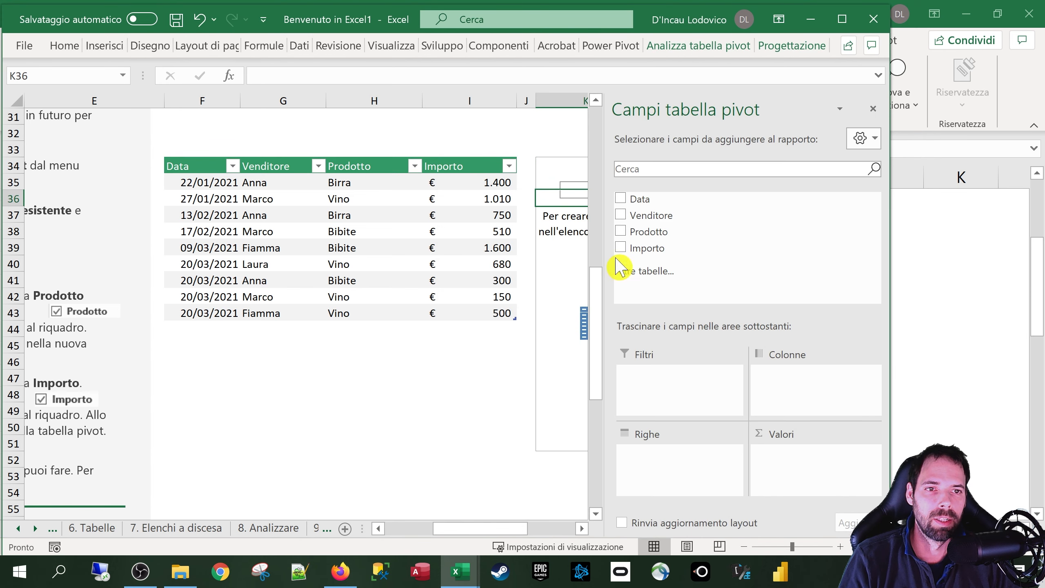
Lay out the new pivot table with Data as filter, Venditore as rows, Prodotto as columns and Importo as values.
mouse_move(523, 528)
mouse_down()
mouse_move(518, 536)
mouse_move(531, 531)
mouse_up()
drag(640, 198, 699, 405)
drag(655, 215, 692, 491)
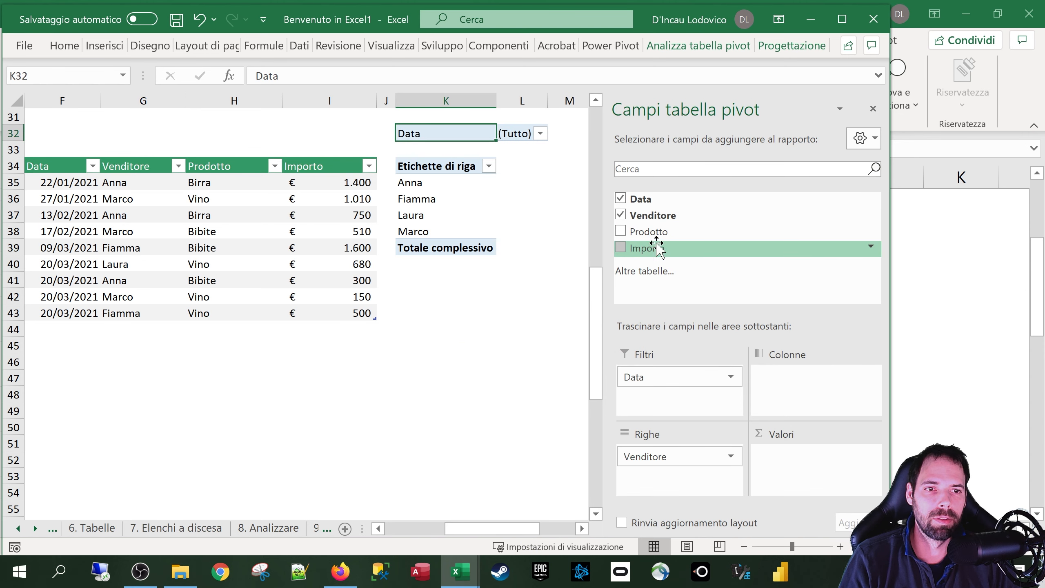
drag(658, 233, 800, 408)
drag(504, 531, 560, 538)
drag(647, 248, 812, 506)
Shorten the custom name of the new pivot table's value field to Importo with a leading space.
click(817, 457)
click(809, 438)
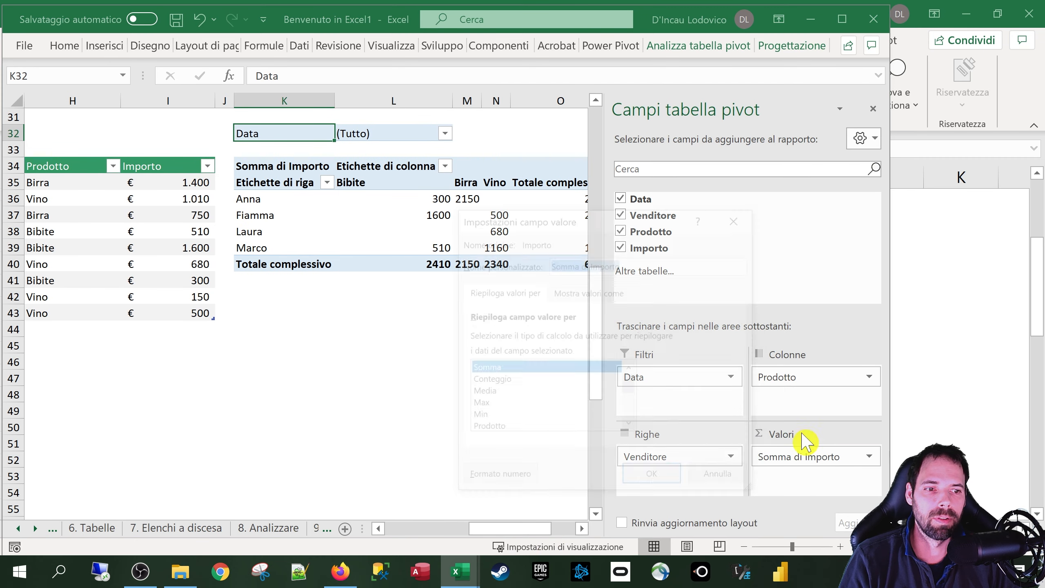
drag(589, 265, 513, 268)
key(BackSpace)
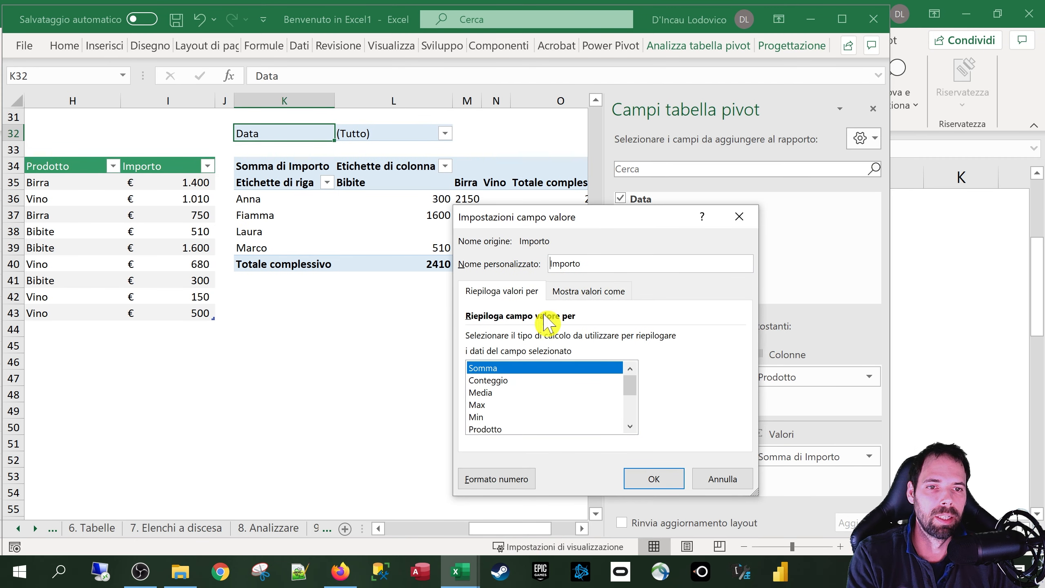
Format the new pivot table's Importo value field as Numero with a thousands separator and 0 decimals.
click(496, 479)
click(428, 194)
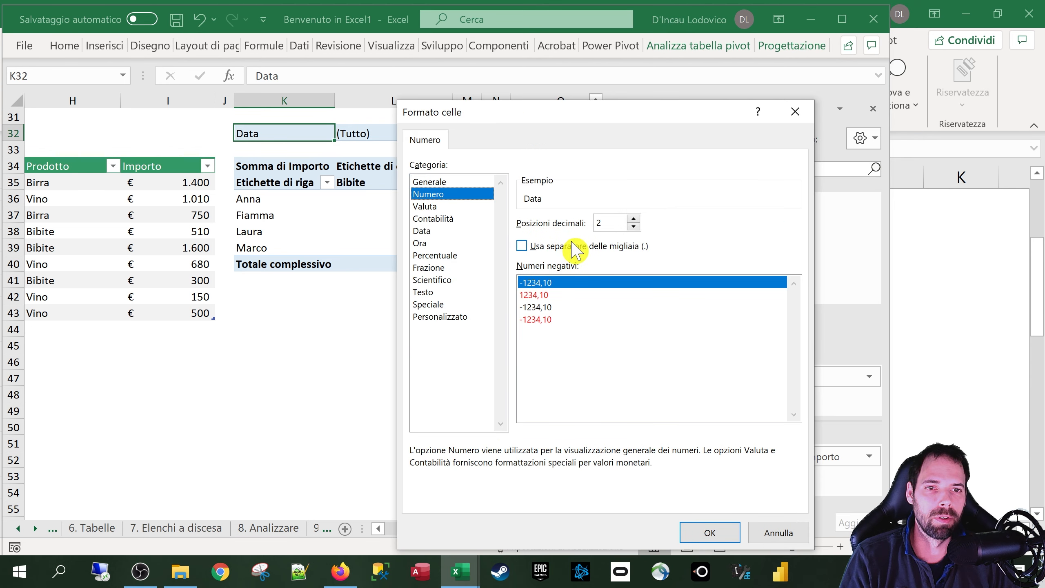
click(576, 246)
click(629, 229)
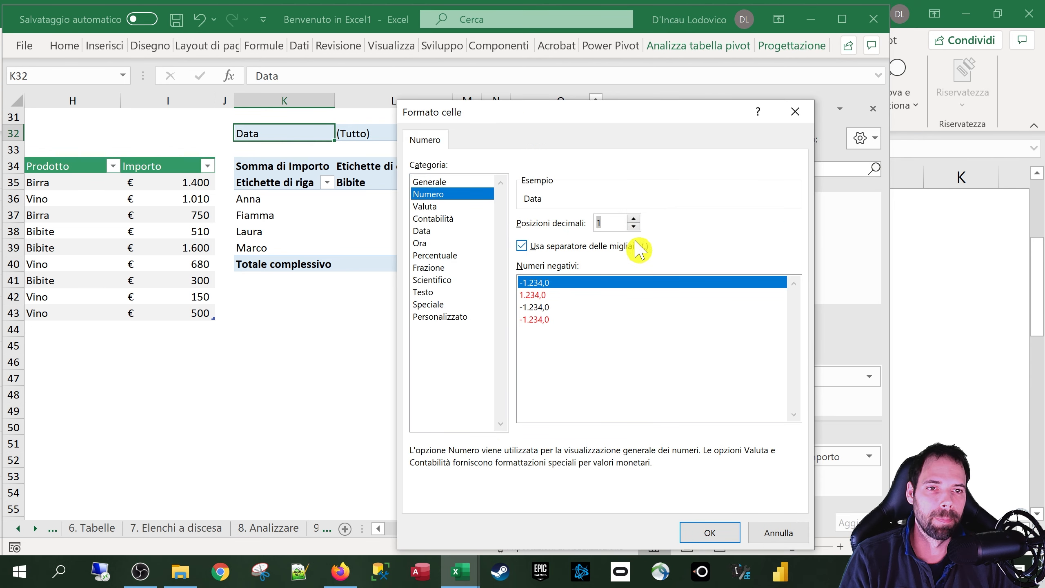
click(634, 228)
click(710, 532)
click(657, 476)
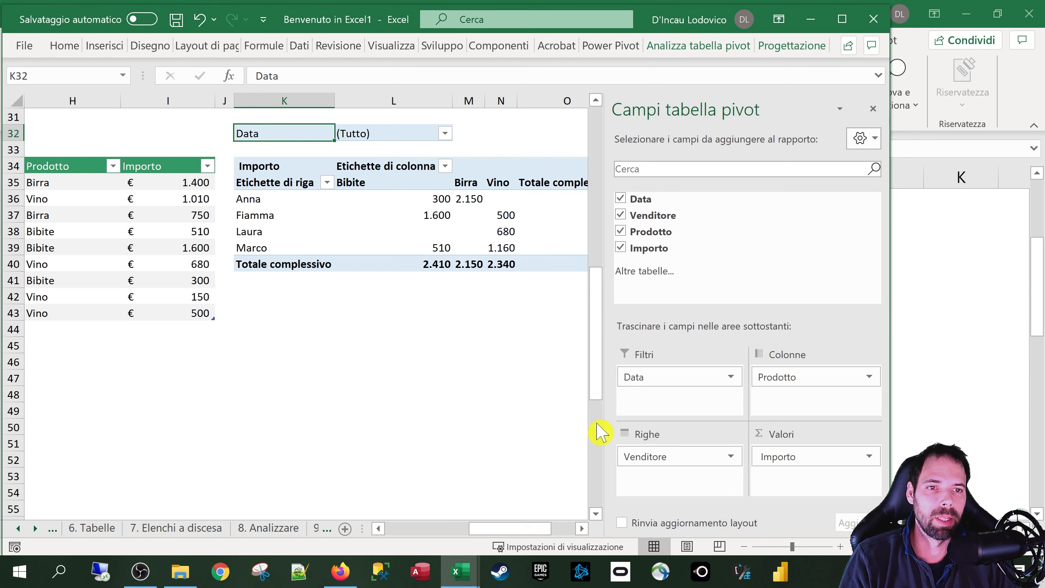
Filter the new pivot table by Data to 20/03/2021 and review the sellers listed for that date.
drag(607, 262, 657, 275)
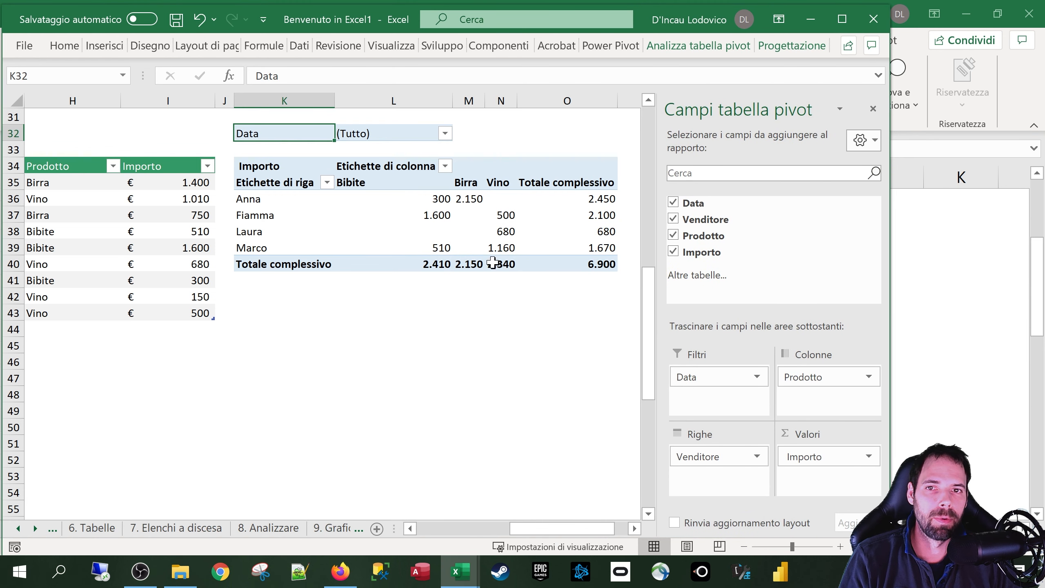
click(445, 134)
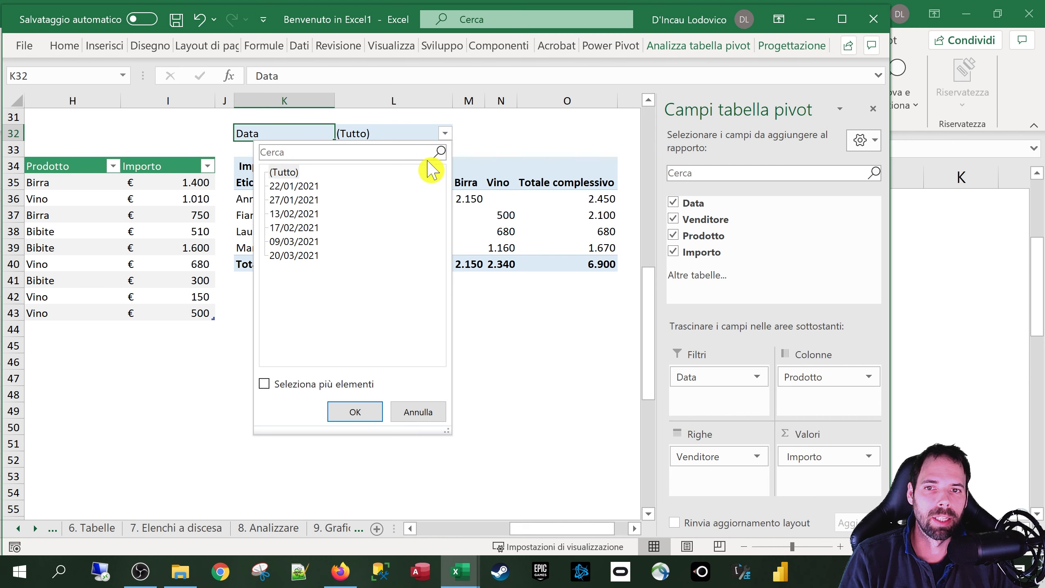
click(293, 256)
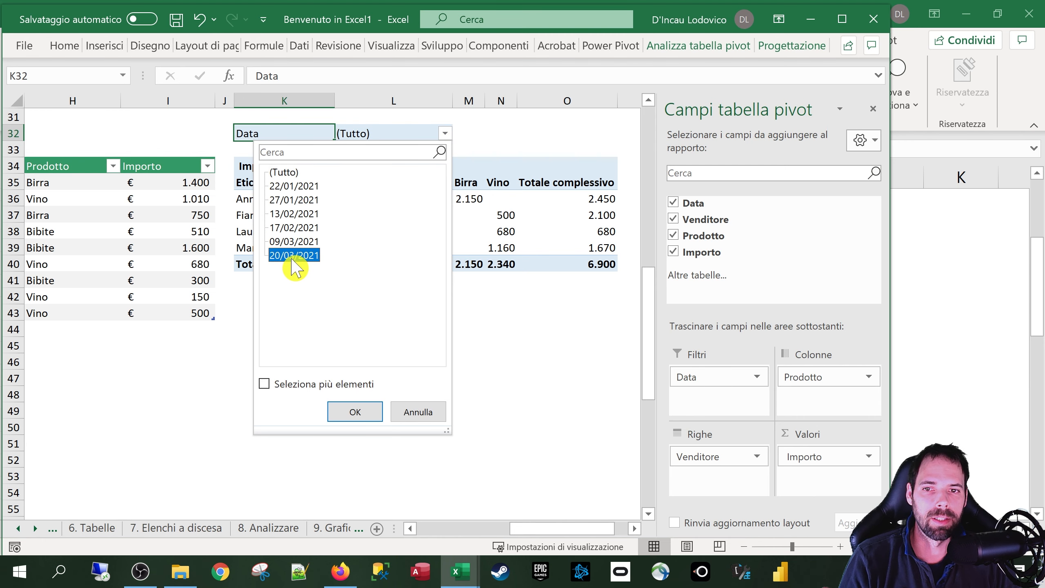
click(348, 412)
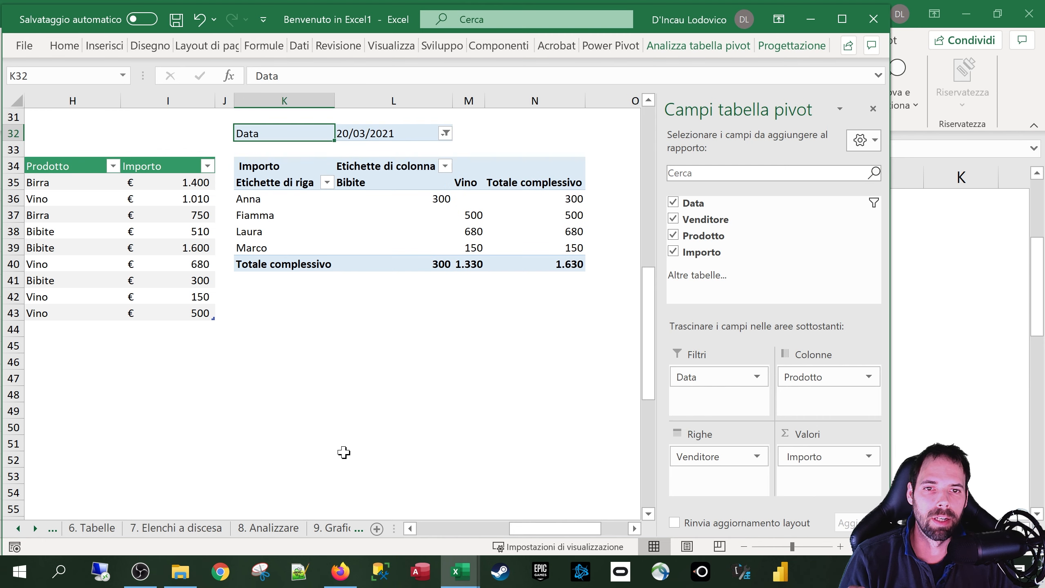
click(296, 237)
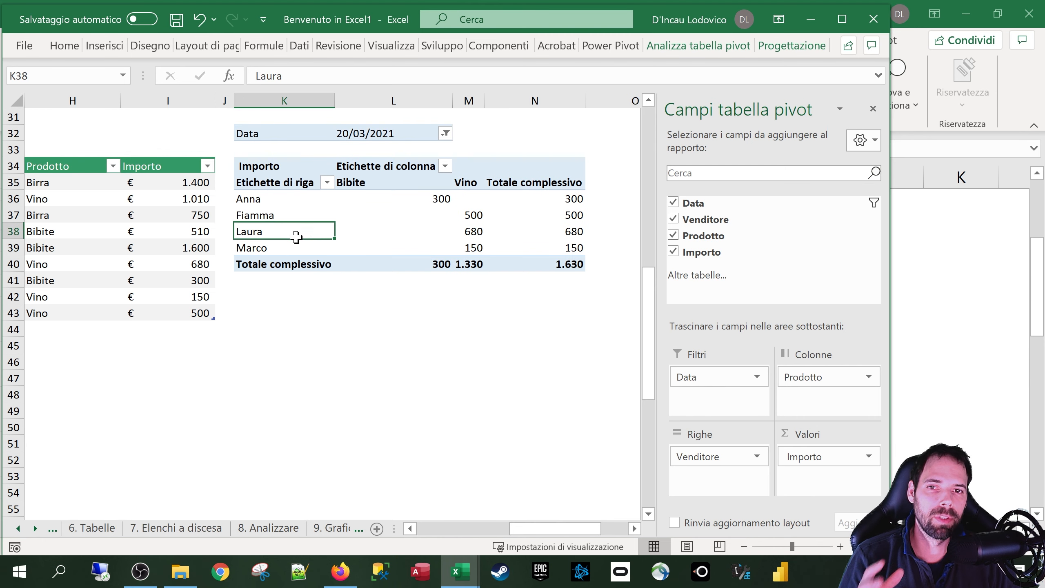
click(297, 204)
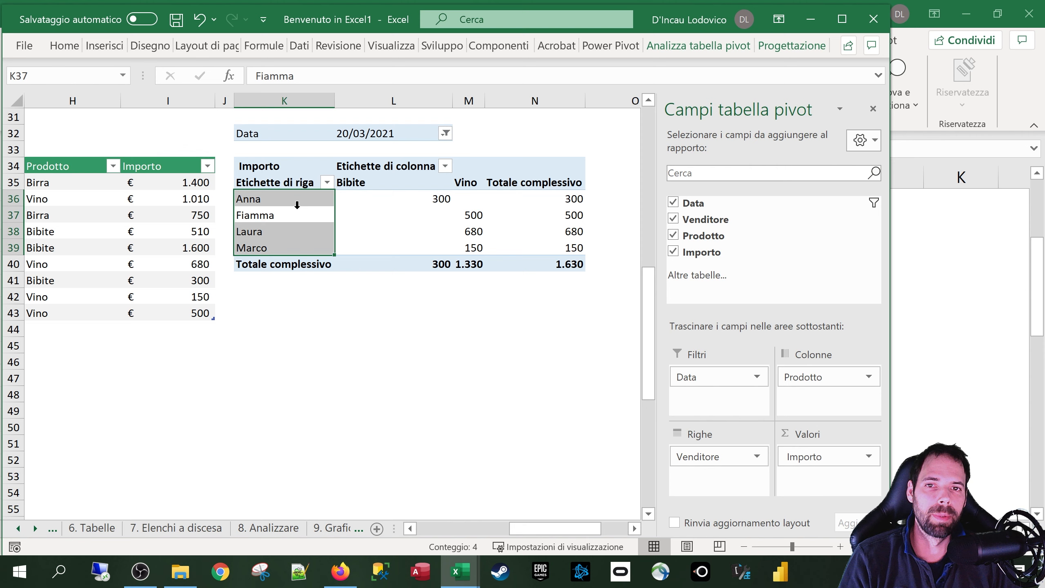
Filter the pivot table's row labels to show only the second seller in the list.
click(441, 136)
click(443, 135)
click(327, 183)
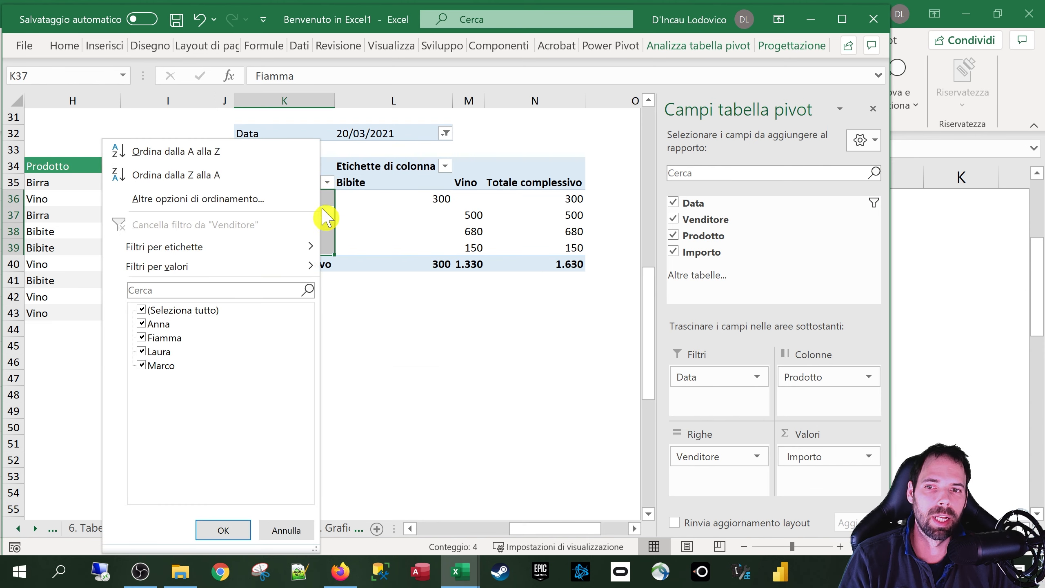
click(142, 309)
click(142, 338)
click(212, 531)
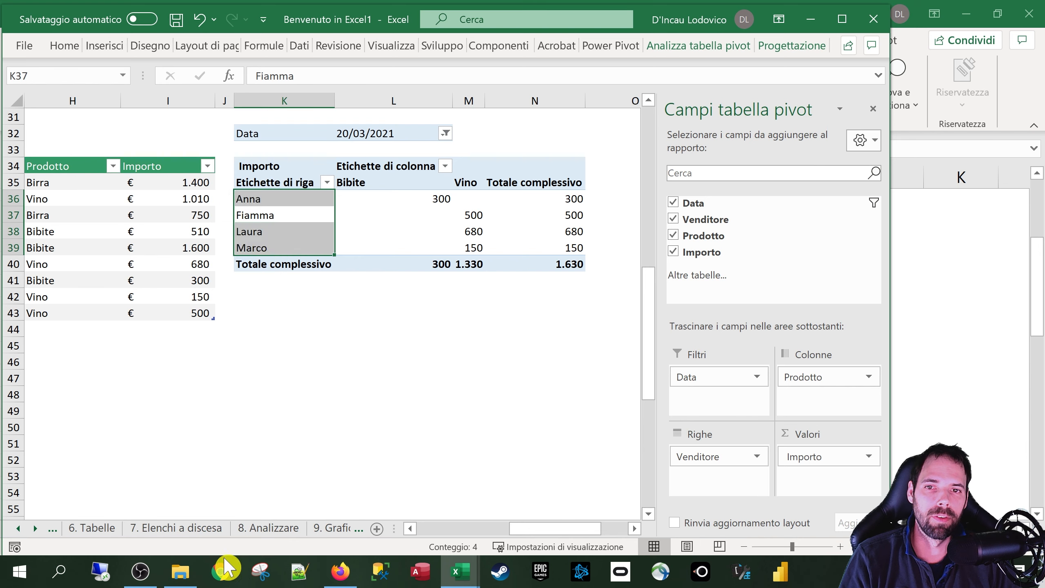
Add the third seller in the list to the row label filter.
click(327, 183)
click(153, 353)
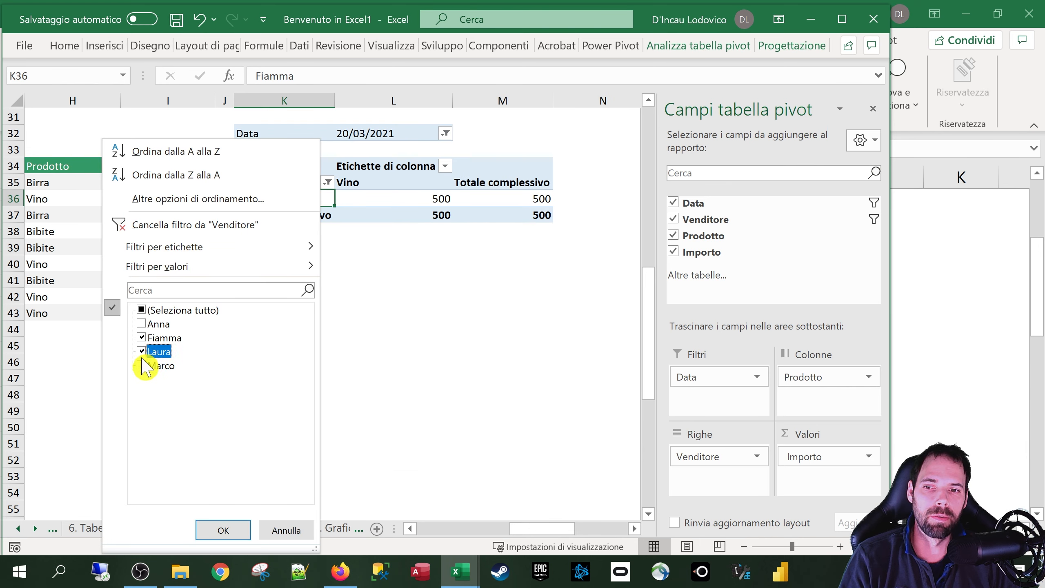
click(223, 531)
click(304, 188)
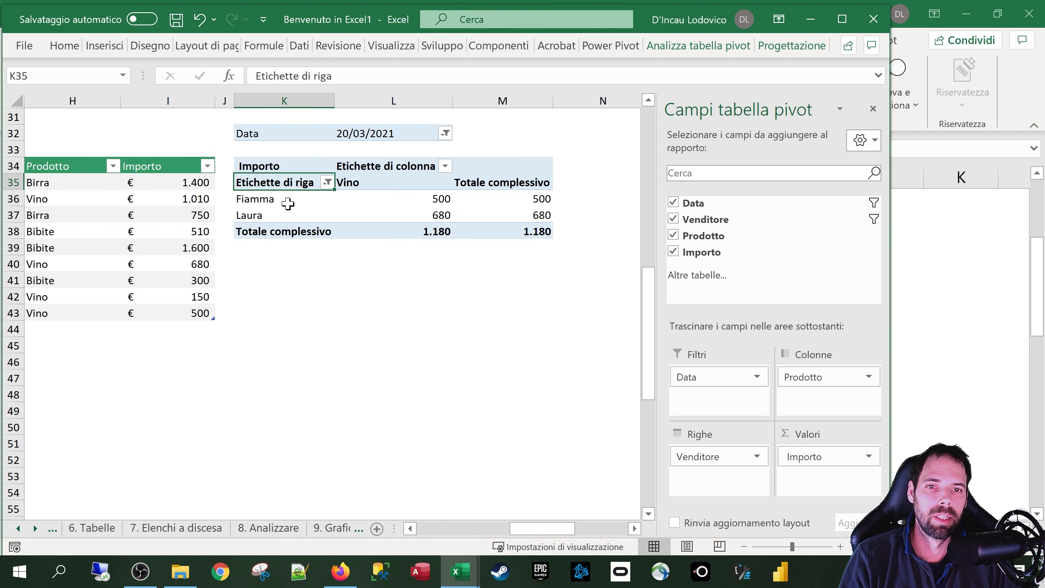
Clear the Venditore filter from the pivot table's row labels.
click(290, 203)
click(327, 182)
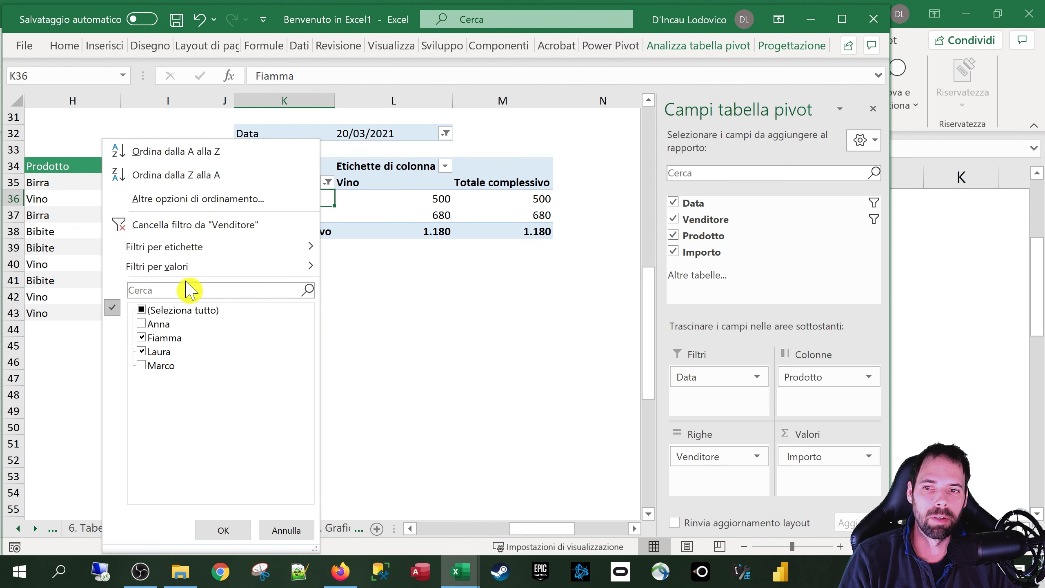
click(167, 226)
click(397, 213)
Try out multiple date selection in the pivot table's Data filter and set the filter to (Tutto).
click(446, 134)
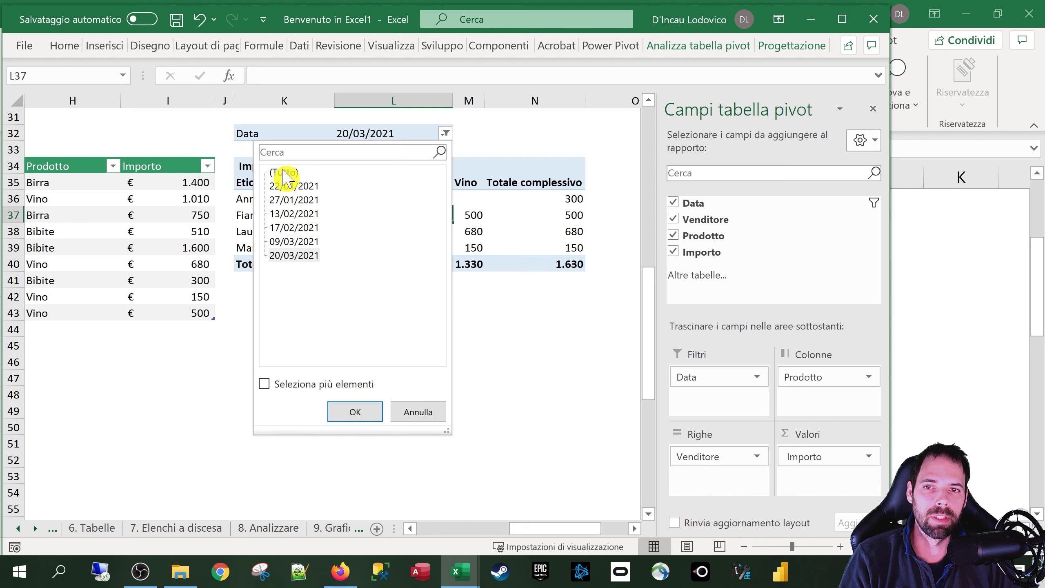
click(283, 173)
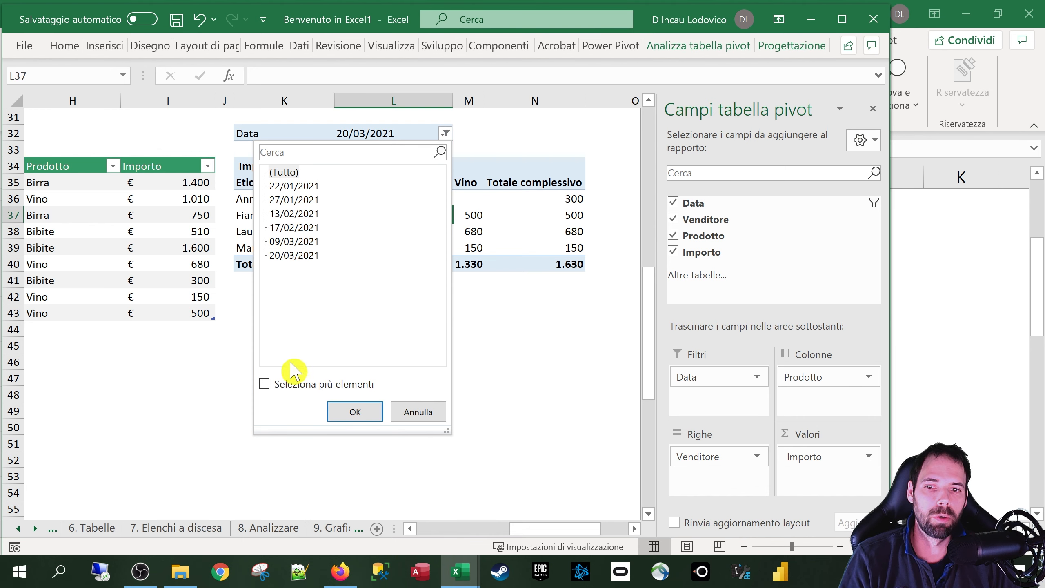
click(264, 384)
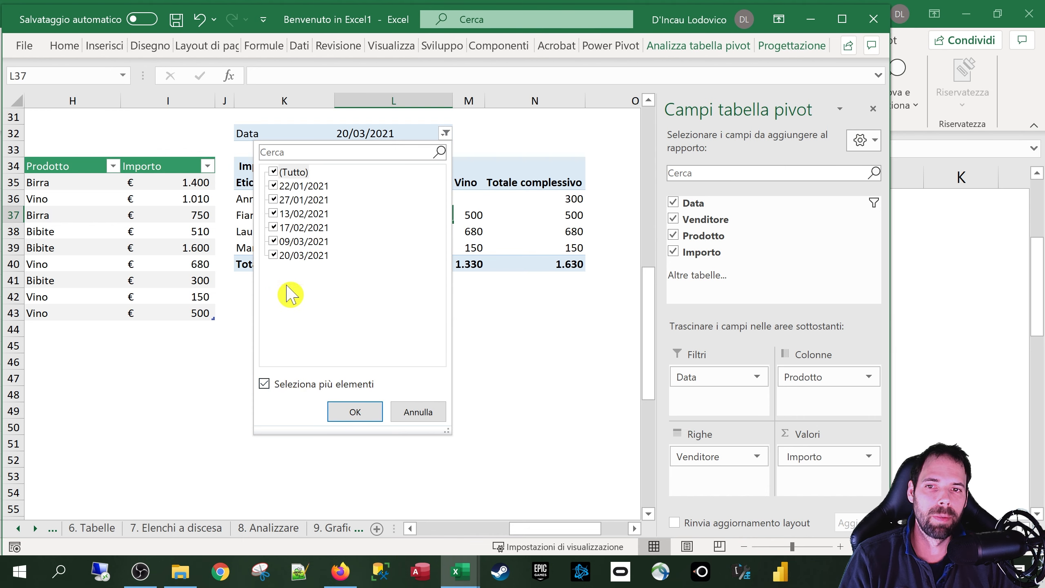
click(272, 214)
click(272, 228)
click(273, 171)
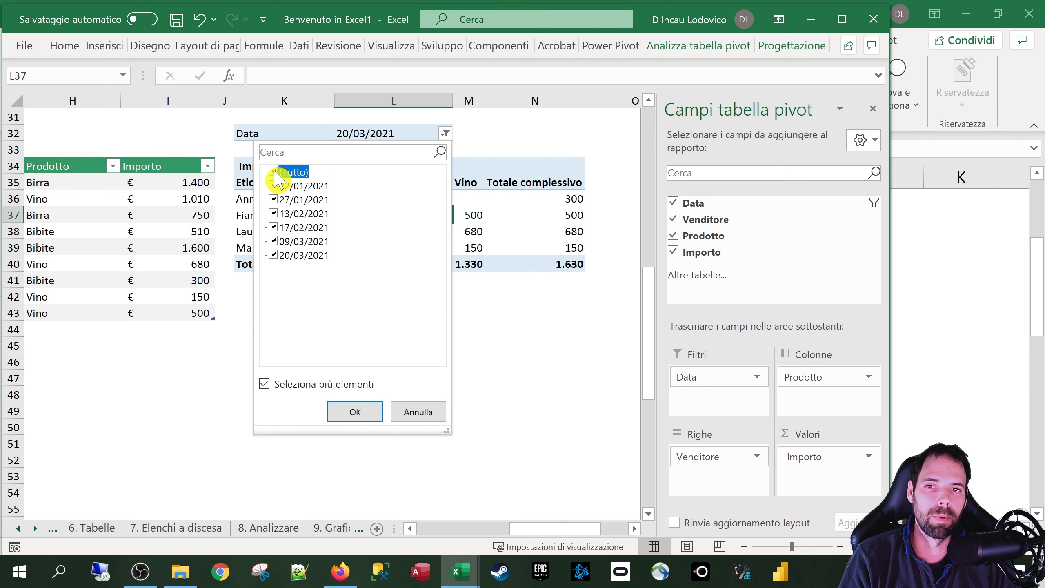
click(284, 384)
click(284, 213)
click(287, 242)
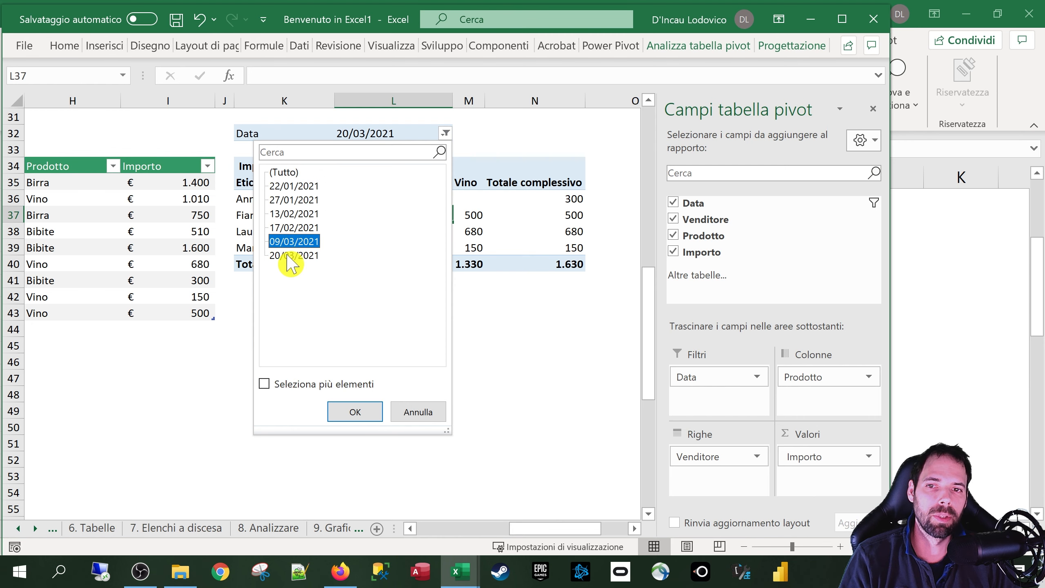
click(287, 256)
click(284, 172)
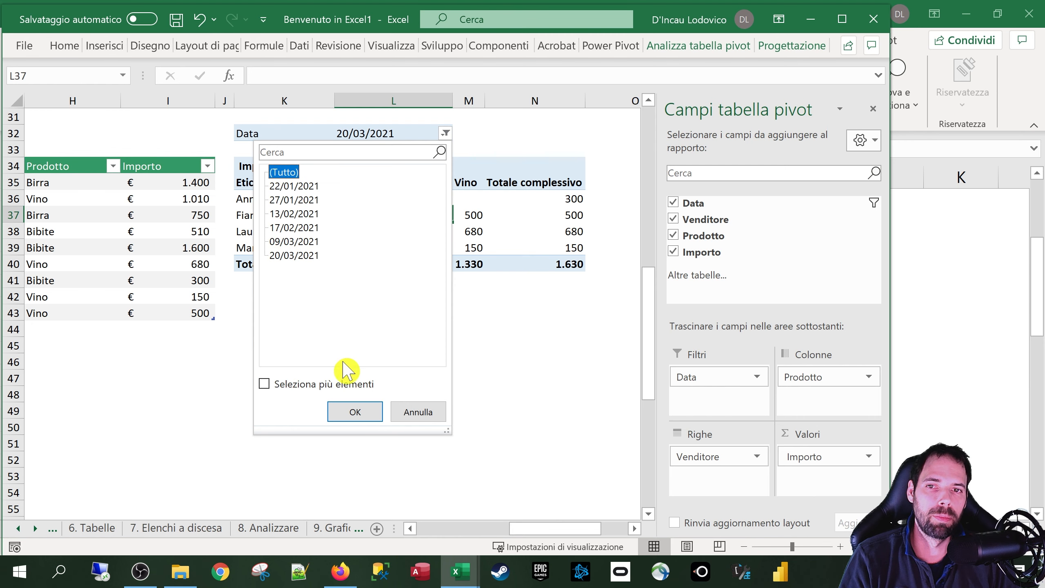
click(354, 411)
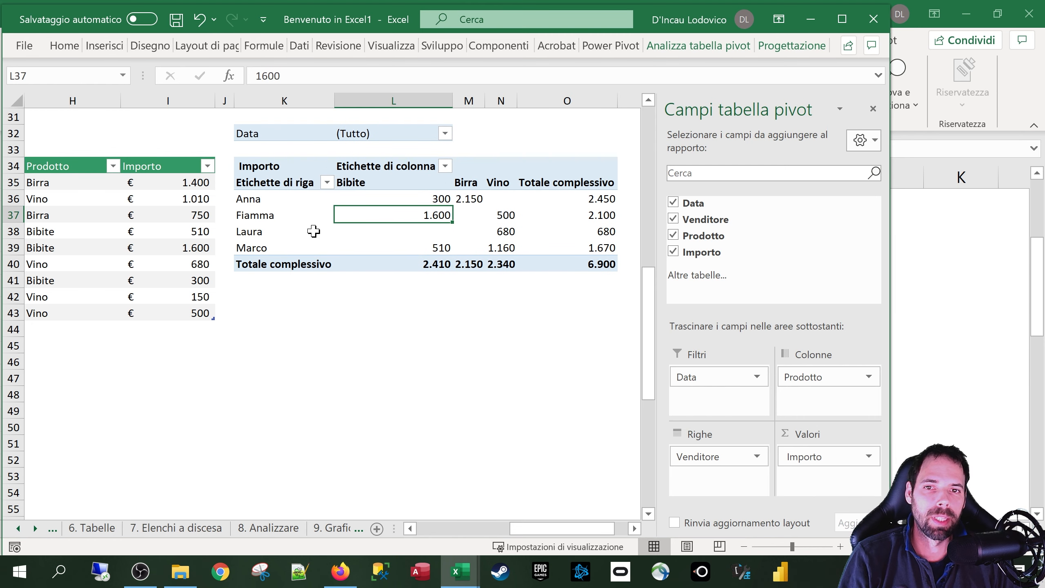
Move the Prodotto field from the columns area to the rows area, below Venditore.
drag(807, 376, 718, 480)
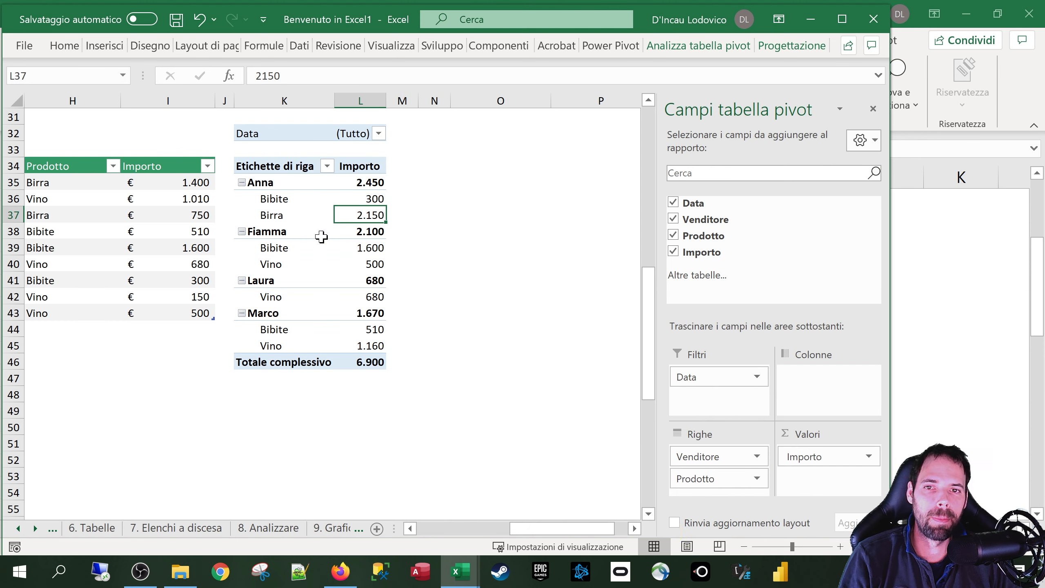
drag(265, 168, 364, 345)
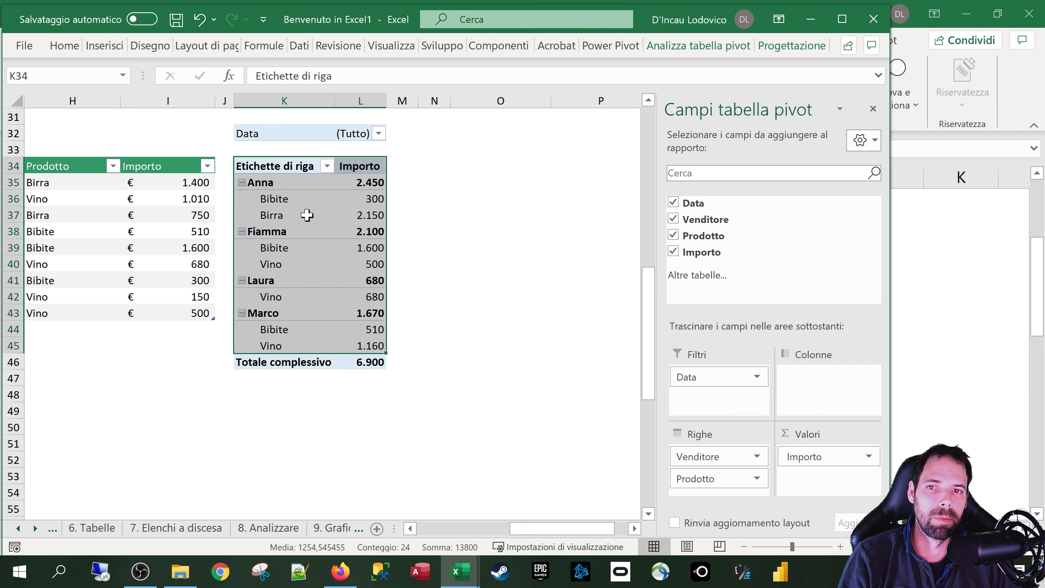
click(272, 165)
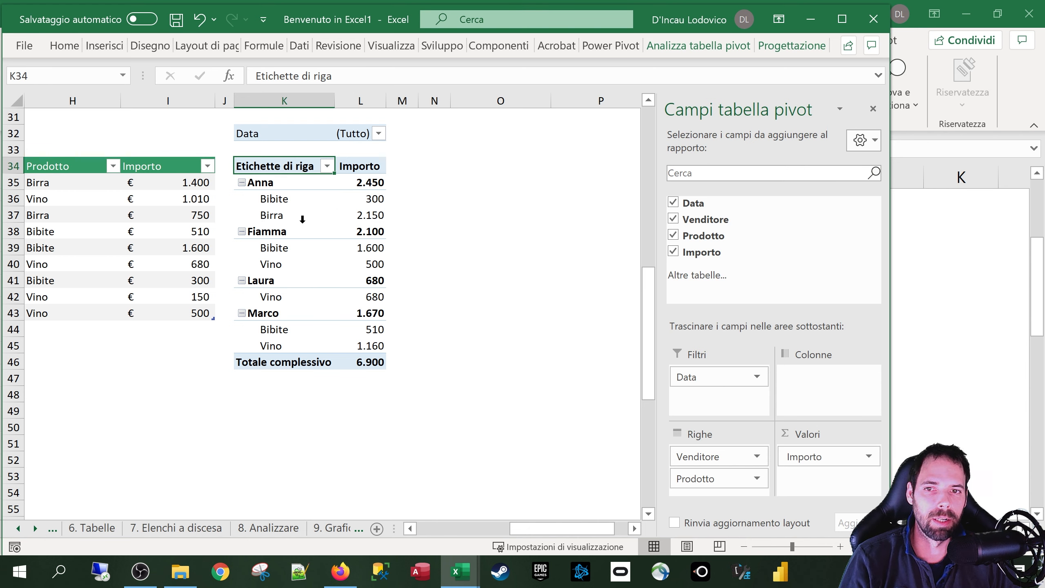
Examine the first seller's group in the pivot table, comparing the subtotal with the amounts of the products listed beneath it.
click(258, 182)
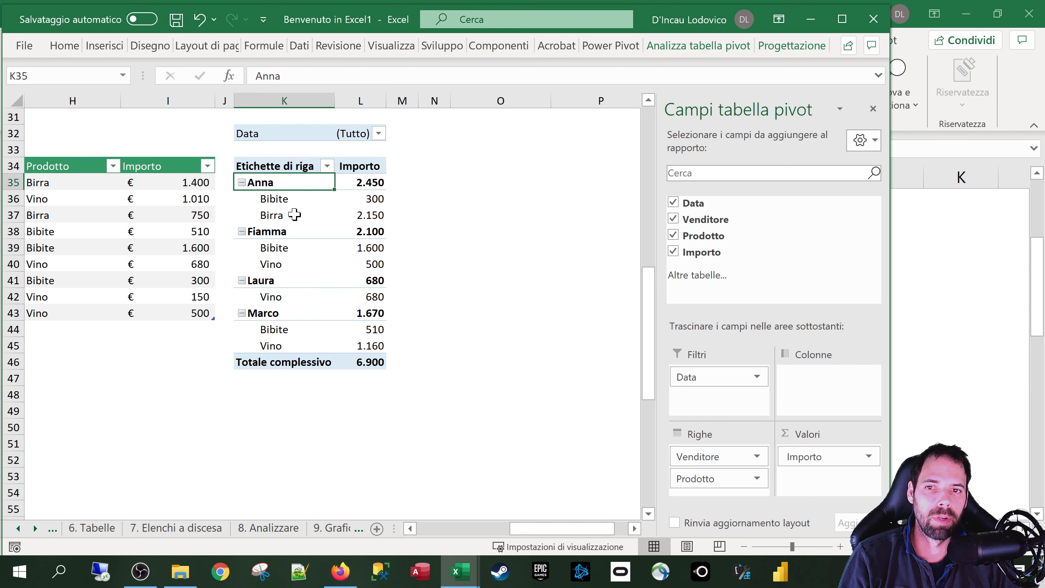
click(275, 197)
click(275, 213)
click(298, 194)
click(349, 181)
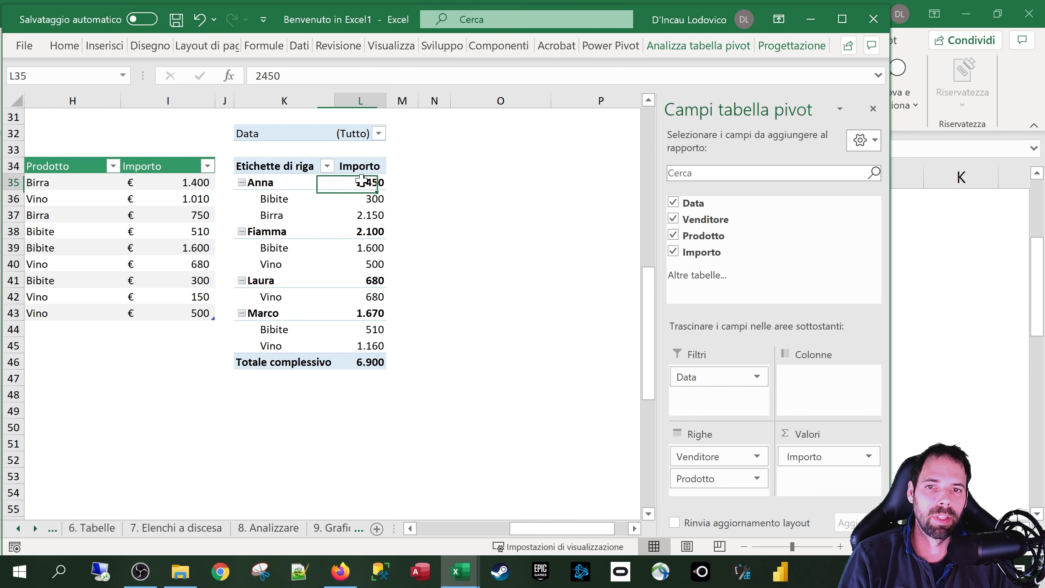
click(231, 181)
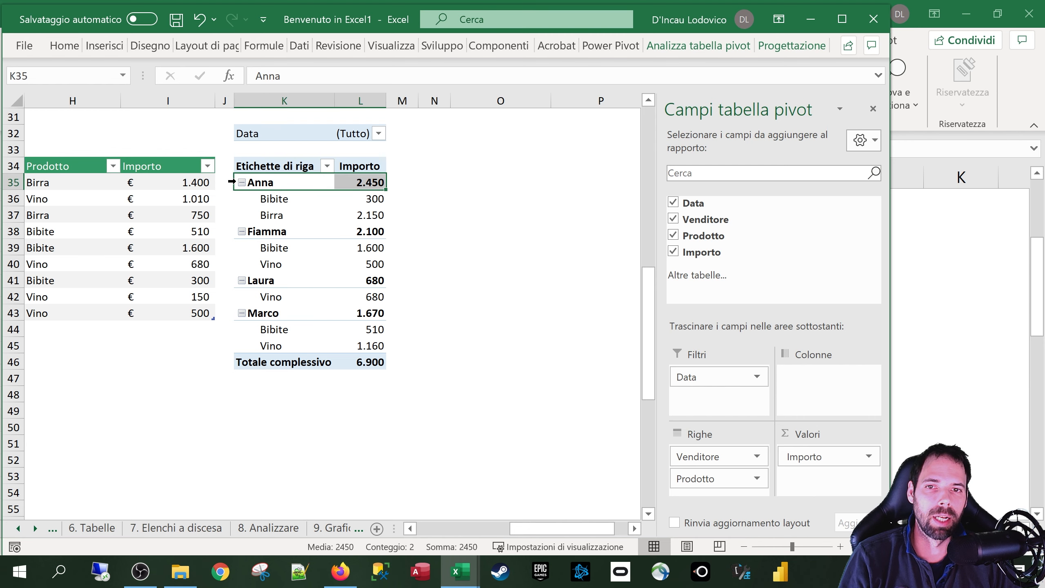
drag(264, 197, 268, 214)
drag(350, 198, 370, 215)
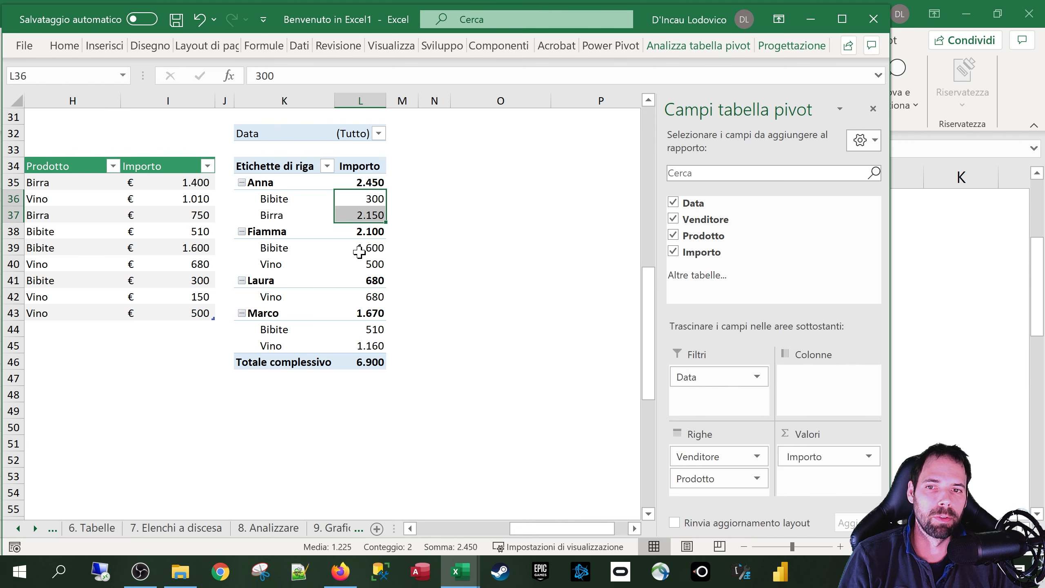
Collapse the product rows of all four sellers in the pivot table, one seller at a time.
click(242, 182)
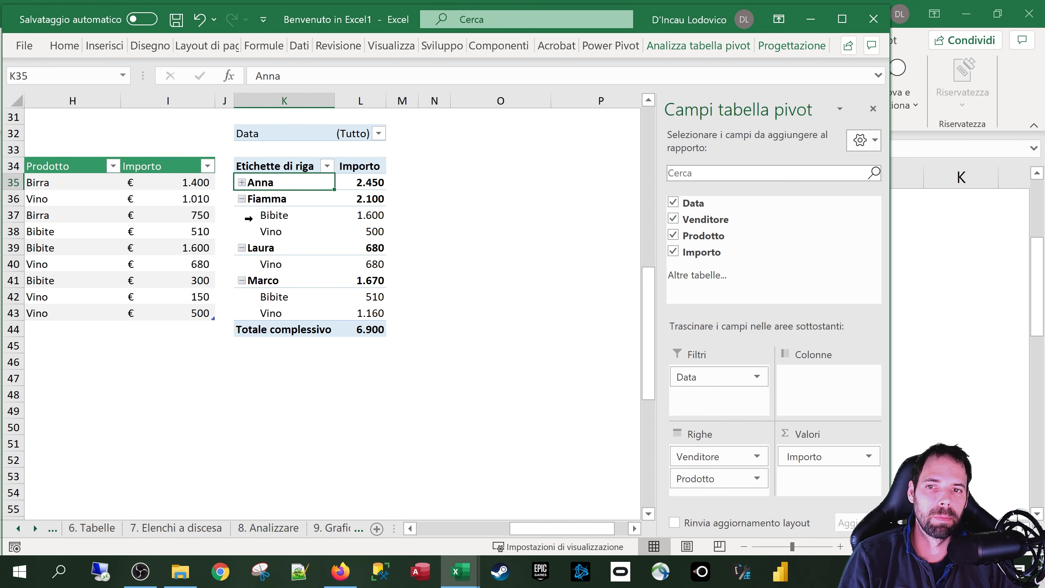
click(243, 199)
click(242, 215)
click(242, 231)
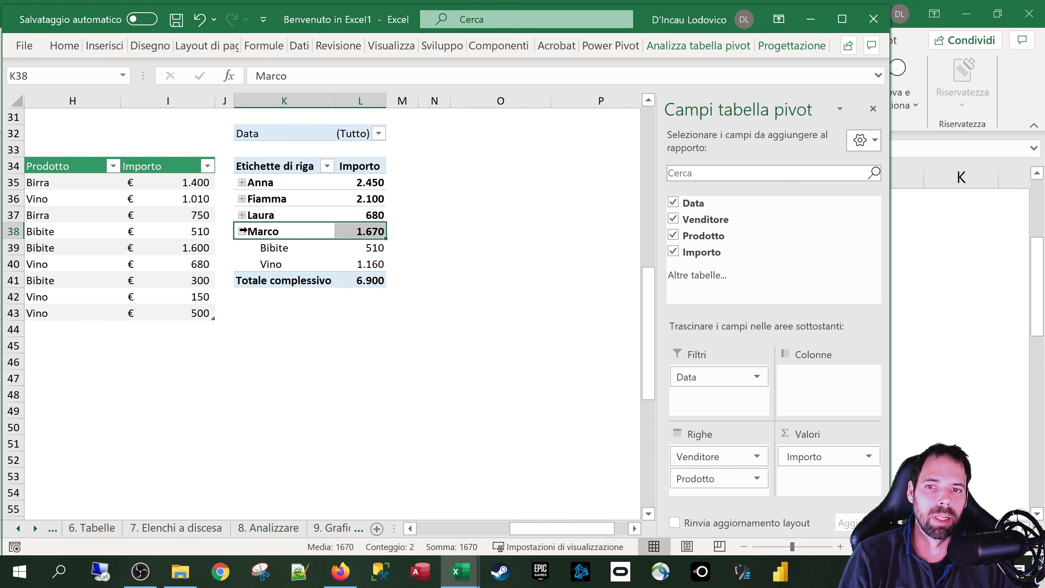
click(242, 231)
Expand only the third seller's product rows and collapse the entire Venditore field.
click(242, 215)
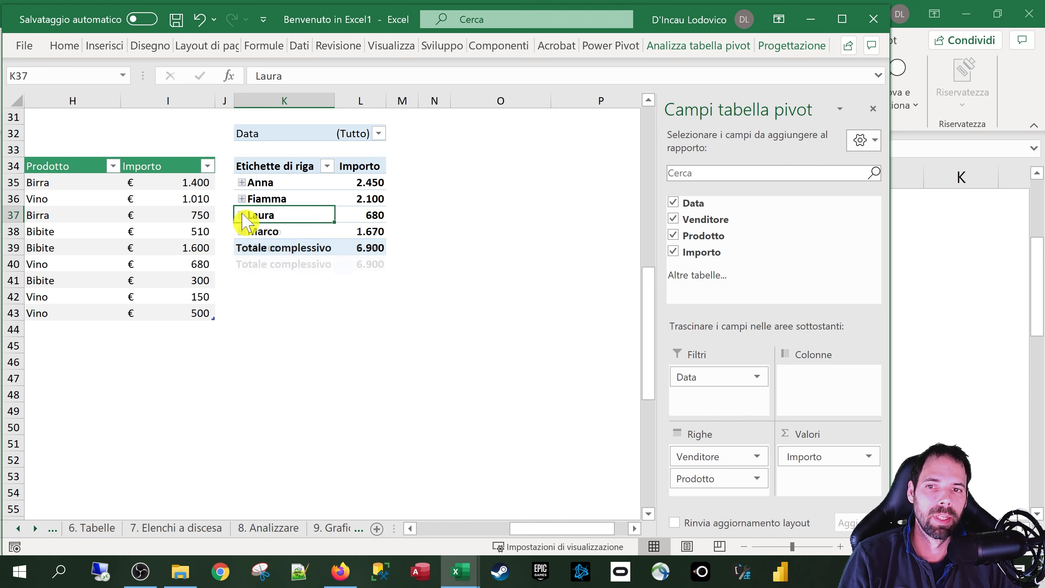
right_click(275, 199)
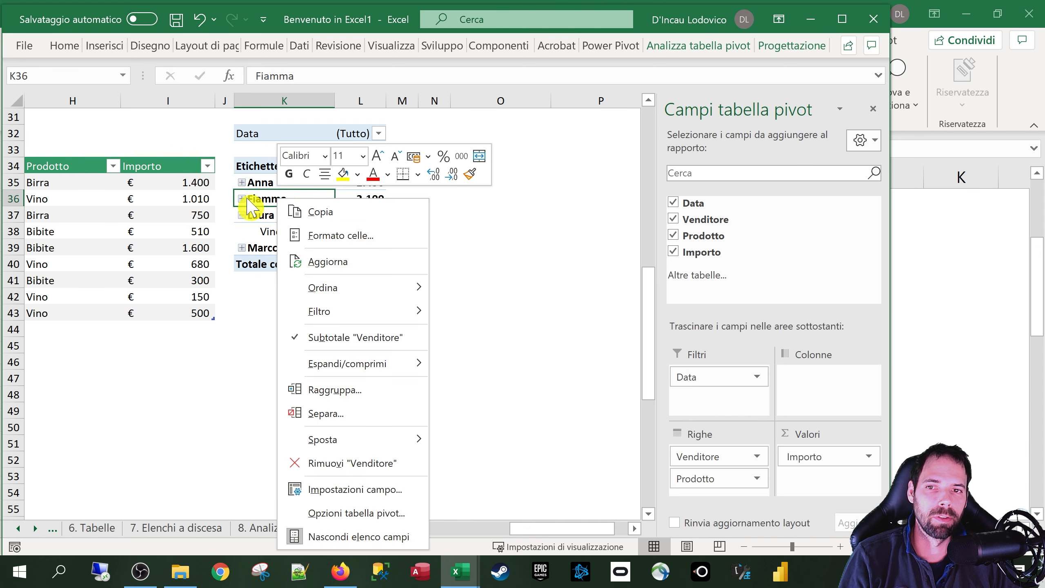
mouse_move(382, 365)
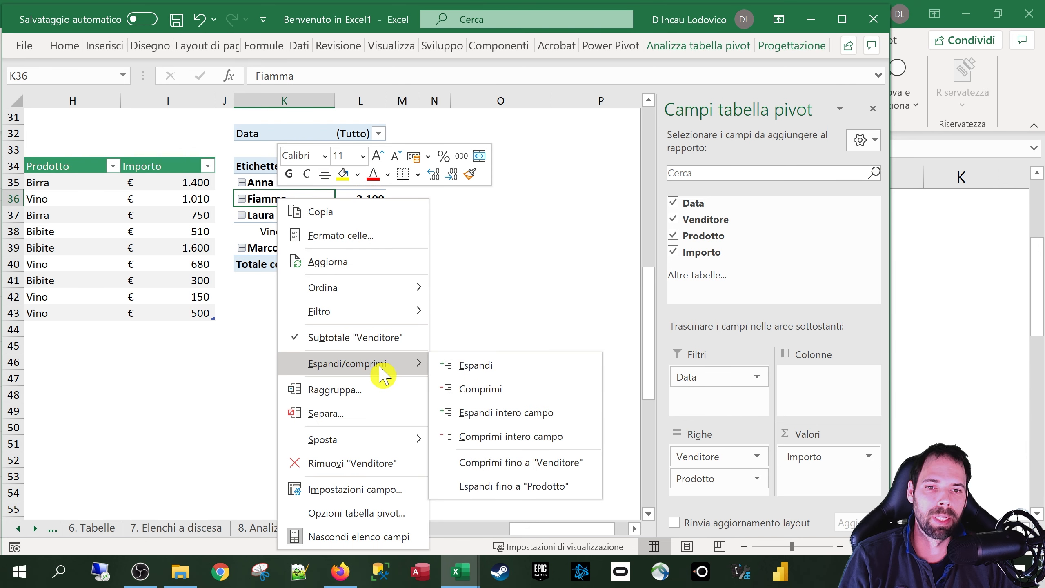
click(495, 439)
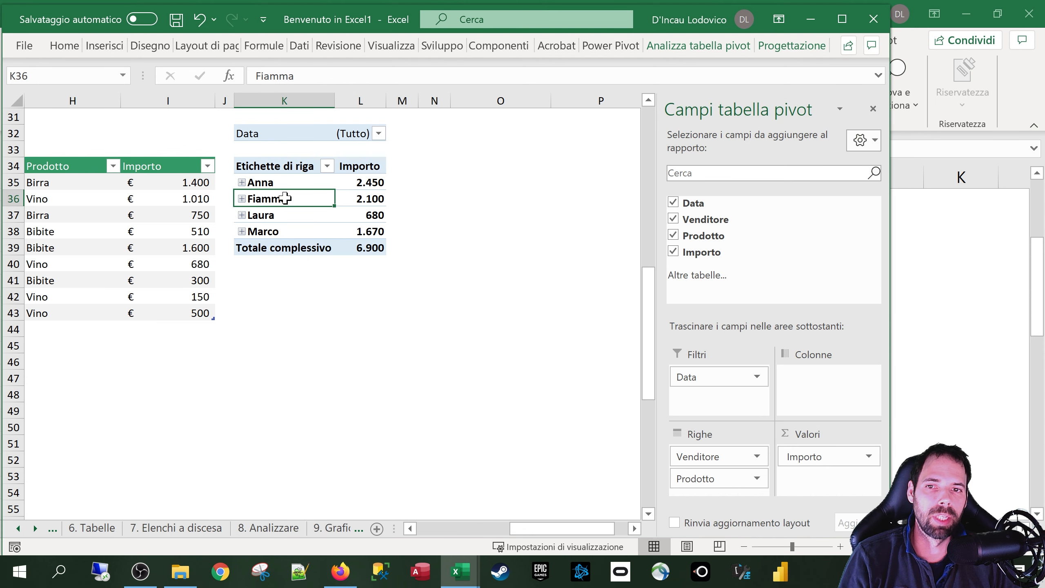
Expand the entire Venditore field to show the product rows of every seller.
right_click(285, 198)
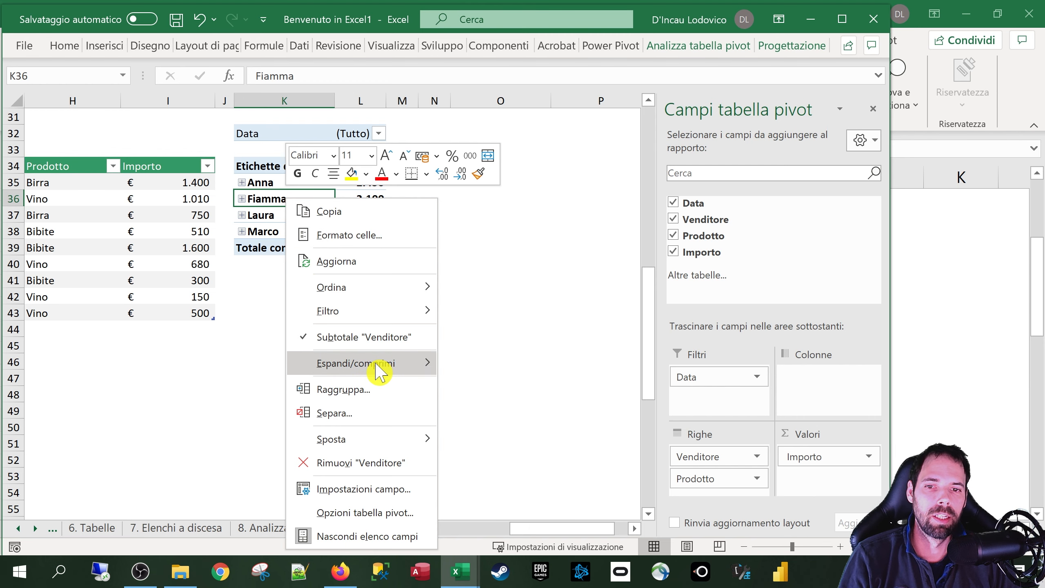
mouse_move(380, 369)
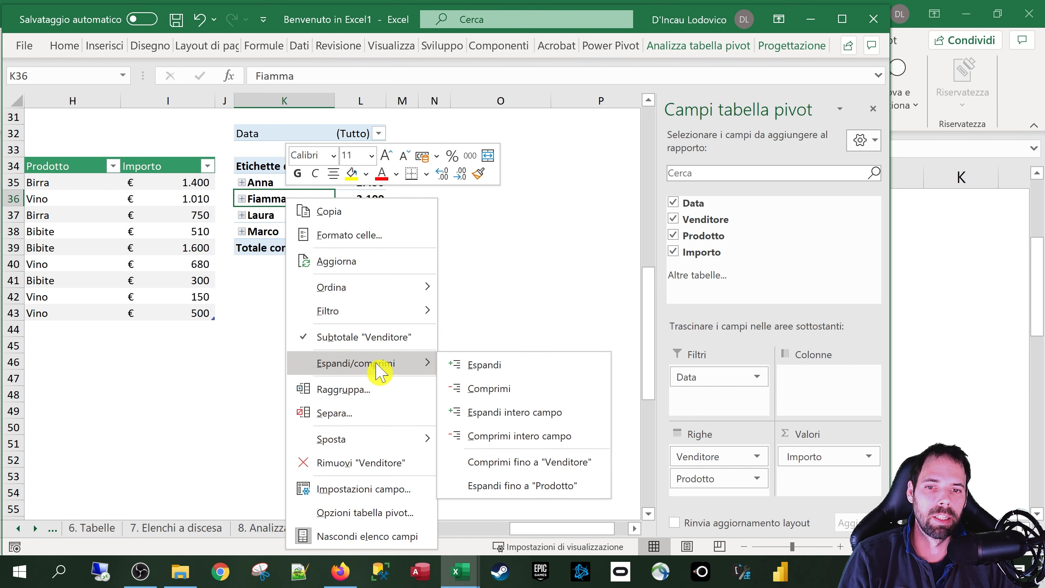
click(509, 420)
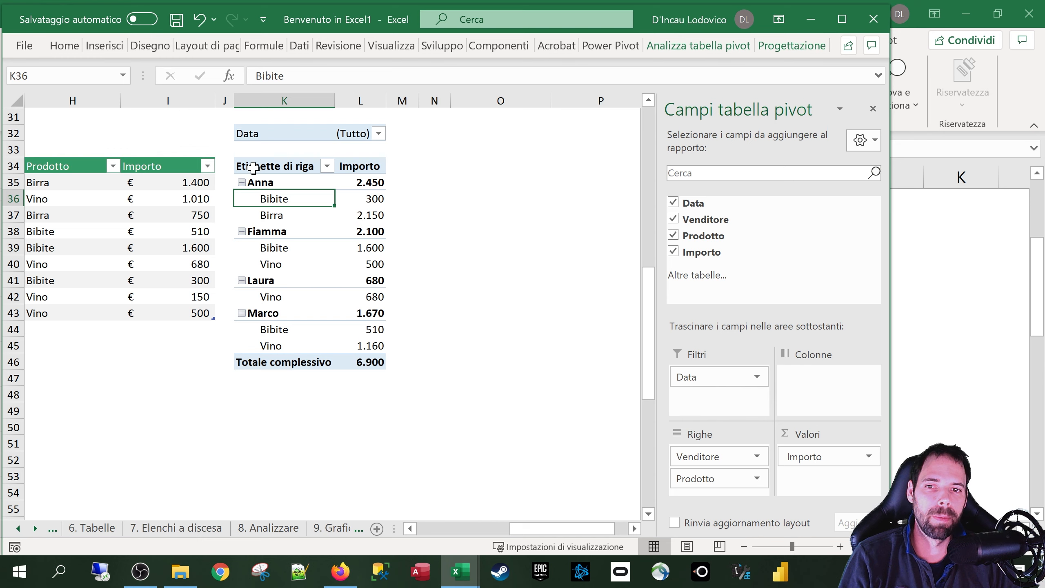
Collapse each of the four seller groups individually again.
click(242, 184)
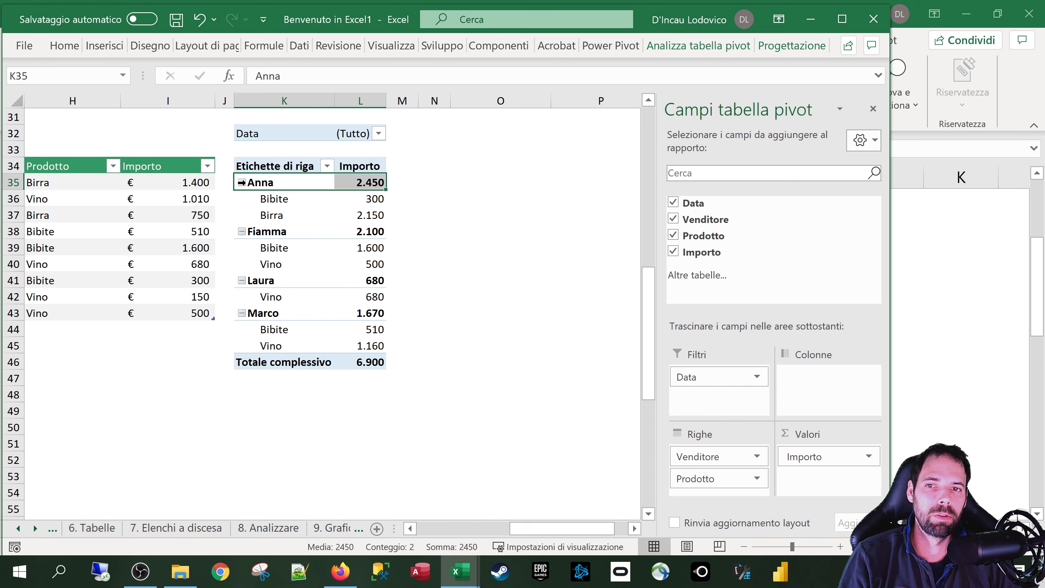
click(242, 199)
click(242, 215)
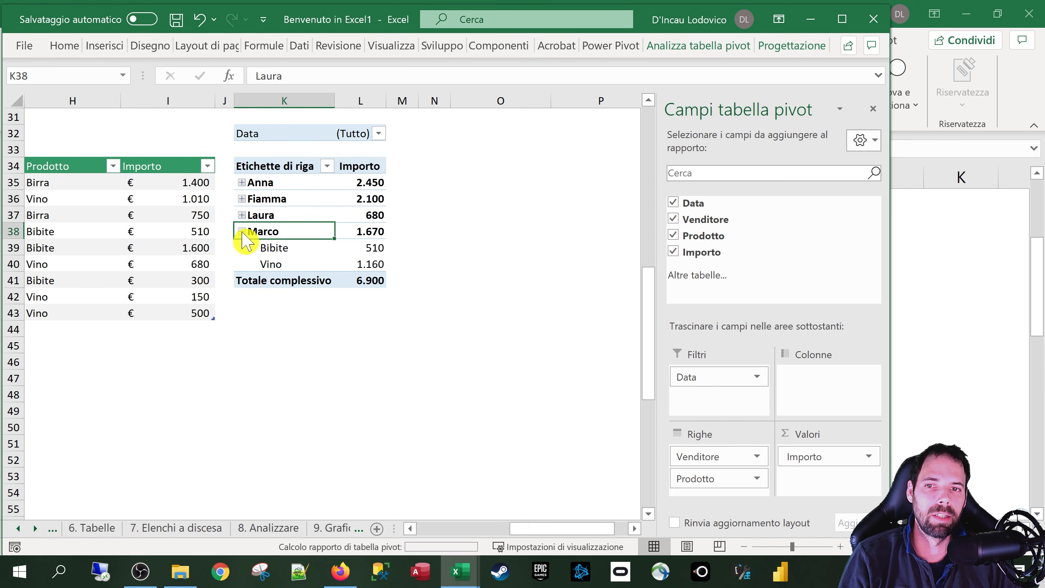
click(242, 231)
Expand the entire Venditore field in one operation so all sellers' products are listed again.
right_click(281, 210)
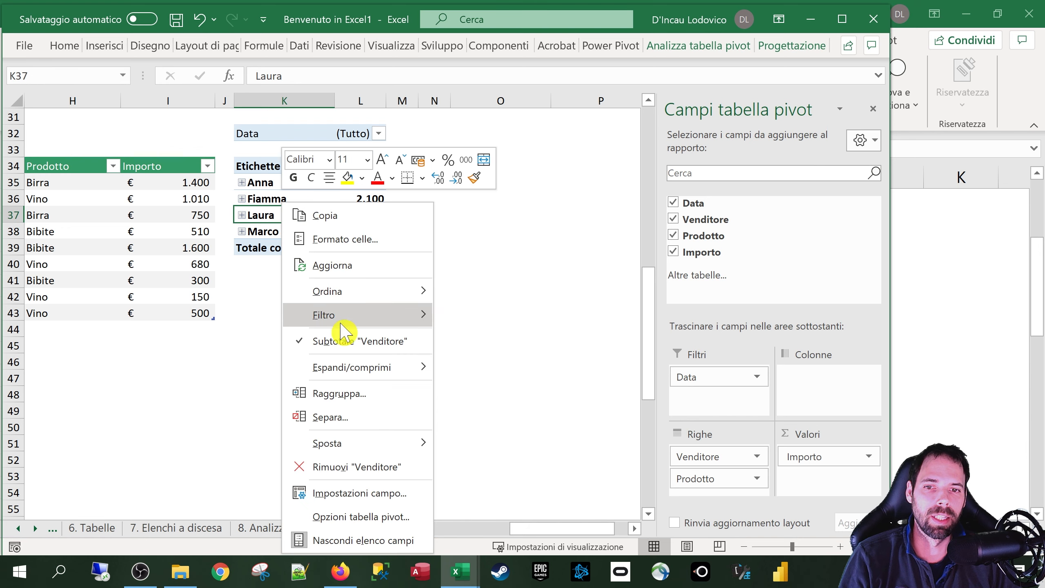
mouse_move(361, 366)
click(510, 416)
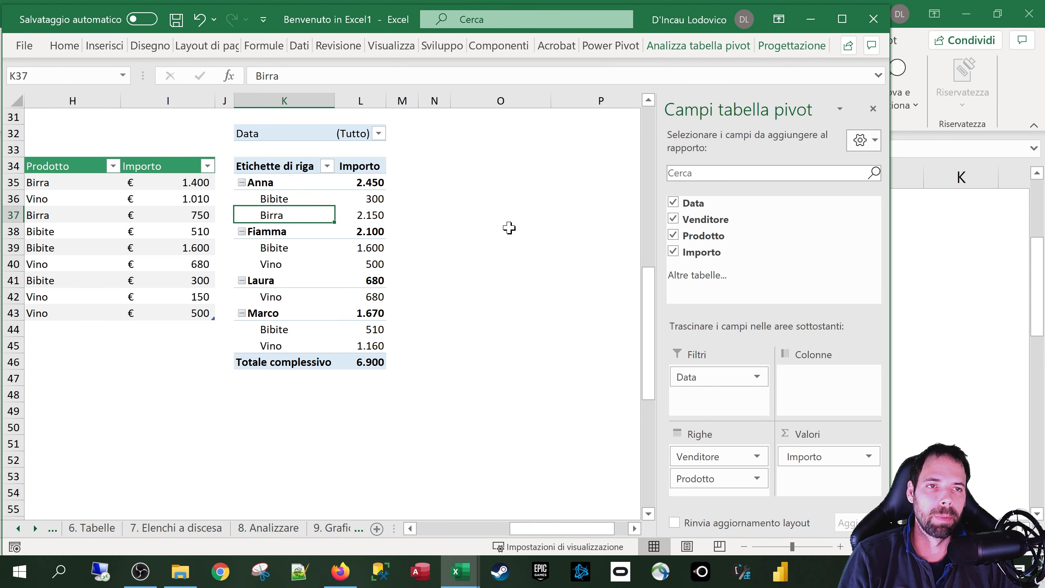
Enlarge the workbook window to full screen so the pivot table analysis commands fit.
click(711, 46)
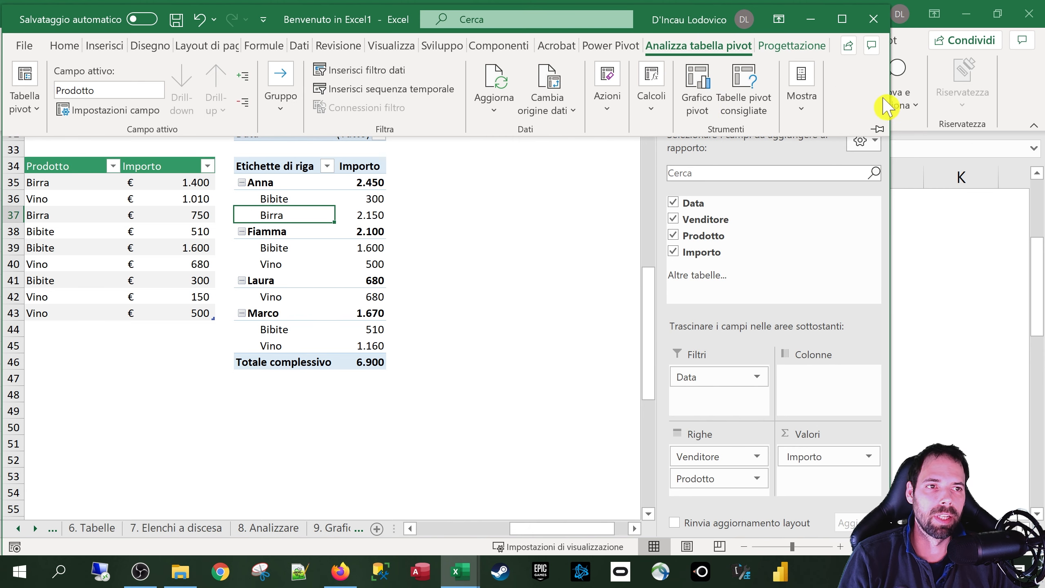
drag(889, 97, 817, 111)
click(771, 18)
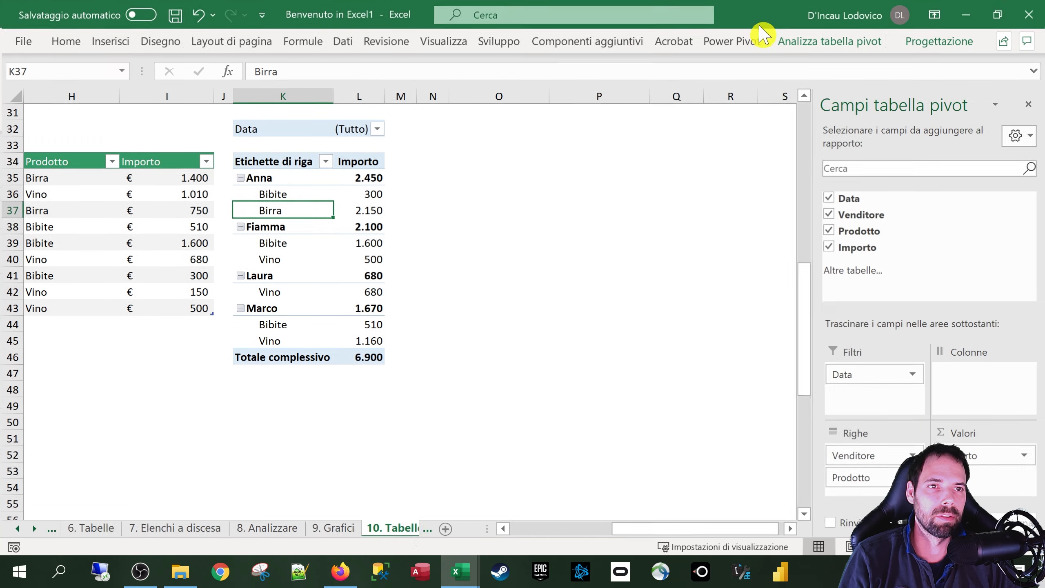
Hide the pivot table's +/- expand and collapse buttons (Pulsanti +/-).
click(828, 40)
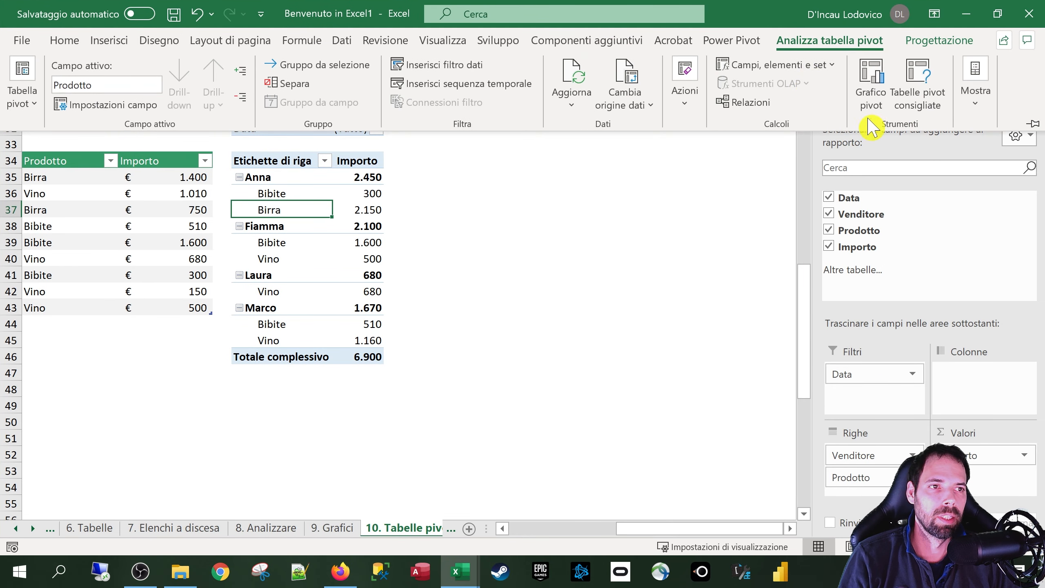
click(974, 114)
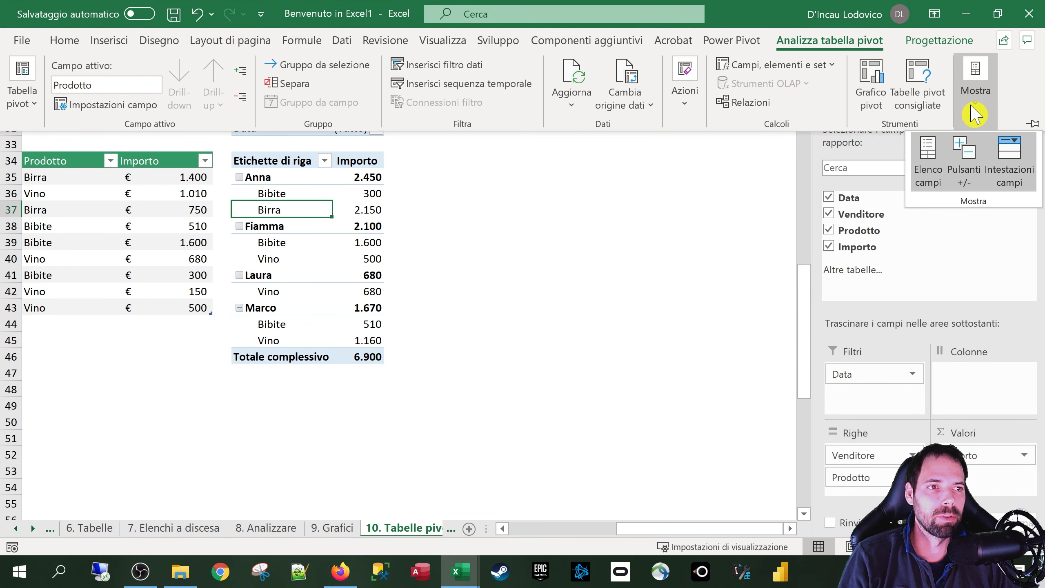
click(963, 169)
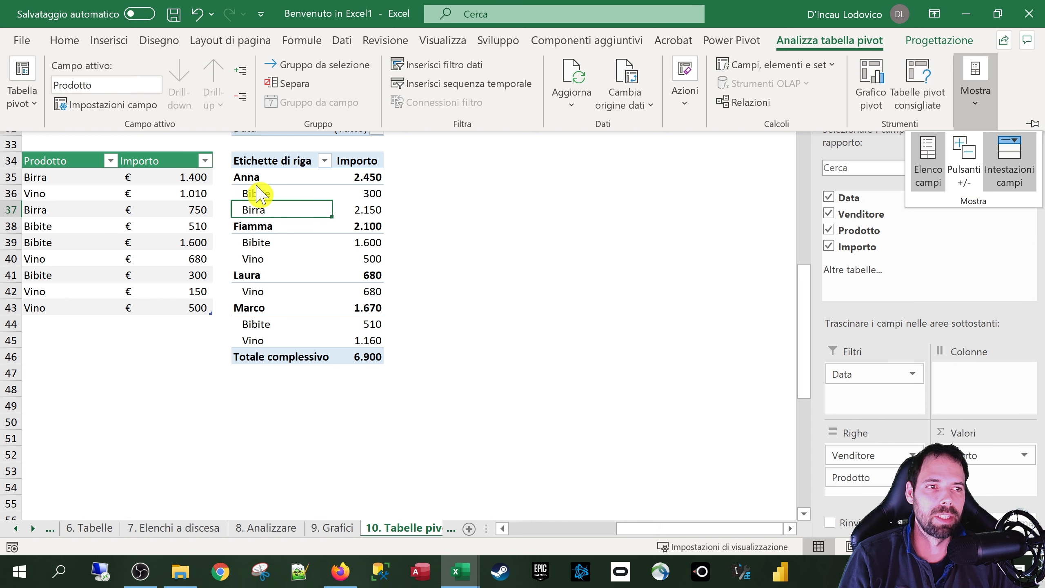
Show the pivot table's +/- expand and collapse buttons again.
click(983, 111)
click(977, 117)
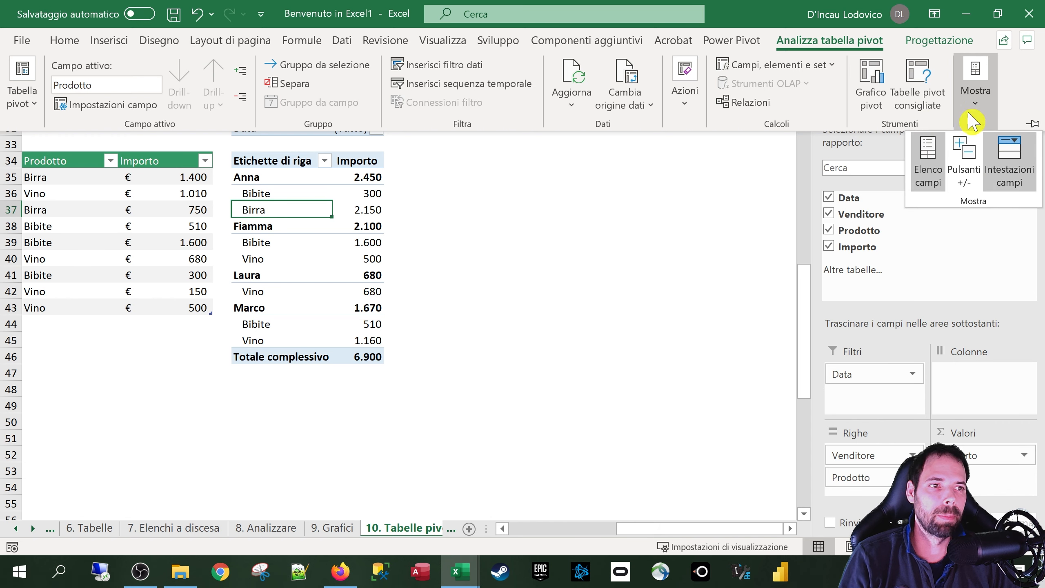
click(967, 190)
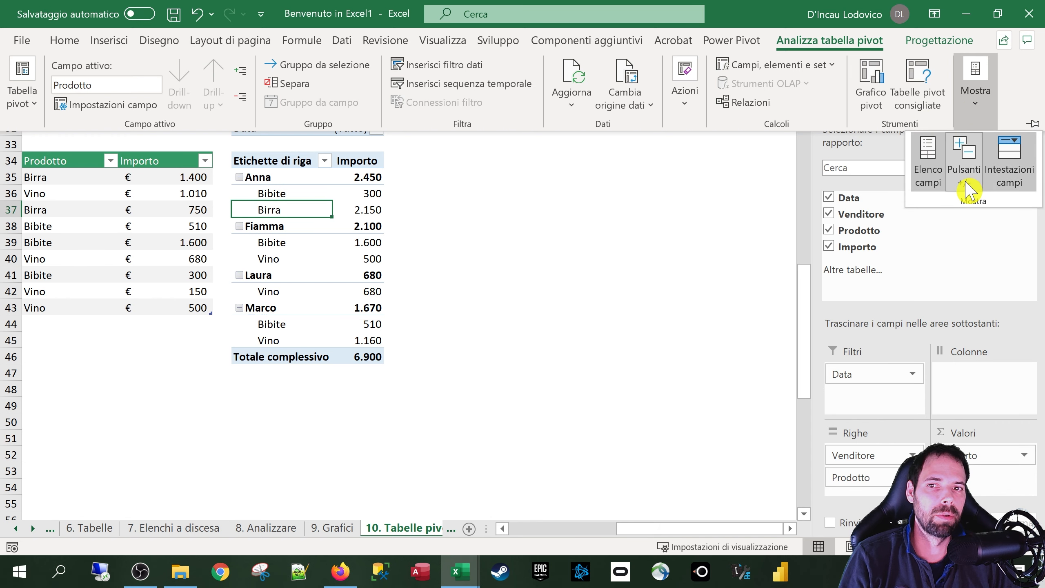
Hide the pivot table's +/- expand and collapse buttons (Pulsanti +/-) next to the seller names.
click(967, 190)
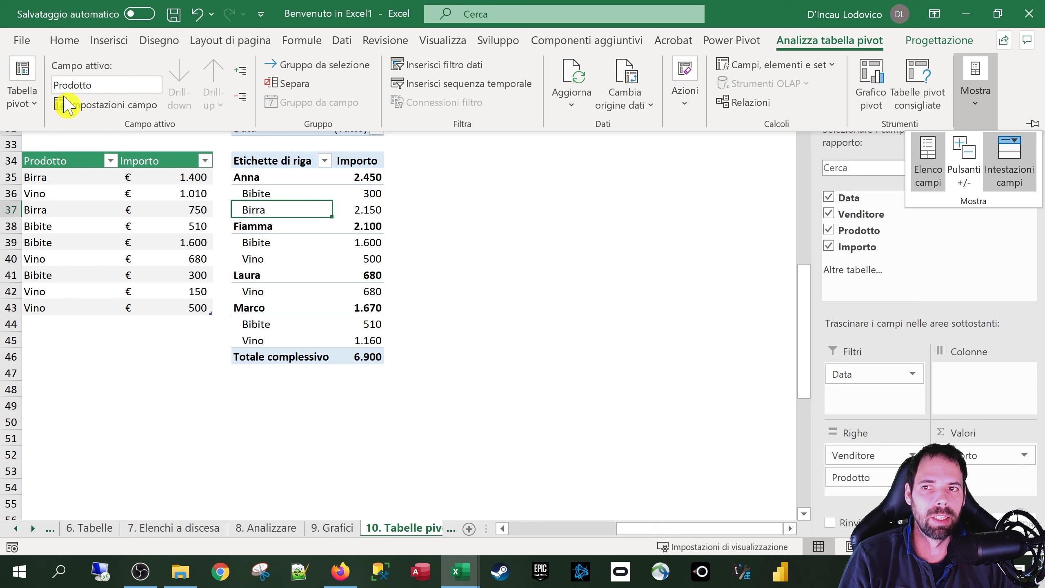
click(798, 128)
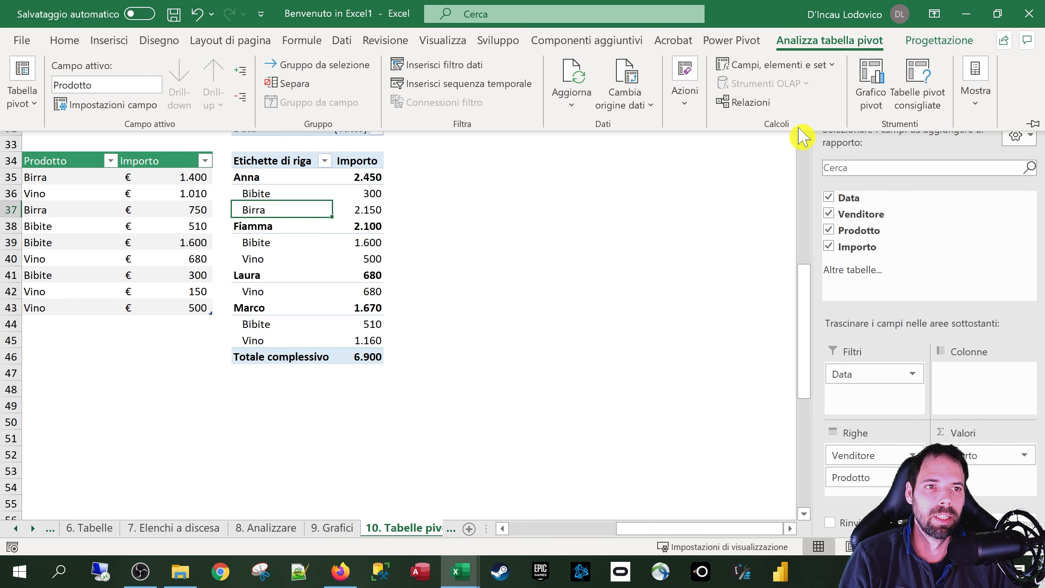
Rename the pivot table as Analisi_Vendite.
double_click(800, 51)
click(802, 47)
click(20, 105)
click(39, 159)
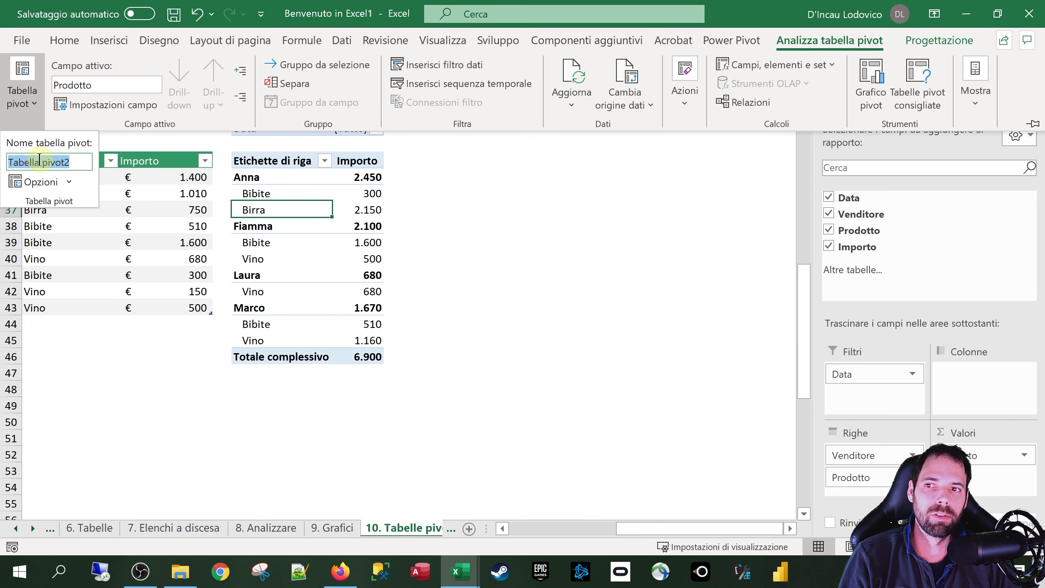
drag(80, 164, 4, 159)
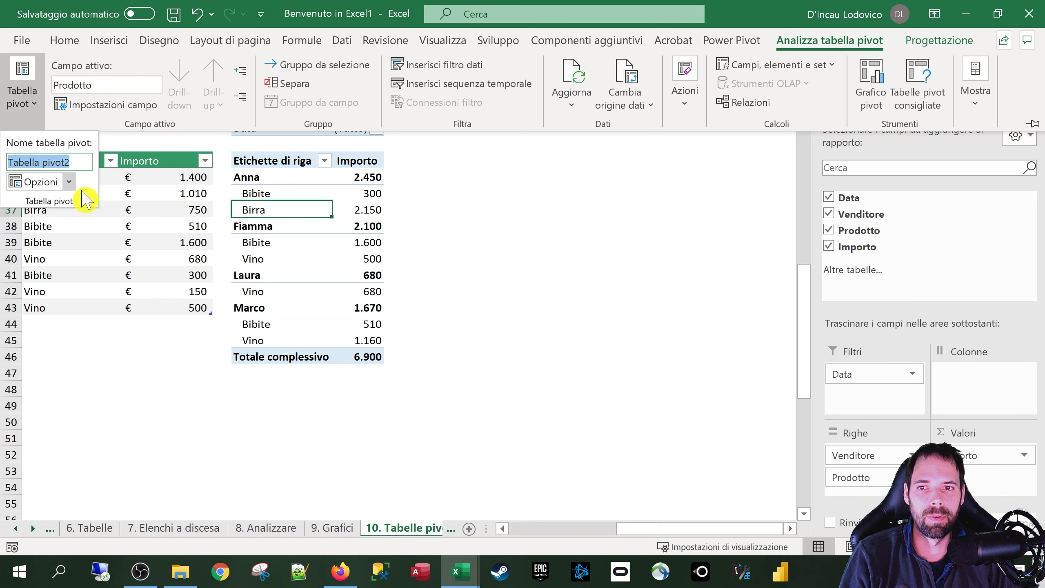
text(Analisi_)
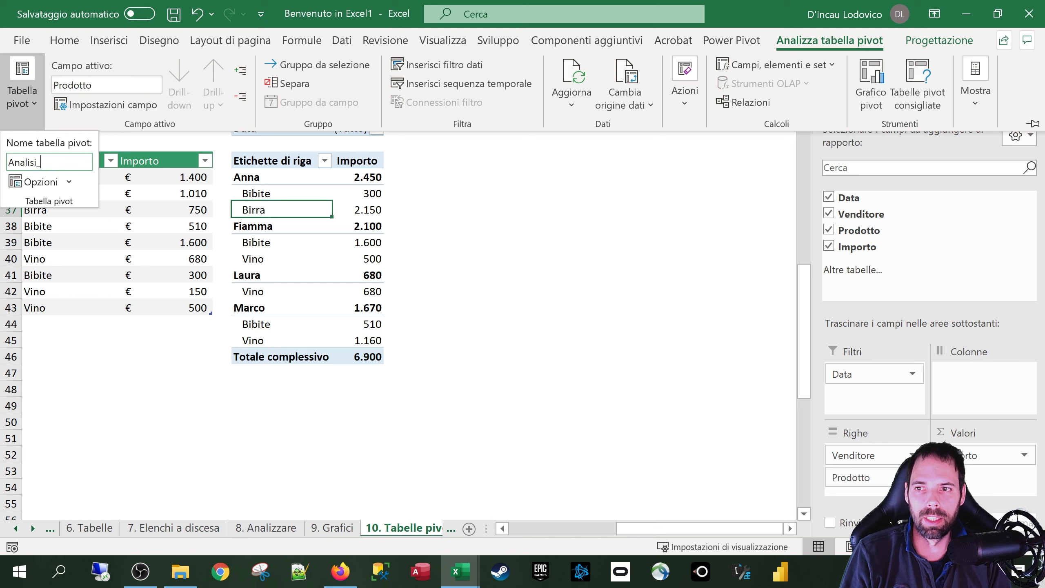
text(Vendite)
key(Return)
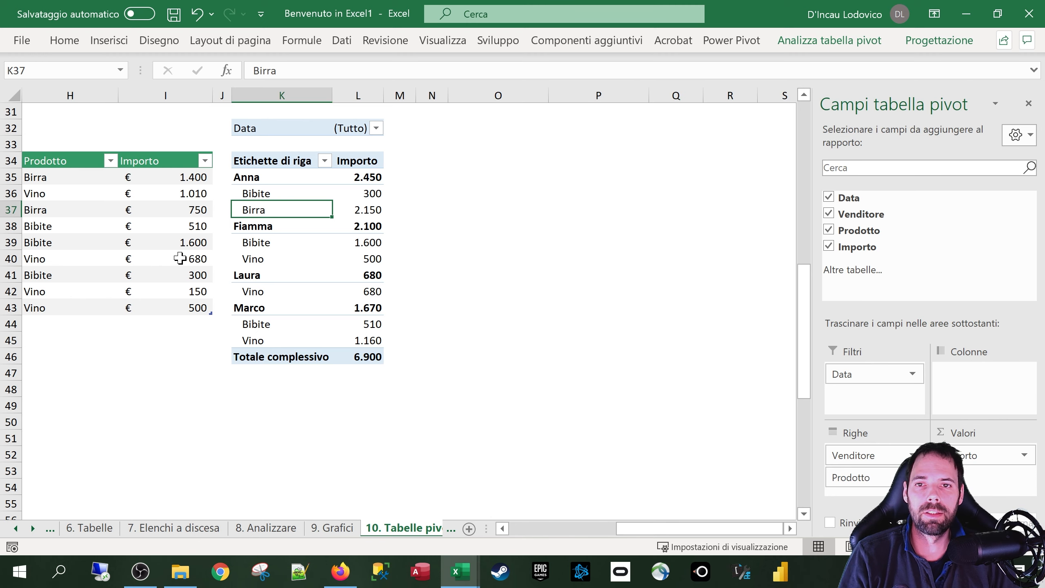
Review the layout and format settings in the Analisi_Vendite pivot table's options dialog, leaving them unmodified.
click(803, 41)
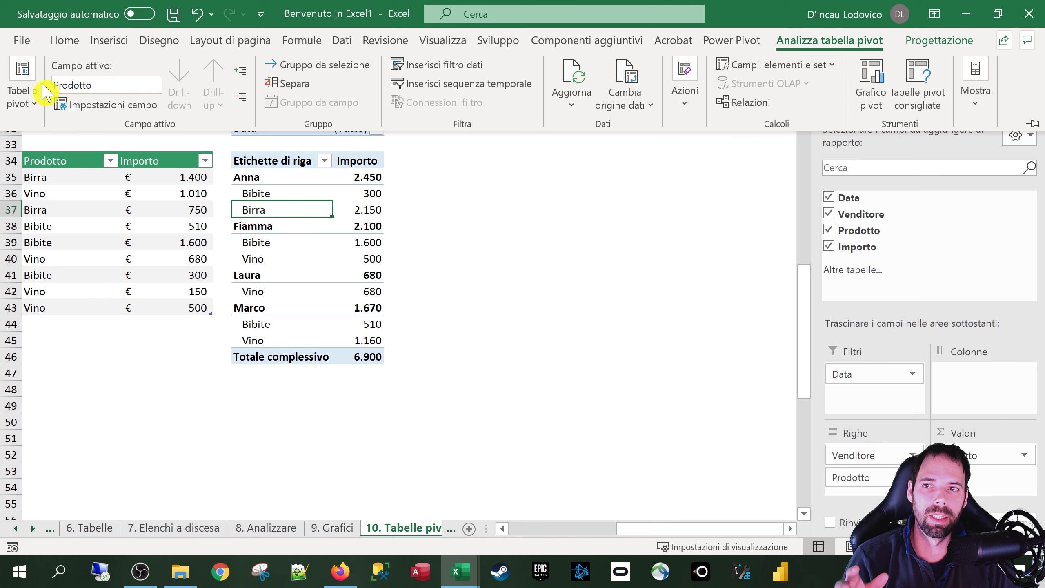
click(22, 82)
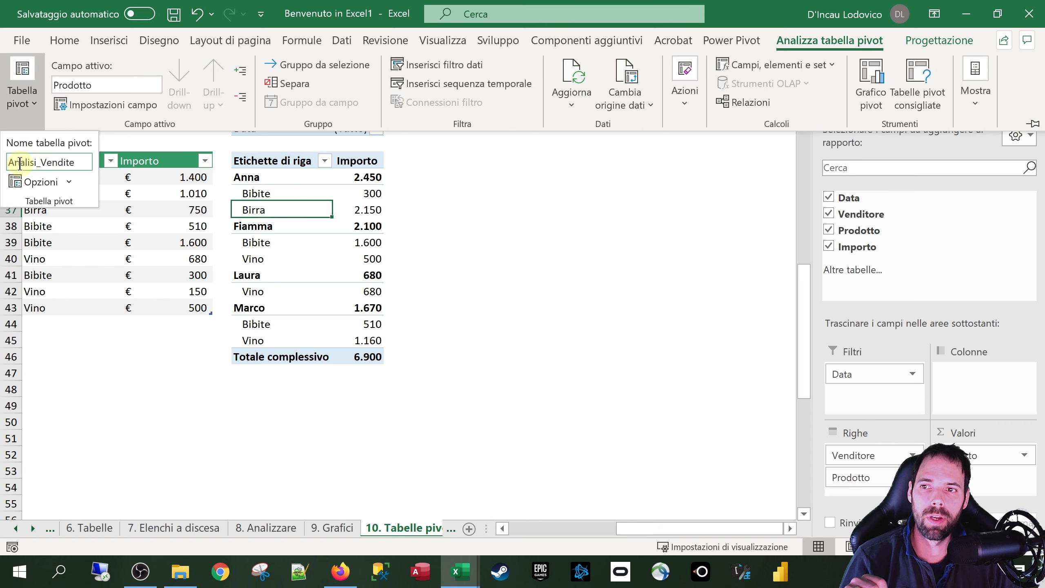
click(69, 183)
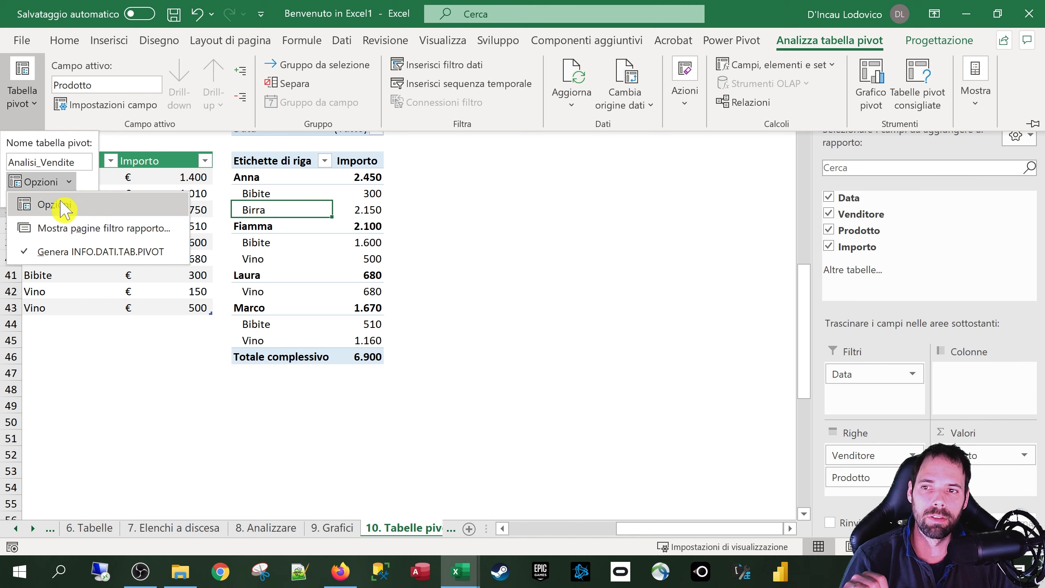
click(62, 205)
drag(544, 119, 575, 164)
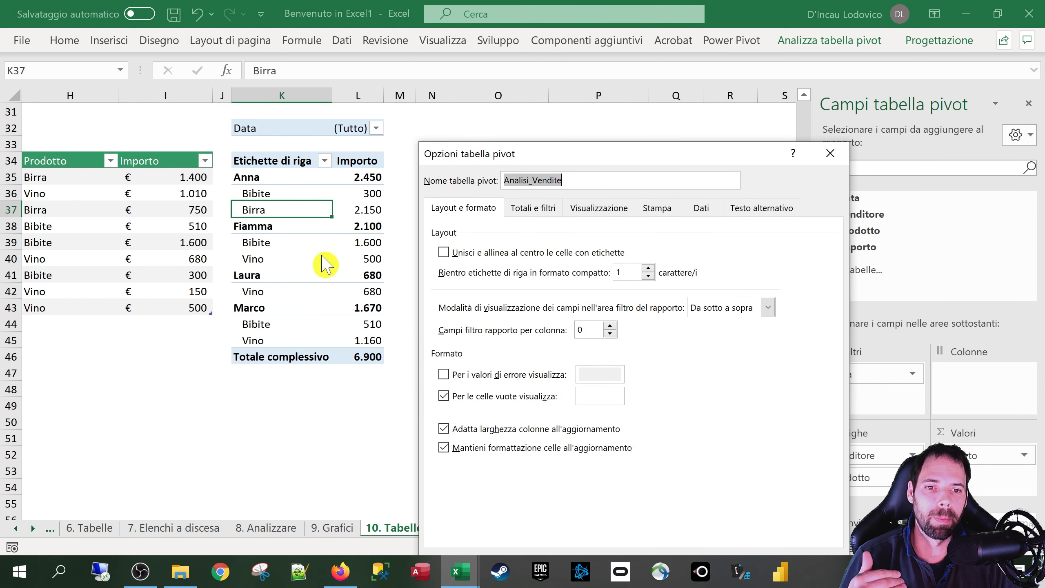
click(829, 153)
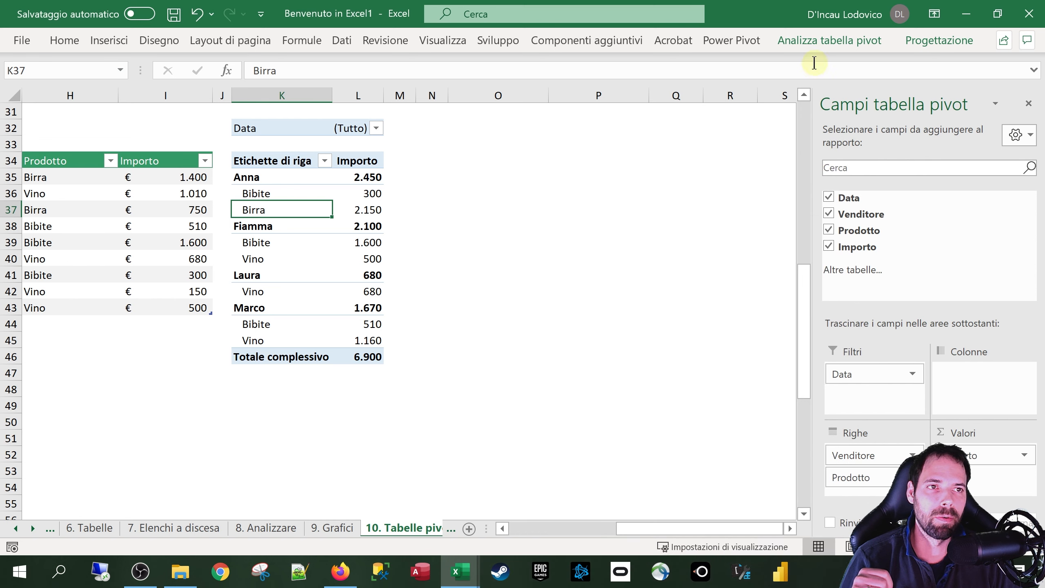
Browse the gallery of quick pivot table styles and close it without applying one.
click(928, 51)
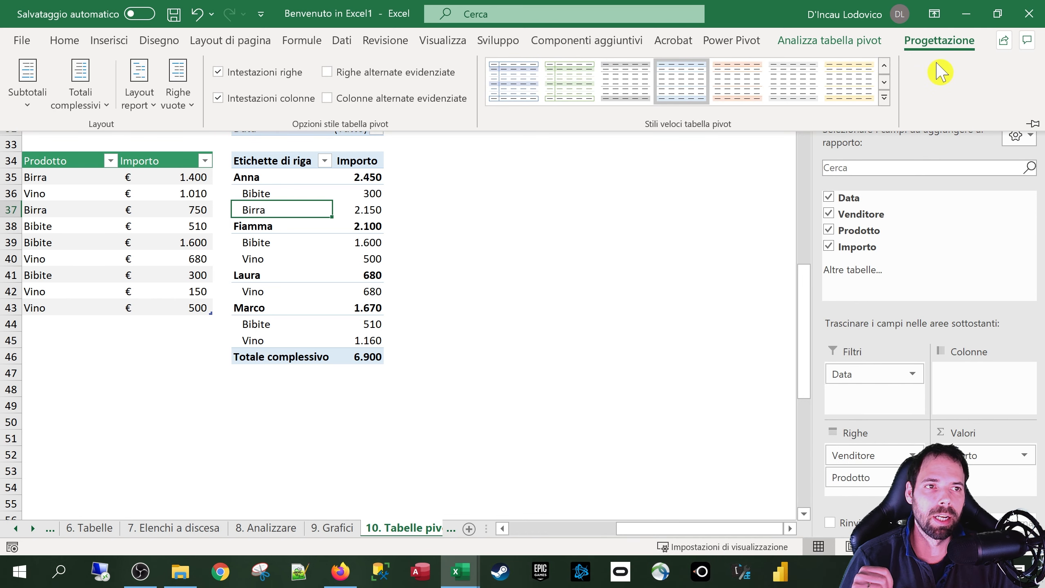
click(884, 97)
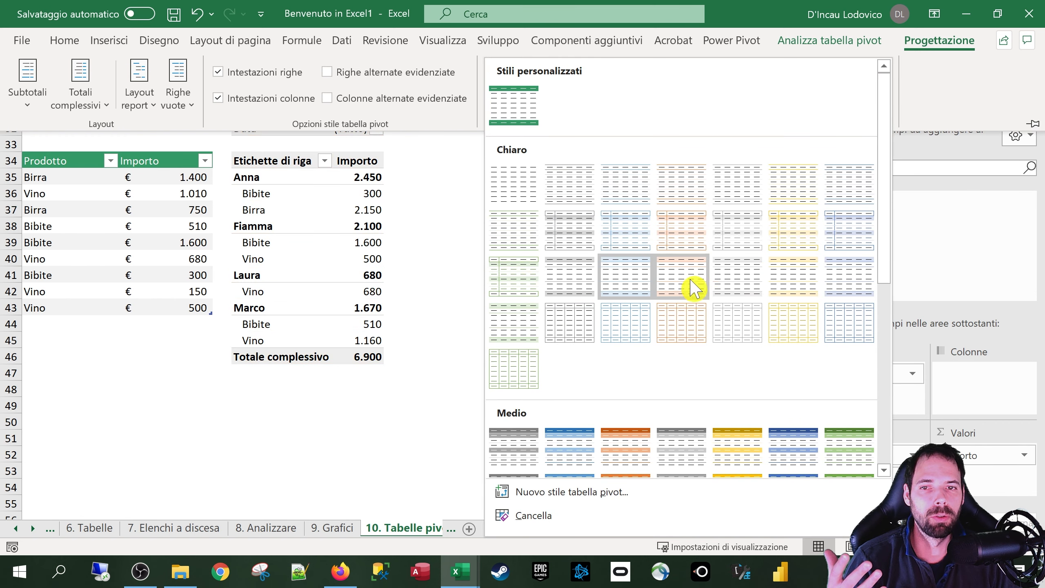
click(948, 85)
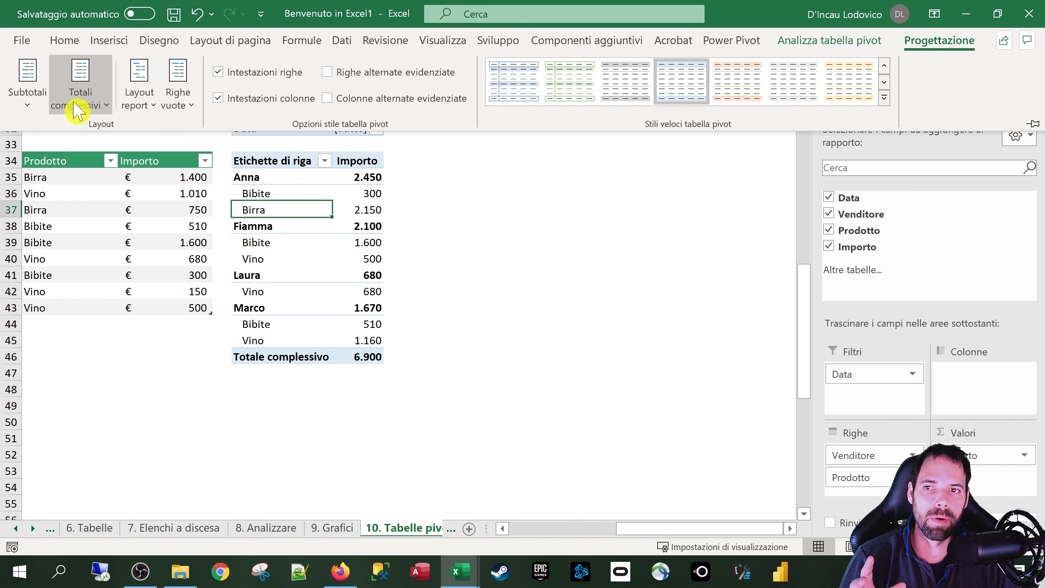
Change the pivot table's report layout to tabular form (Mostra in formato tabella).
click(145, 105)
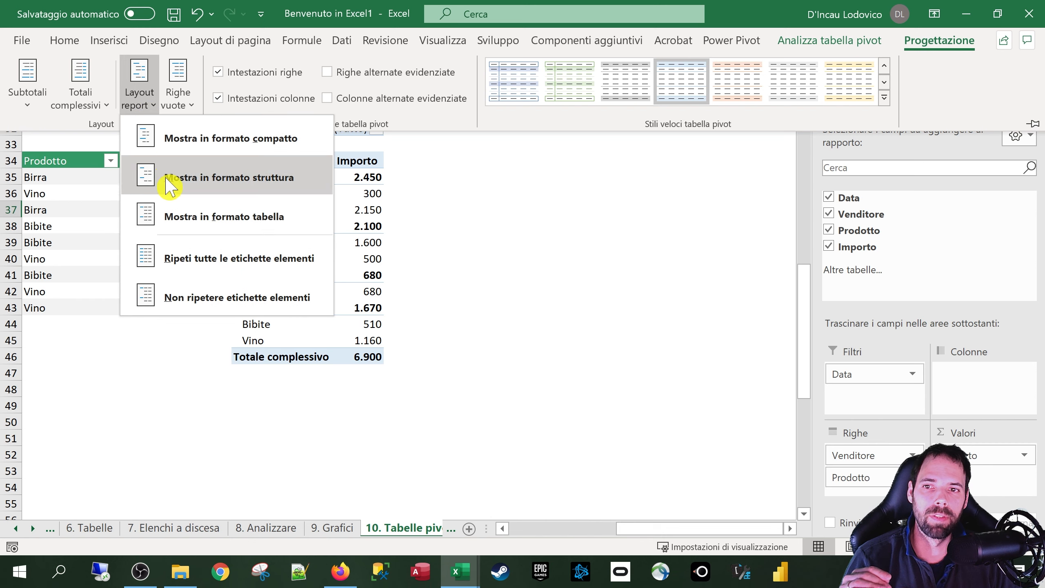
click(228, 230)
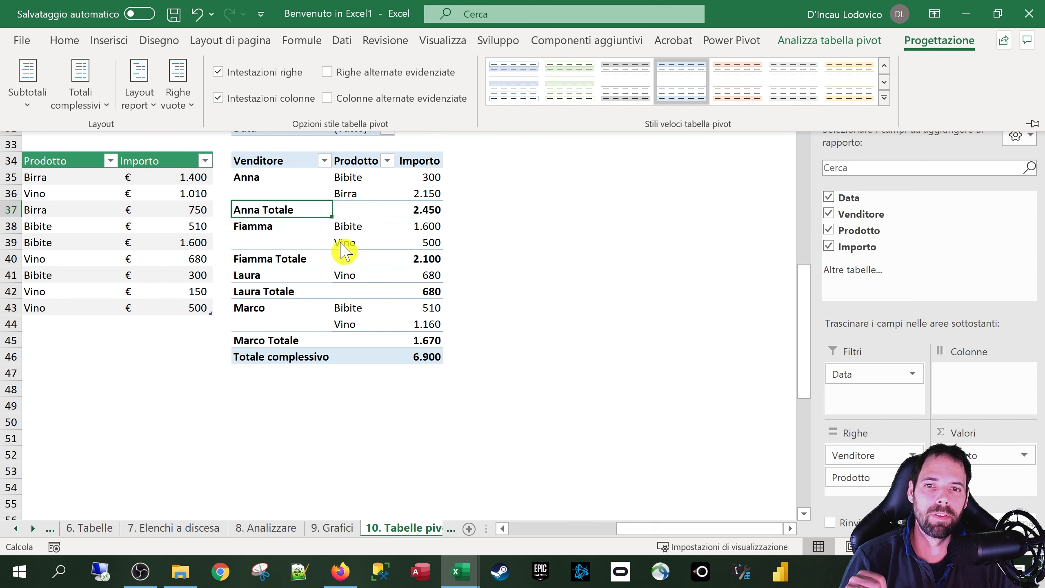
click(235, 210)
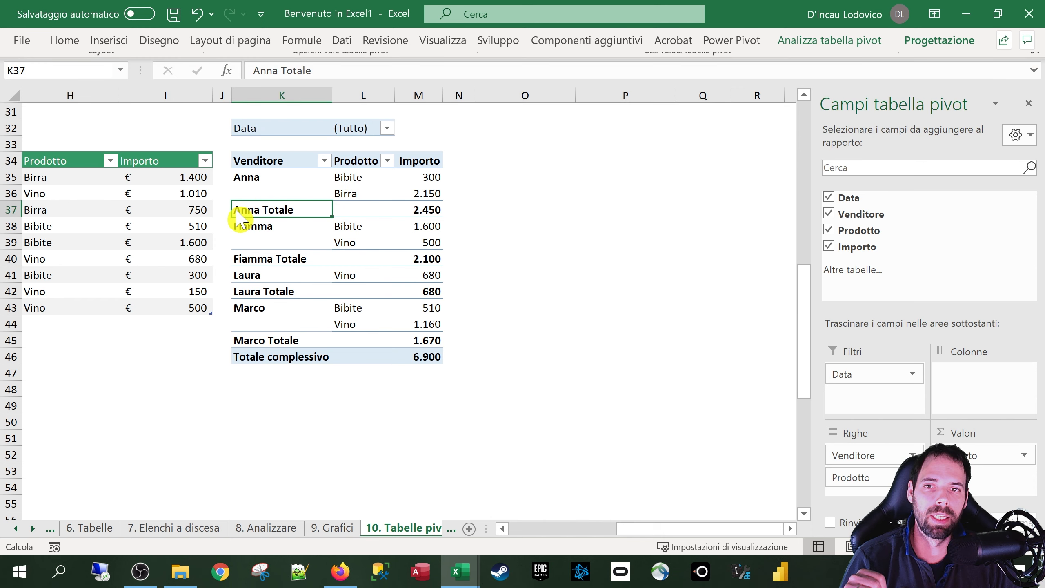
click(235, 209)
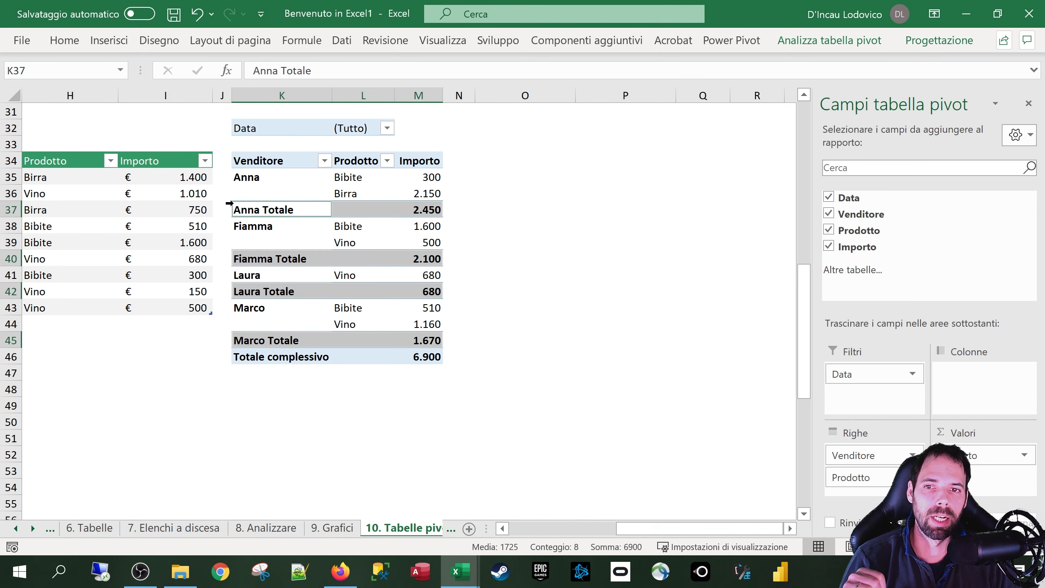
click(229, 192)
click(224, 193)
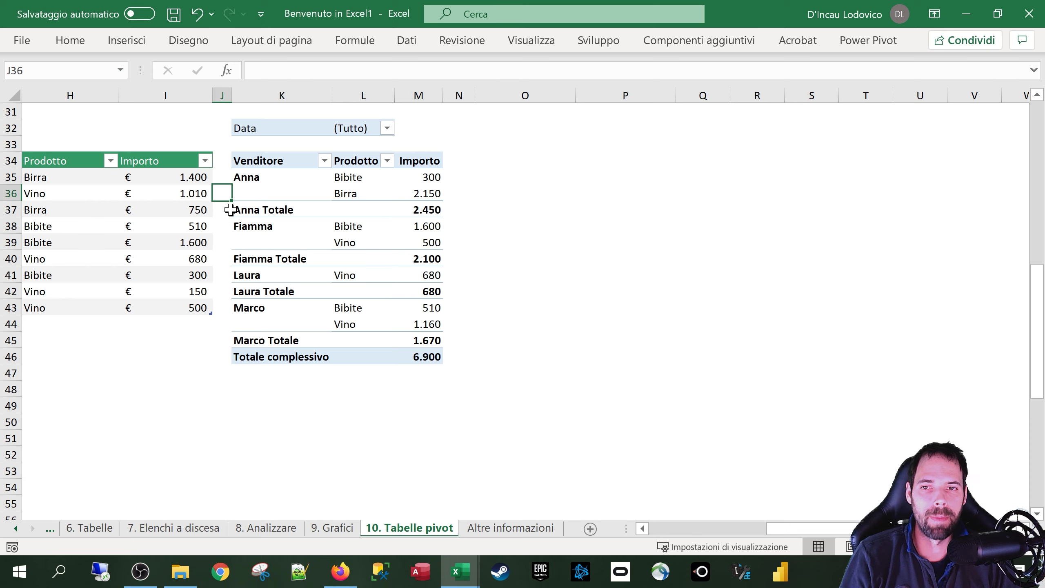
Select all the sellers' subtotal rows in the pivot table together and fill them with the light grey theme colour.
key(super+plus)
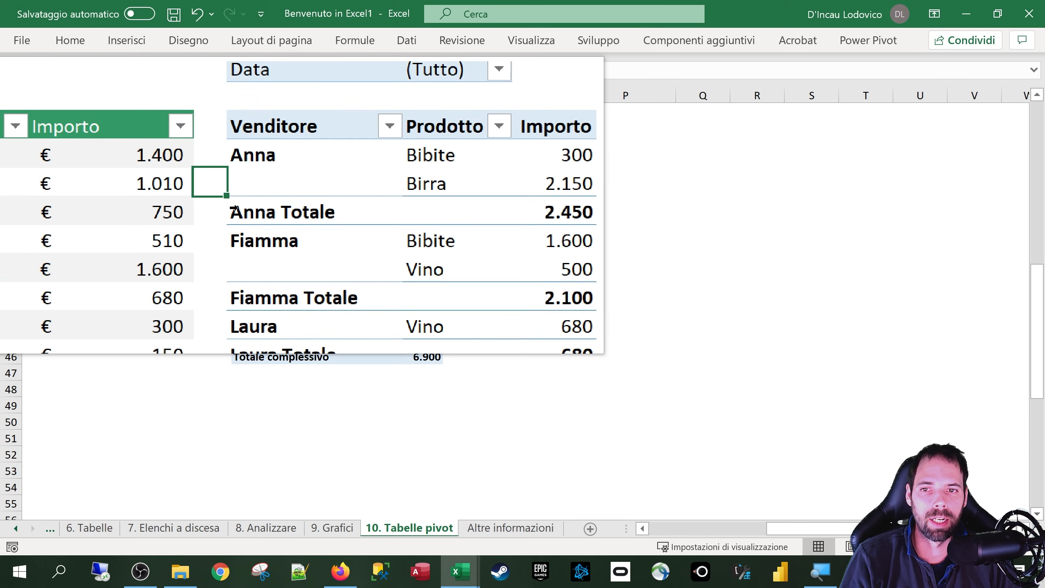
click(233, 203)
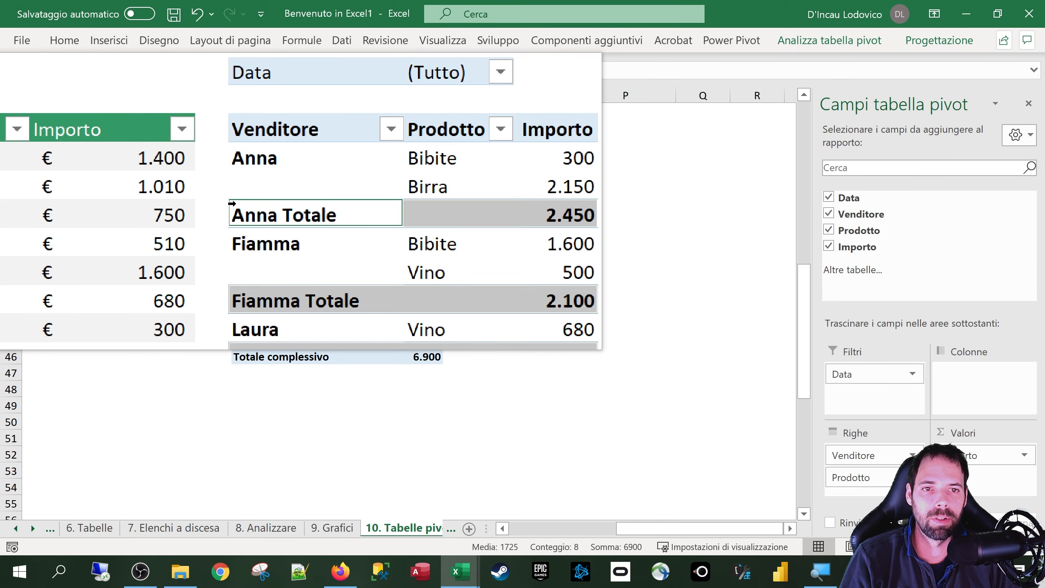
key(super+Escape)
click(62, 41)
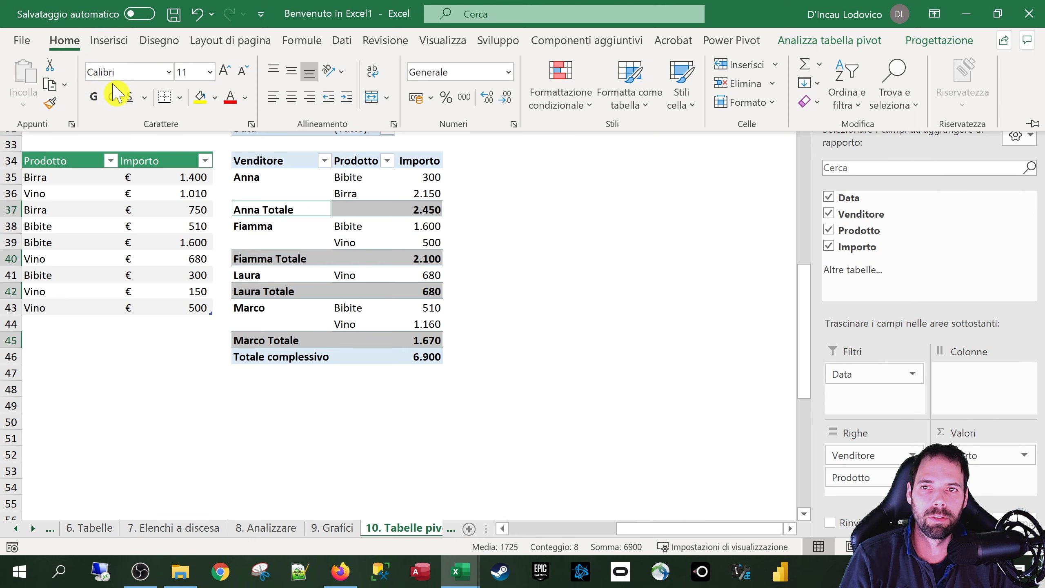
click(214, 98)
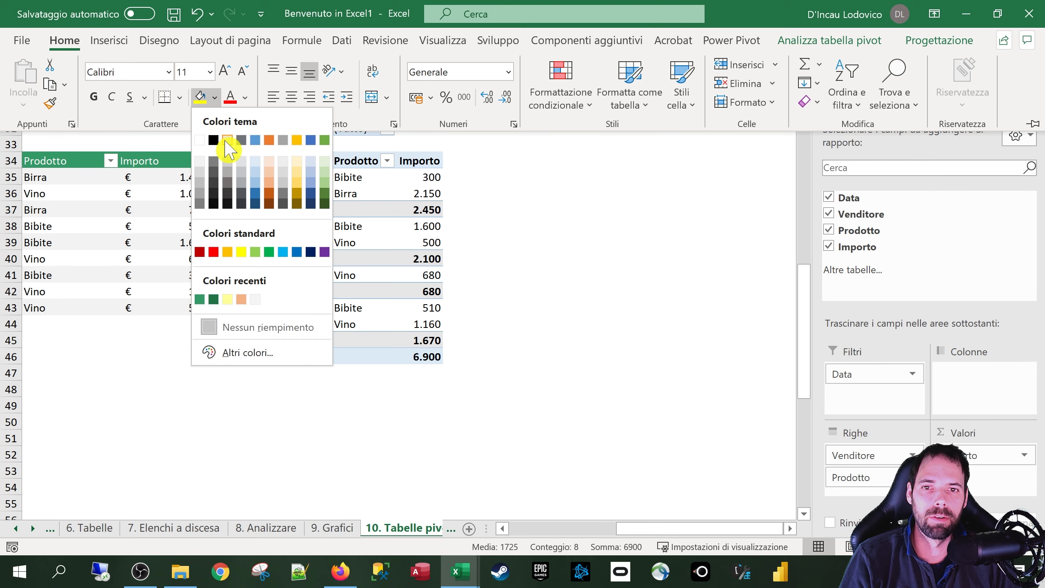
click(224, 139)
click(505, 297)
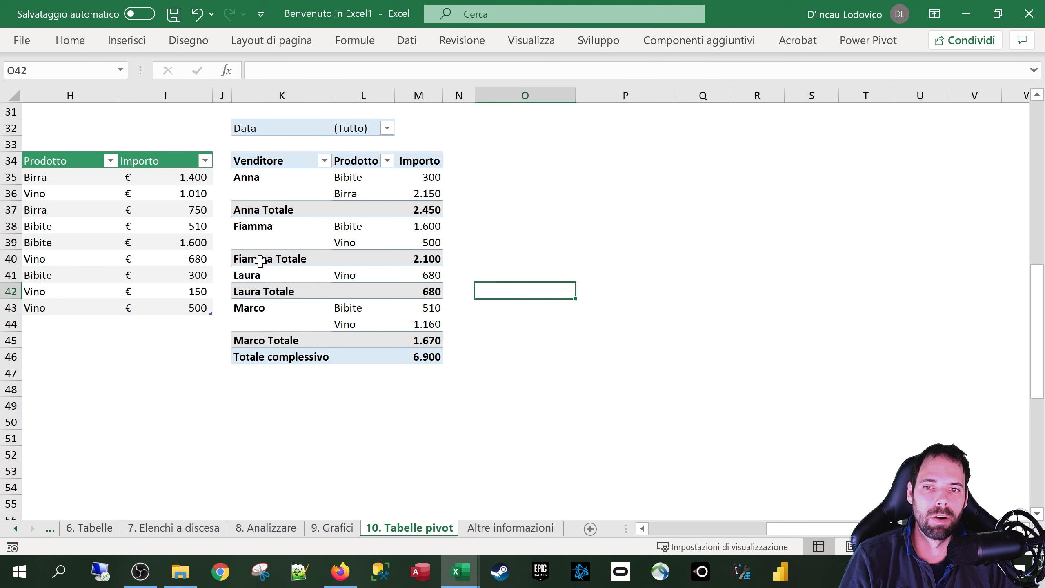
Remove the Venditore subtotals from the pivot table.
click(272, 207)
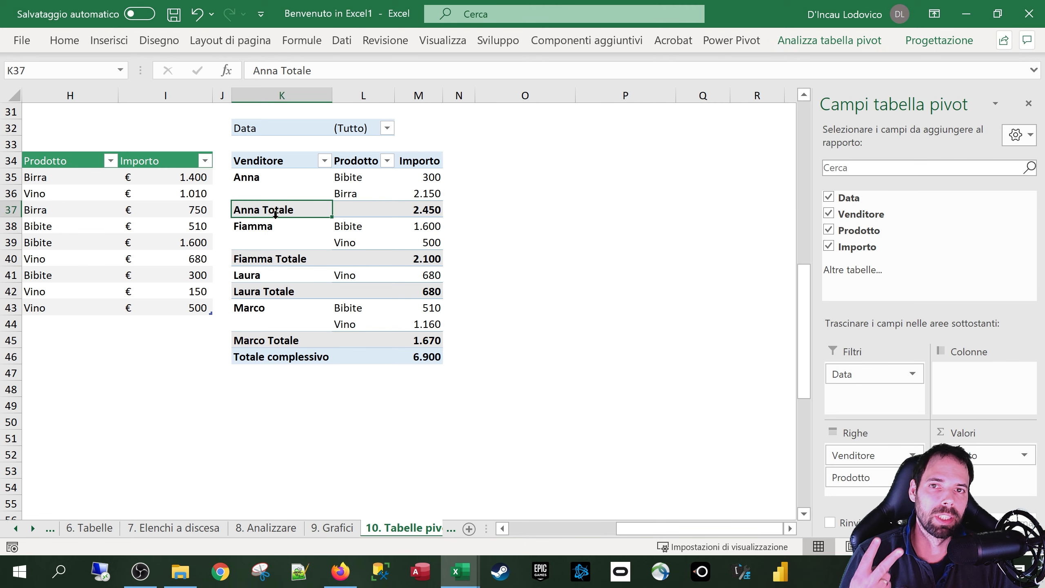
right_click(276, 213)
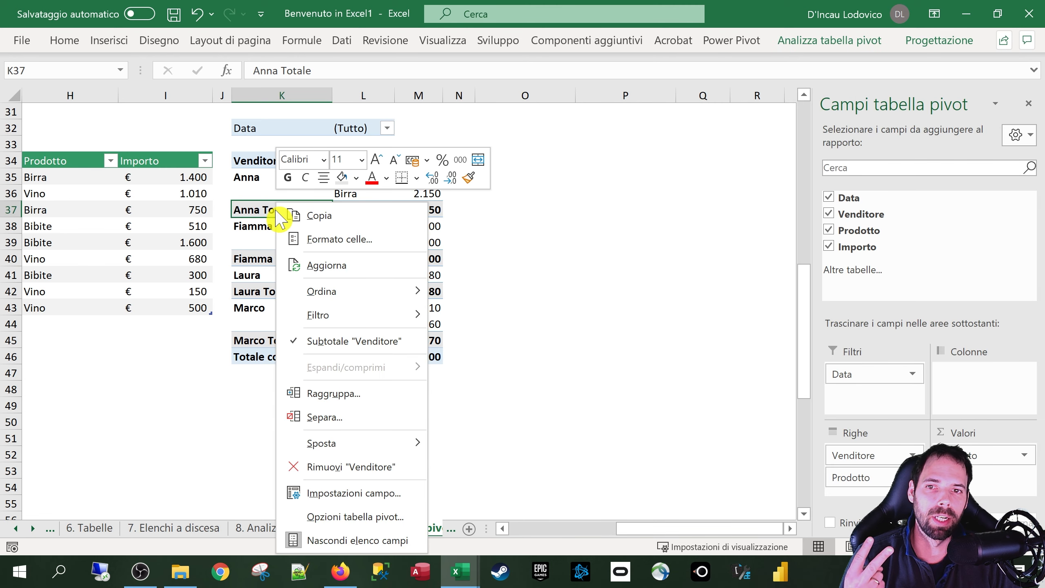
click(313, 341)
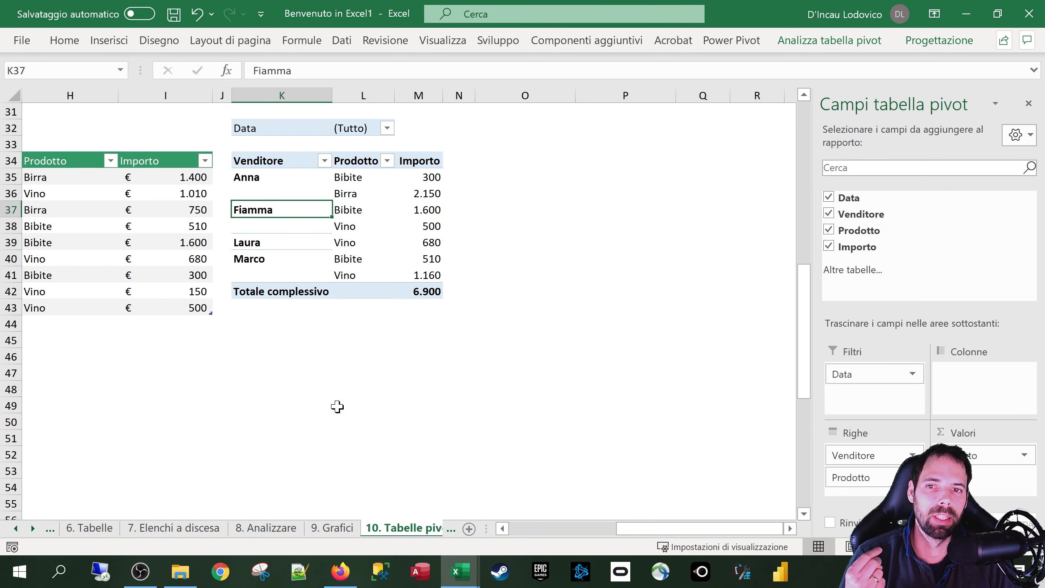
Check the subtotal option for the Venditore and Prodotto fields without changing either one.
right_click(284, 210)
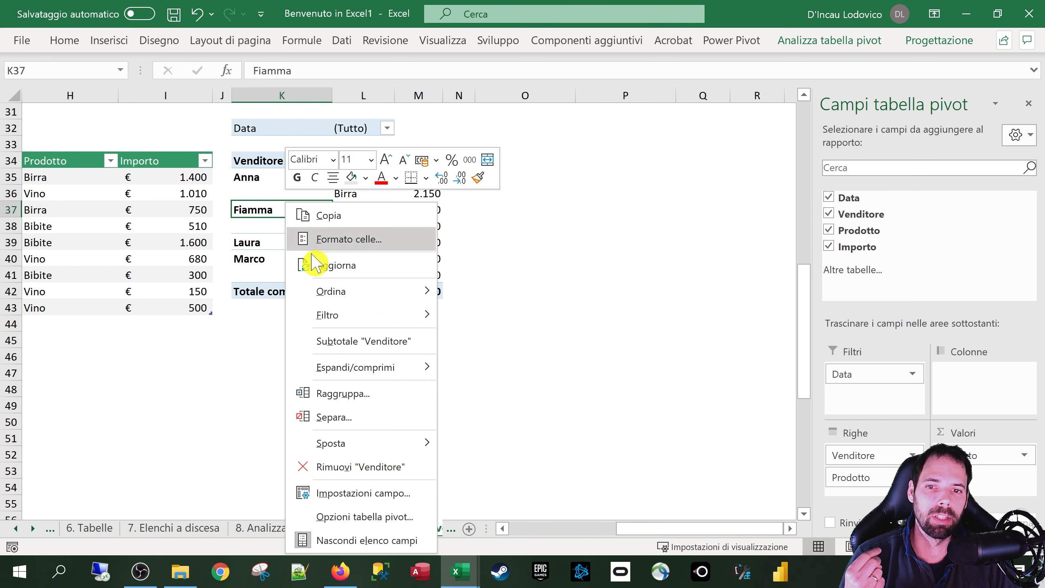
click(271, 188)
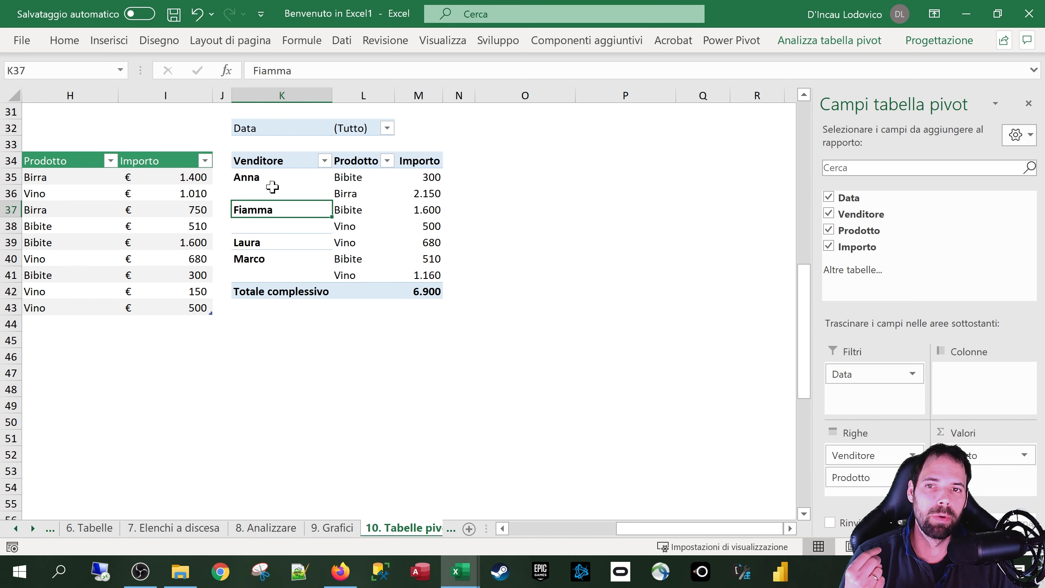
right_click(361, 209)
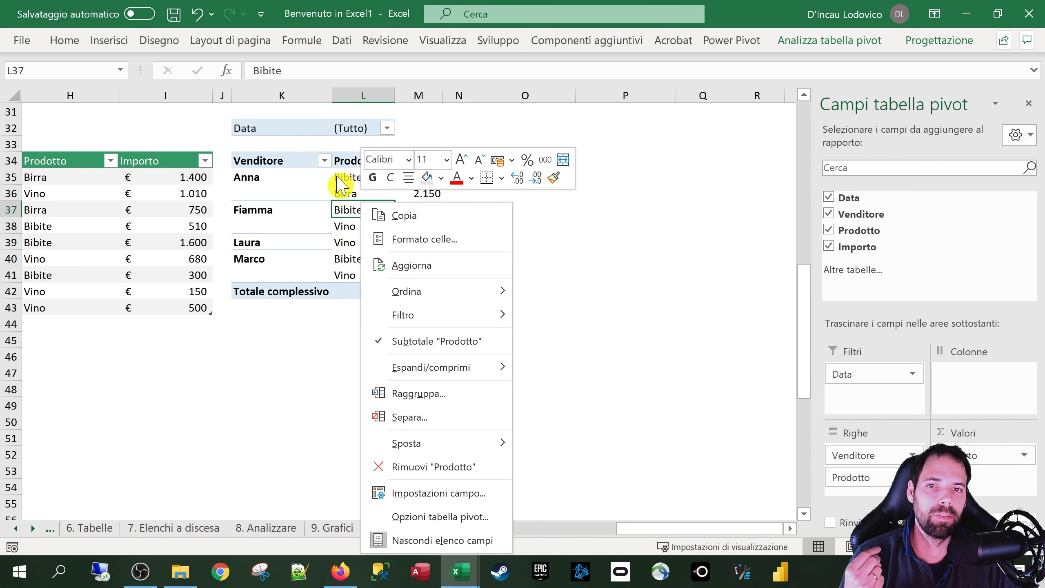
key(Escape)
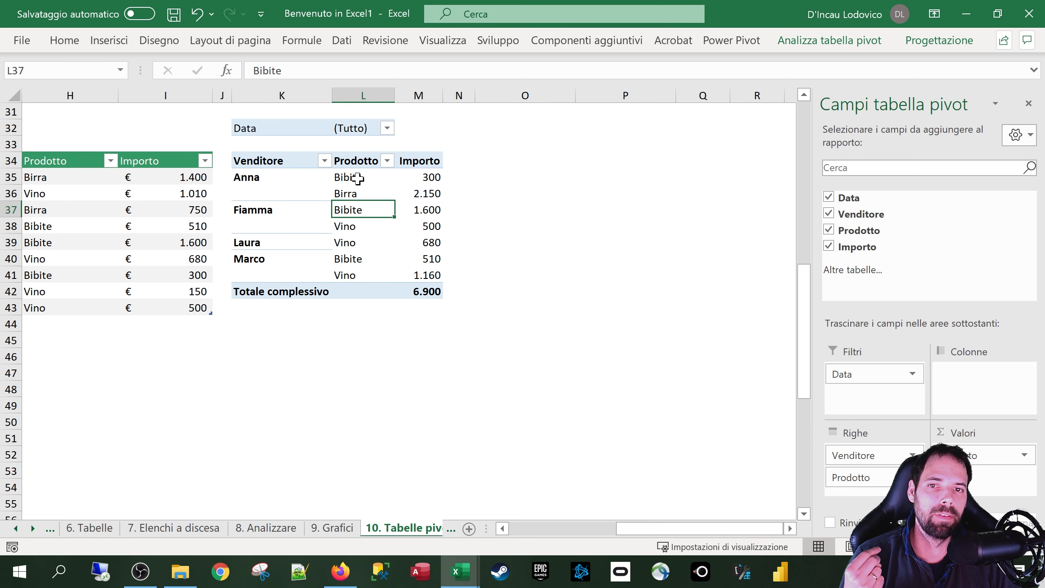
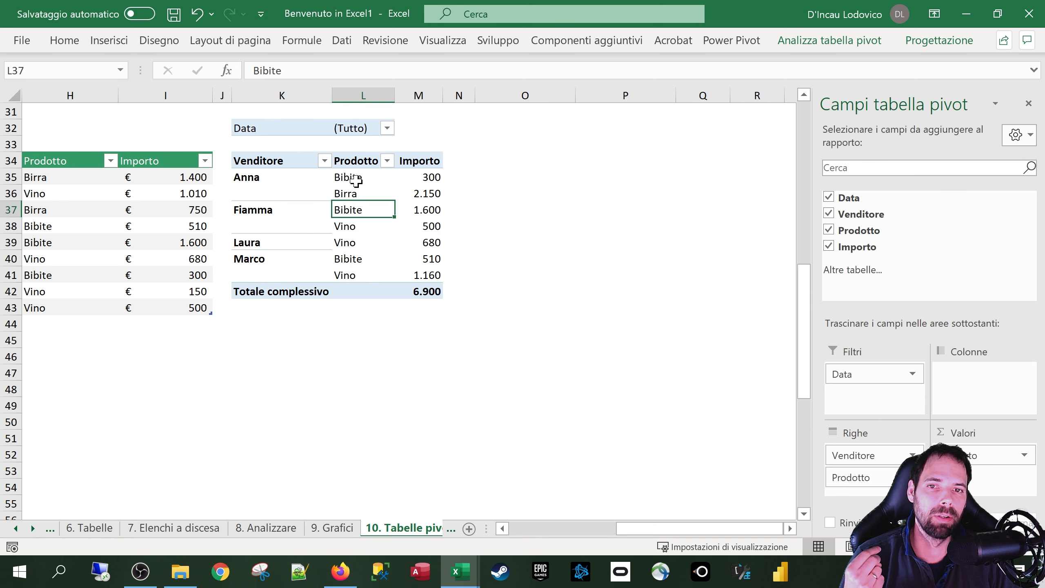
Turn the Venditore subtotals back on in the pivot table.
click(348, 225)
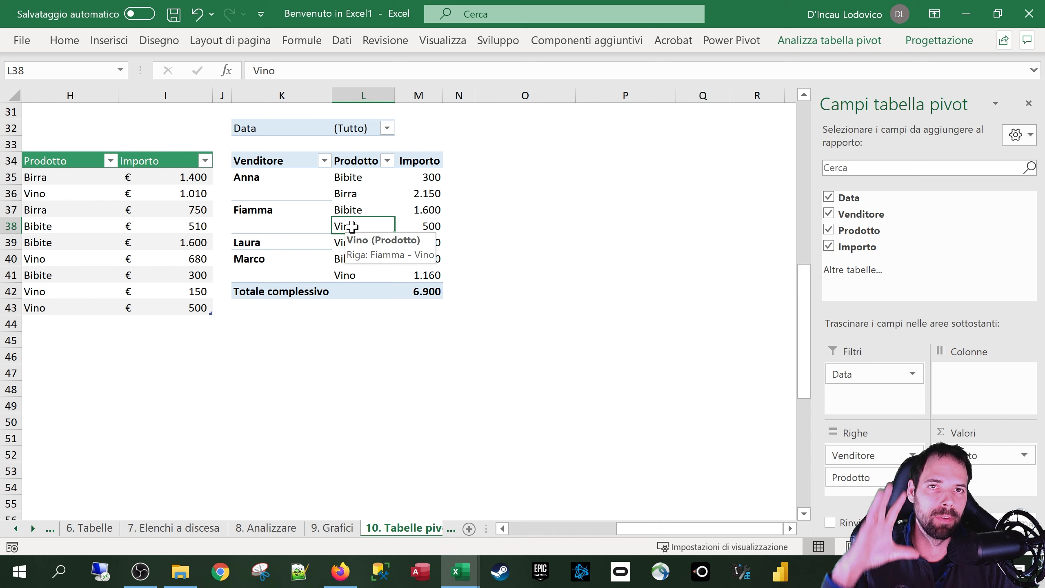
right_click(281, 210)
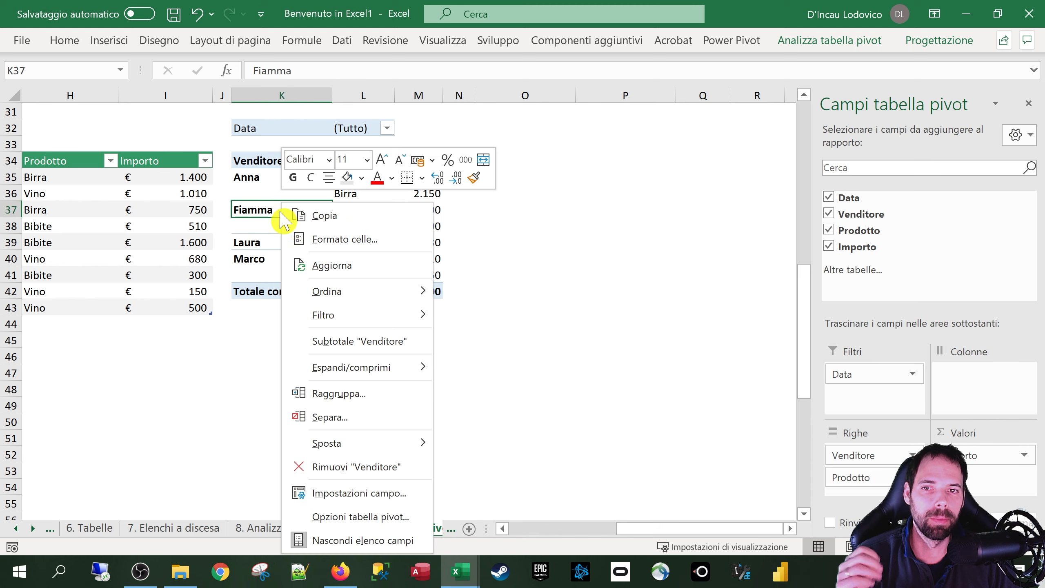
click(349, 341)
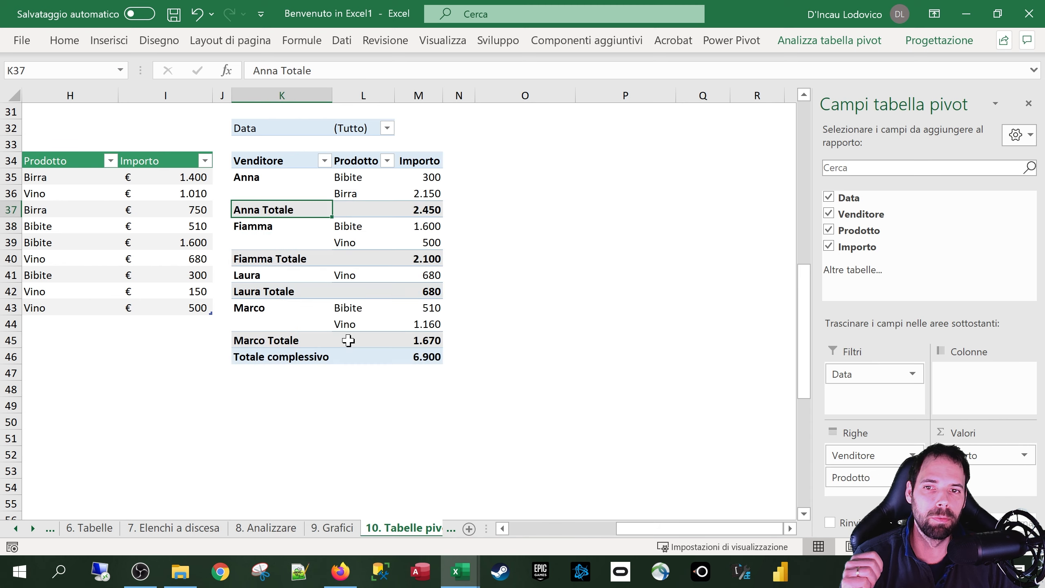
Try to show all the pivot table's subtotals at the start of each group.
click(931, 40)
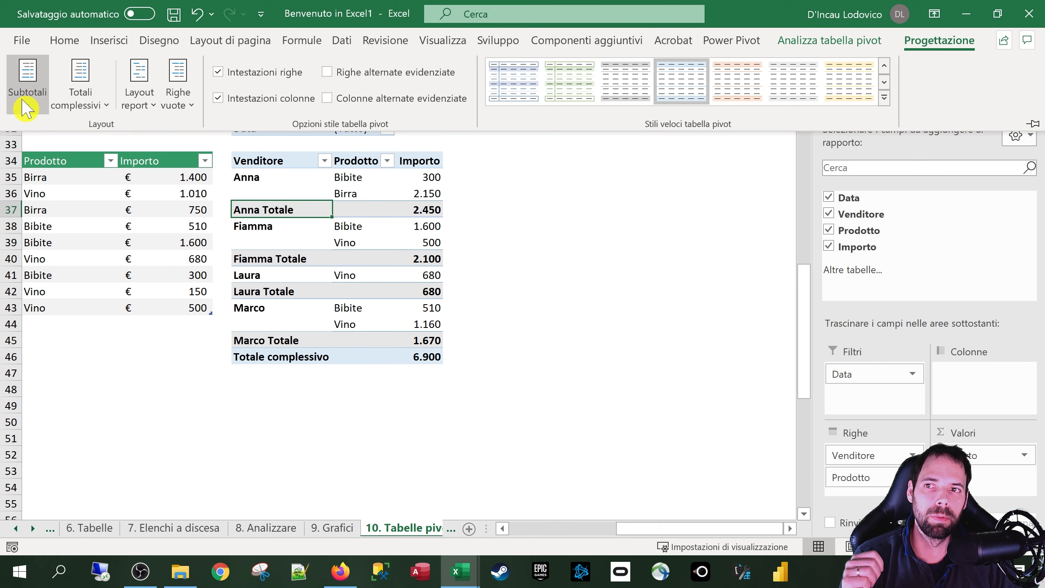
click(26, 85)
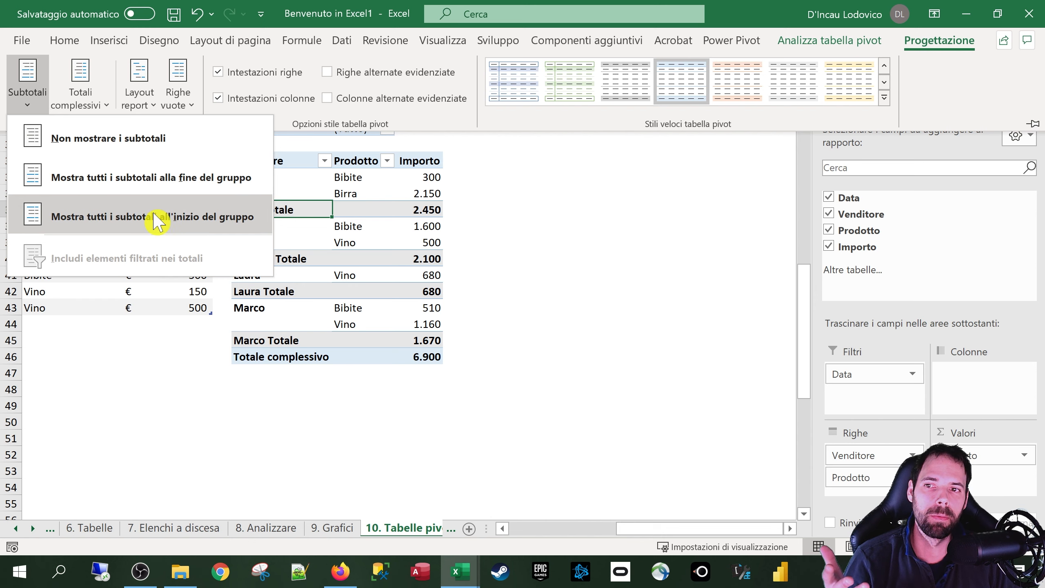
click(181, 194)
click(33, 89)
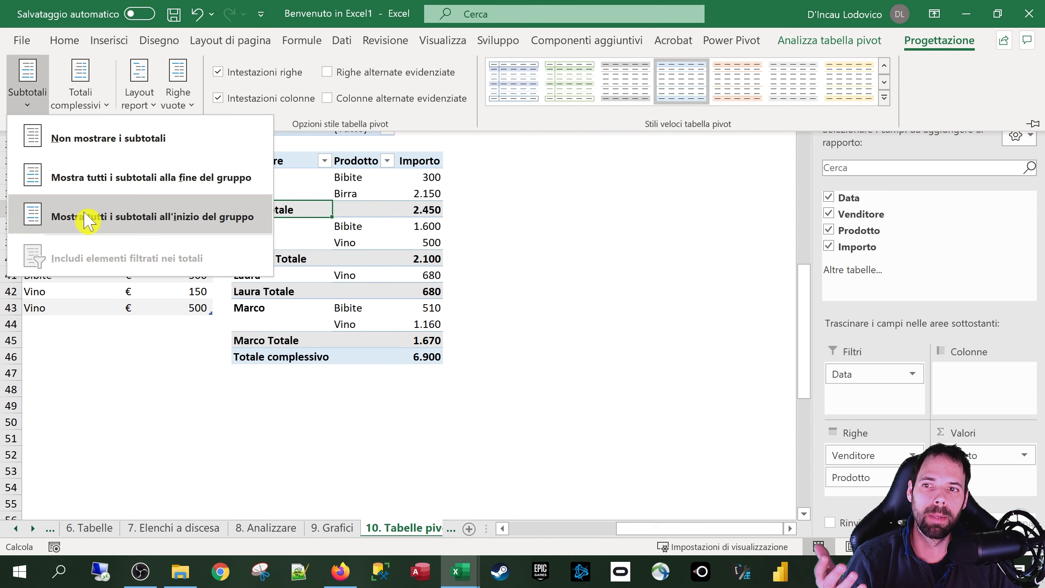
click(99, 229)
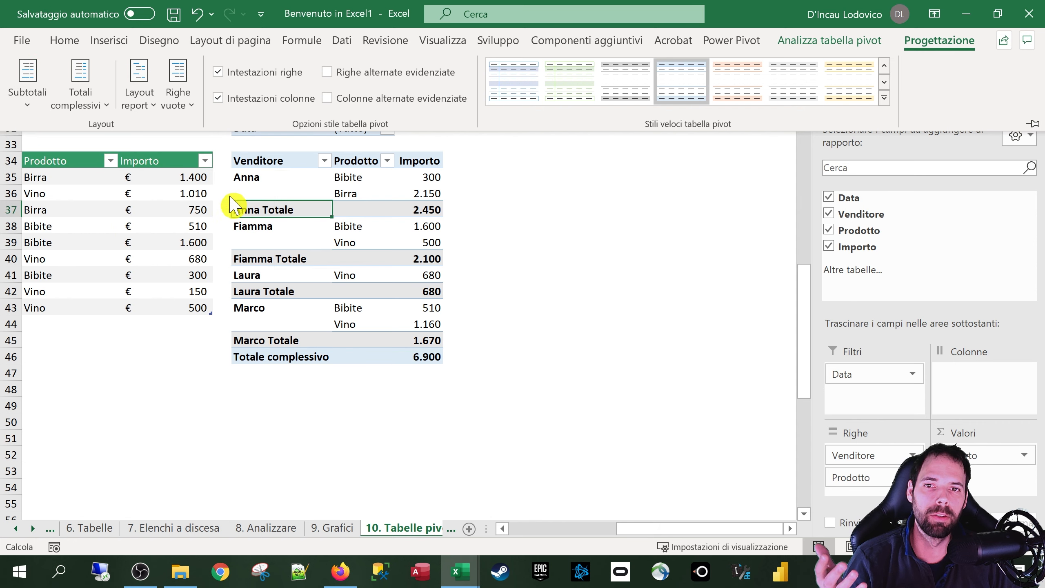
click(29, 95)
click(97, 216)
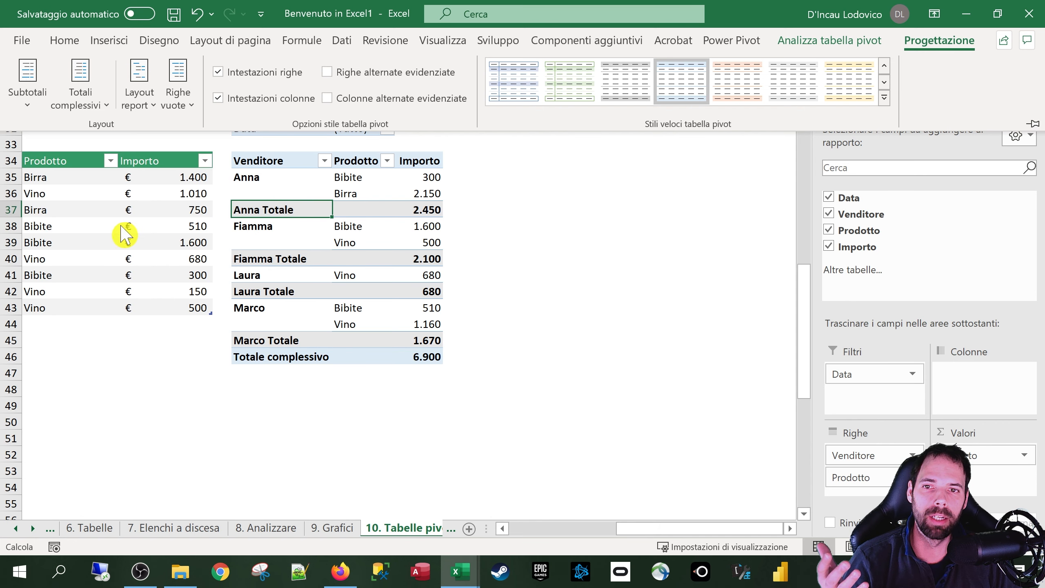
click(285, 202)
click(285, 208)
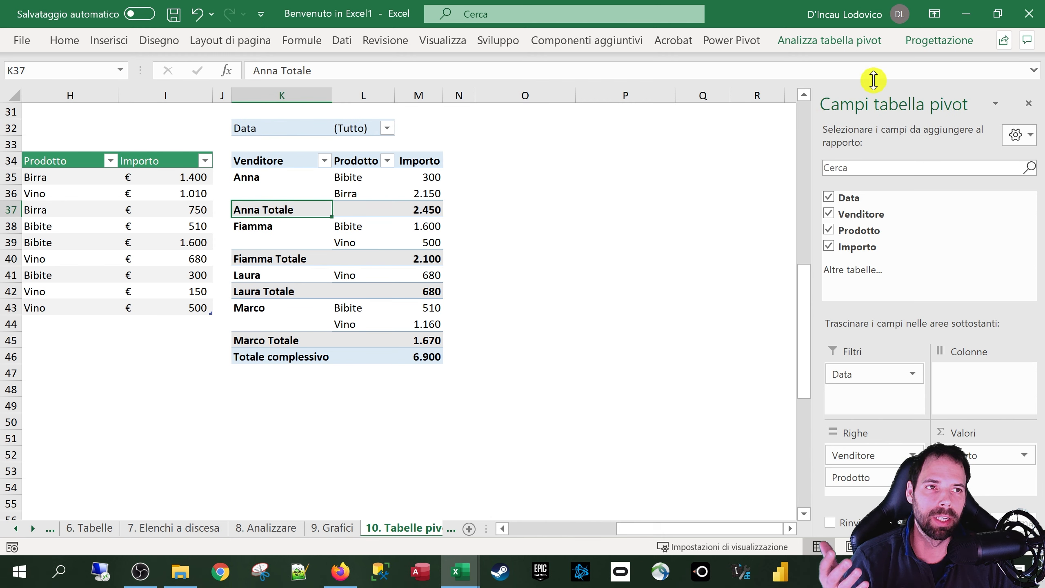
Turn off all subtotals in the pivot table.
click(934, 41)
click(27, 92)
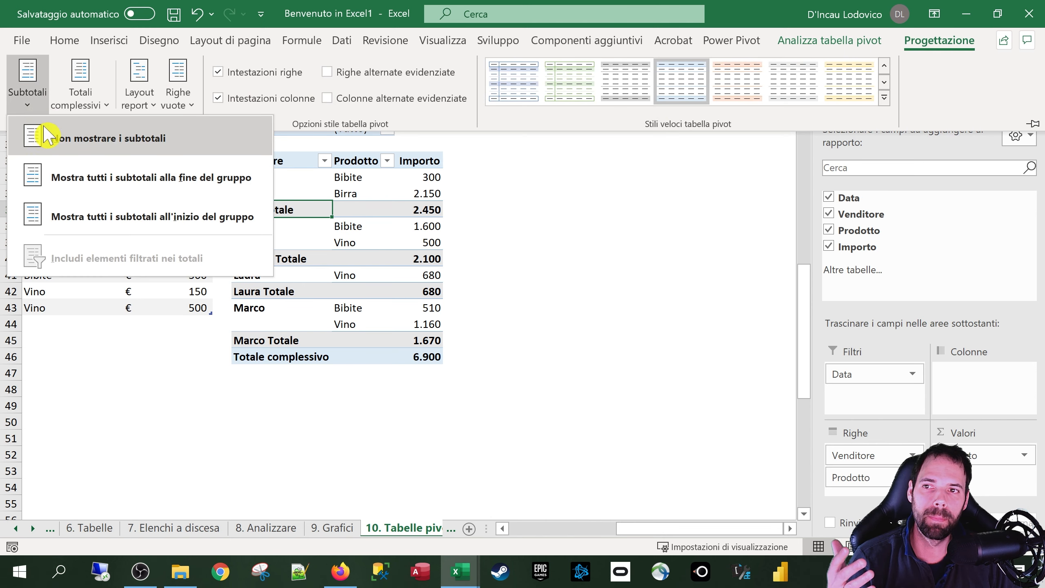
click(57, 144)
Check the subtotal option for a Prodotto item and a Venditore item without changing either one.
right_click(362, 196)
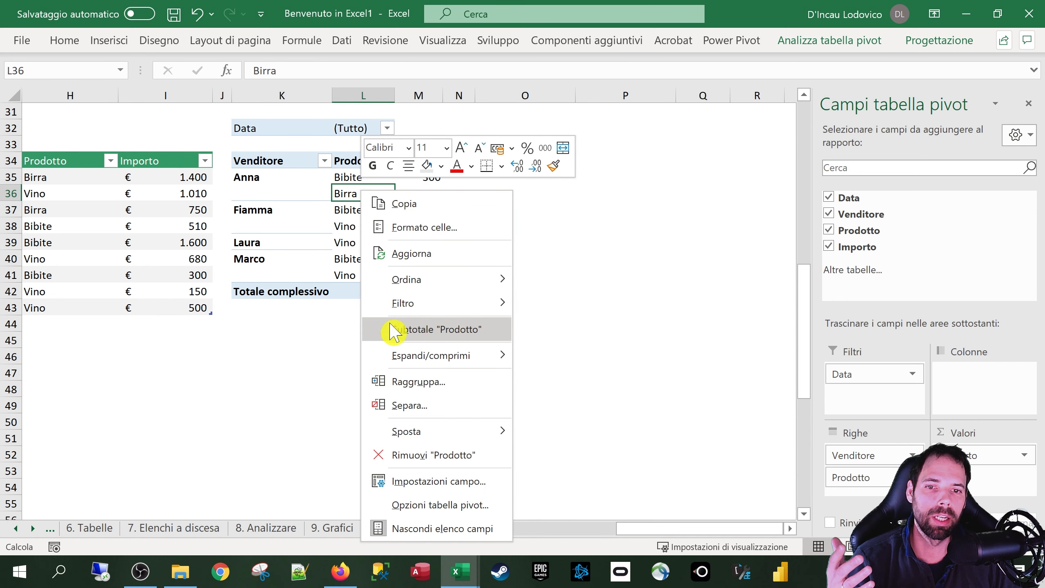
click(275, 210)
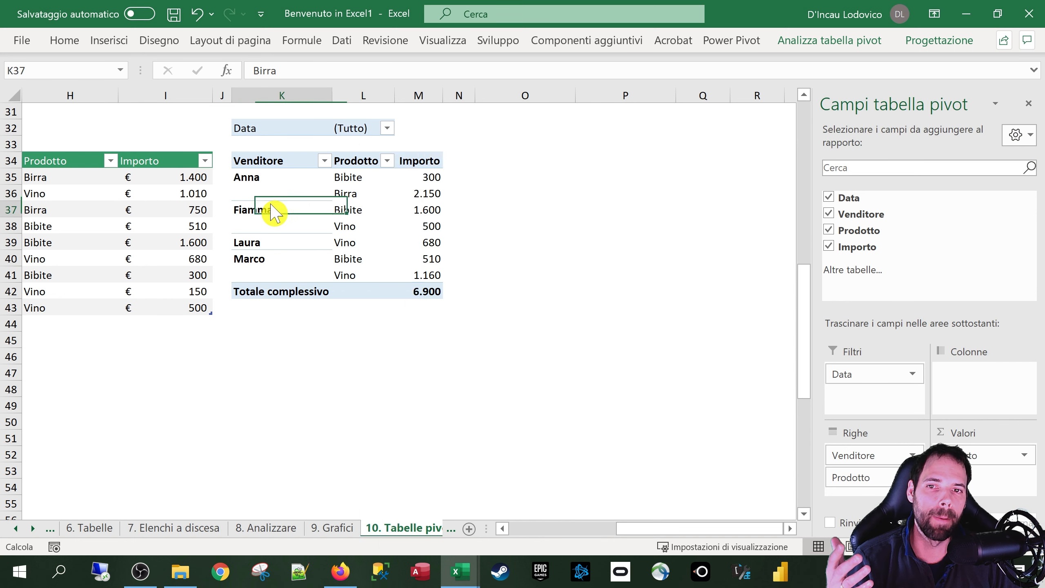
right_click(275, 210)
click(252, 195)
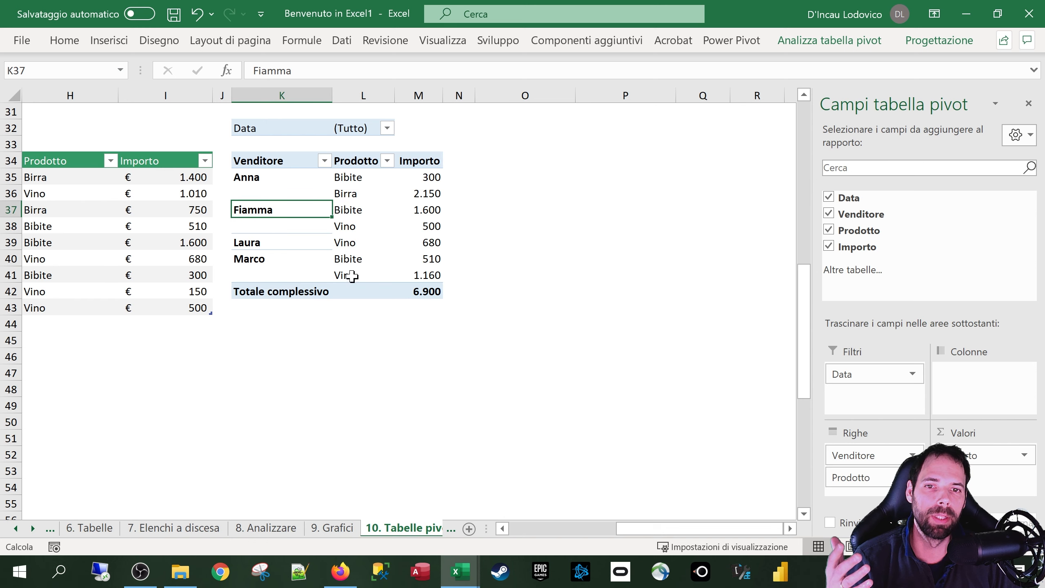
Try the pivot table's grand totals on for rows and columns, and set them to on for rows only.
click(926, 40)
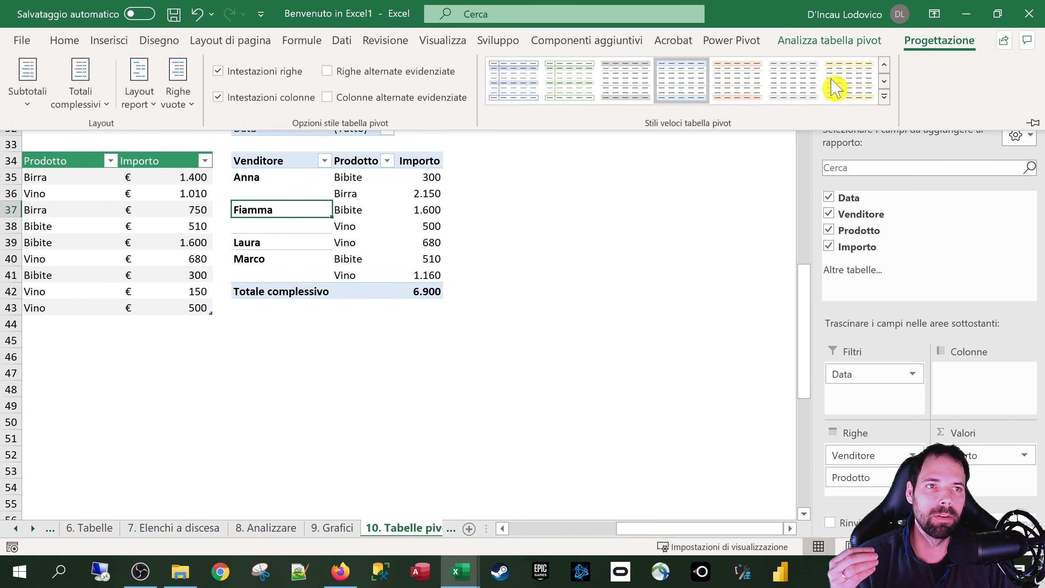
click(82, 103)
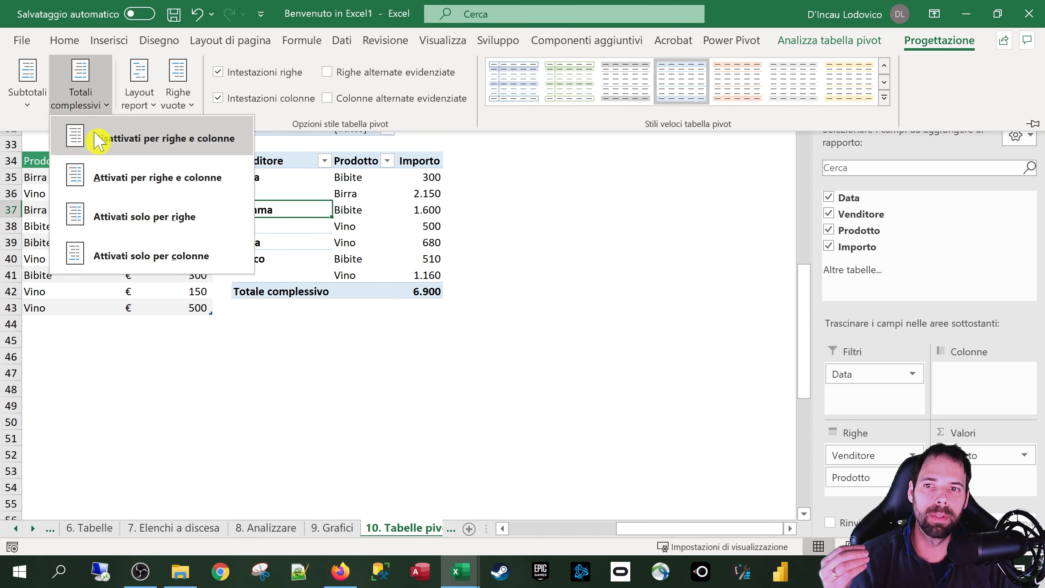
click(108, 178)
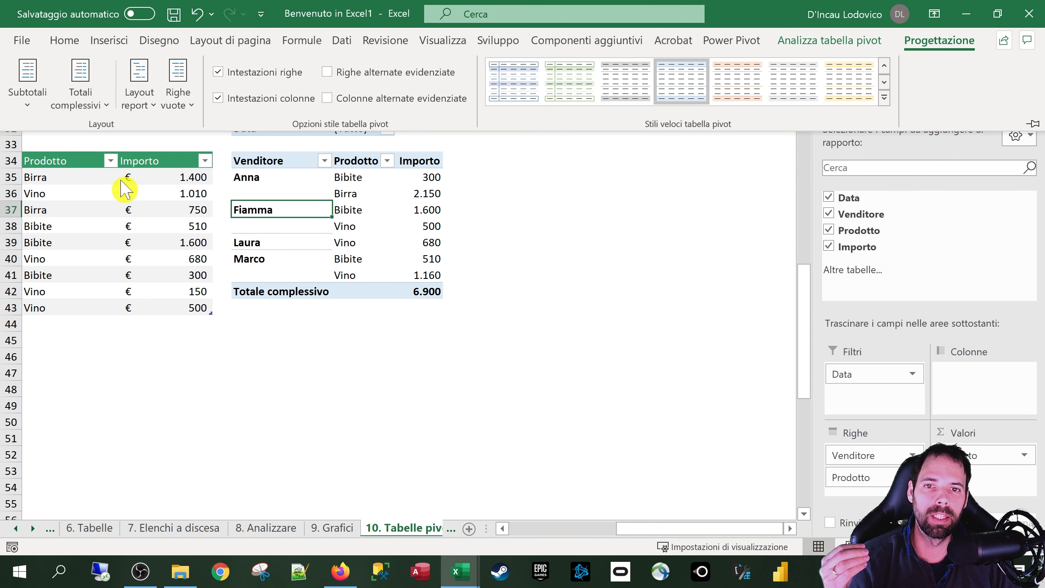
click(82, 106)
click(117, 216)
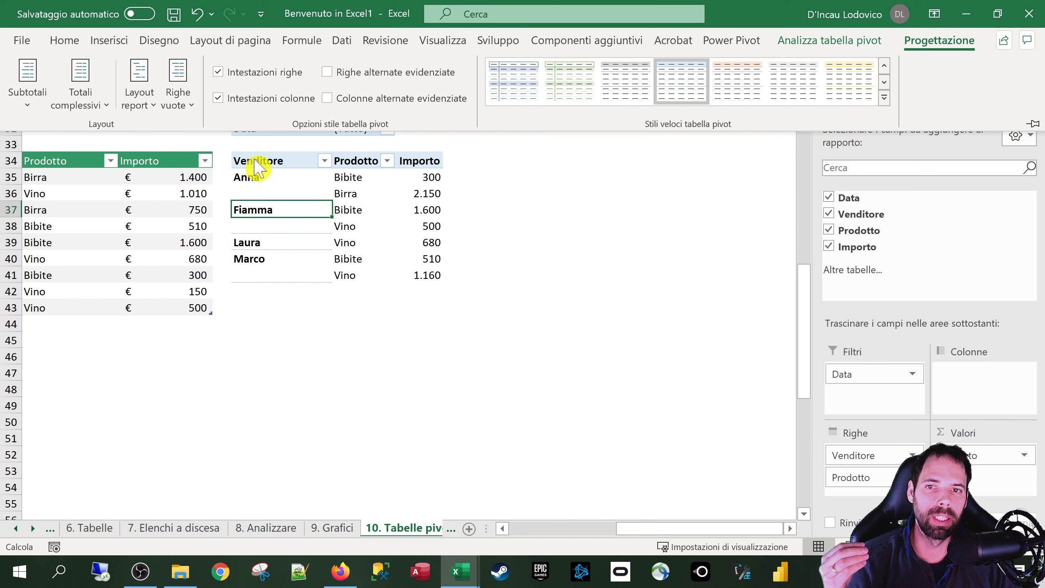
click(284, 203)
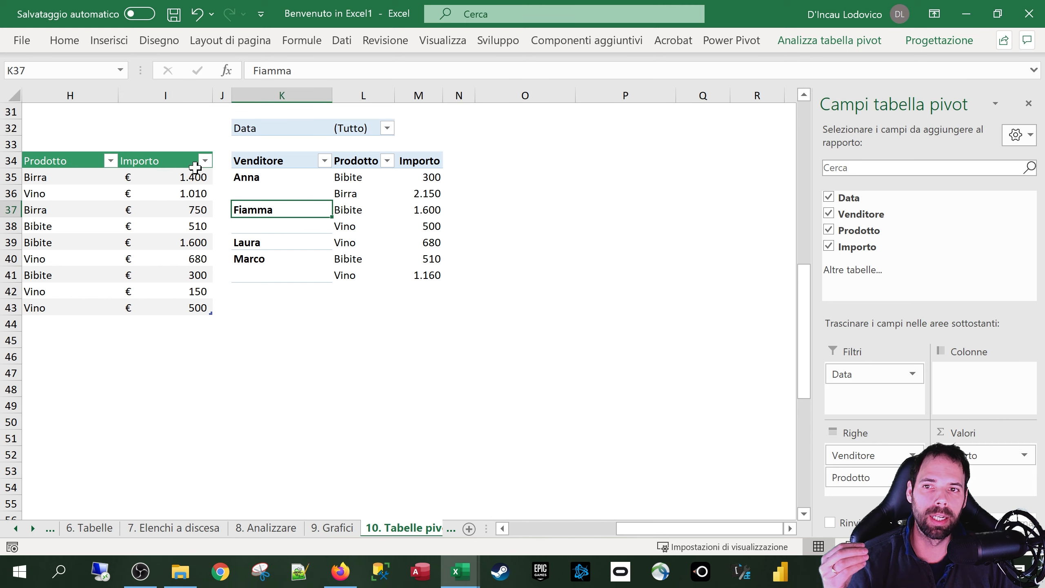
Insert an empty column between the source data table and the pivot table.
right_click(243, 95)
click(288, 238)
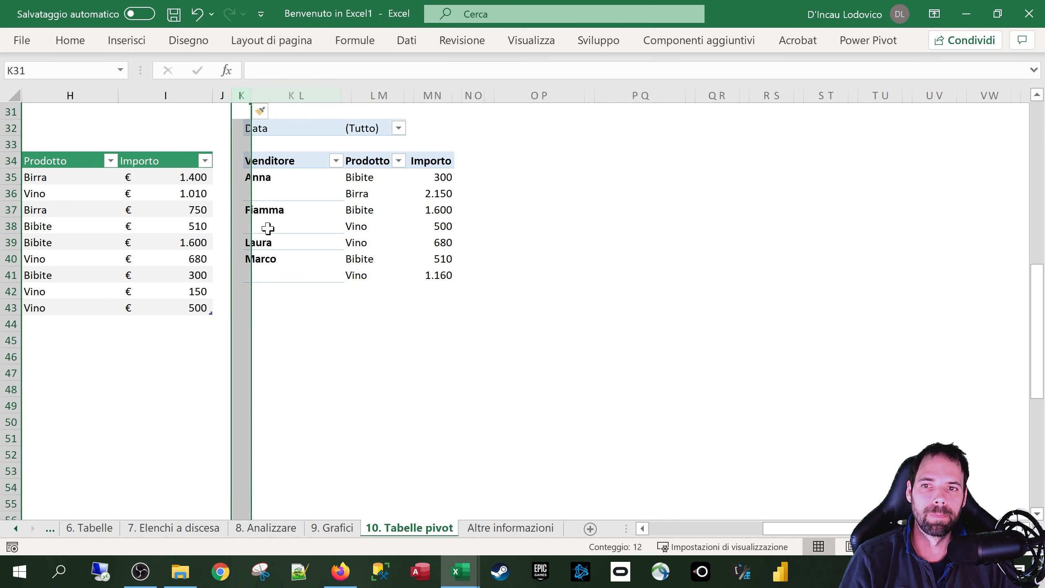
click(222, 208)
Copy the source table's Importo column with its header into adjacent column J, starting at J34, and autofit that column's width.
drag(181, 160, 181, 306)
key(ctrl+c)
click(222, 161)
key(ctrl+v)
click(233, 95)
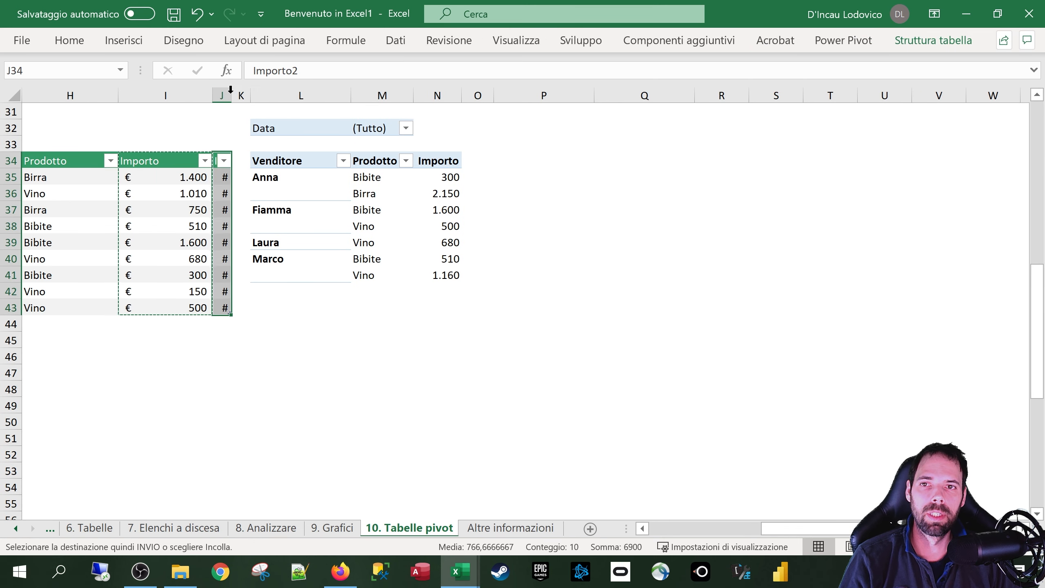
double_click(232, 95)
Enter 2342, 23 and 23423 in Importo2 cells J35 to J37, and the filler text wef in J38 and wer in J40.
click(251, 194)
key(Escape)
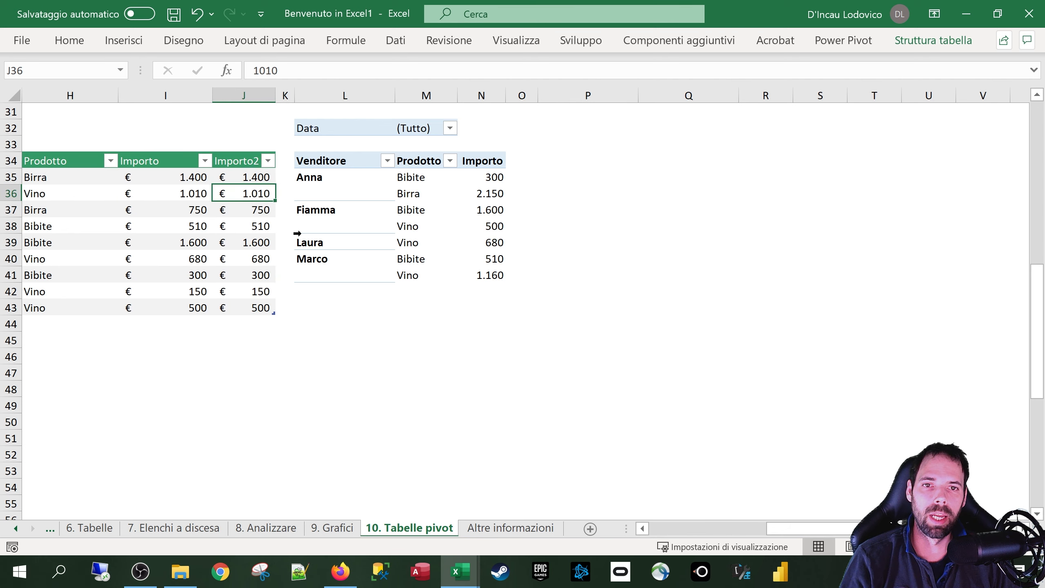
text(23)
click(257, 177)
text(2342)
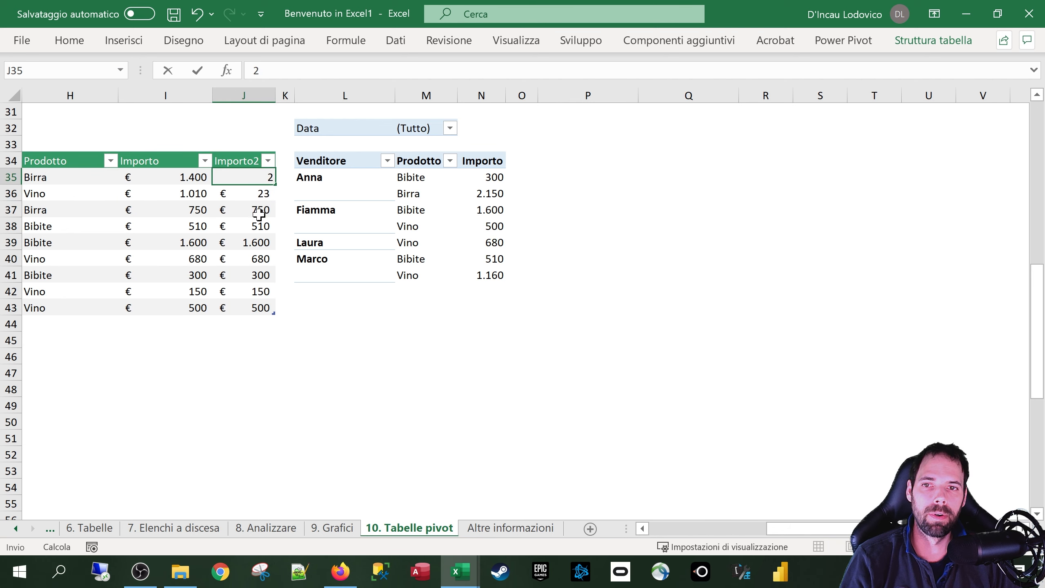
click(258, 226)
text(wef)
double_click(259, 255)
text(wer)
click(252, 209)
text(23423)
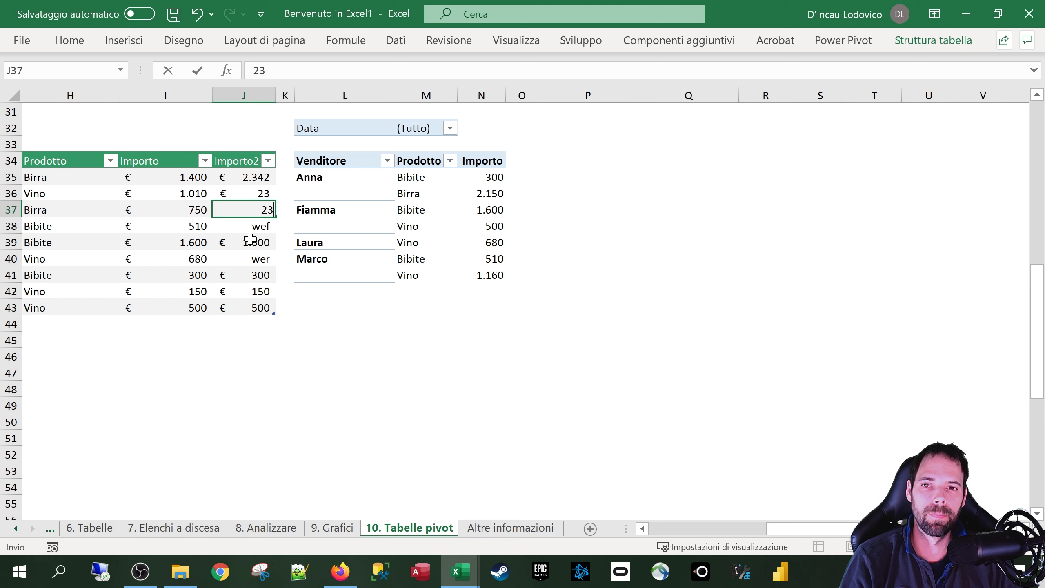
Set Importo2 cells J38 and J39 to 234, J40 to 23444 and J42 to 434.
click(251, 242)
text(234)
click(254, 227)
text(234)
click(259, 255)
text(23.4)
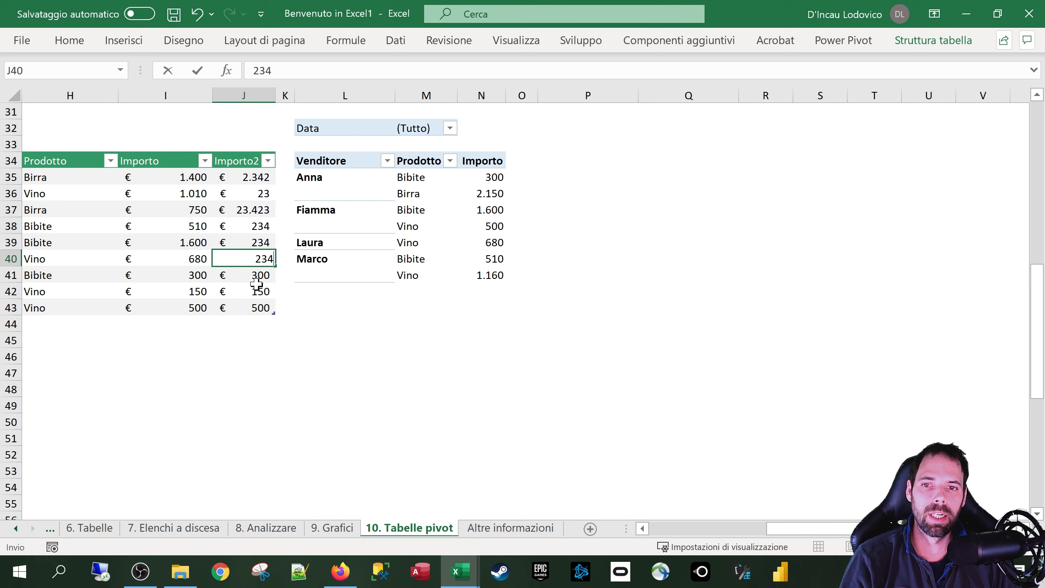
text(44)
key(Return)
key(Return)
text(434)
click(257, 226)
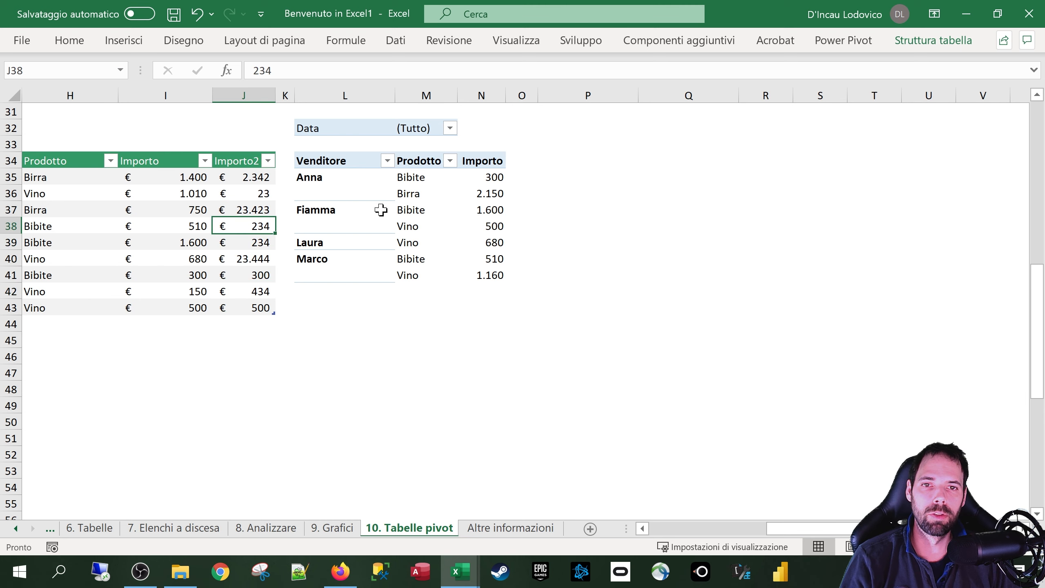
Refresh the pivot table and add the Importo2 field to its values.
right_click(418, 203)
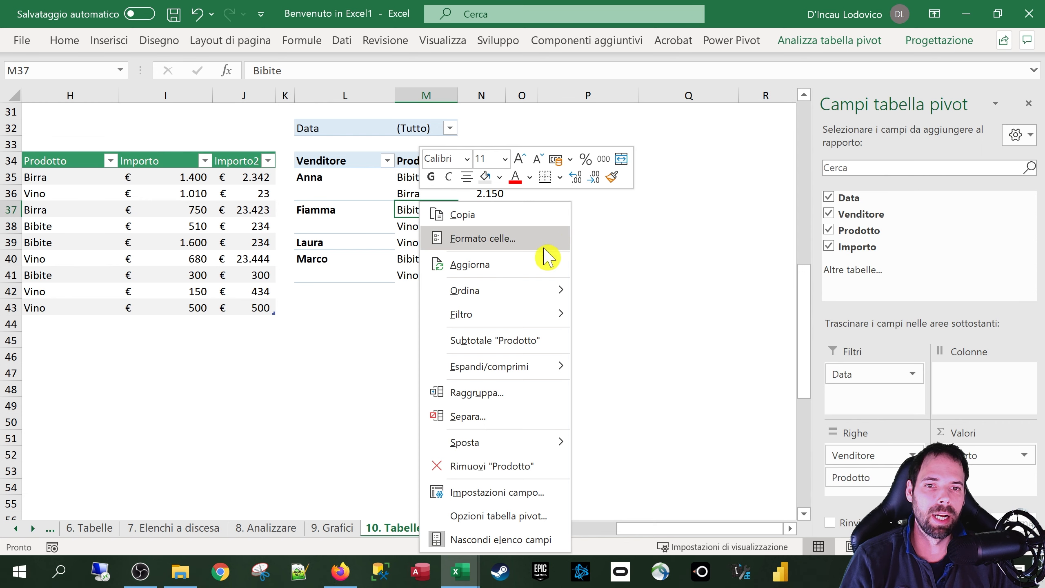
click(482, 266)
drag(857, 263, 988, 480)
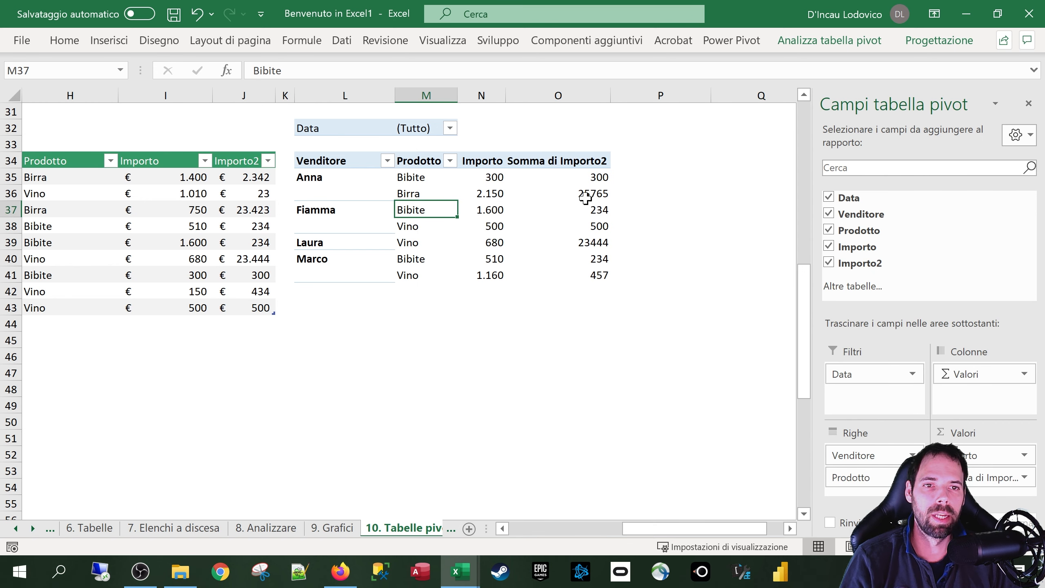
Open the value field settings for Somma di Importo2 at its custom name.
click(979, 479)
click(940, 461)
click(619, 276)
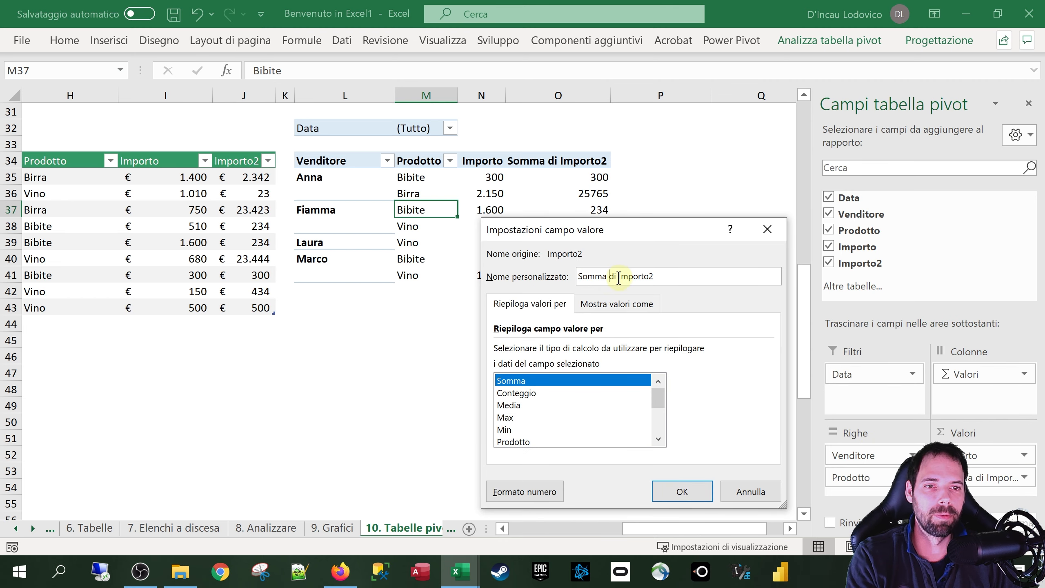
Rename the Somma di Importo2 value field to Importo2 and format it as Numero with 0 decimals and the thousands separator.
drag(618, 276, 531, 313)
key(BackSpace)
click(534, 491)
click(457, 194)
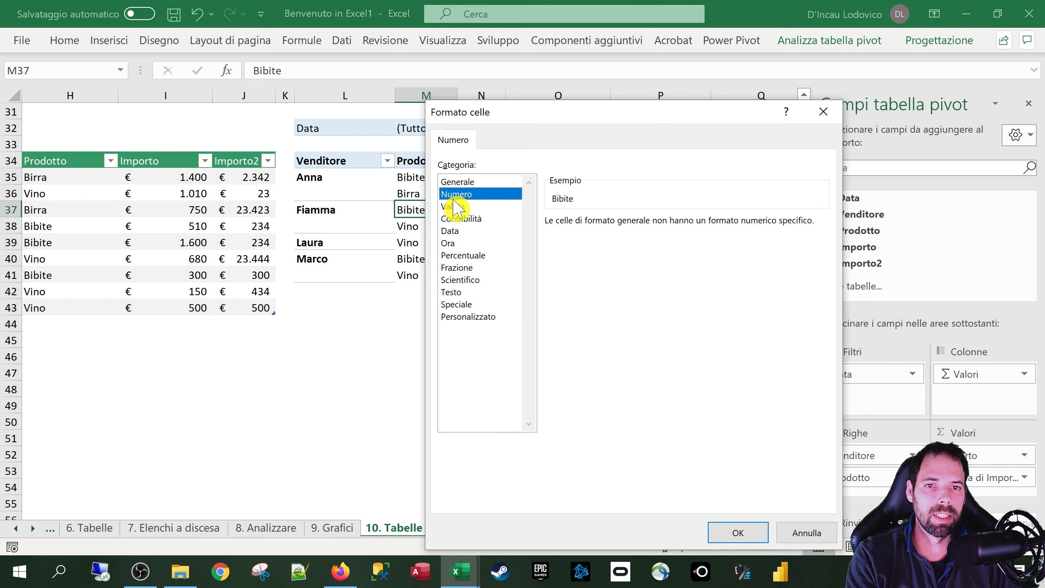
click(618, 246)
double_click(662, 226)
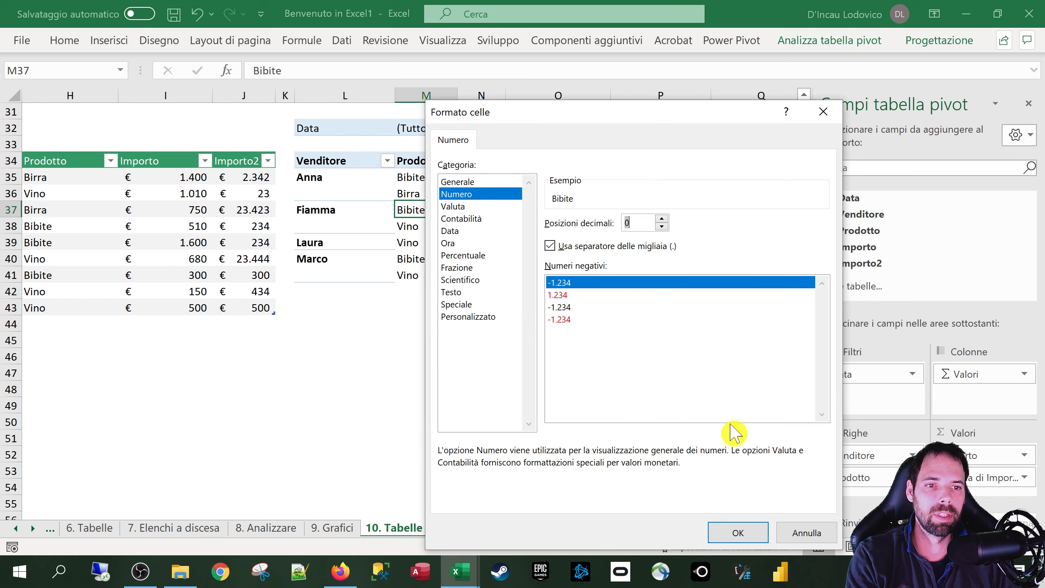
click(737, 532)
click(678, 487)
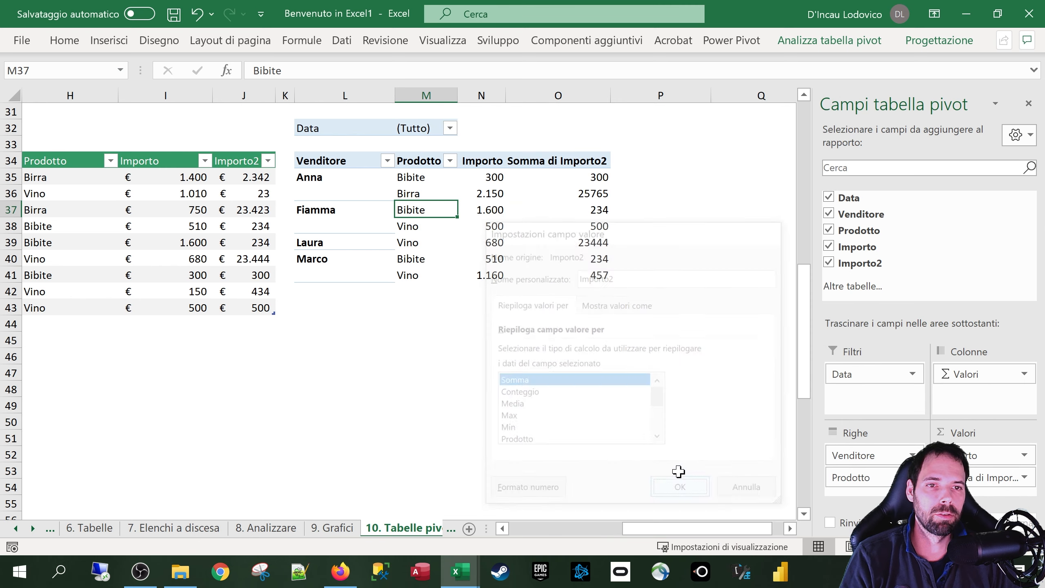
Turn on the pivot table's grand totals for both rows and columns.
click(414, 180)
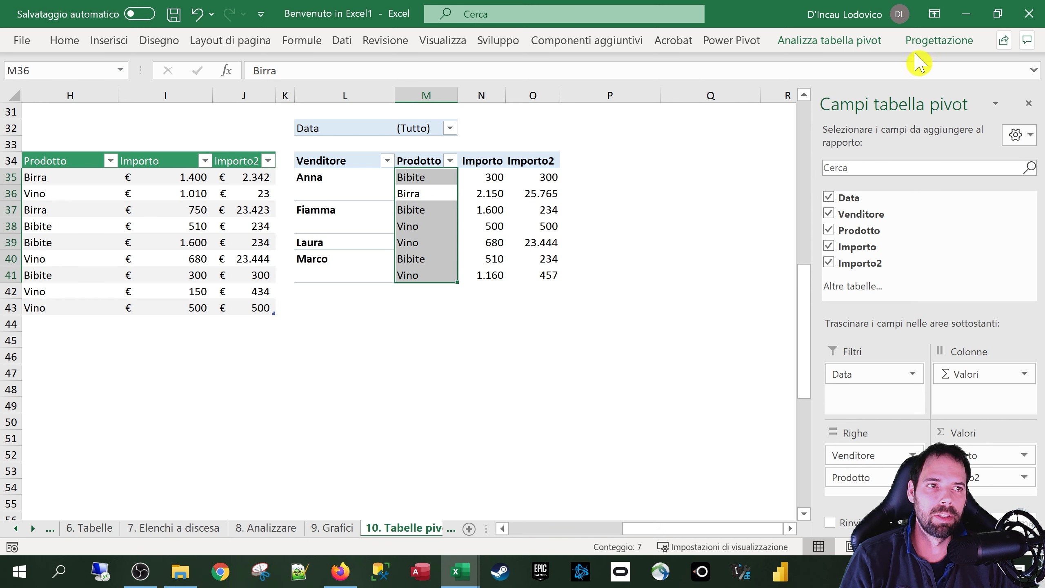
click(939, 40)
click(99, 109)
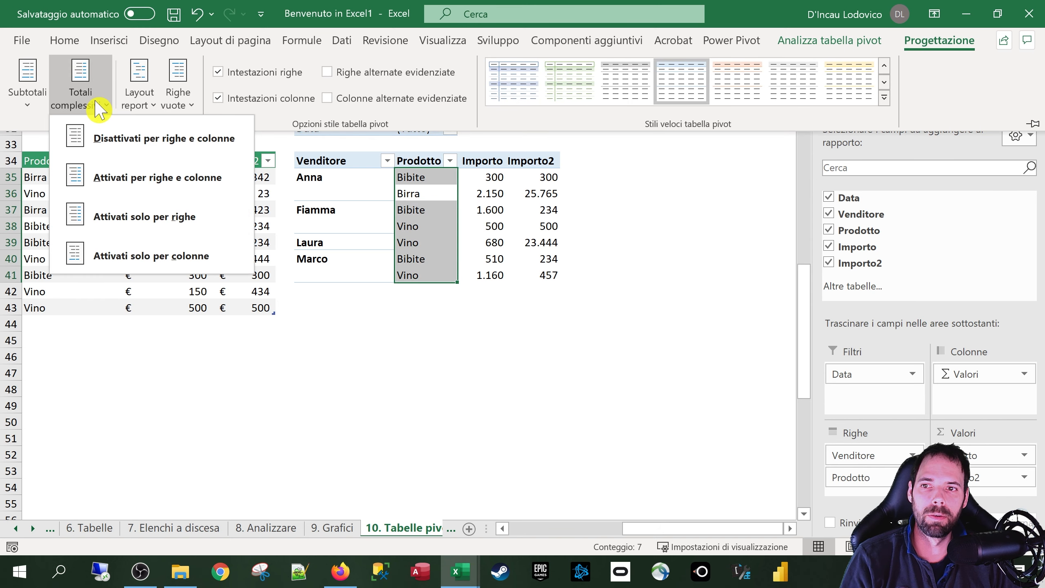
click(140, 178)
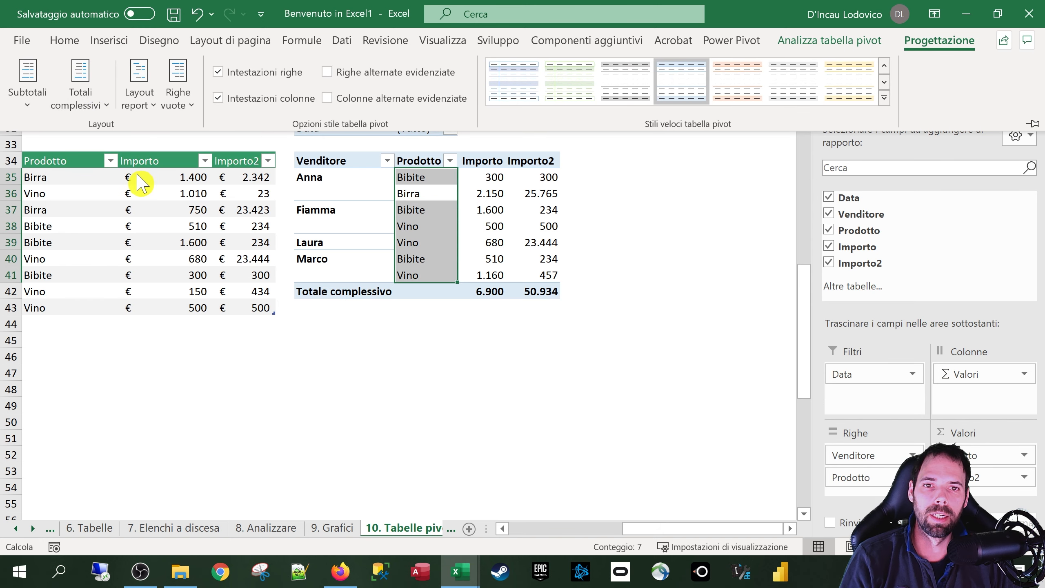
Try the pivot table's grand totals for rows only and for columns only.
click(99, 100)
click(120, 214)
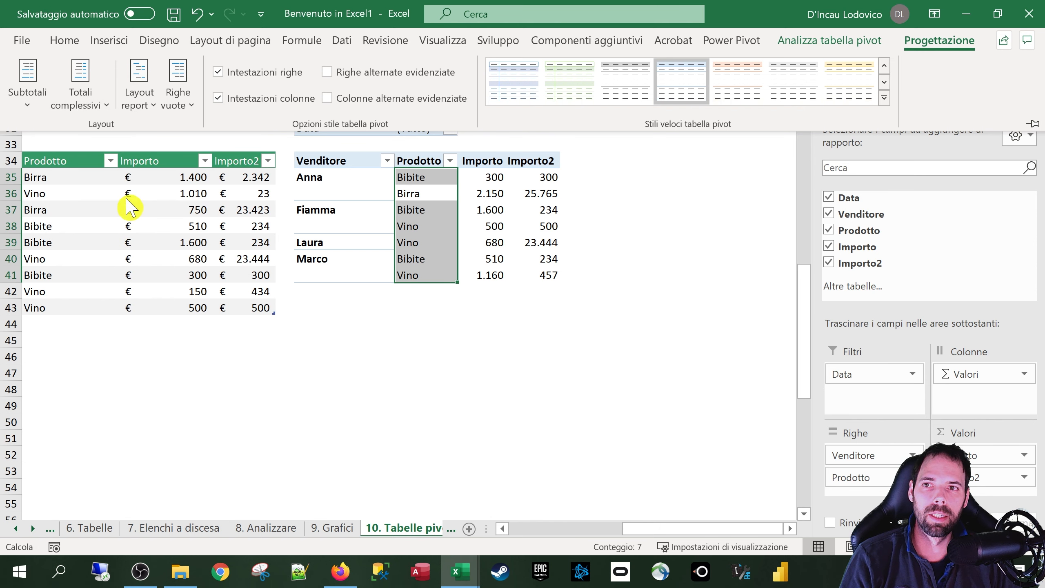
click(88, 105)
click(131, 260)
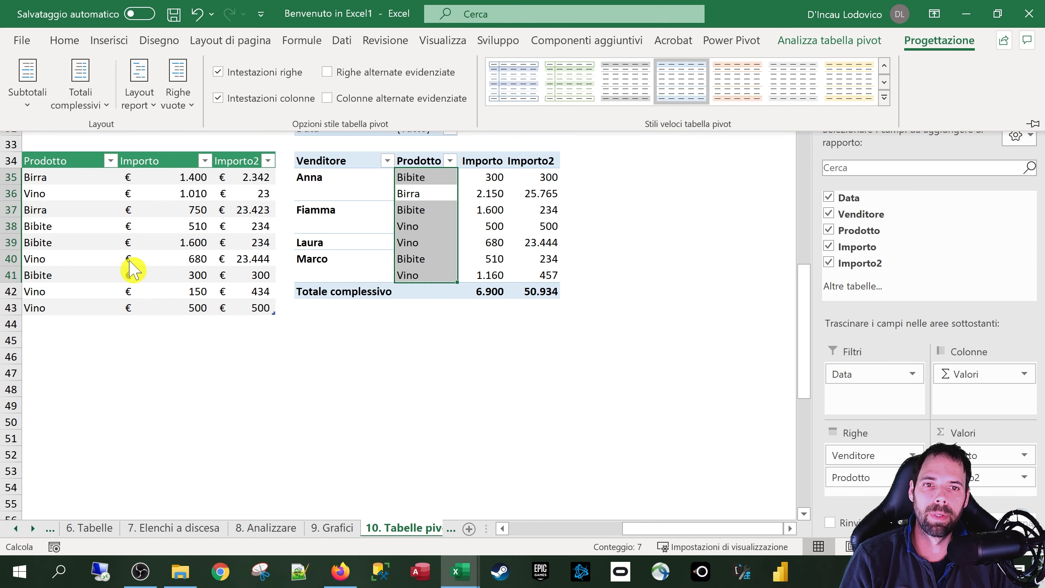
Set the grand totals back to both rows and columns and select the first Bibite cell in the pivot table.
click(85, 97)
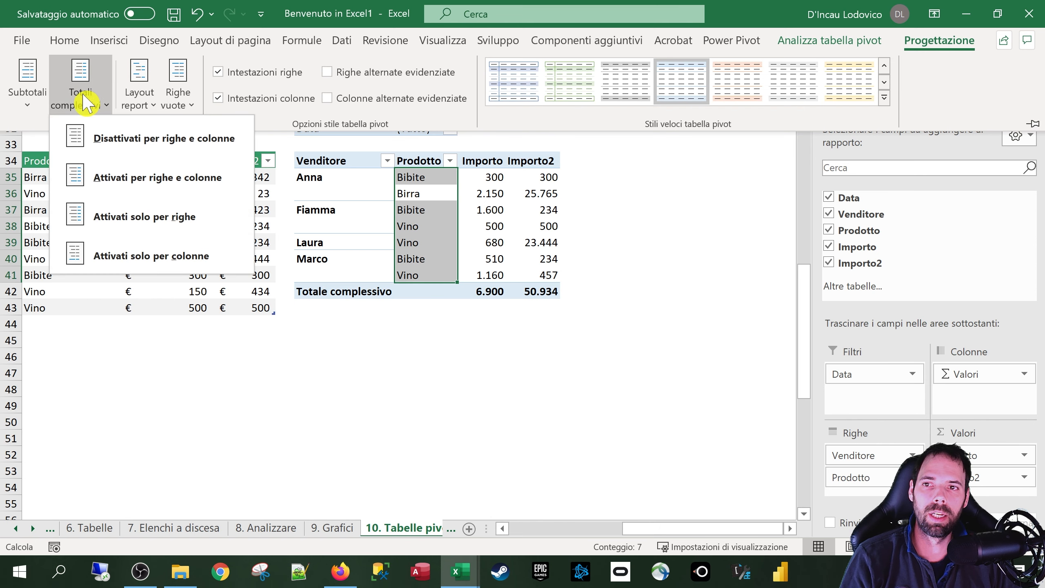
click(113, 178)
click(525, 194)
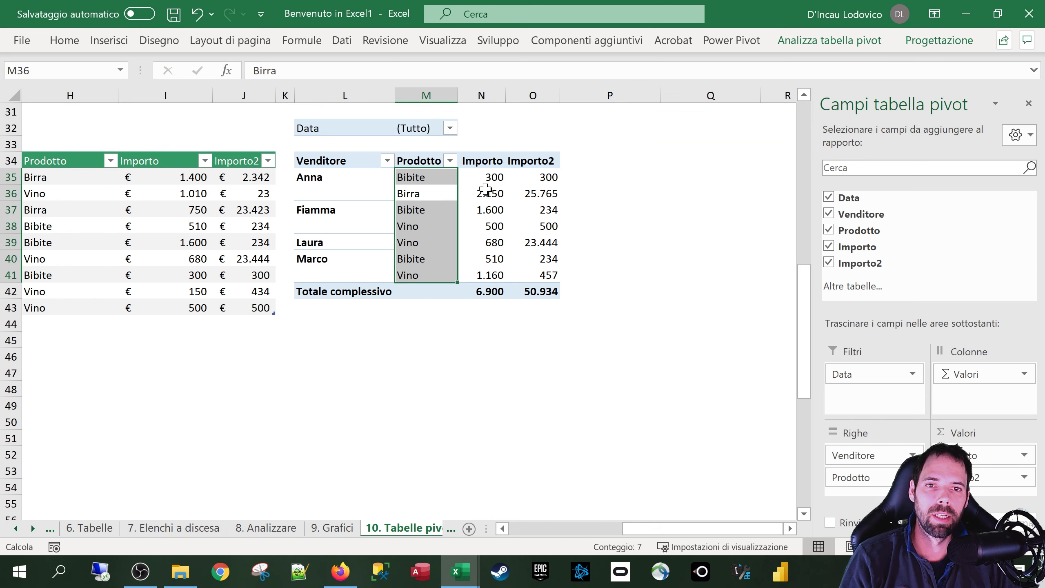
click(485, 191)
click(413, 177)
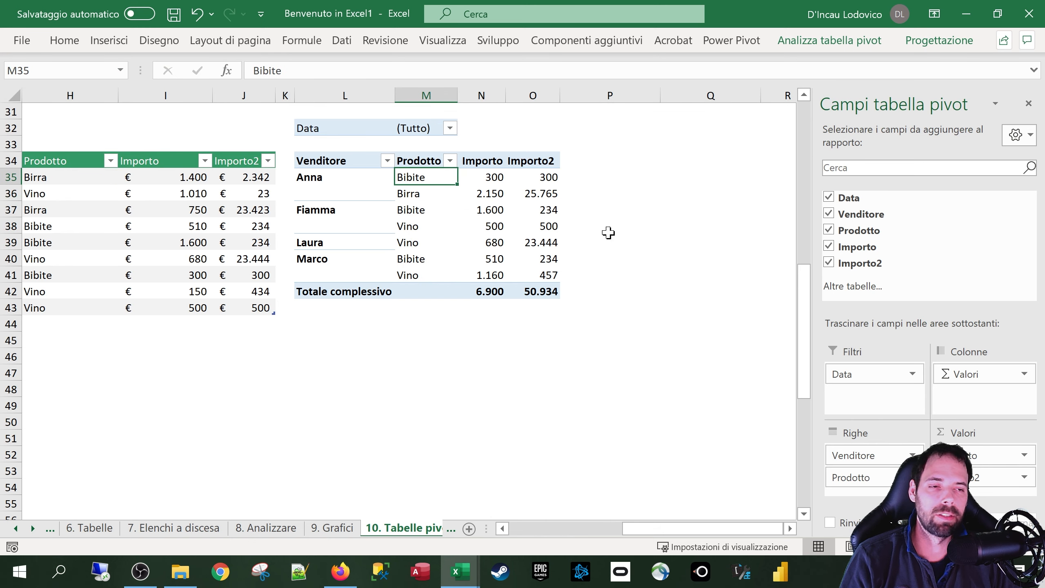
Take the workbook window out of its maximized state and widen it toward the webcam side.
click(962, 375)
drag(766, 18, 610, 37)
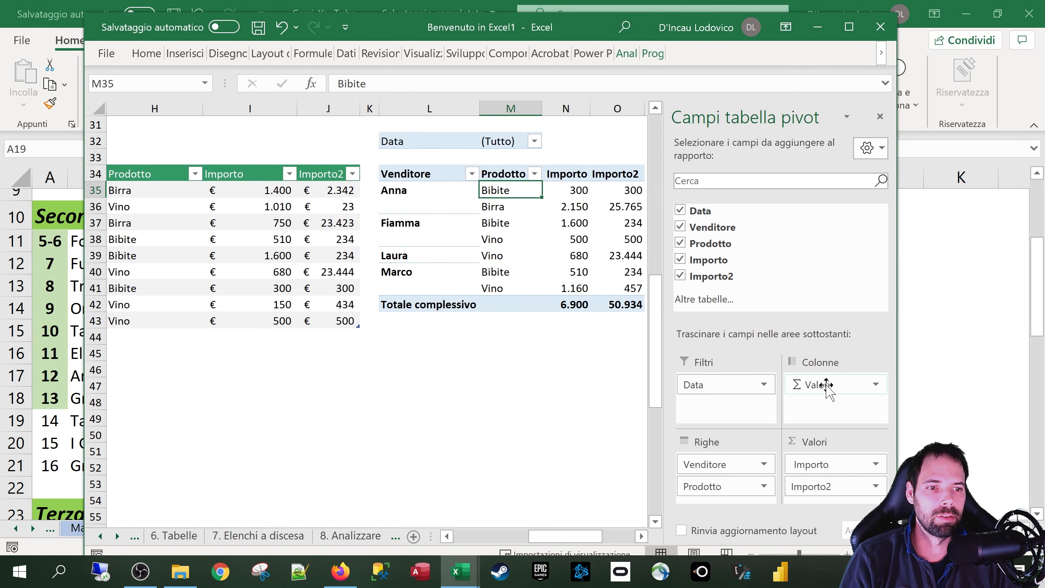
drag(897, 431, 966, 428)
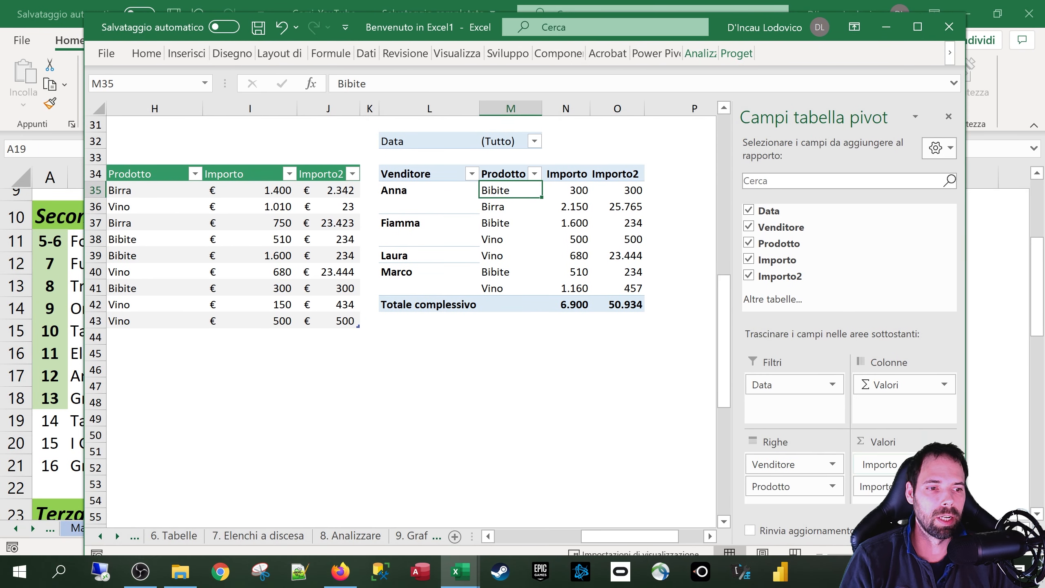
Remove Importo2 from the pivot table's values and move the Prodotto field from the rows area to the columns area.
drag(874, 337, 884, 489)
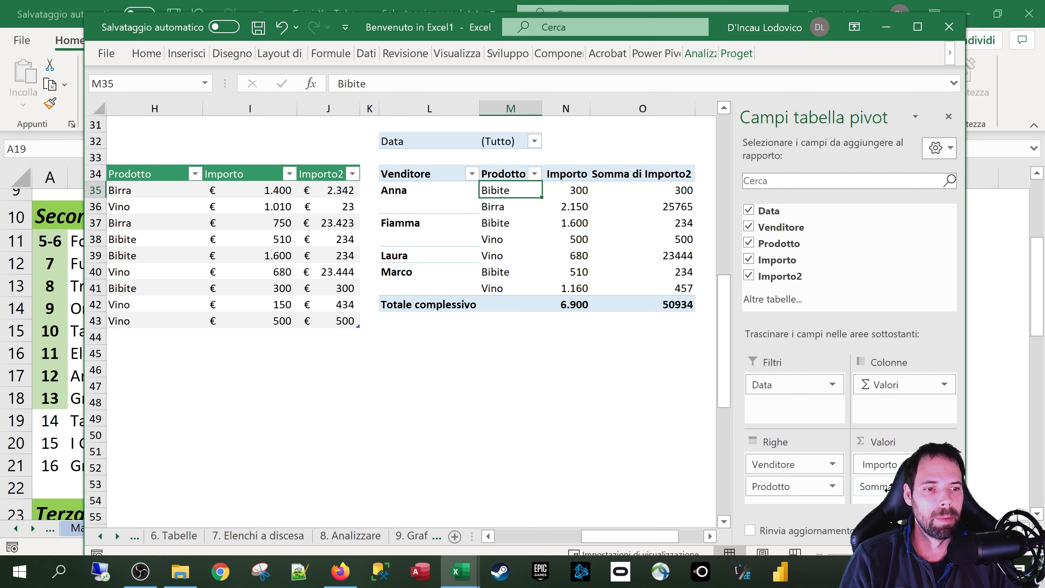
drag(847, 288, 847, 290)
drag(793, 487, 867, 407)
mouse_move(637, 537)
mouse_down()
mouse_move(664, 544)
mouse_move(650, 544)
mouse_up()
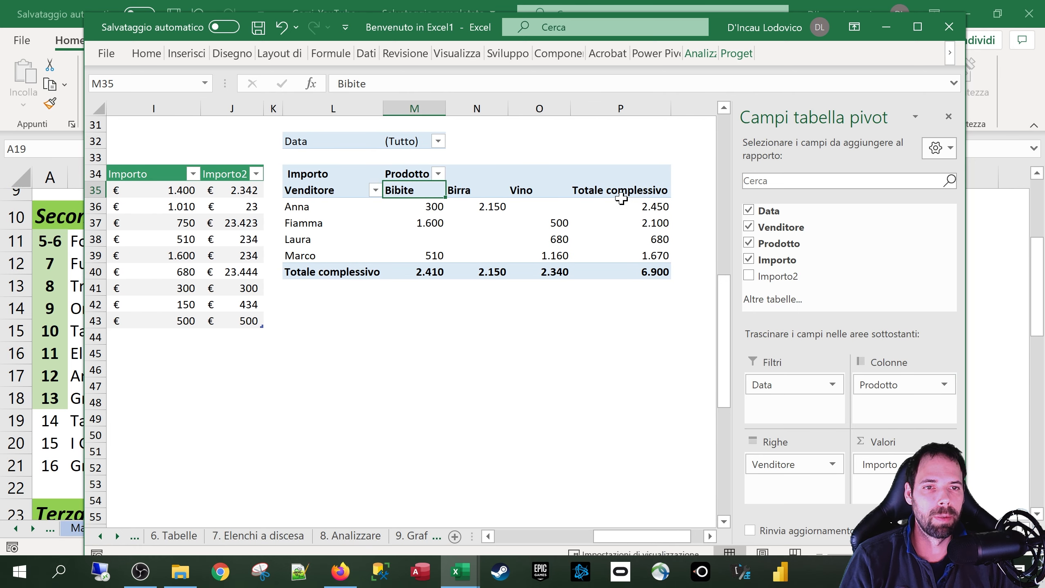
Set the grand totals of the Venditore by Prodotto pivot table to rows only and inspect the Totale complessivo column.
drag(617, 205, 606, 271)
click(621, 240)
click(737, 53)
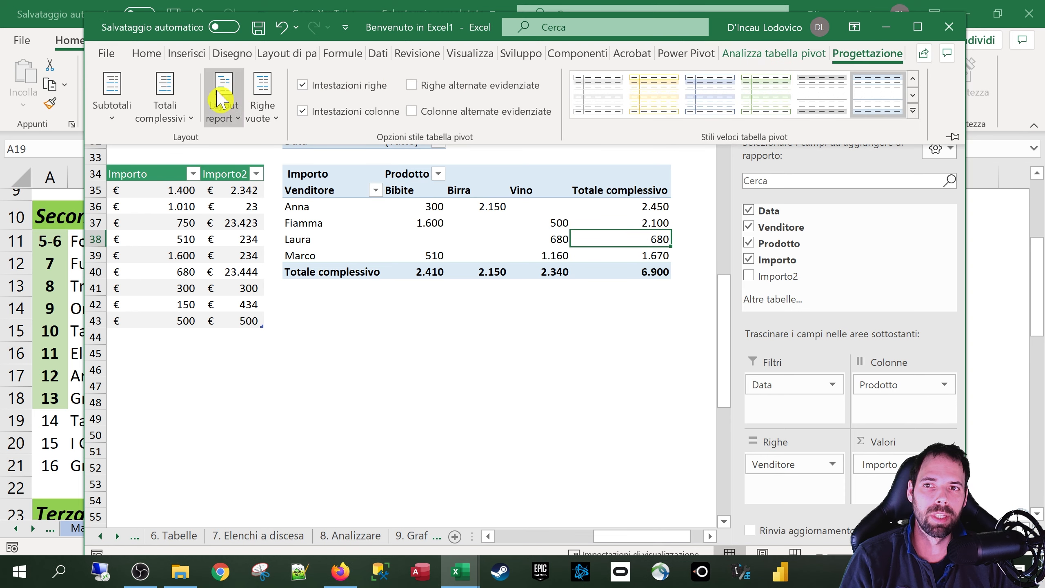
click(180, 118)
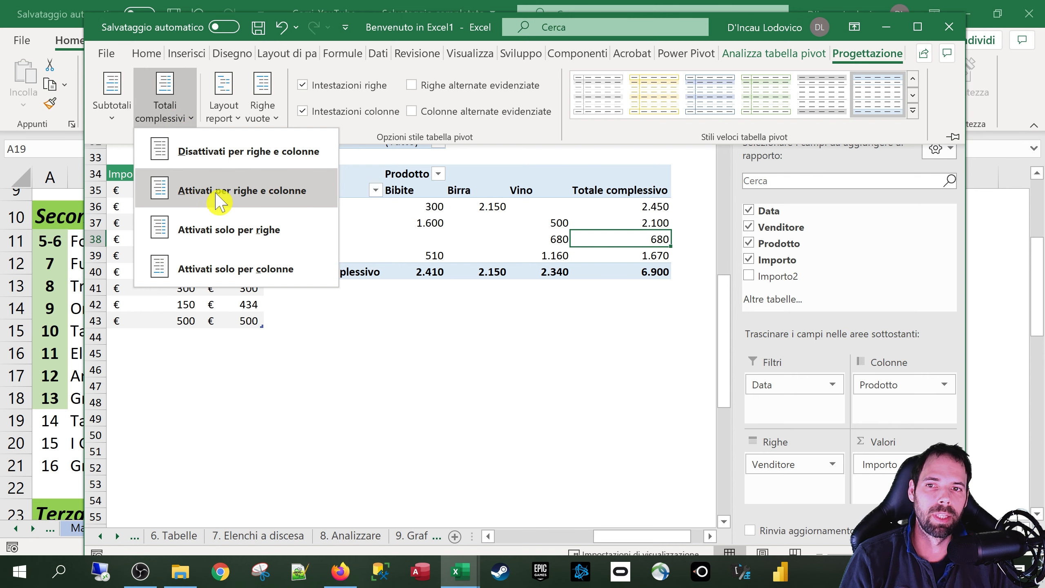
click(225, 229)
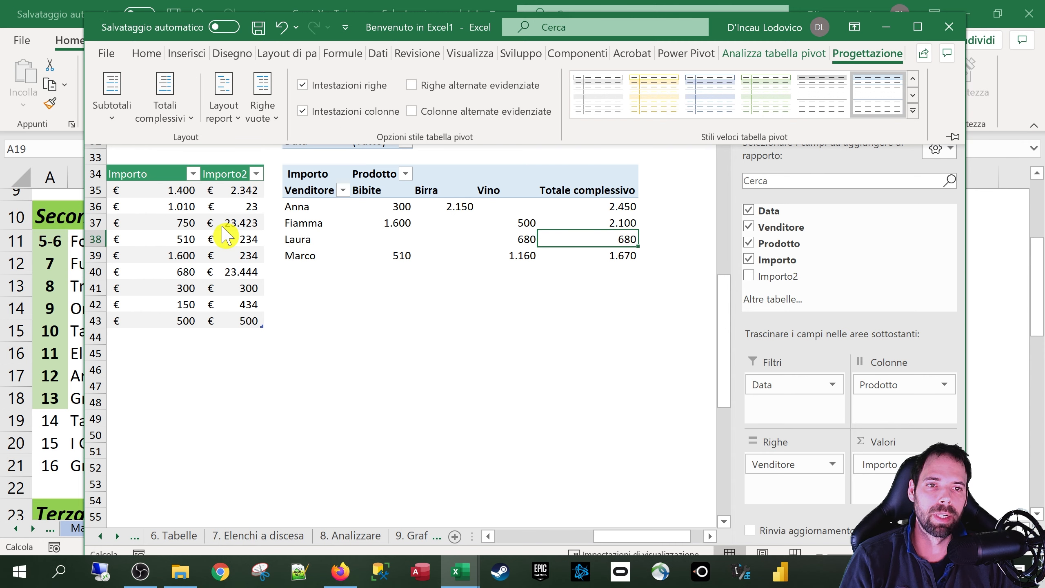
click(582, 182)
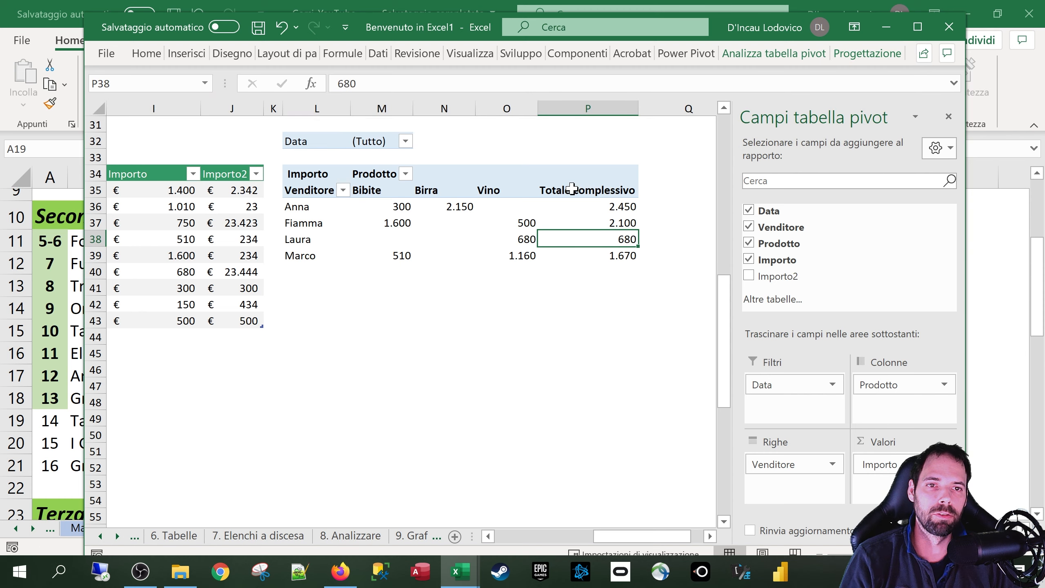
click(572, 182)
click(599, 221)
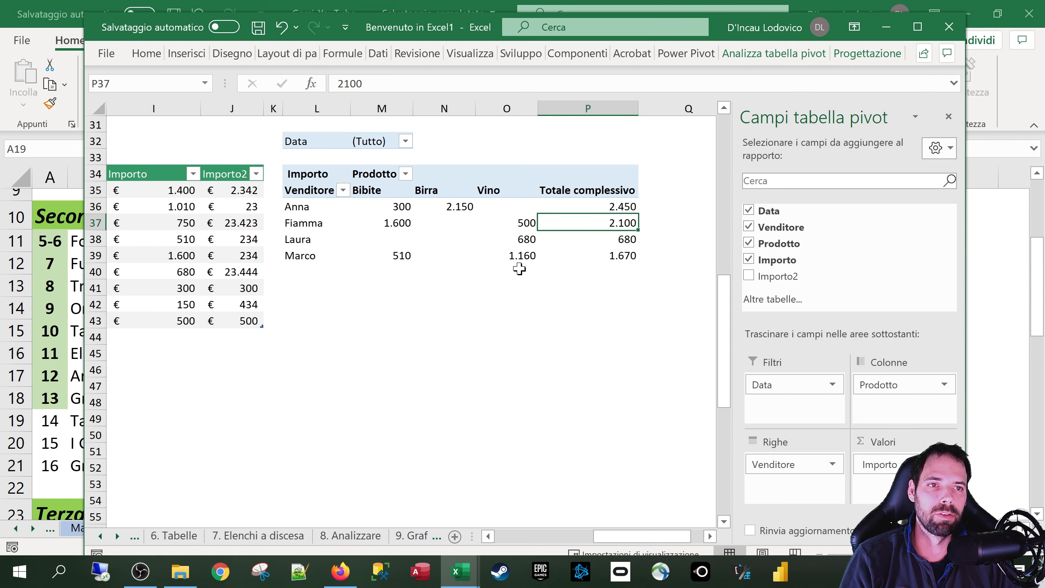
Switch the pivot table's grand totals to columns only.
click(866, 54)
click(164, 97)
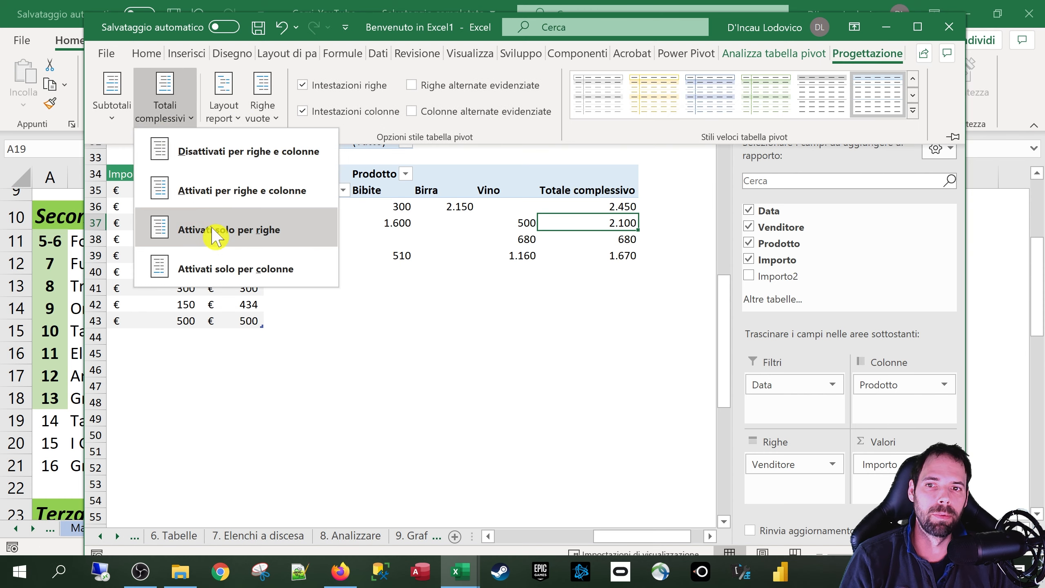
click(224, 270)
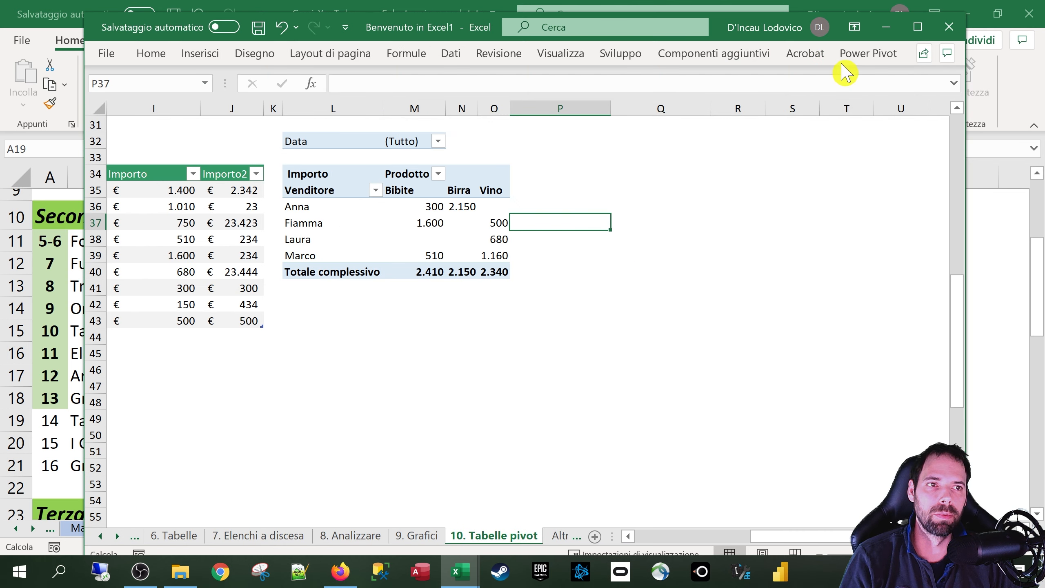
Enable grand totals for both rows and columns in the Venditore by Prodotto pivot table.
click(462, 206)
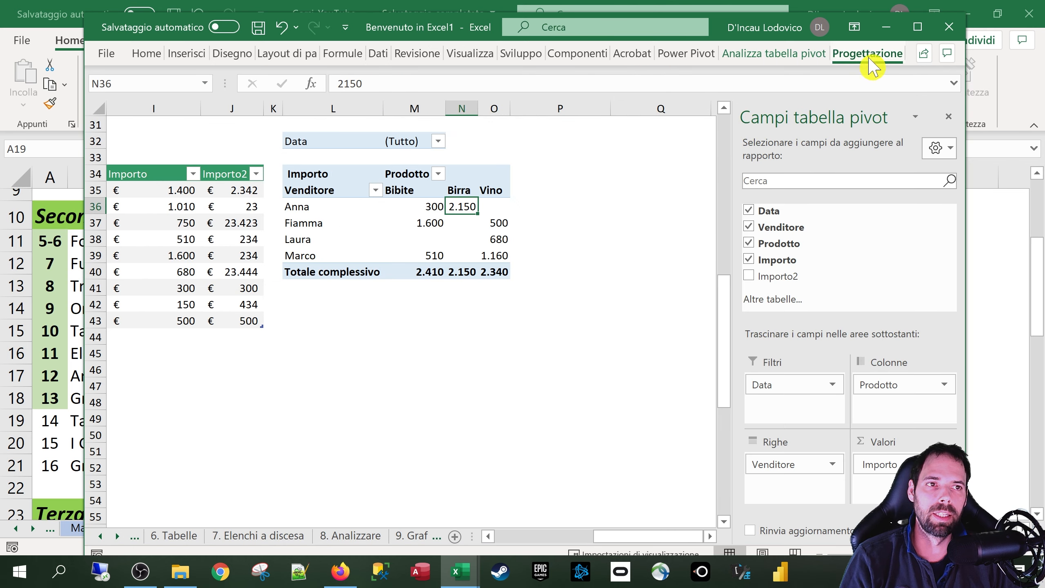
click(868, 56)
click(165, 99)
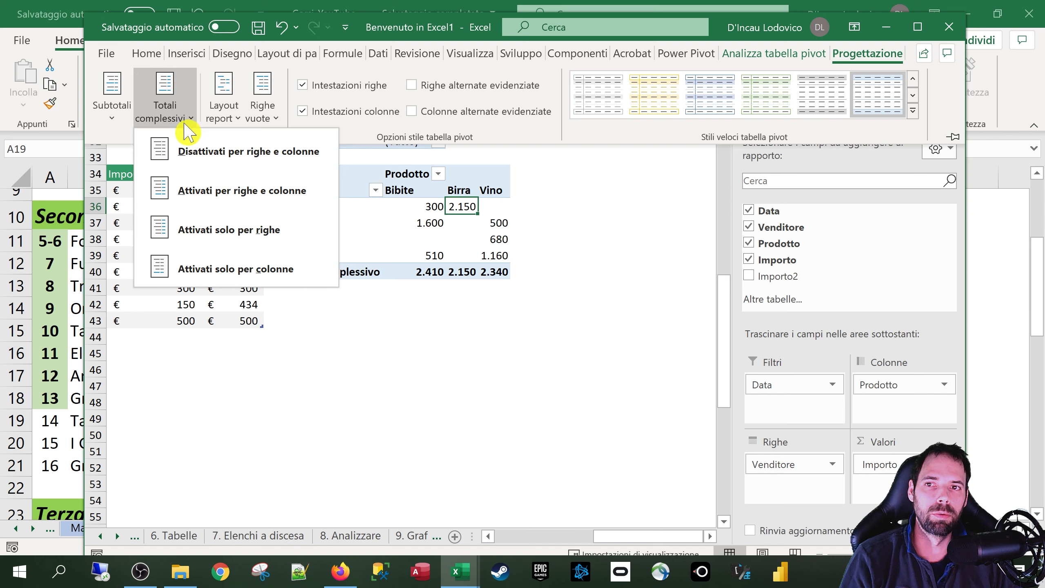
click(213, 206)
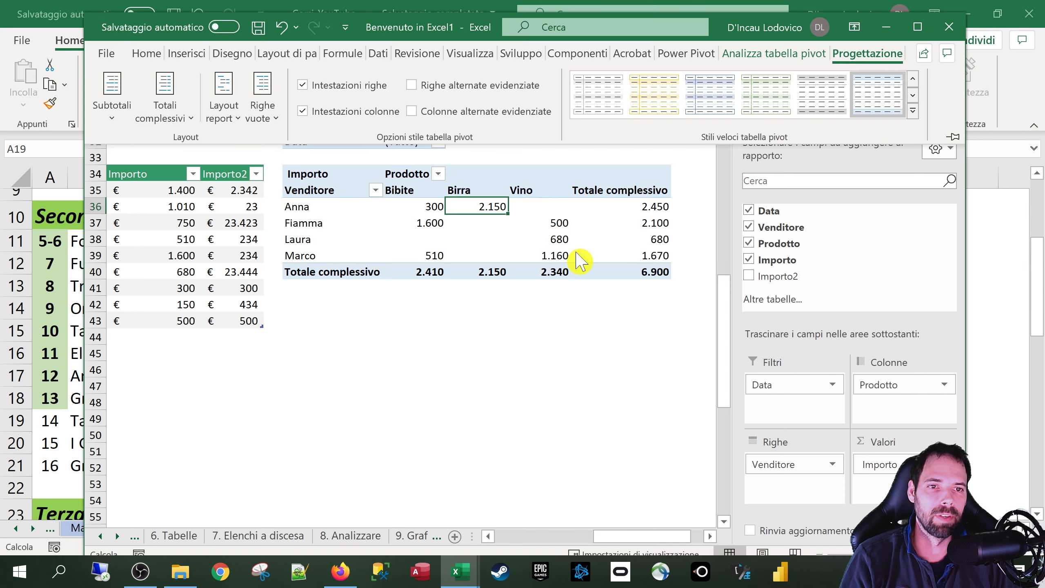
Move Prodotto from the columns area to the report filters and add Importo2 to the pivot table's values.
click(897, 385)
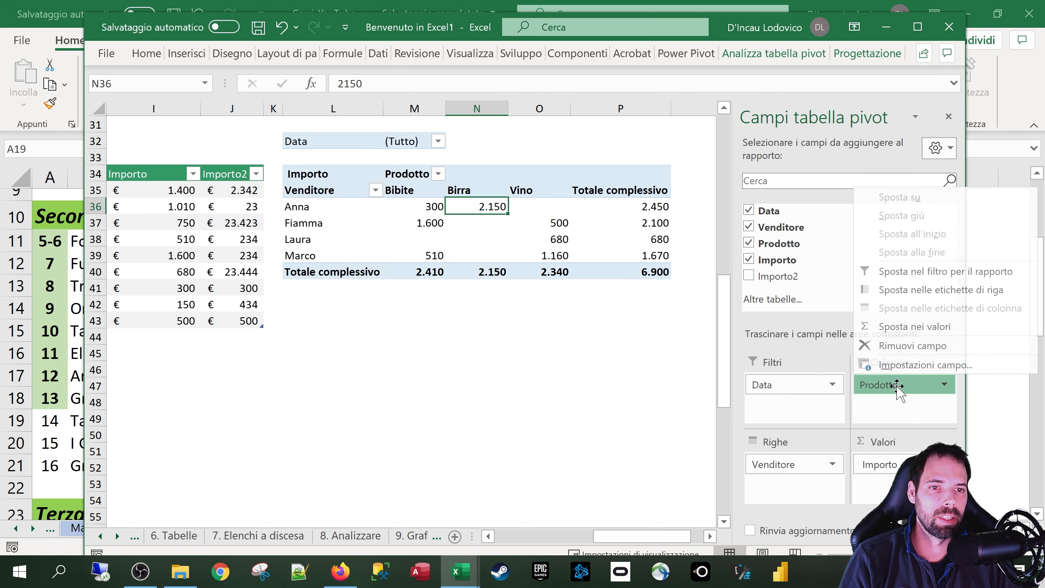
drag(897, 384, 806, 406)
drag(776, 277, 853, 465)
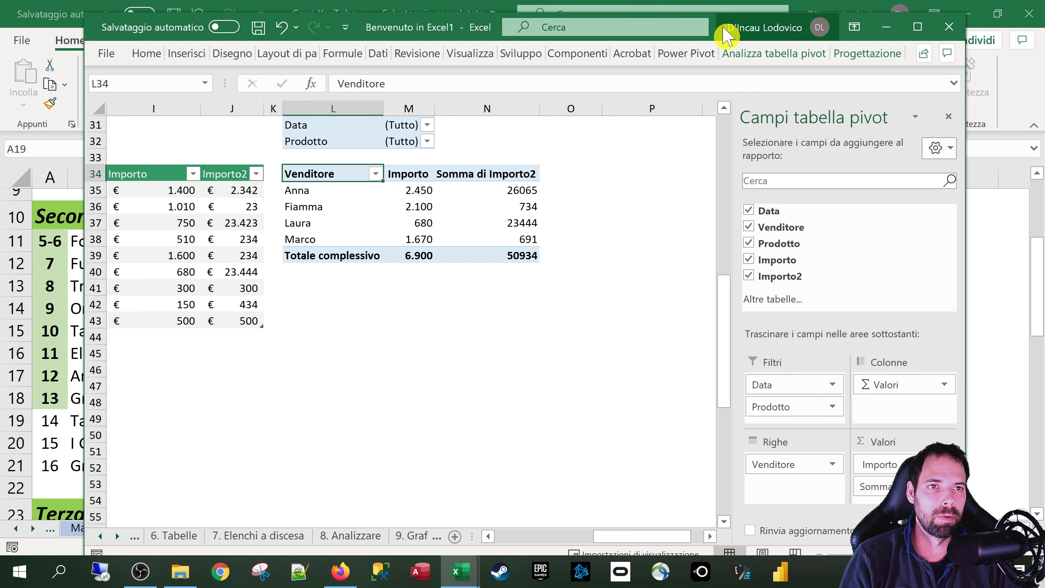
Reposition the workbook window and rename the Somma di Importo2 value field to Importo2.
drag(725, 36, 654, 24)
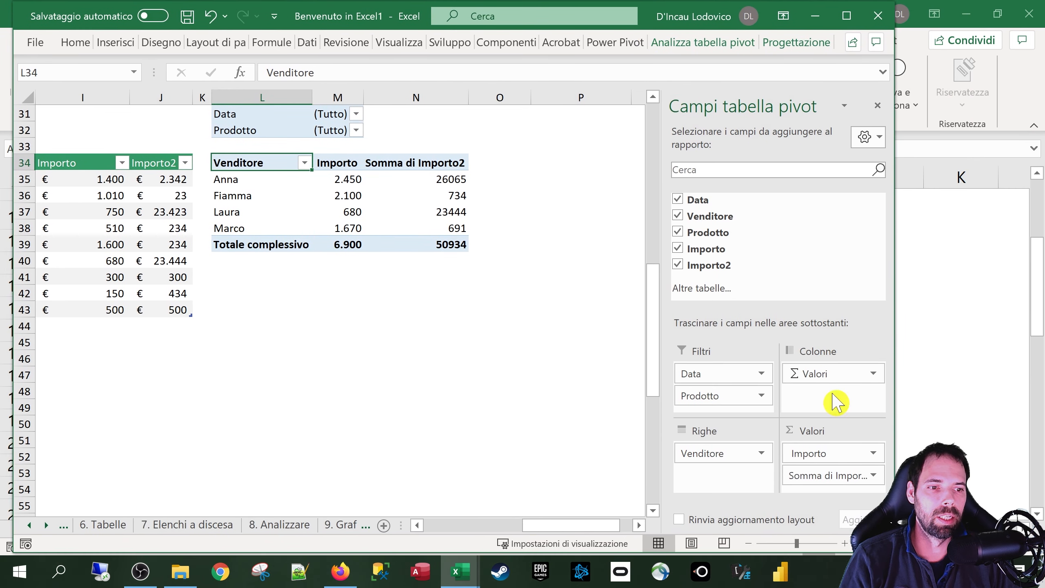
click(844, 474)
click(839, 457)
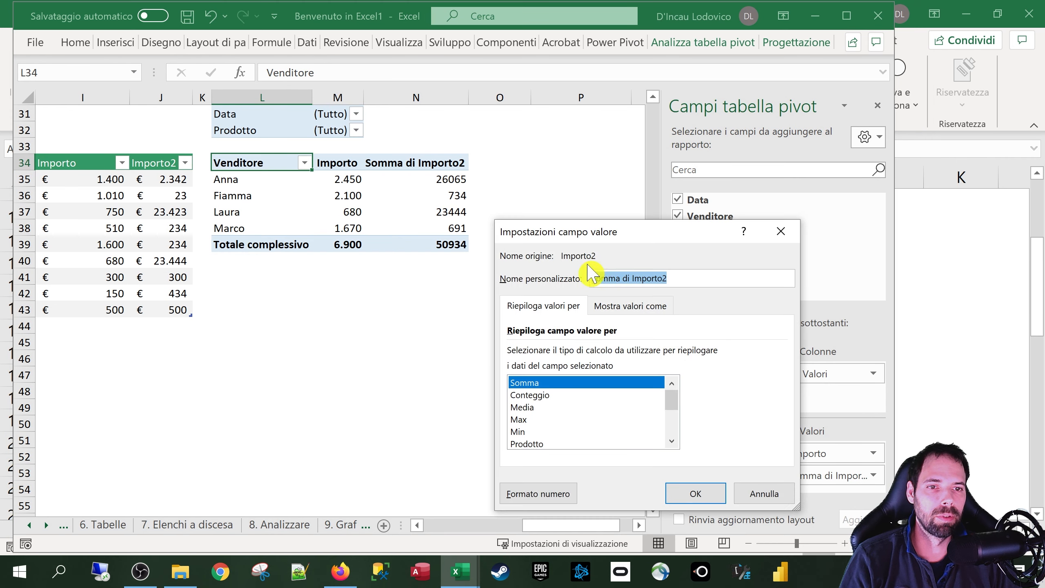
click(633, 278)
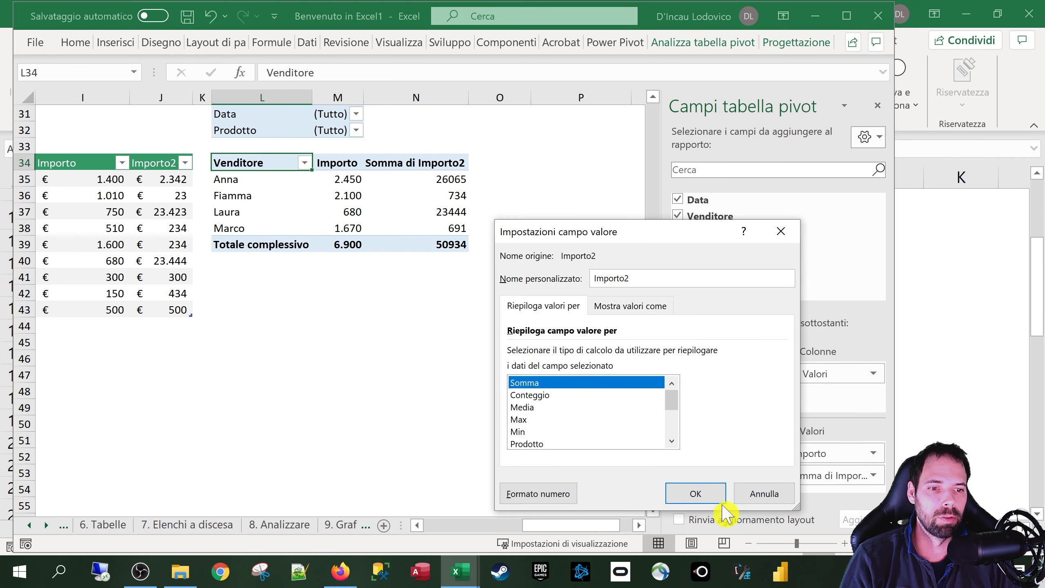
click(699, 493)
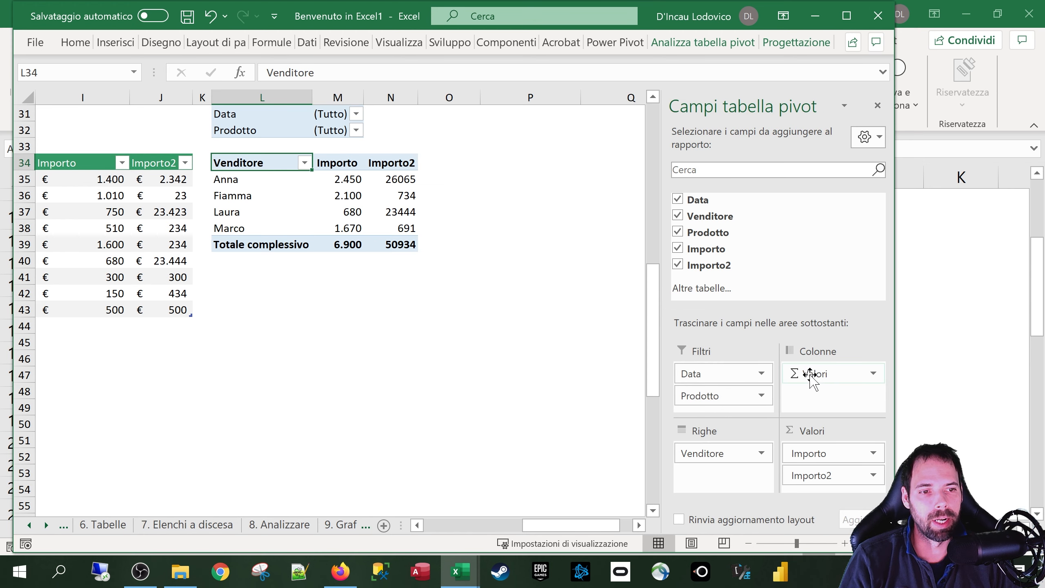
Examine how the Valori entry in the columns area relates to the Importo and Importo2 columns of the pivot table.
click(803, 391)
click(334, 163)
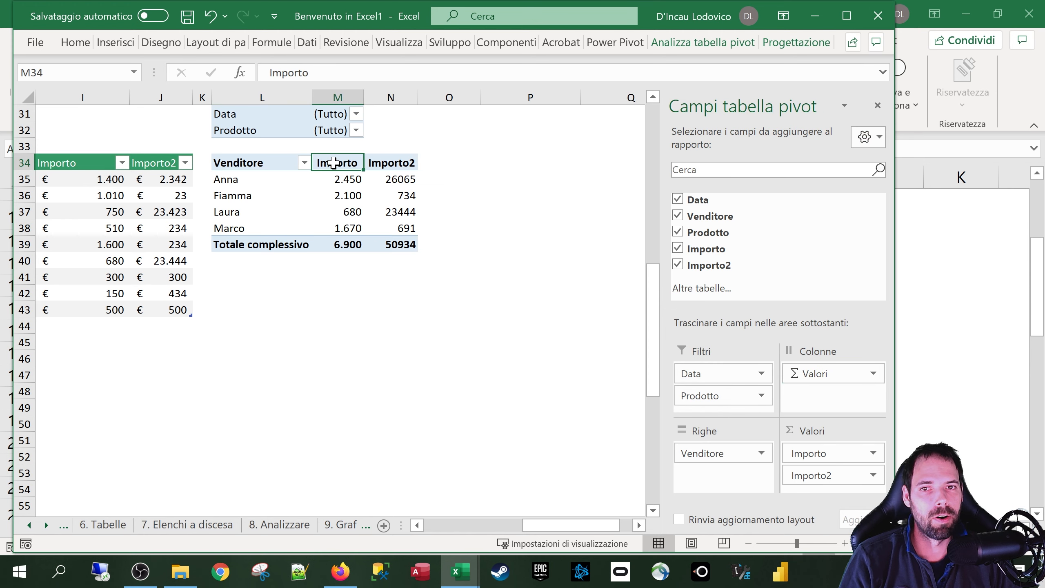
click(372, 154)
click(351, 154)
click(377, 153)
click(343, 153)
click(389, 152)
click(342, 156)
click(378, 156)
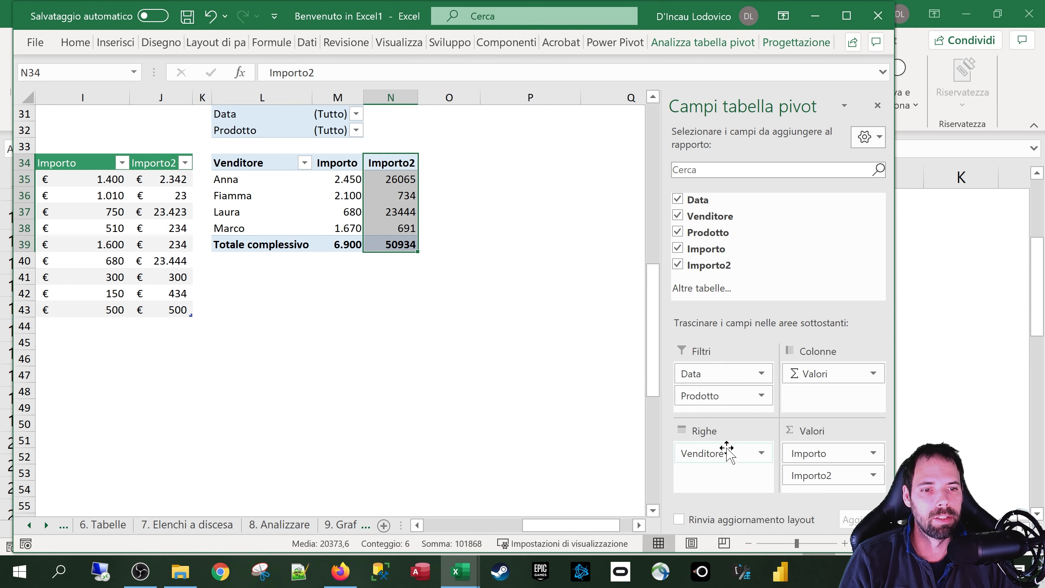
Move the Prodotto field from the report filters to the columns area, below Valori.
click(705, 289)
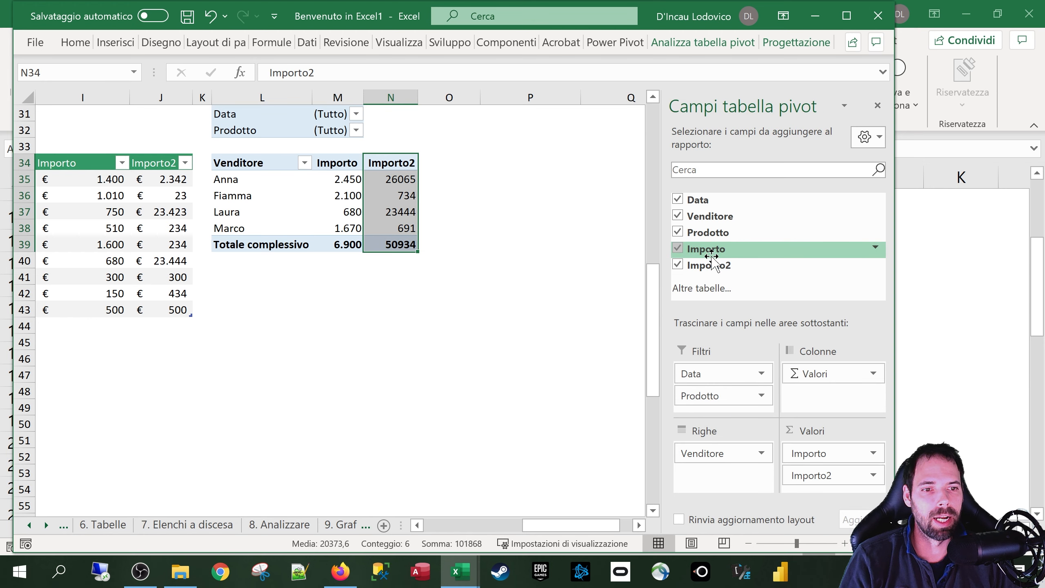
drag(716, 395, 821, 391)
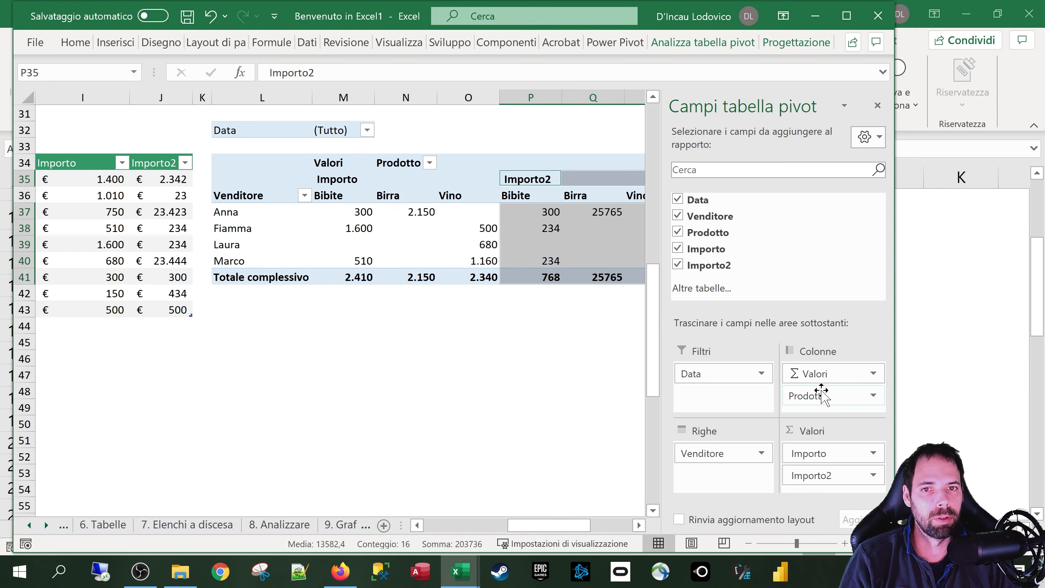
Turn off the pivot table's grand totals for both rows and columns.
drag(576, 534, 602, 532)
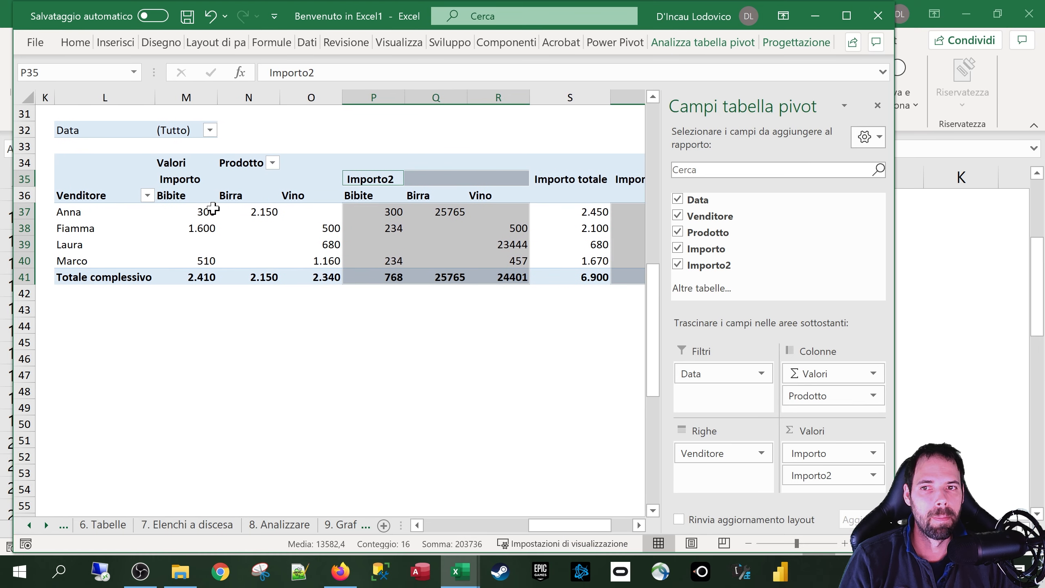
click(176, 169)
click(367, 171)
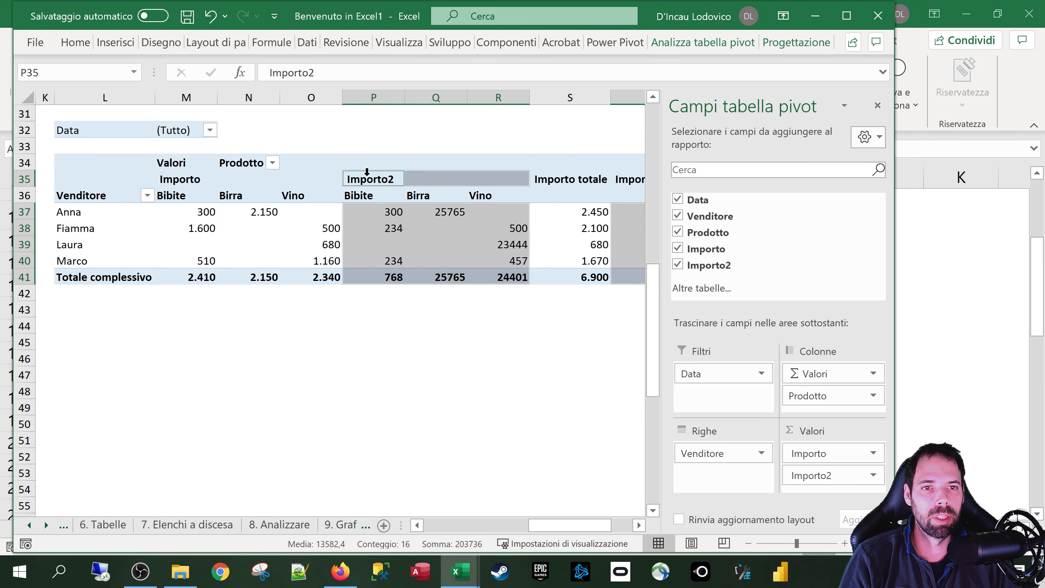
click(326, 210)
click(795, 42)
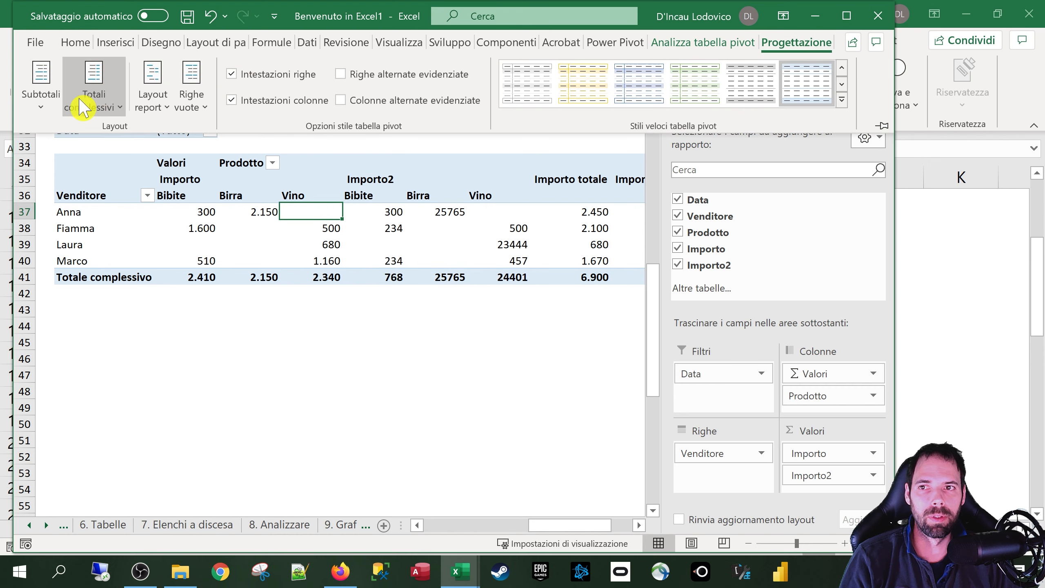
click(106, 113)
click(117, 140)
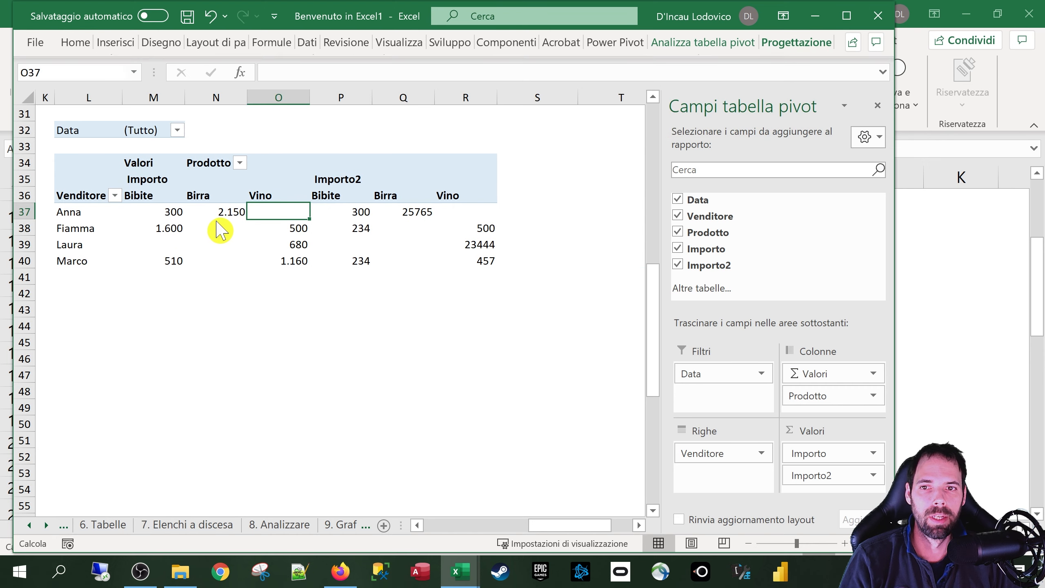
Check the Importo and Importo2 column groups, and move Valori below Prodotto in the columns area.
click(147, 171)
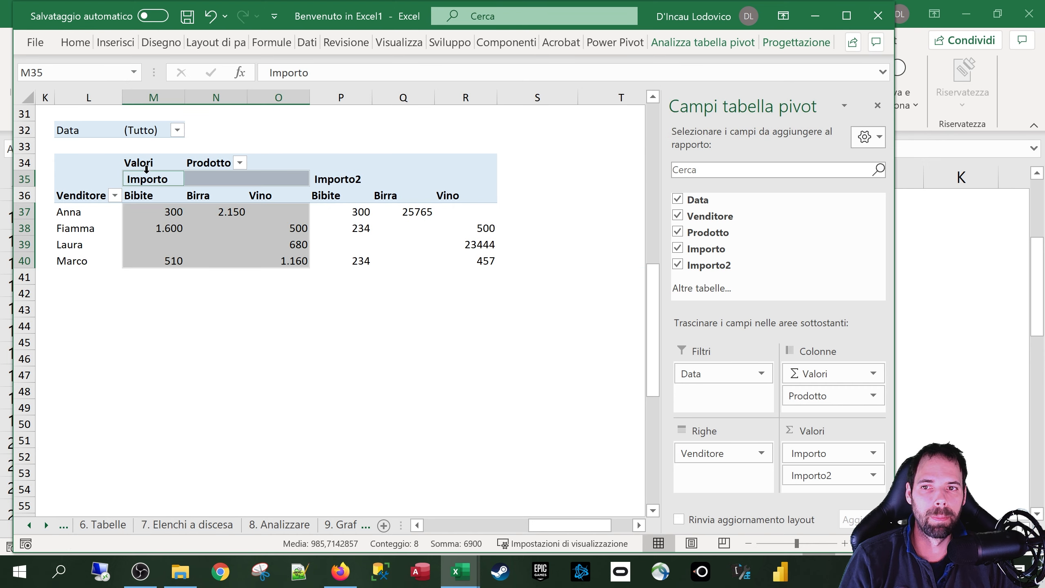
click(326, 170)
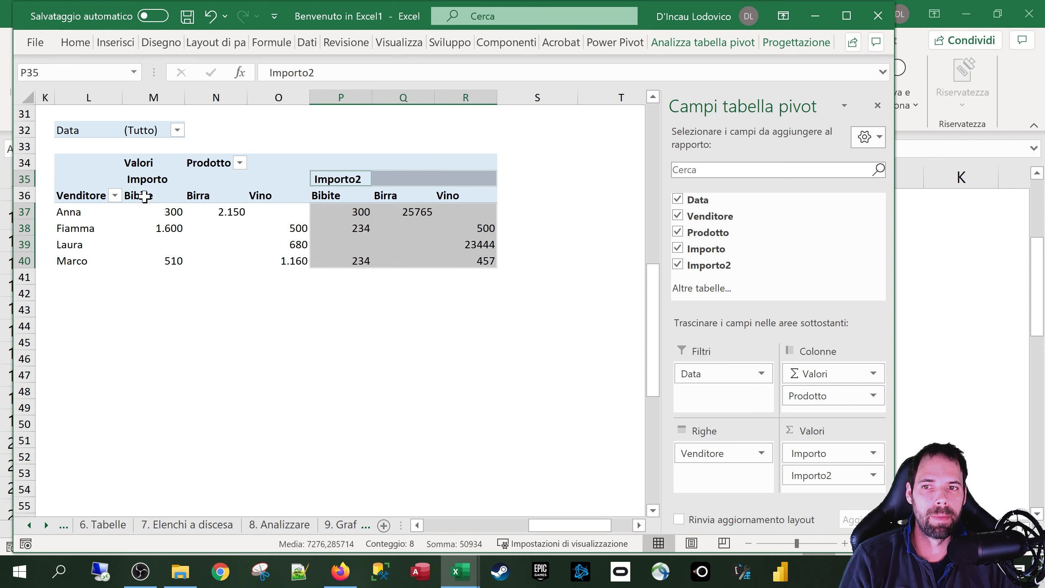
drag(145, 196, 309, 199)
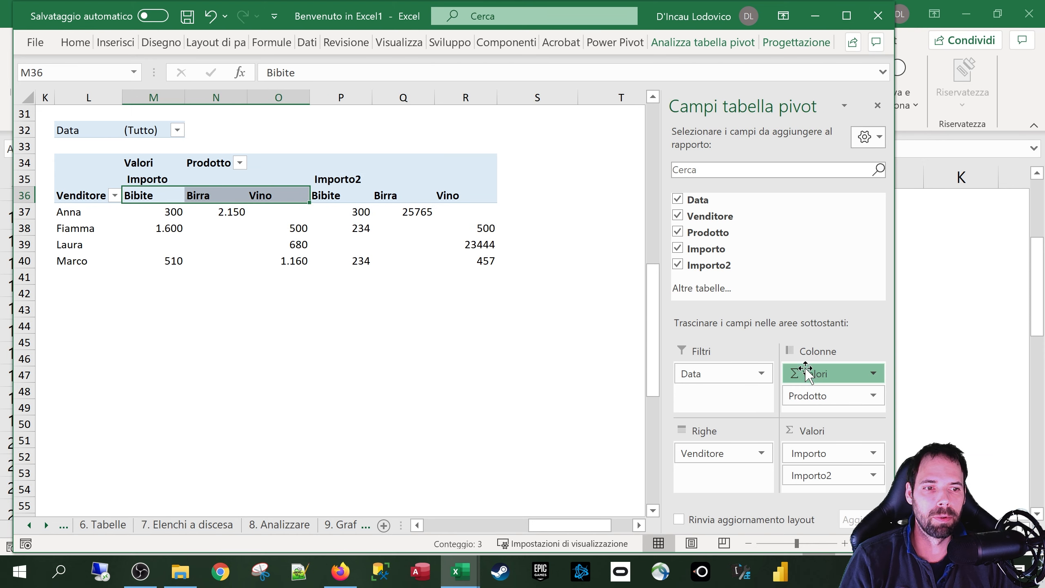
drag(801, 373, 811, 412)
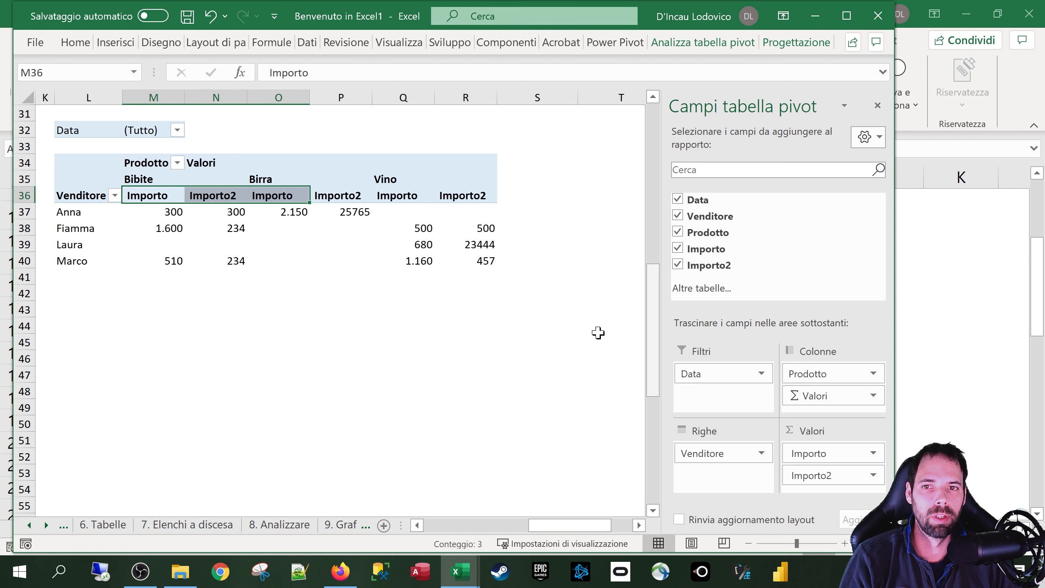
Examine how the Importo and Importo2 columns are arranged under the Bibite and Birra headers.
click(242, 250)
click(156, 197)
click(243, 195)
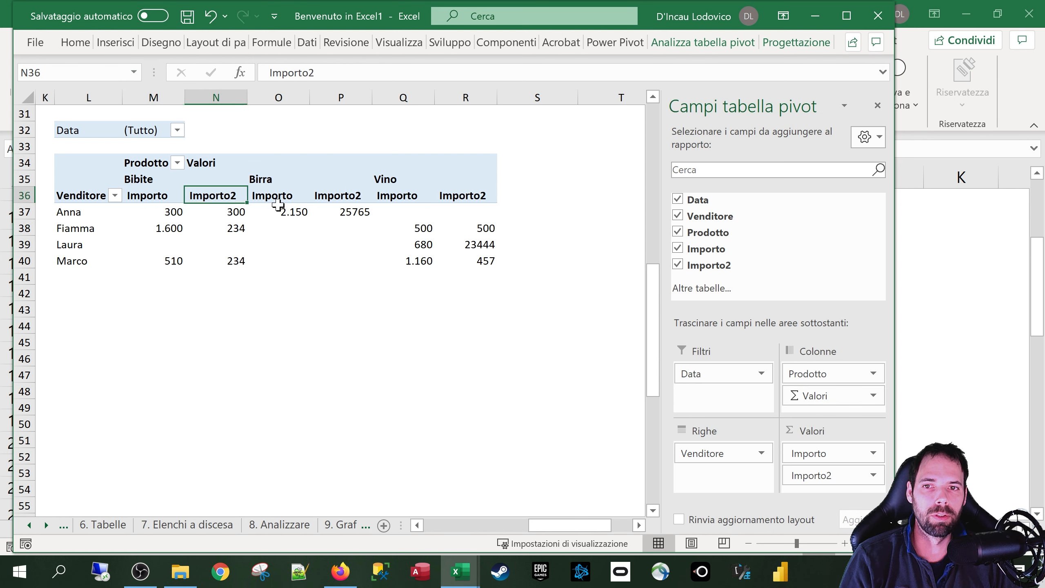
click(279, 199)
click(241, 228)
click(143, 167)
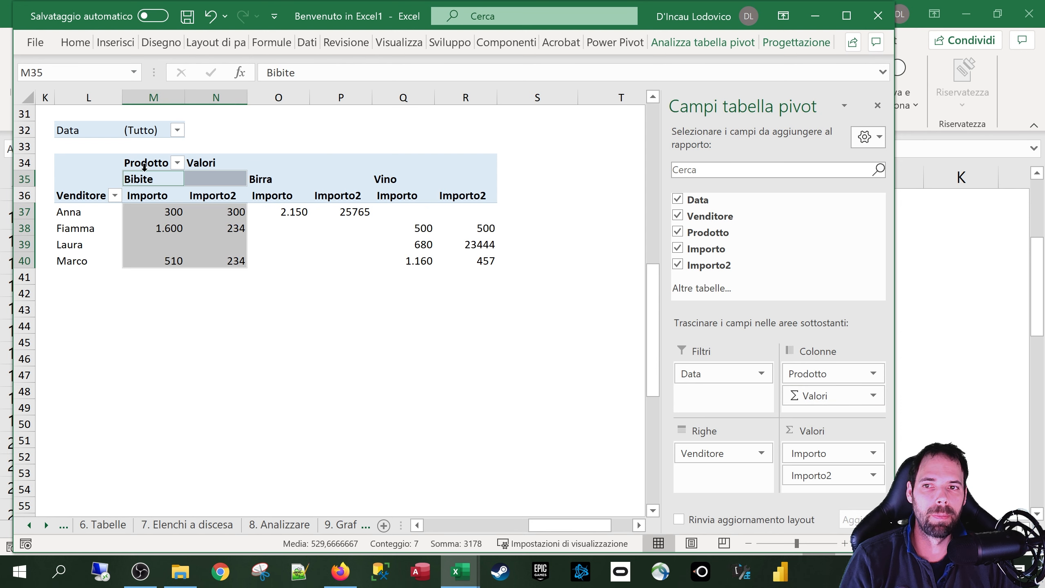
click(144, 196)
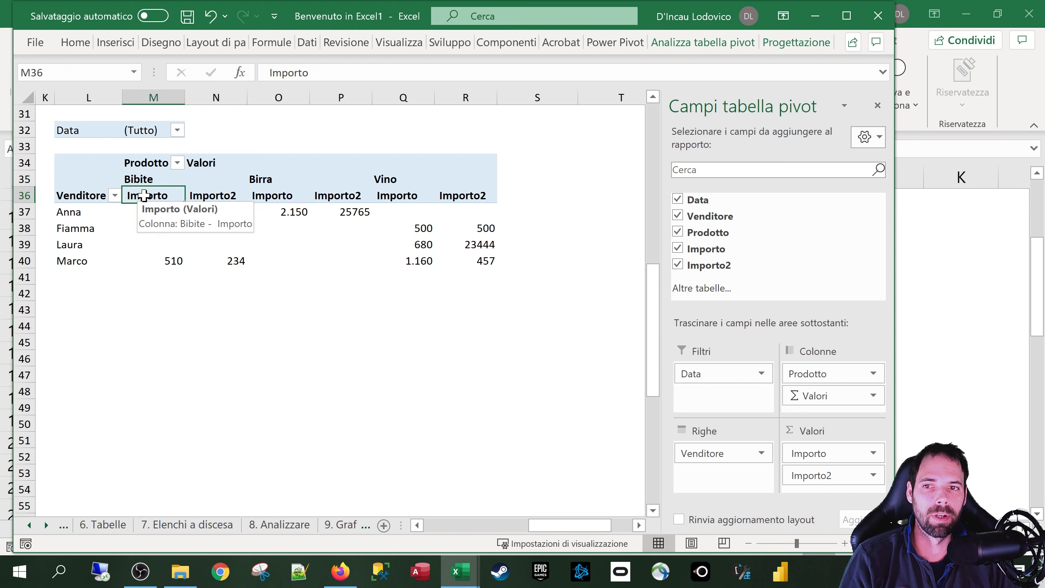
click(205, 196)
click(268, 170)
click(273, 196)
click(331, 197)
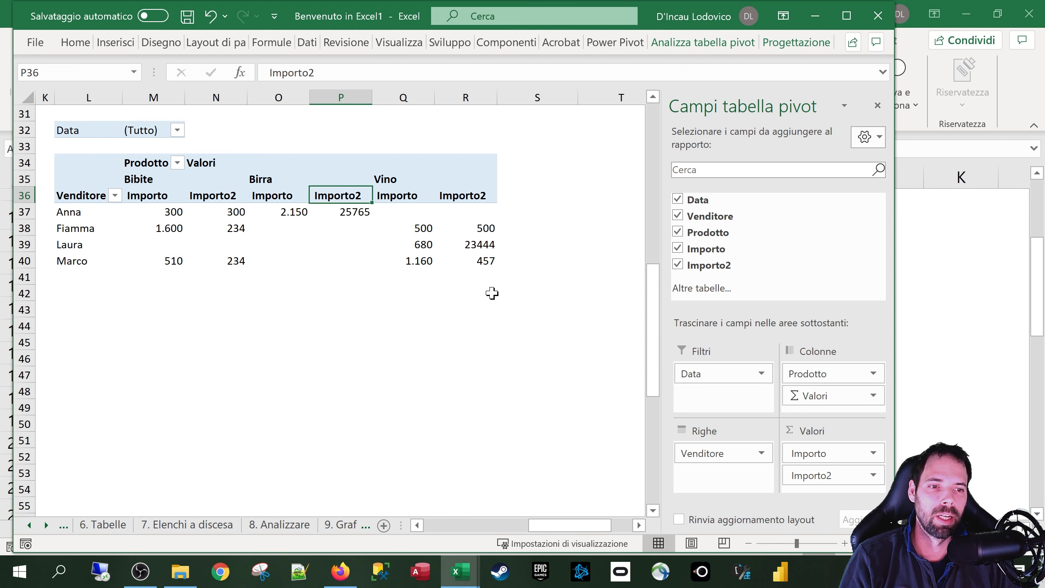
Move Valori from the columns area to the rows area below Venditore, and select the Importo and Importo2 row labels.
drag(798, 396, 740, 474)
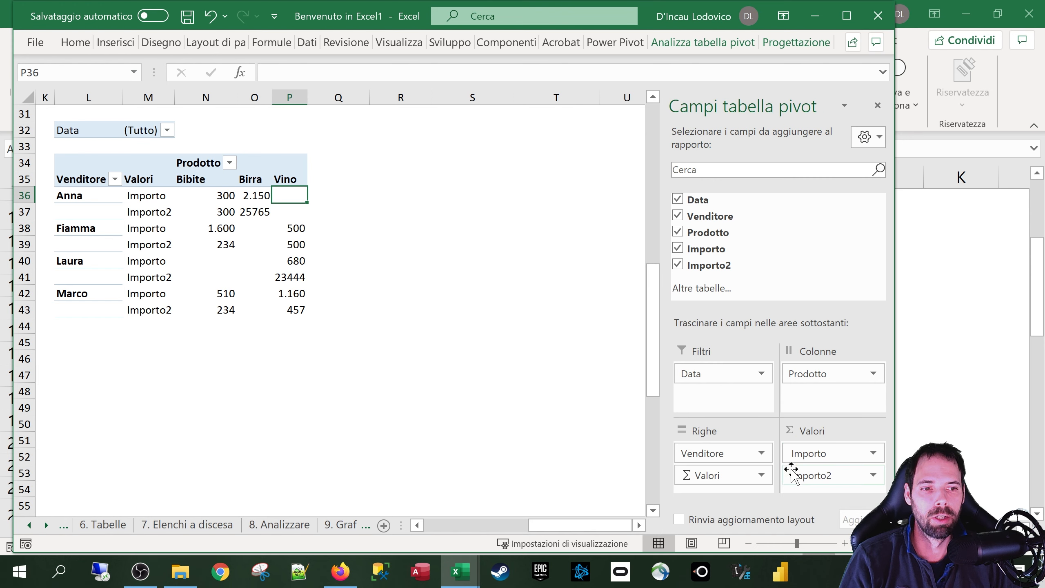
click(142, 196)
click(145, 212)
click(148, 229)
click(152, 264)
click(149, 291)
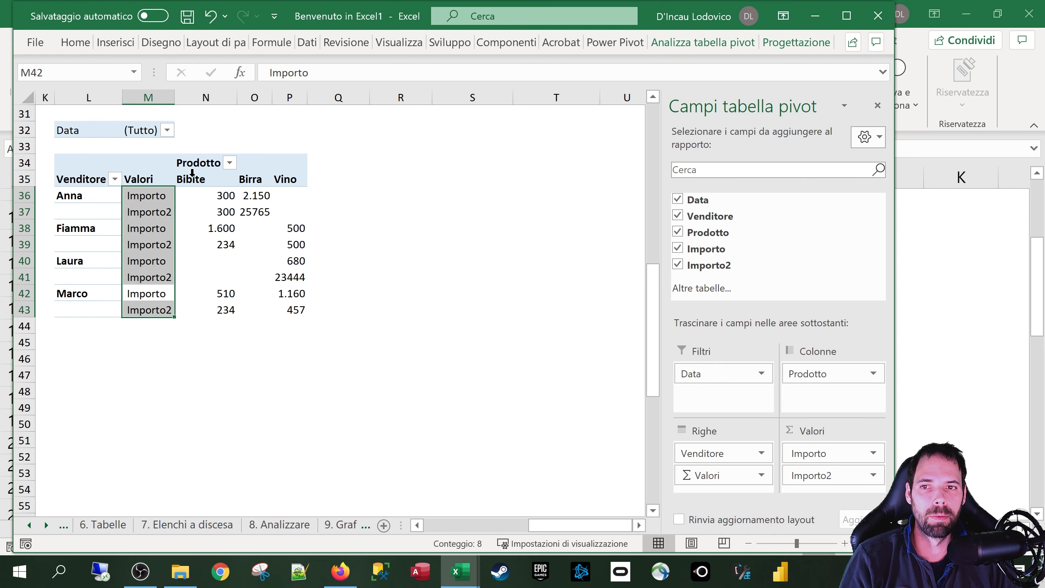
Examine the product columns, the Venditore rows and the Importo and Importo2 labels of the rearranged pivot table.
drag(192, 172, 288, 171)
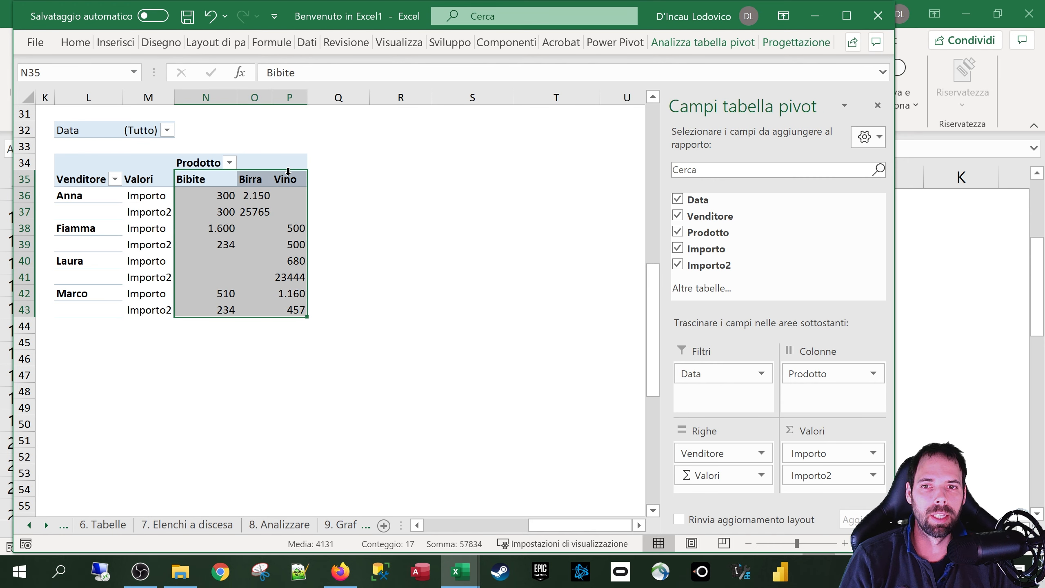
click(82, 196)
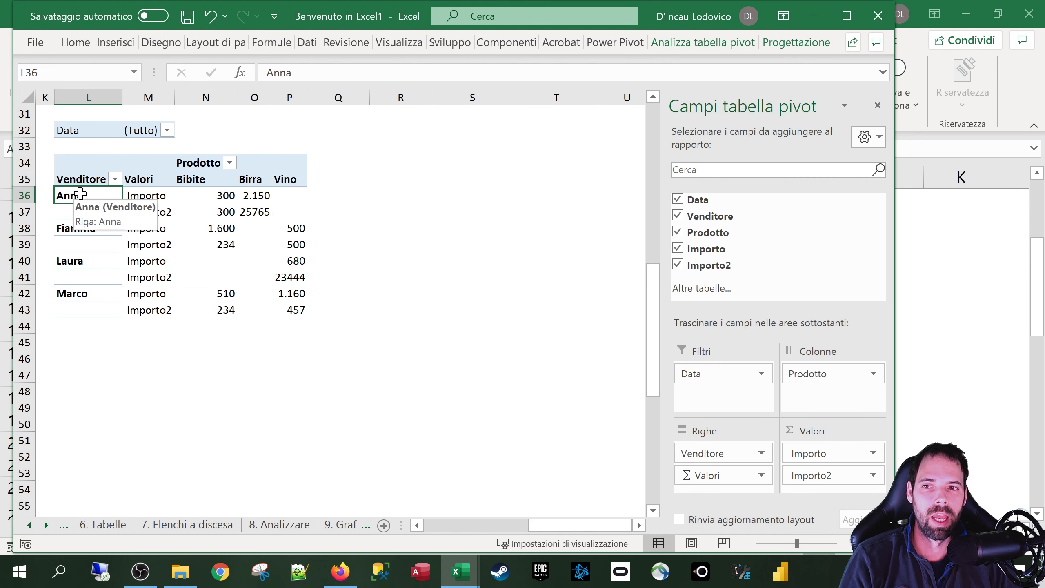
click(77, 229)
click(78, 264)
click(94, 294)
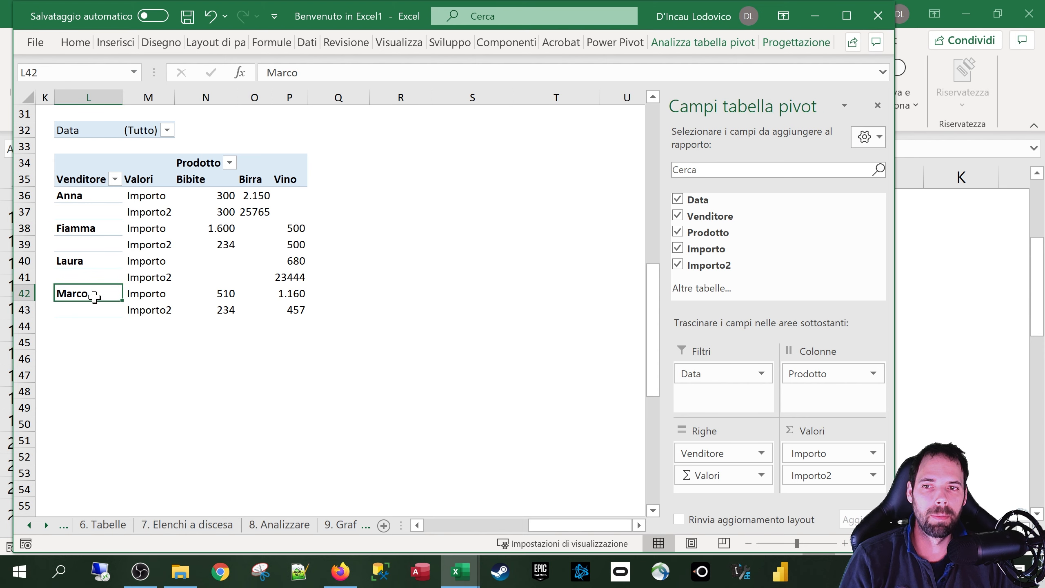
click(153, 195)
click(150, 211)
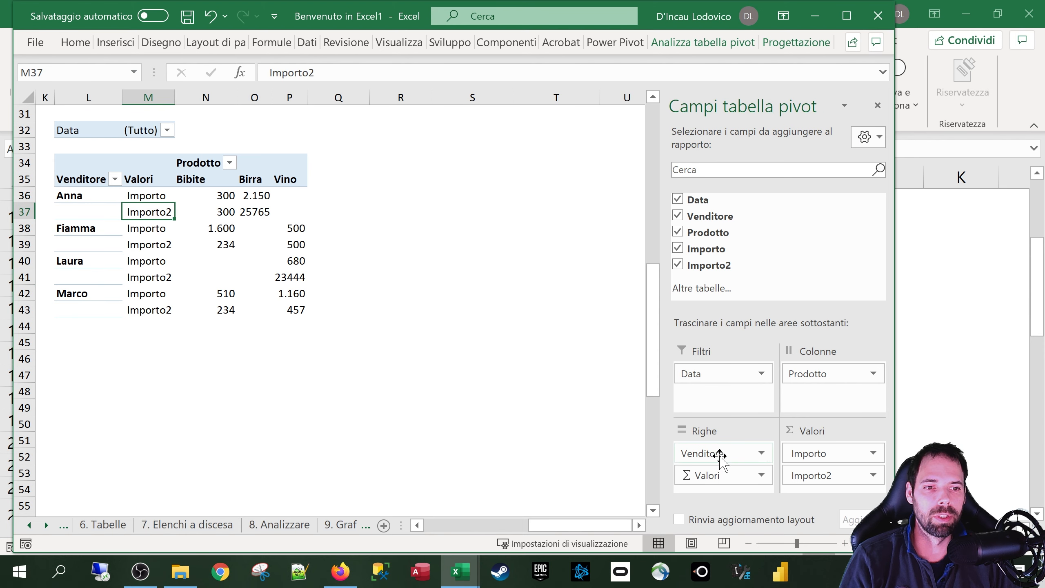
Move Venditore from the rows area to the report filters and check the Importo and Importo2 rows.
drag(723, 453, 679, 389)
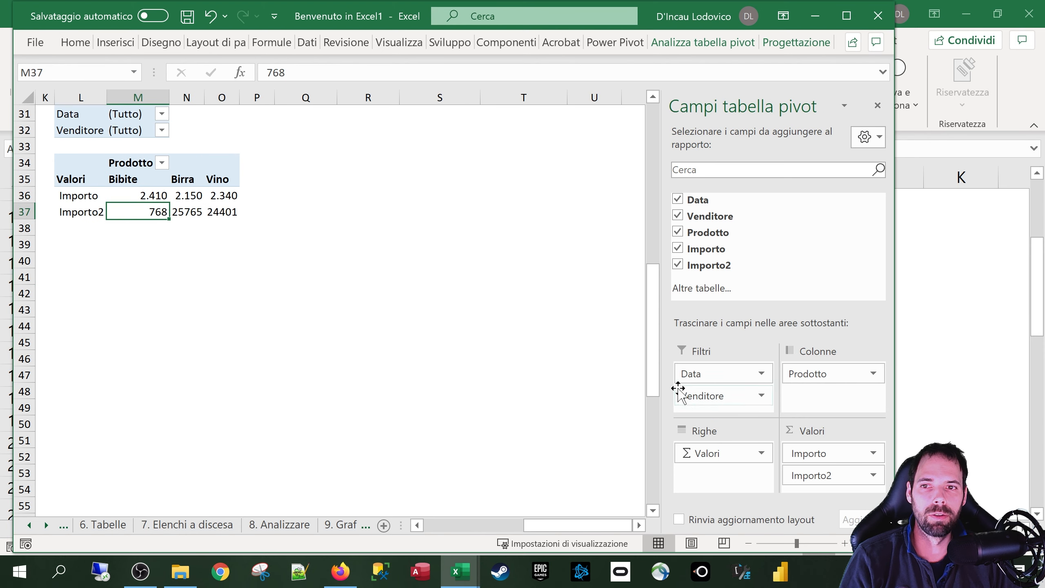
click(77, 197)
click(80, 212)
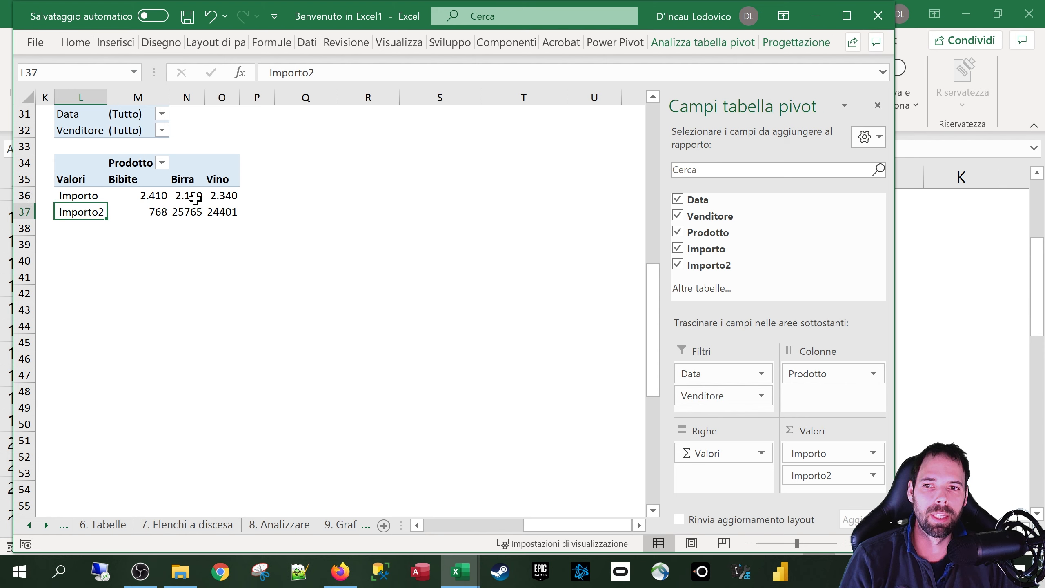
Swap Prodotto and Valori between the rows and columns areas, and swap them back.
drag(718, 448, 695, 482)
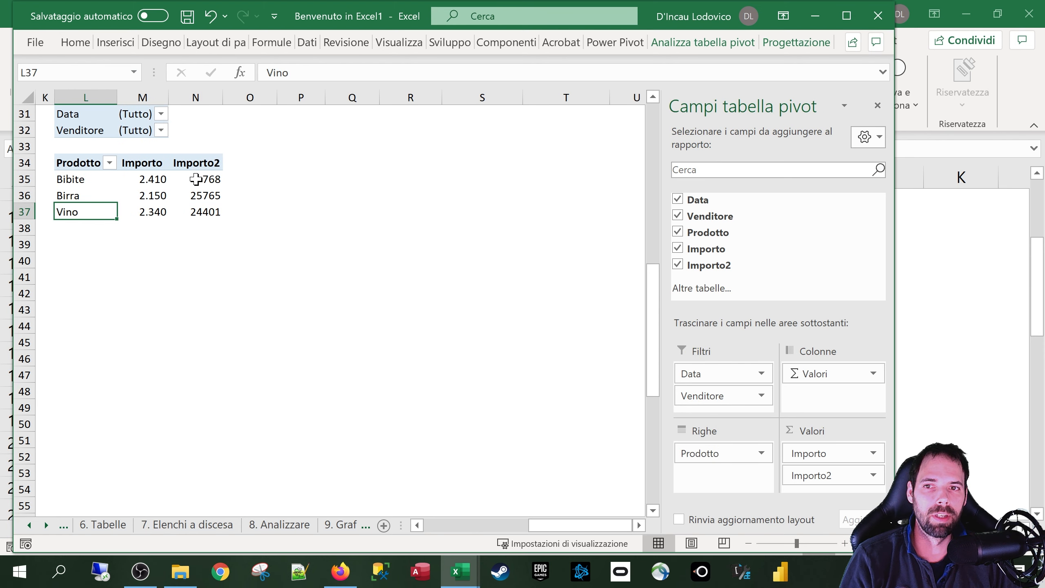
drag(723, 454, 685, 477)
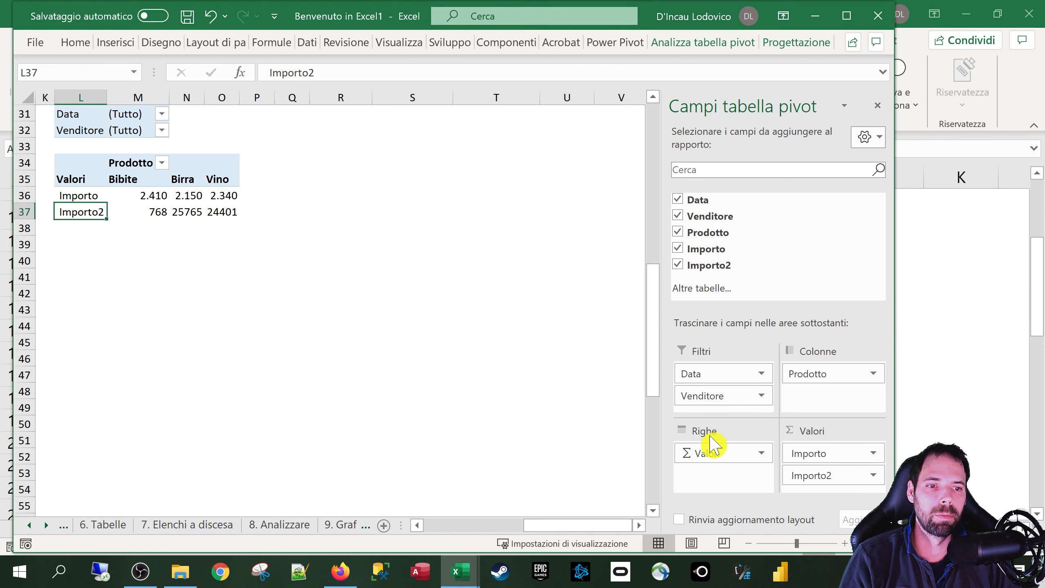
Move Venditore from the report filters to the columns area and Prodotto to the rows area below Valori.
drag(712, 396, 817, 395)
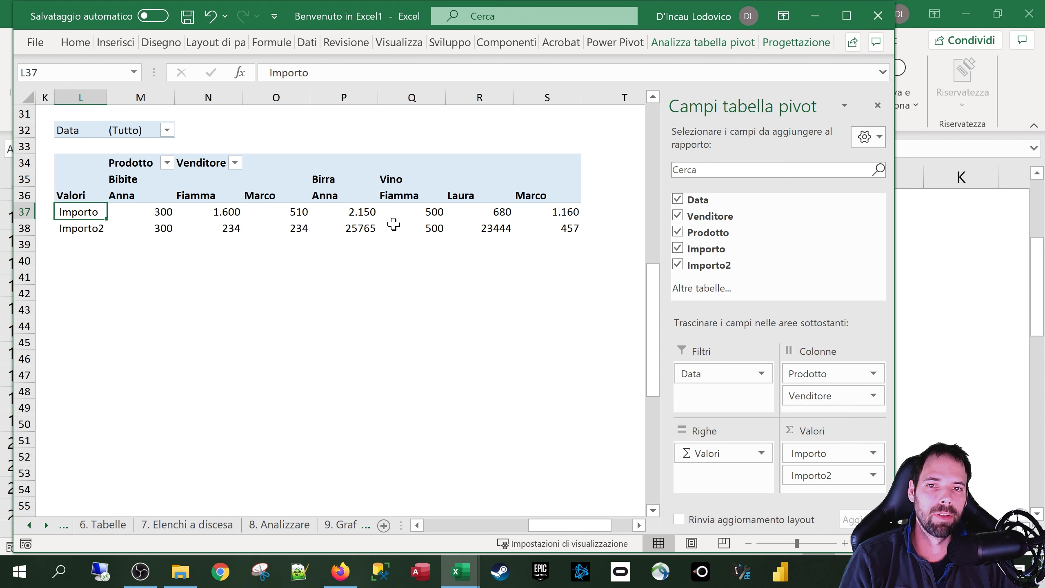
drag(832, 383, 699, 479)
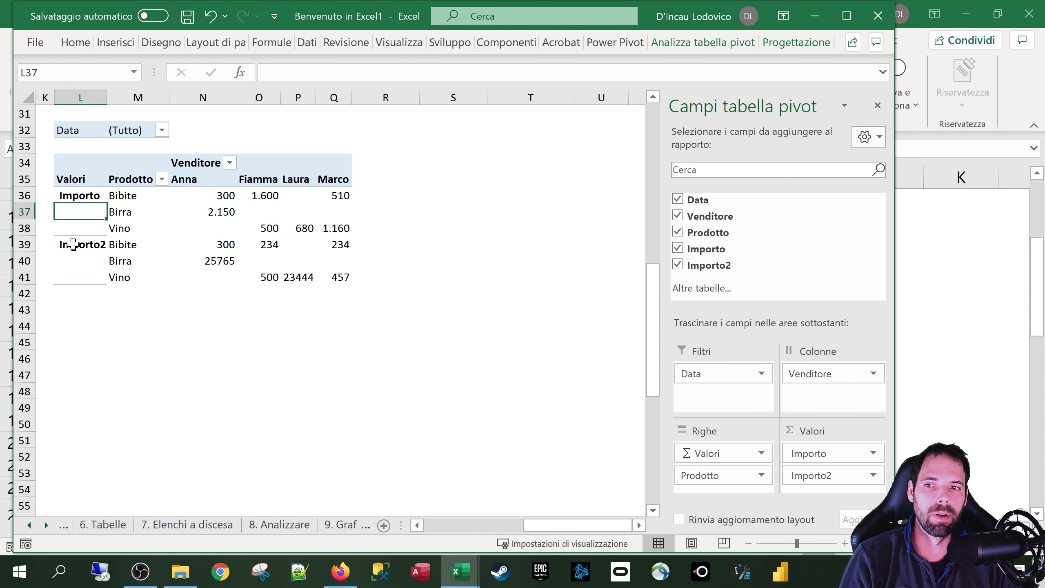
Return Venditore to the report filters and move Valori to the columns area, keeping Prodotto in the rows area.
click(80, 189)
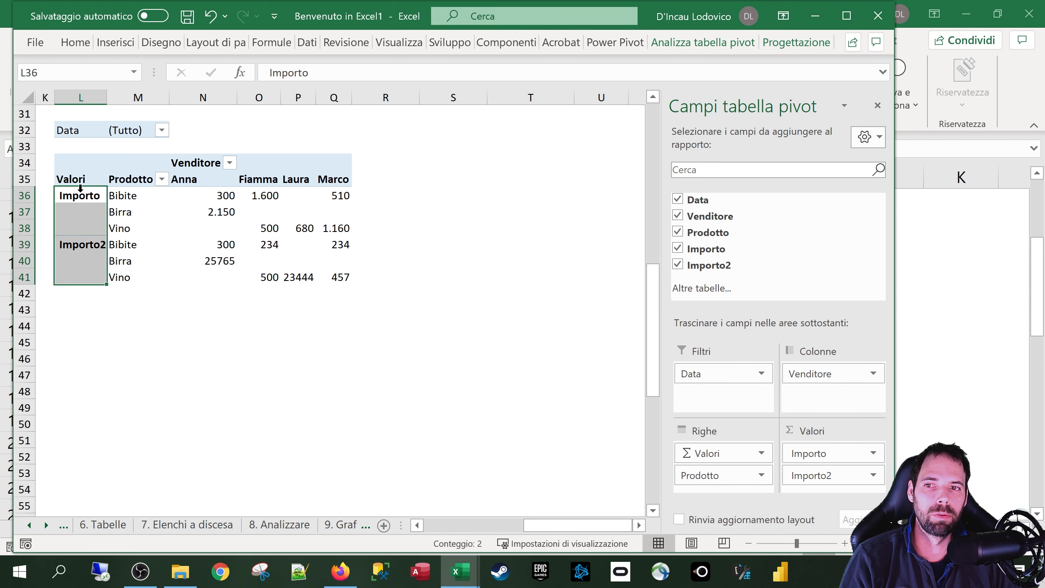
click(88, 237)
drag(723, 457, 706, 397)
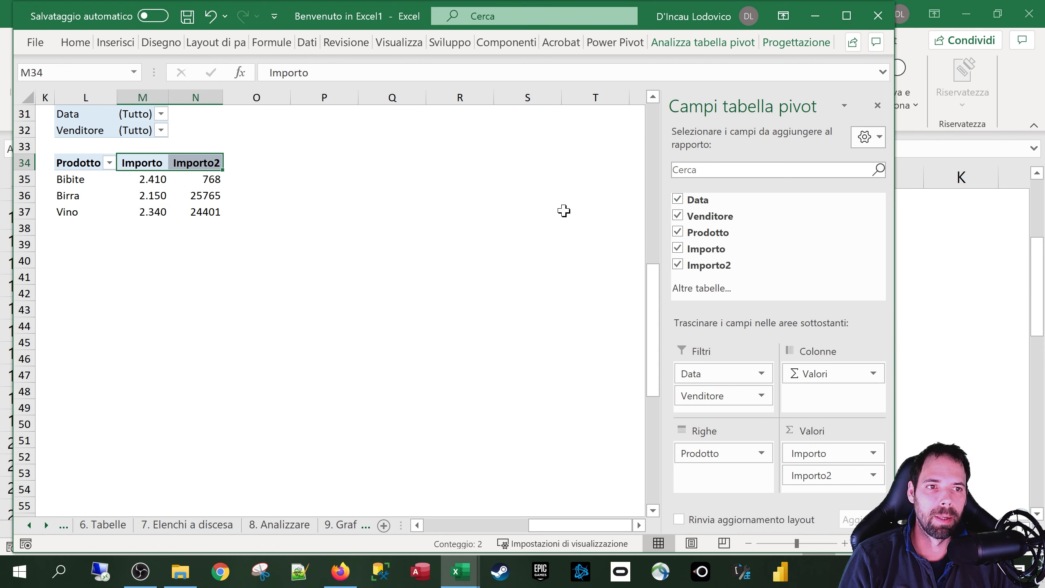
Display the fields section and areas section side by side in the pivot field pane, and widen the pane.
click(879, 140)
click(742, 156)
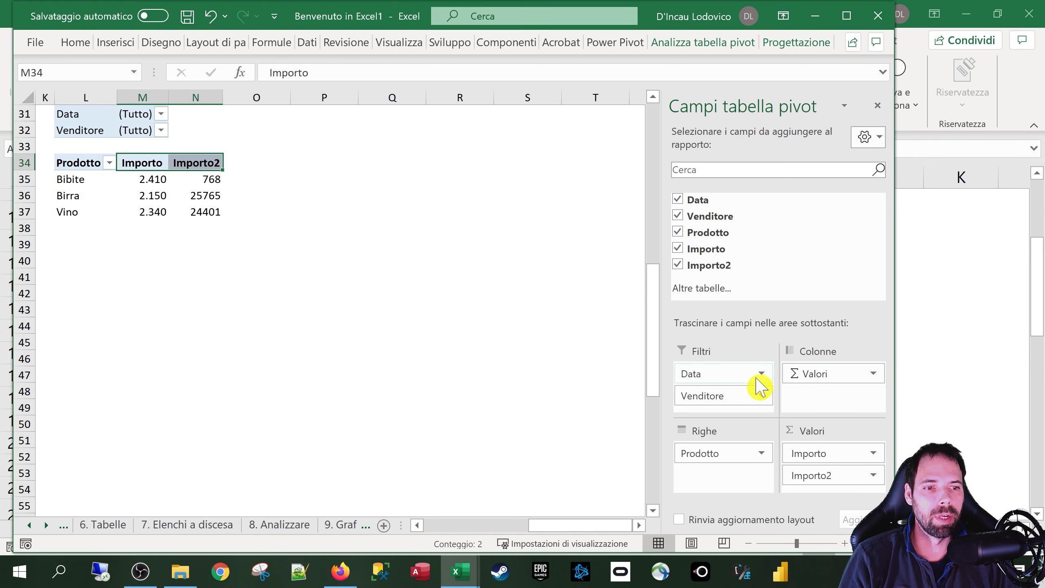
click(872, 138)
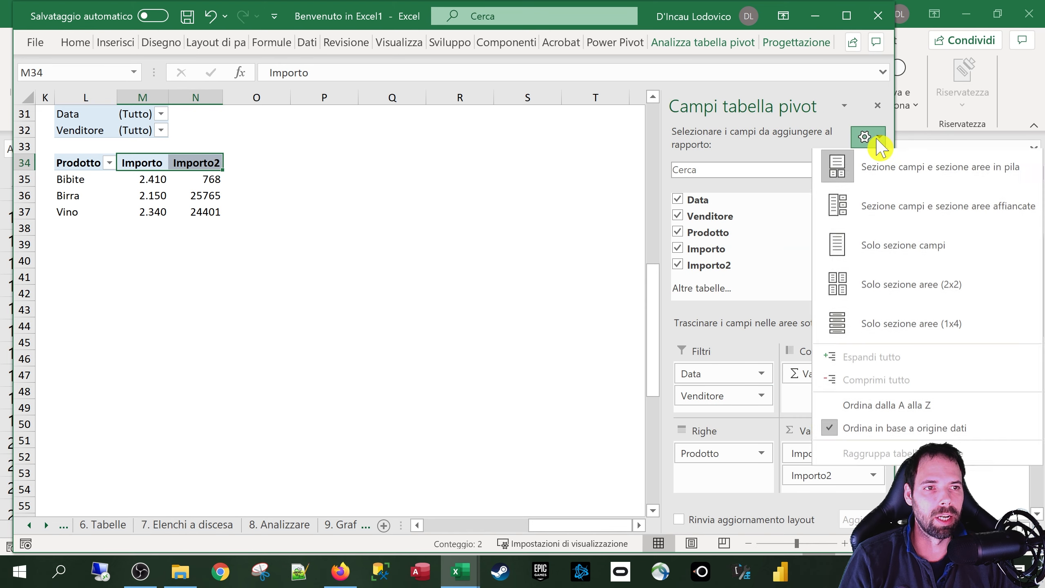
click(862, 216)
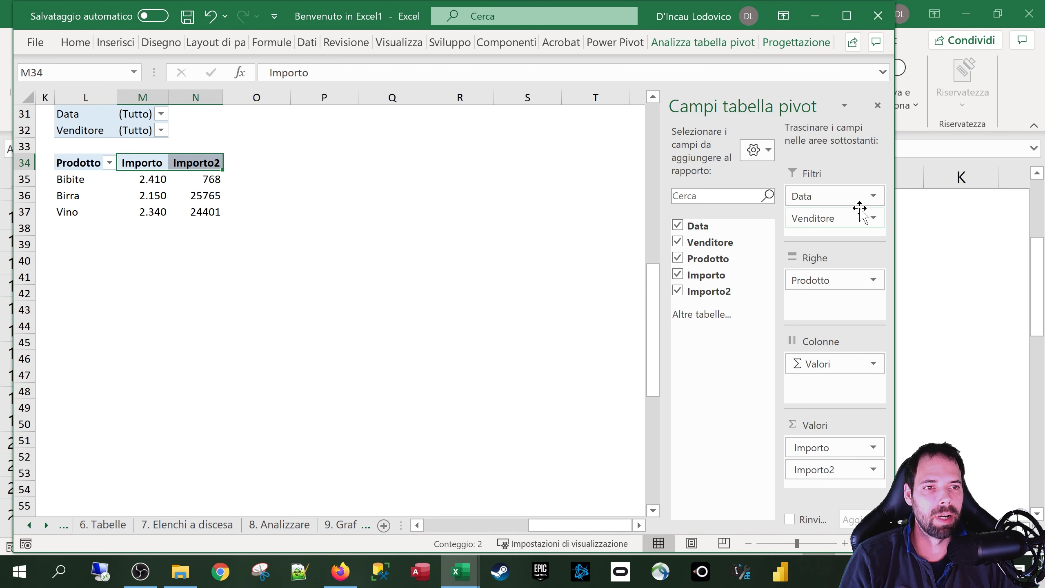
drag(661, 307, 512, 306)
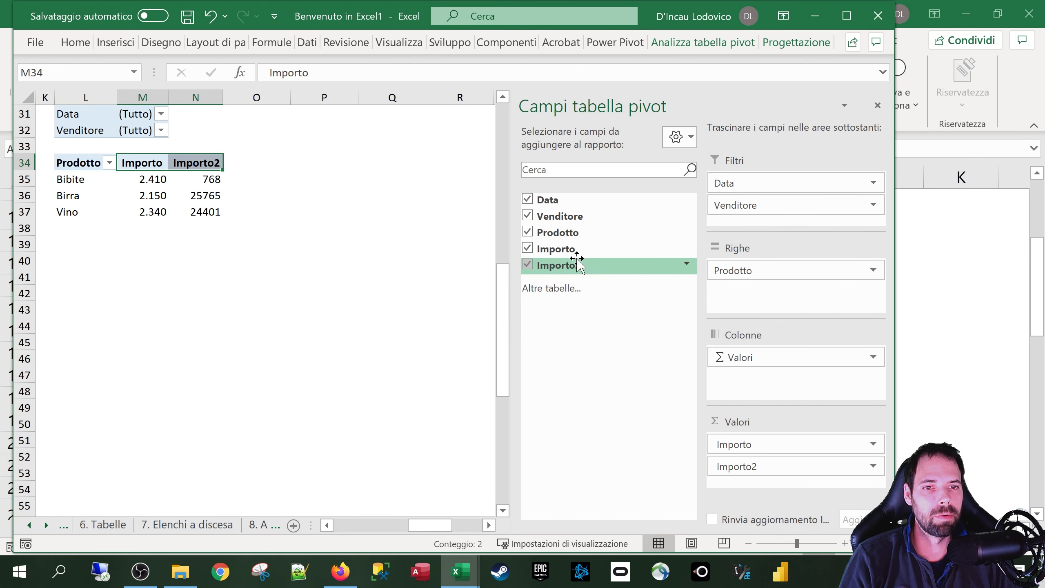
Switch the pivot field pane to the areas-only 2x2 layout, followed by the areas-only 1x4 layout.
click(688, 142)
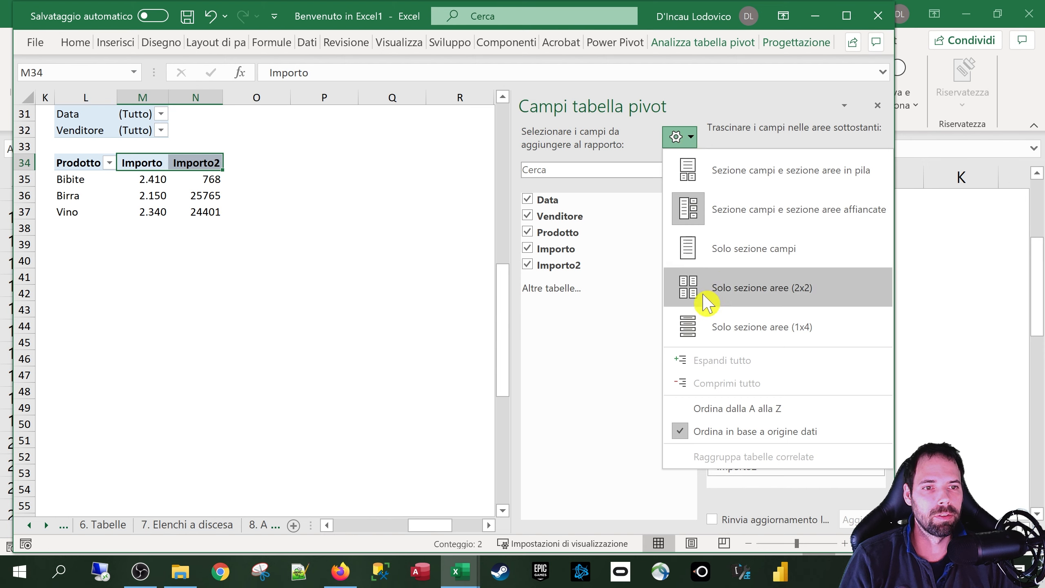
click(691, 288)
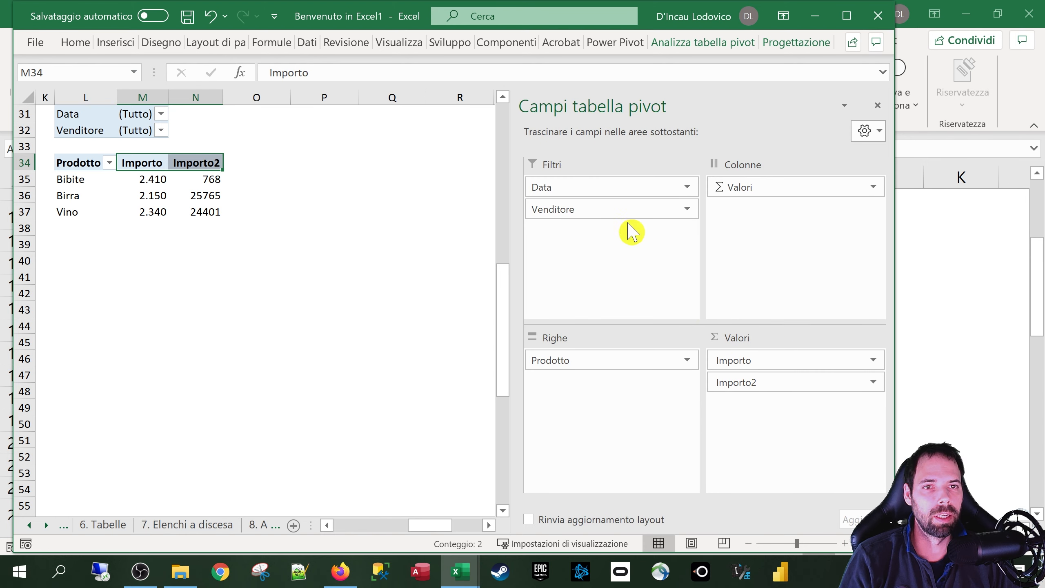
click(883, 134)
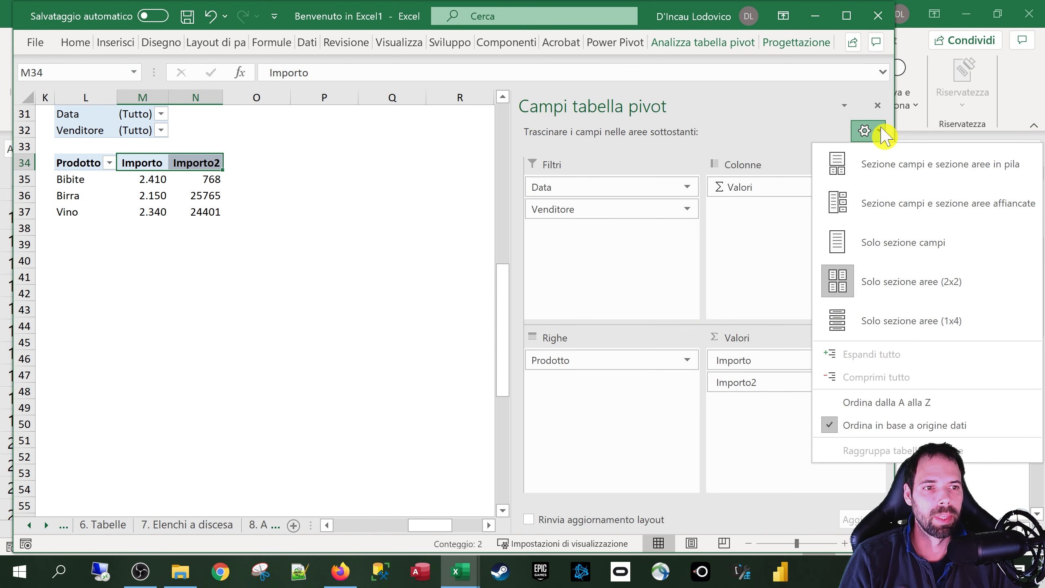
click(864, 320)
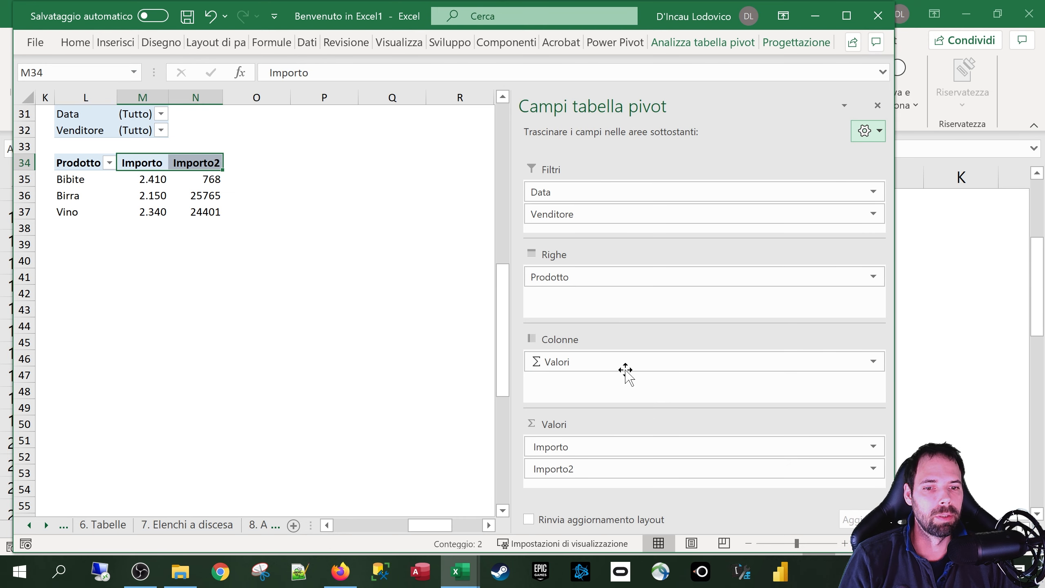
Return the pivot field pane to the stacked fields and areas layout, and narrow the pane.
click(871, 135)
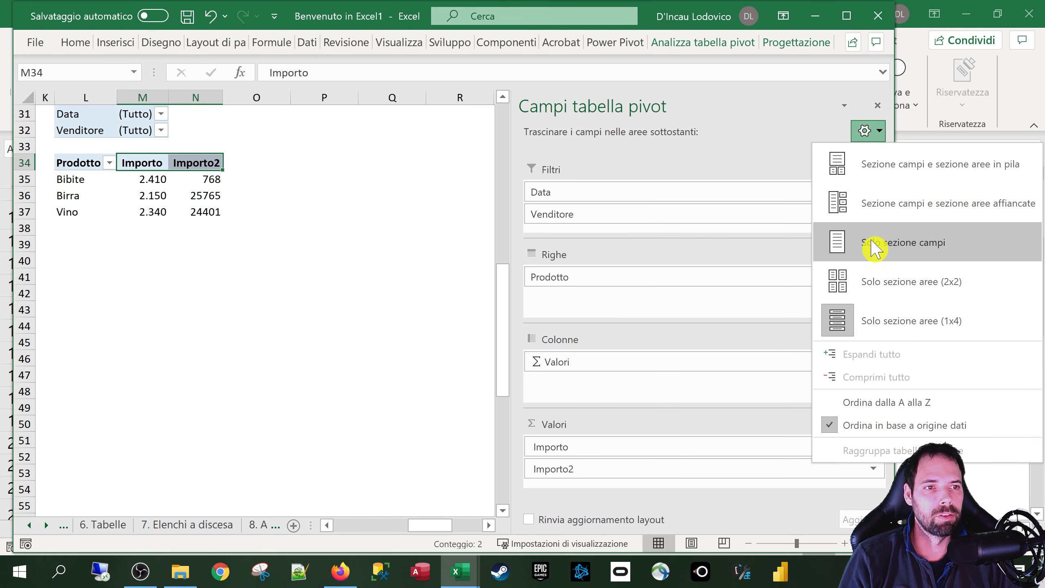
click(861, 173)
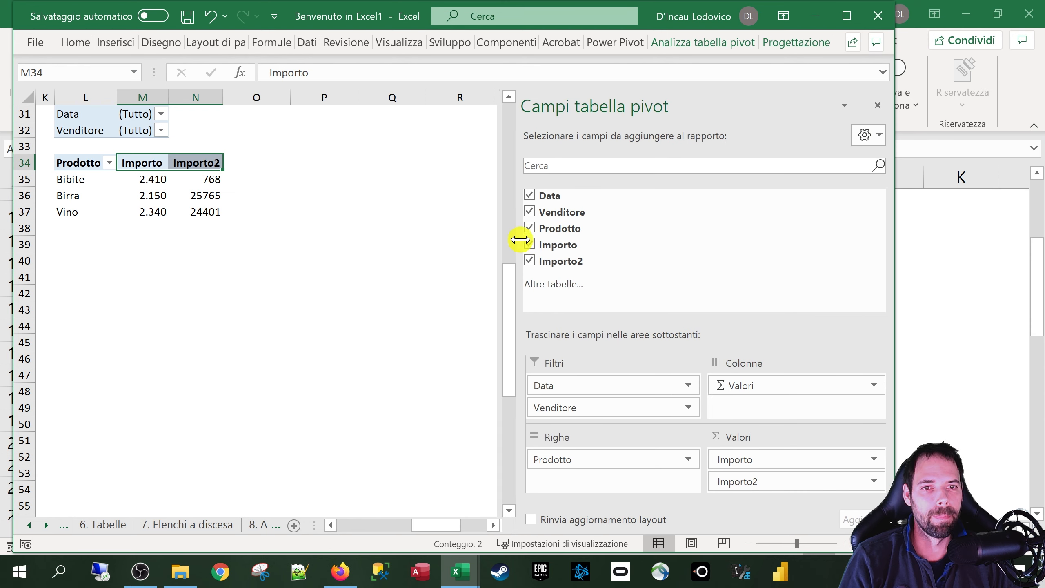
drag(519, 239, 709, 247)
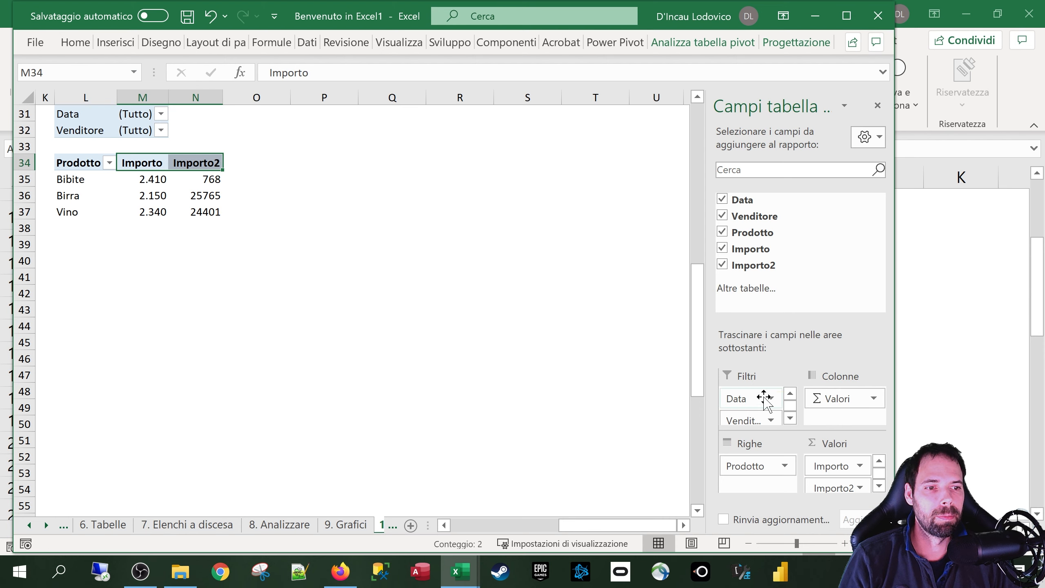
Try the banded rows and banded columns style options on the pivot table, turning each off again.
click(793, 46)
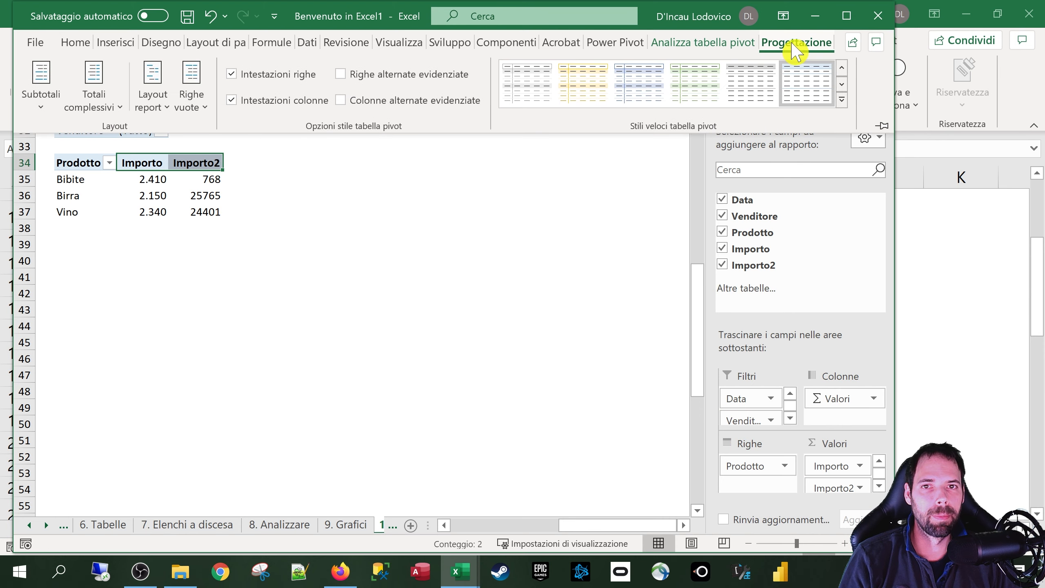
click(387, 75)
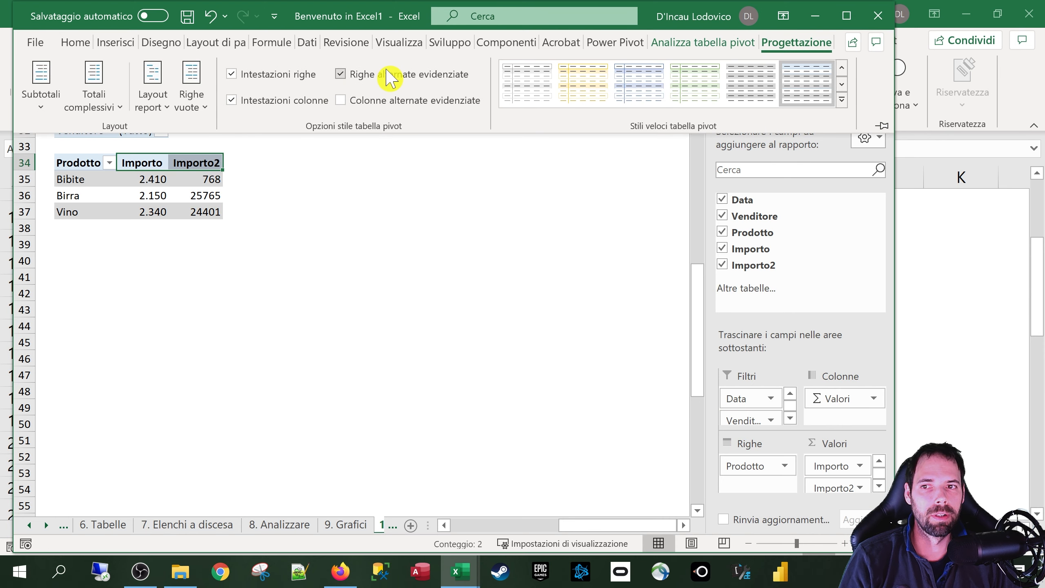
click(387, 75)
click(396, 103)
click(394, 108)
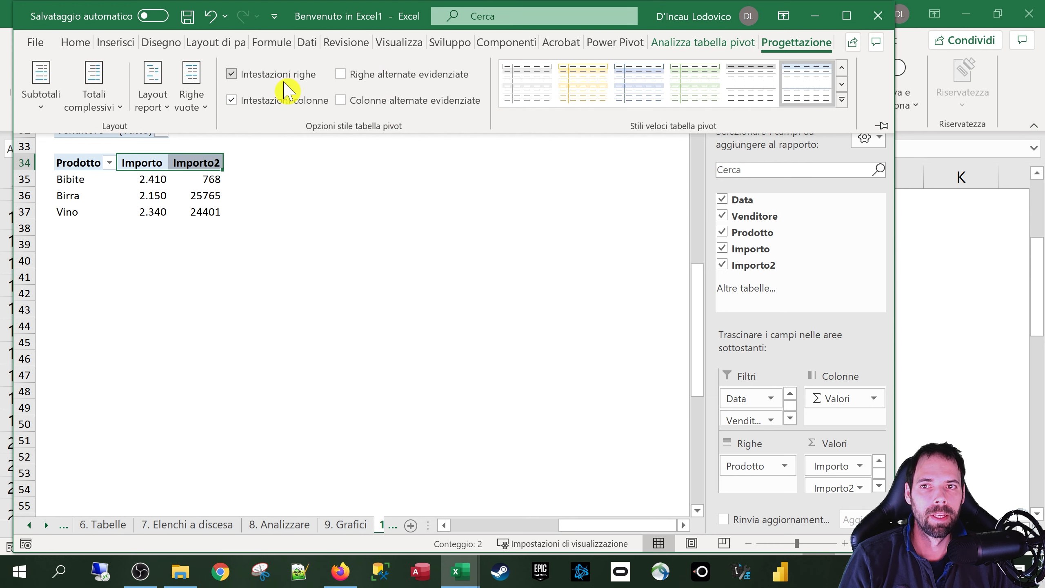
click(192, 101)
click(193, 108)
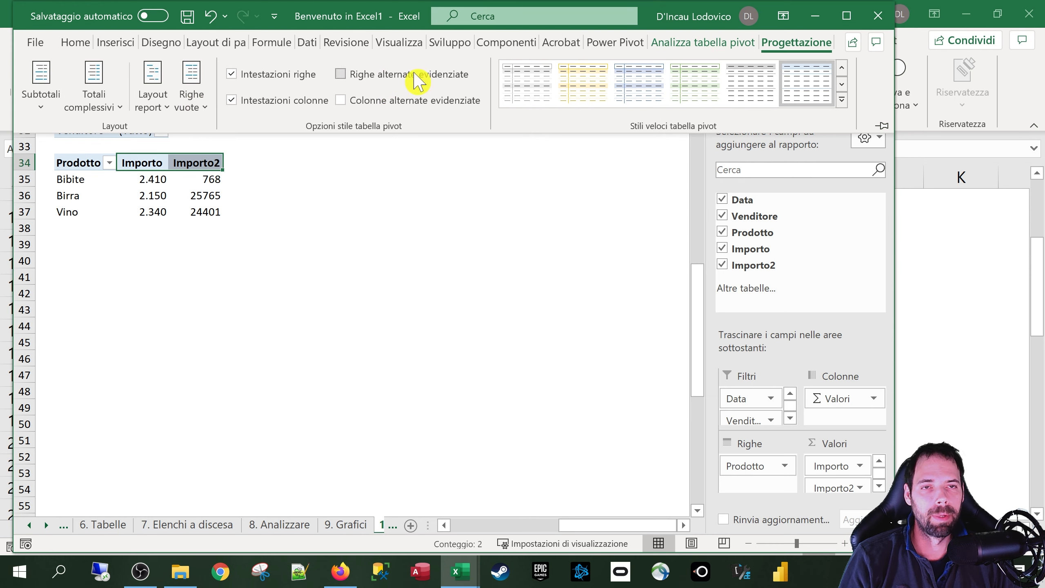
Maximize the workbook window and bring the source data table into view beside the pivot table.
click(716, 43)
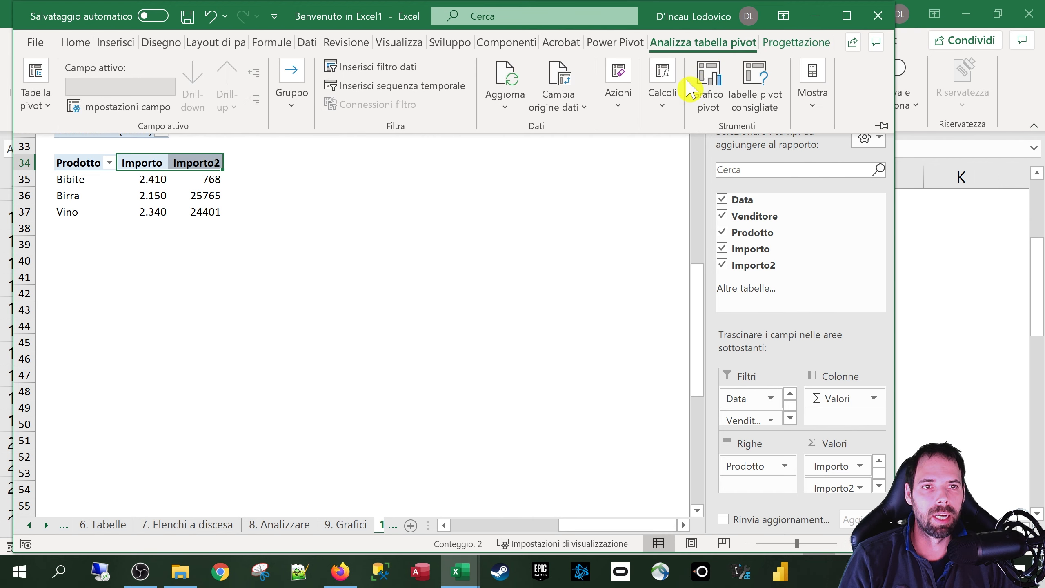
double_click(654, 22)
click(831, 42)
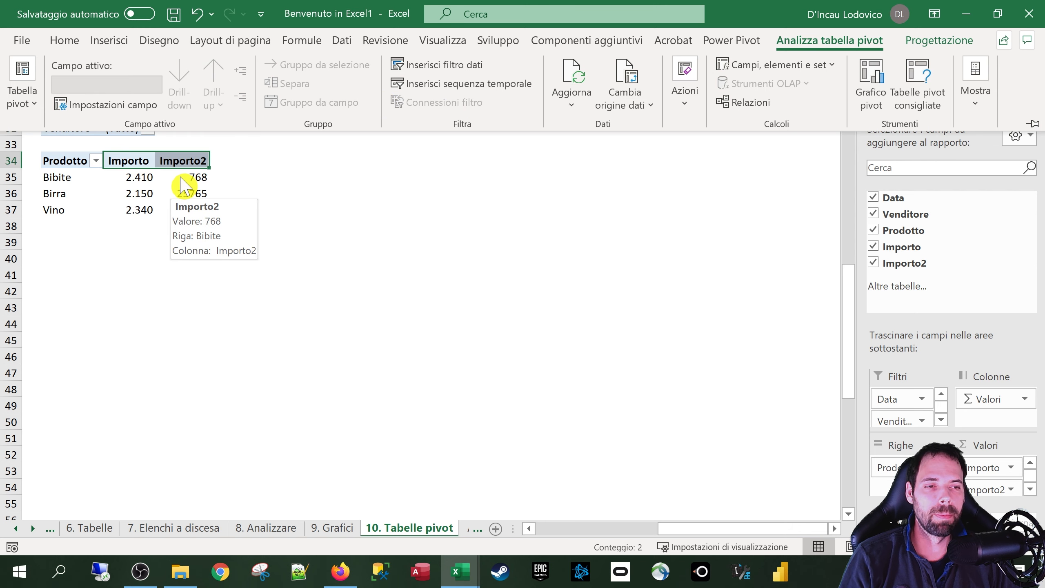
click(721, 530)
drag(721, 530, 641, 531)
scroll(257, 302, up, 1)
click(443, 253)
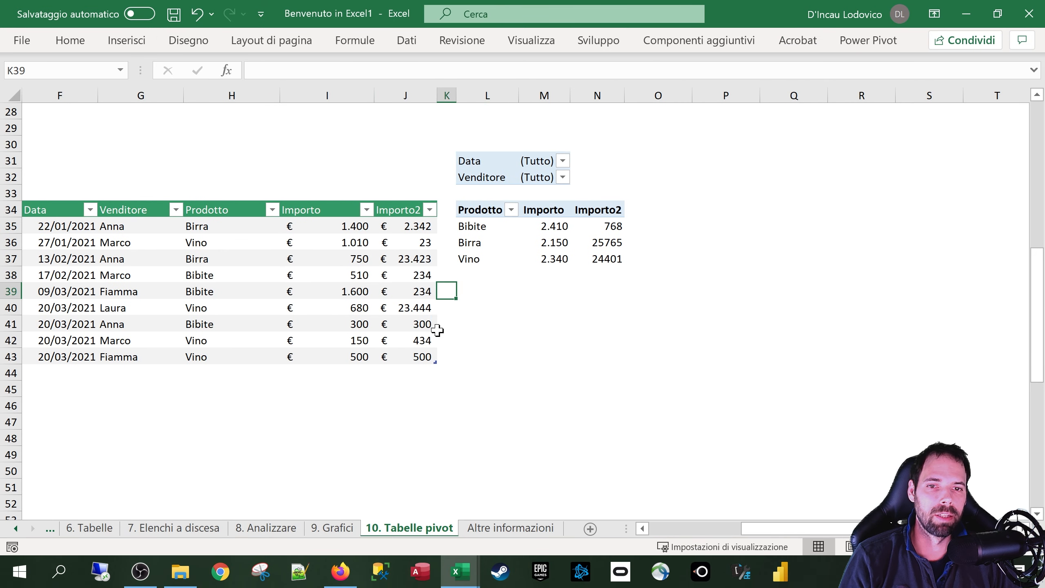
Start a calculated field for the pivot table and name it ProdottoImpPerImp2.
click(553, 229)
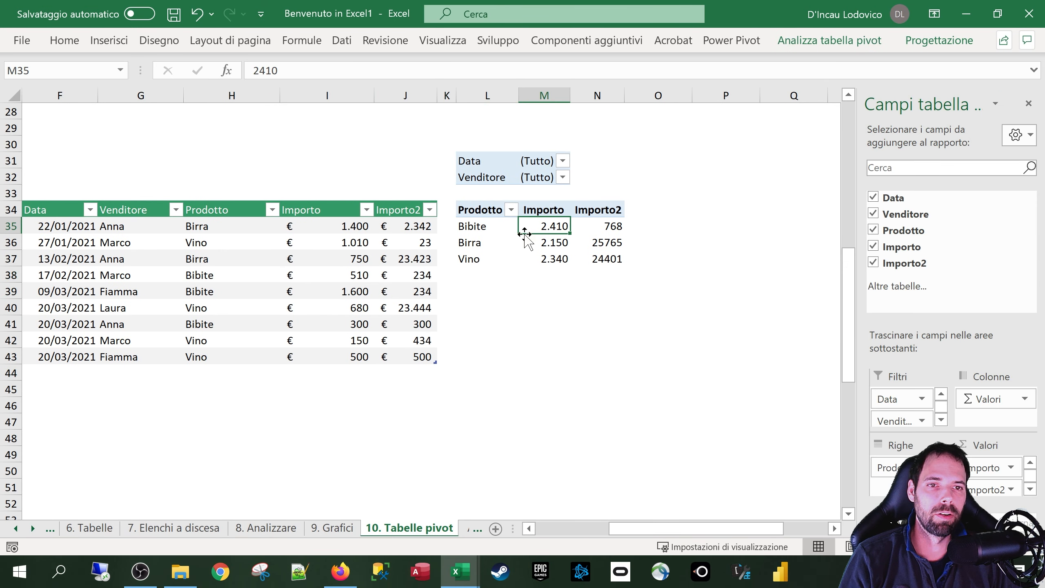
click(822, 41)
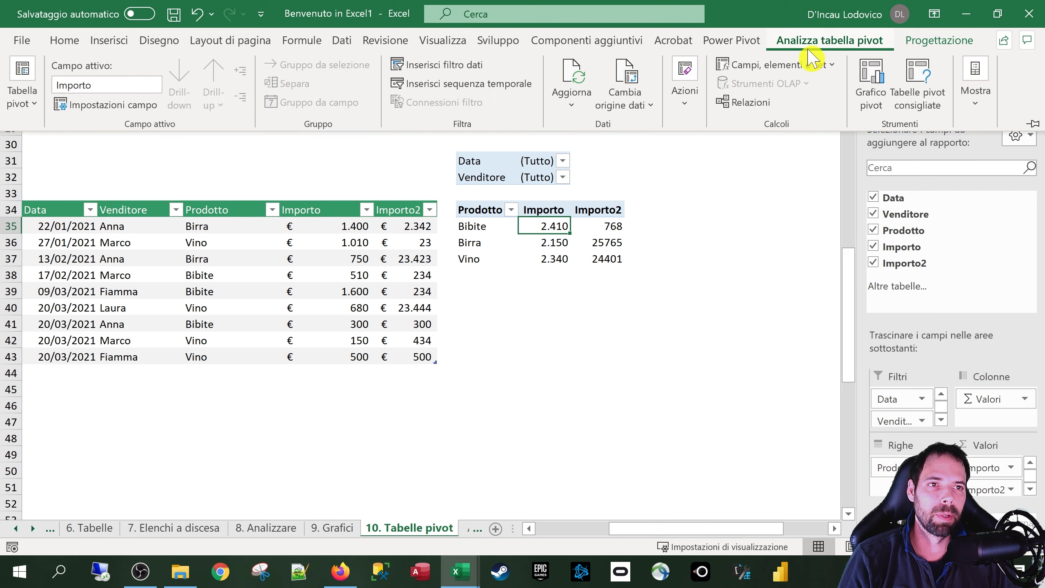
click(764, 66)
click(763, 88)
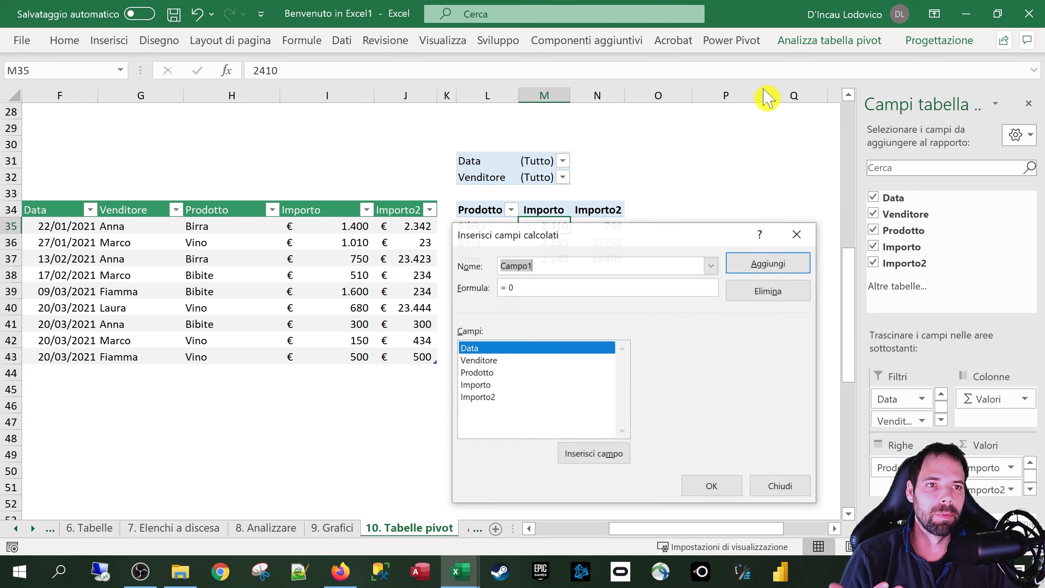
drag(559, 243, 189, 215)
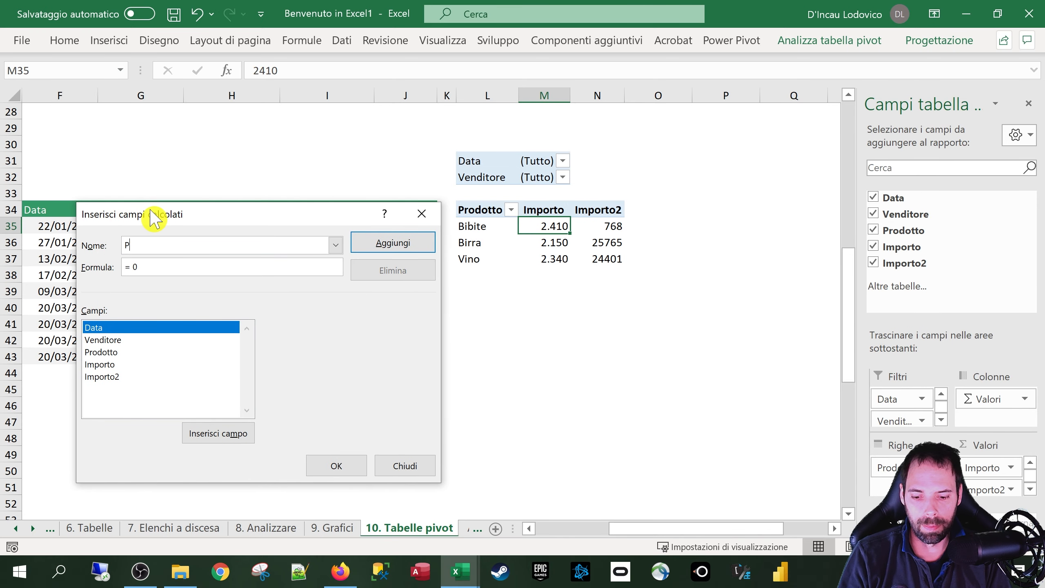
text(Prodotto)
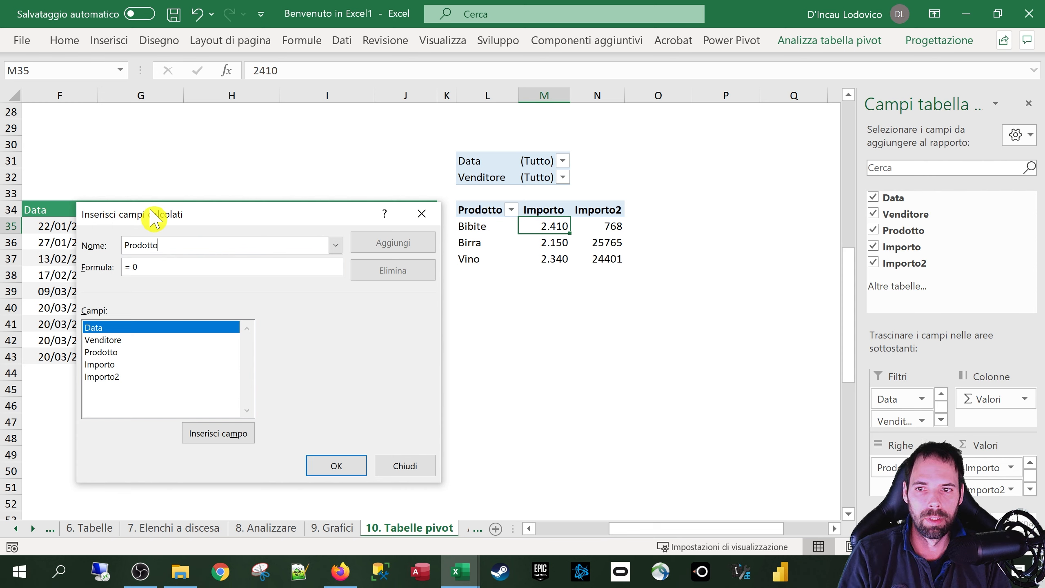
text(ImpPerImp2)
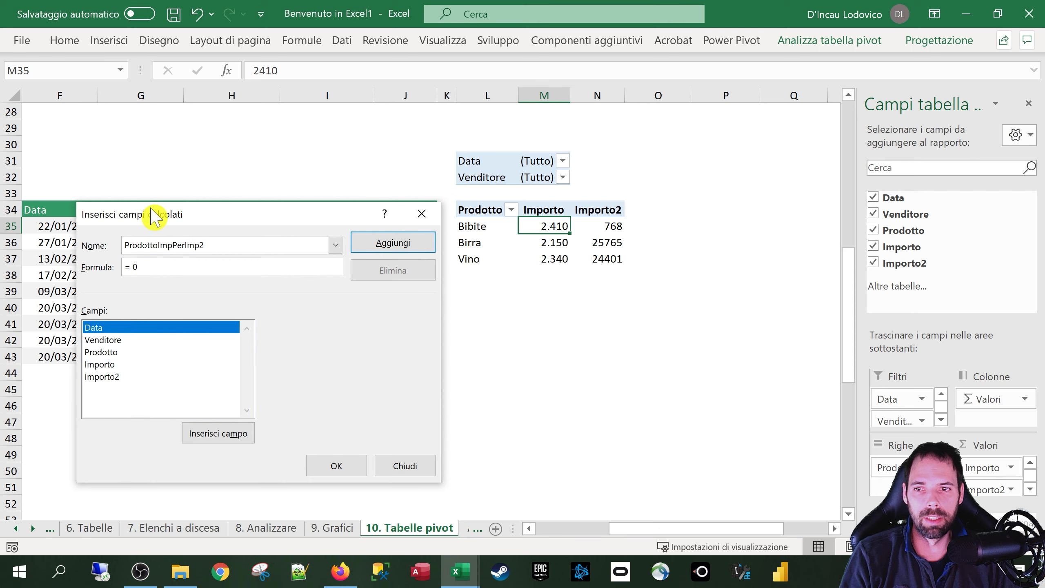
Set the calculated field's formula to Importo* Importo2 and add the field to the pivot table.
click(166, 267)
key(BackSpace)
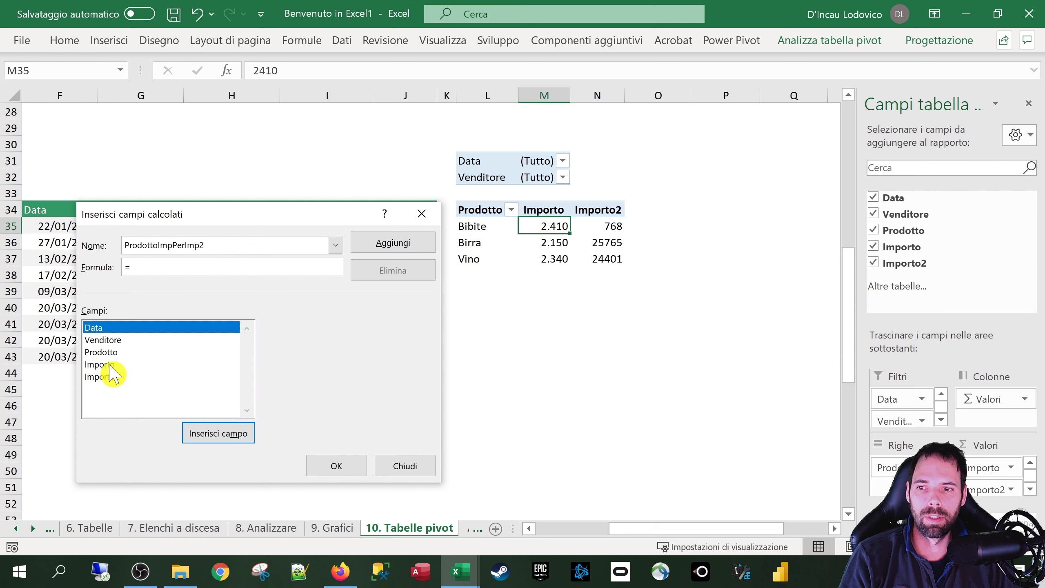
double_click(109, 364)
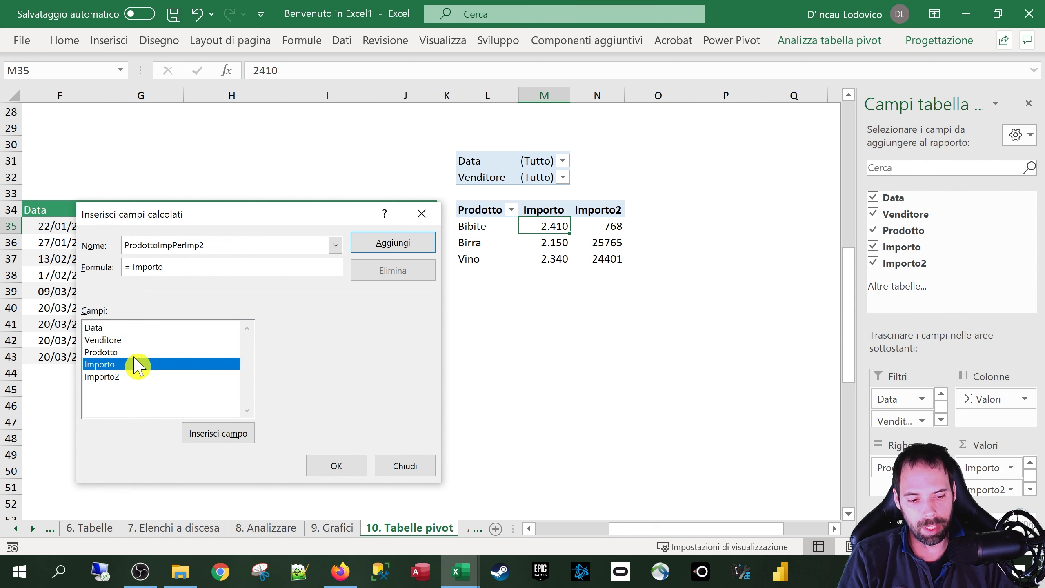
text(*)
double_click(105, 377)
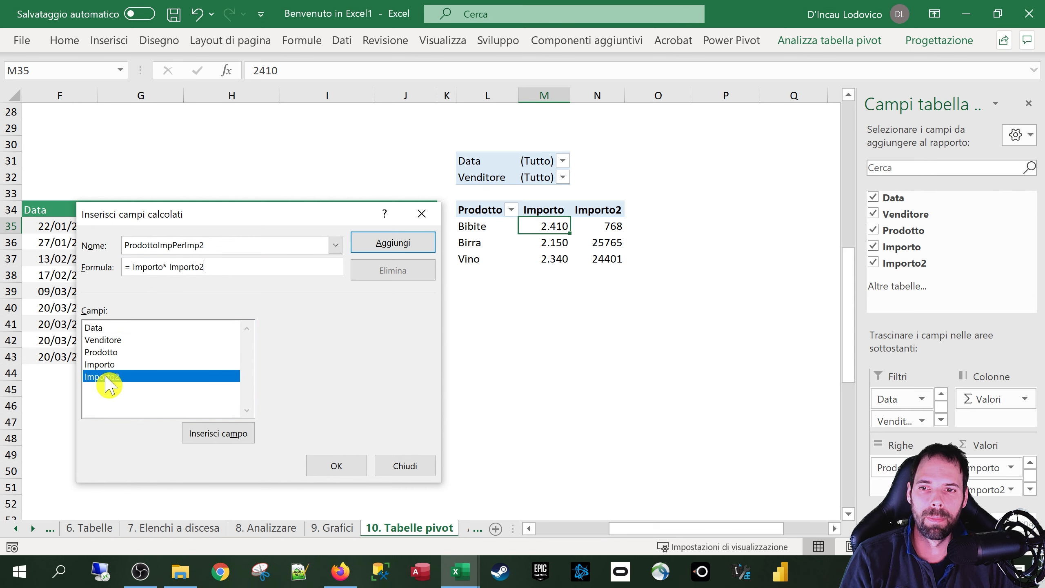
click(391, 245)
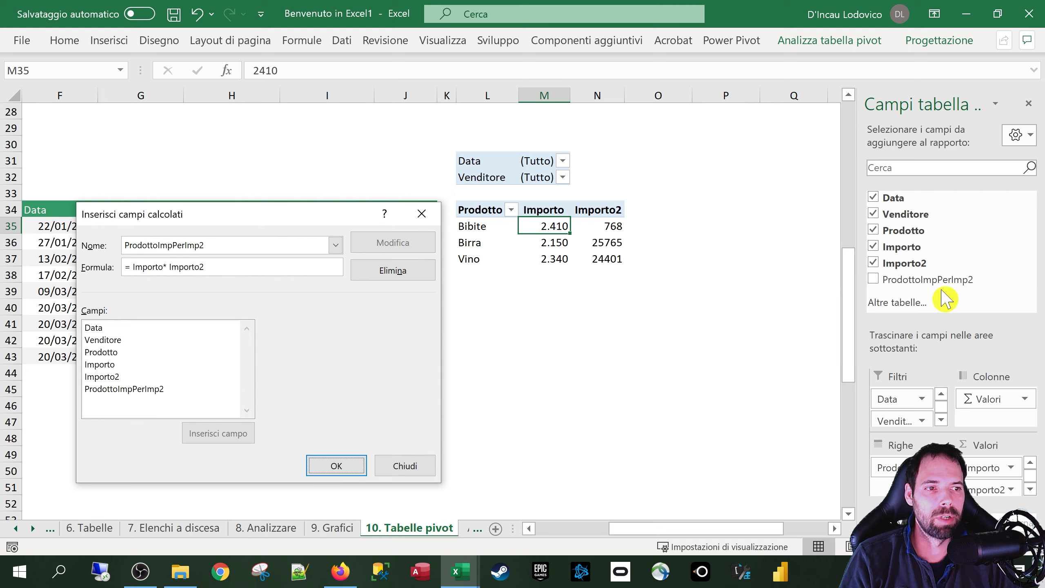
click(335, 464)
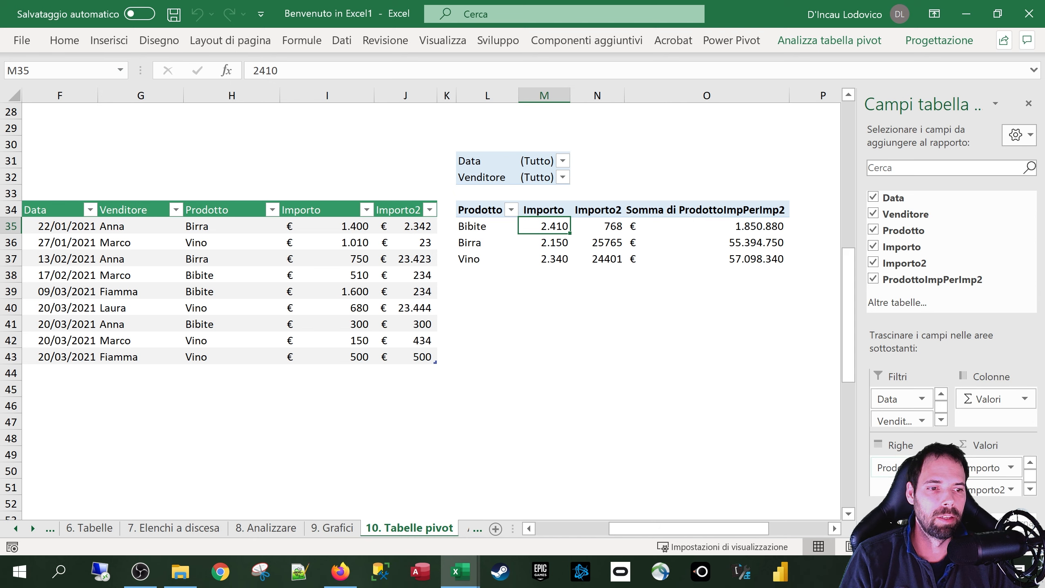
Apply the Numero number format to the Somma di ProdottoImpPerImp2 value field.
drag(695, 529, 710, 531)
click(519, 226)
click(487, 225)
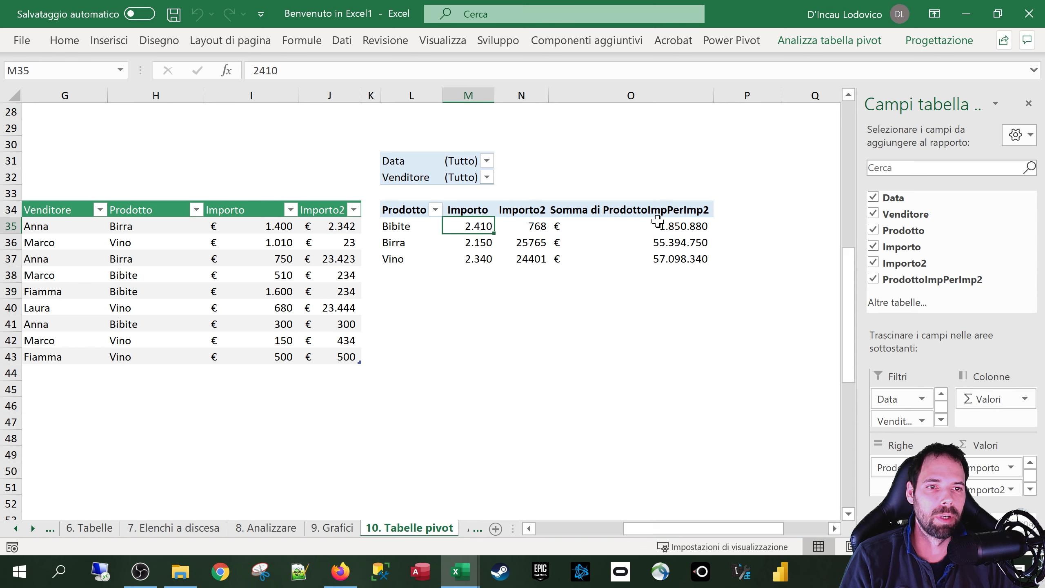
click(659, 225)
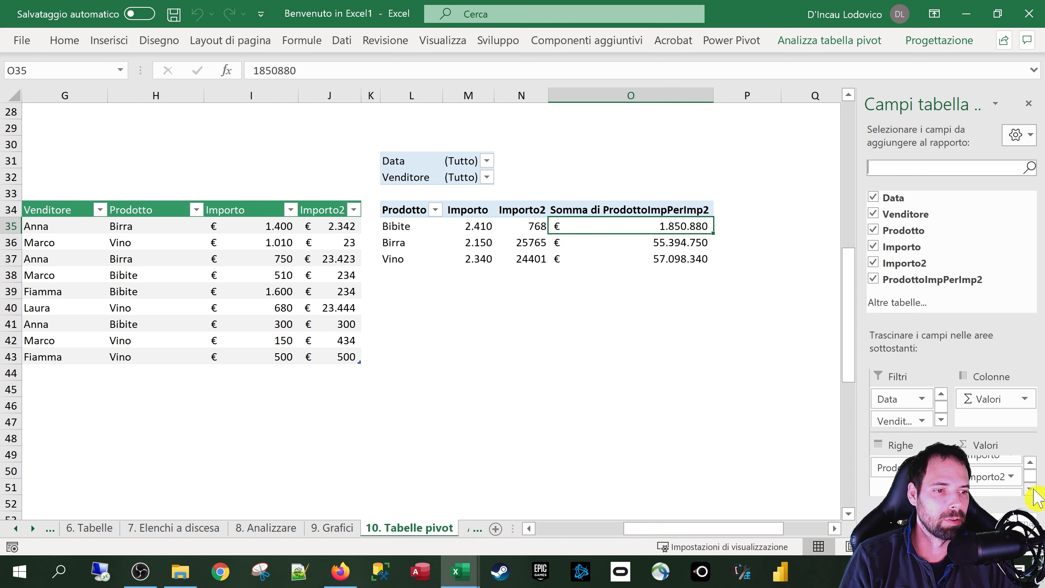
click(1010, 485)
click(989, 463)
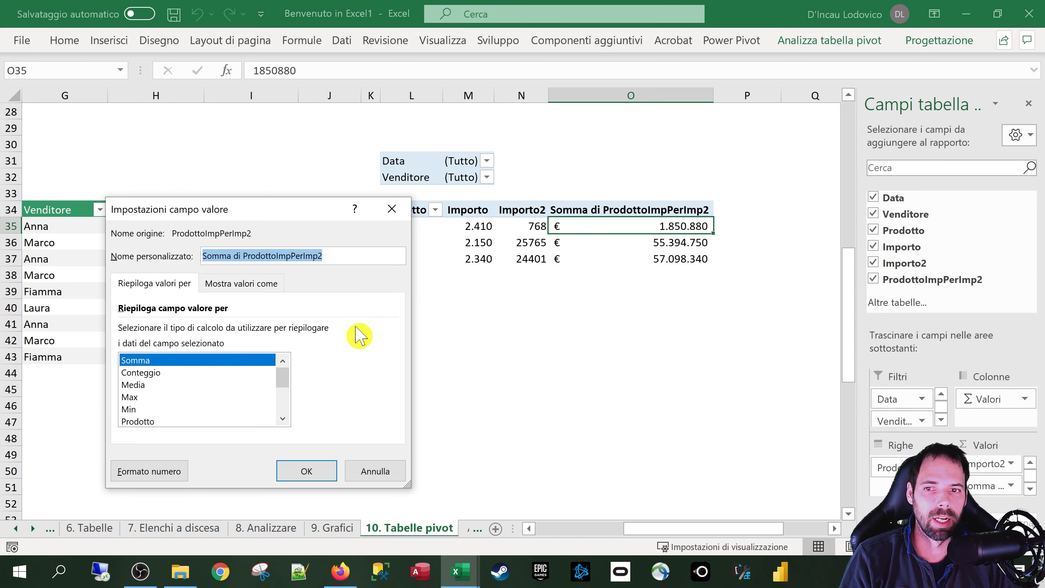
click(149, 472)
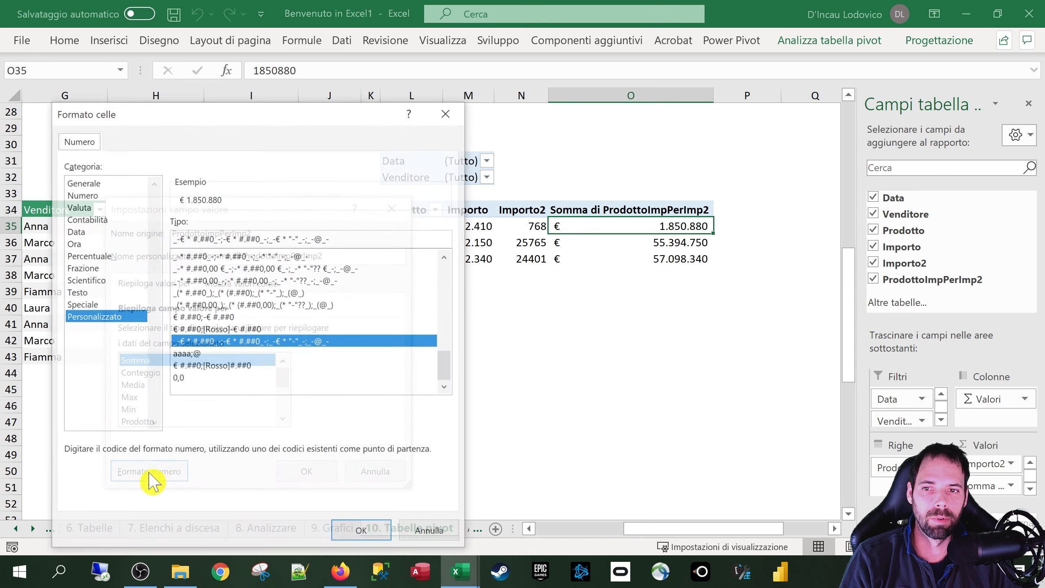
click(82, 193)
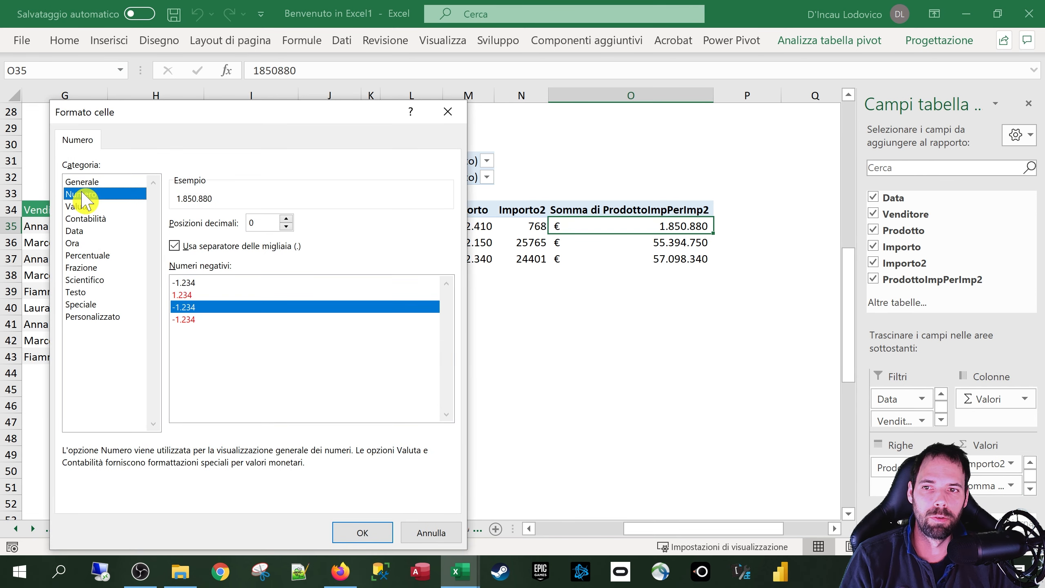
click(348, 532)
click(307, 471)
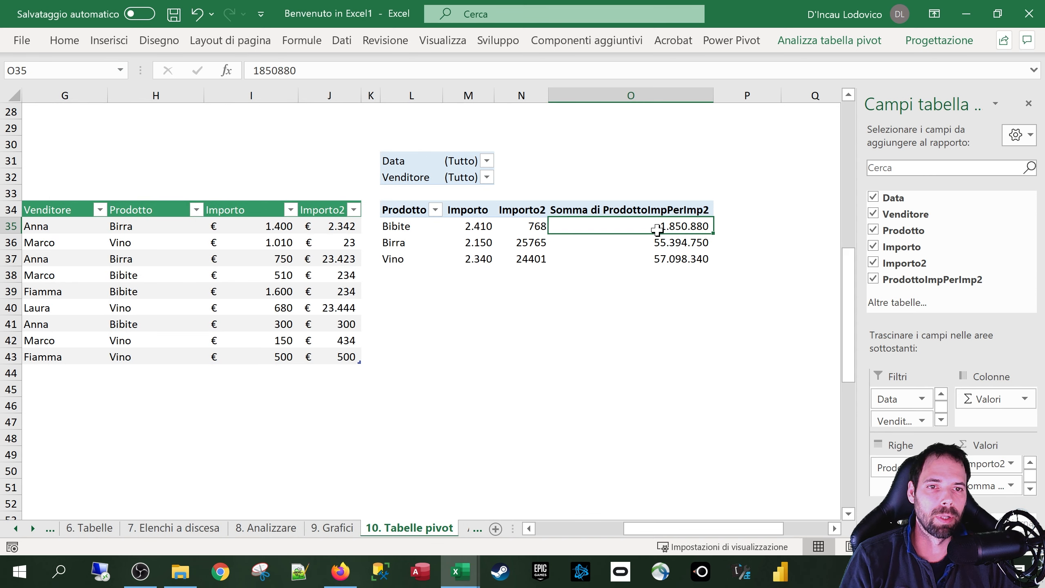
Try to change the pivot table's data source to DatiTabellaPivot1.
click(847, 40)
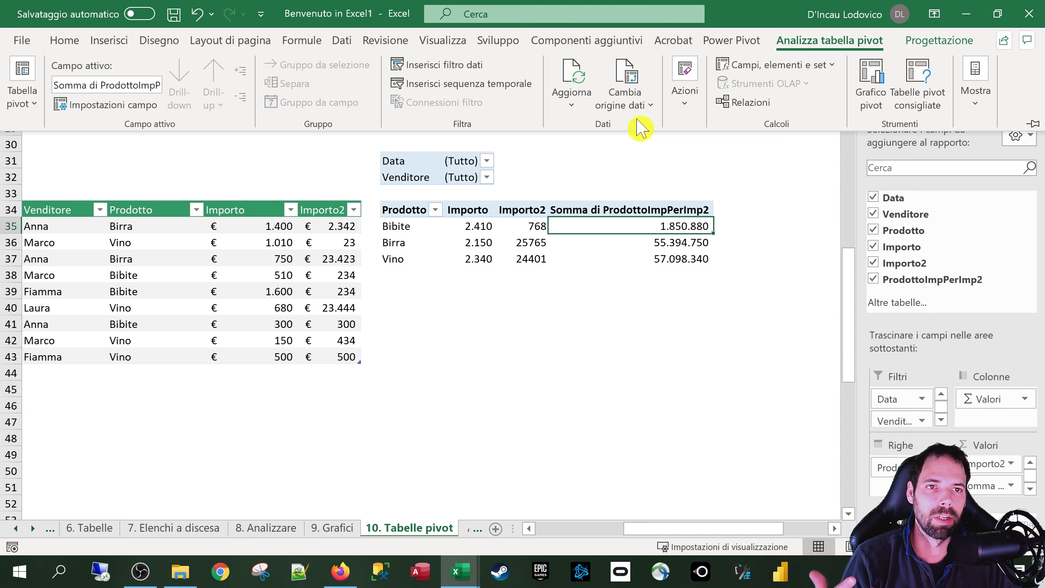
click(654, 111)
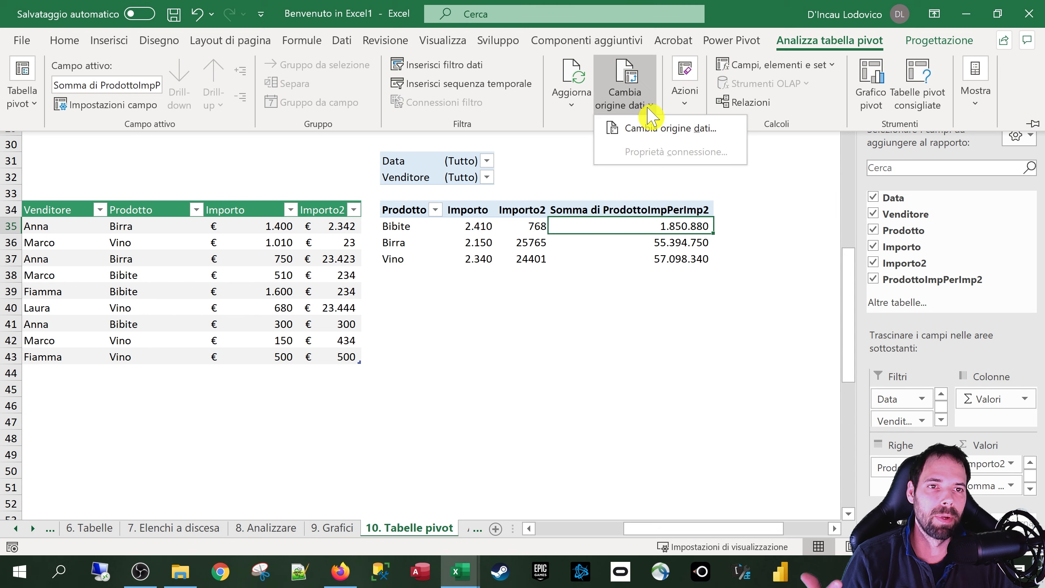
click(656, 130)
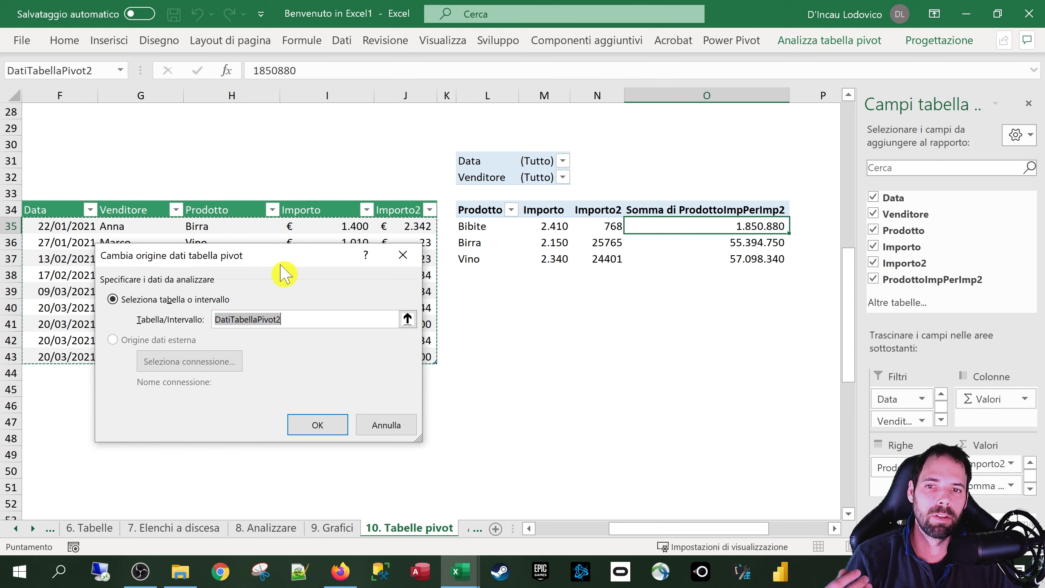
drag(282, 267, 441, 319)
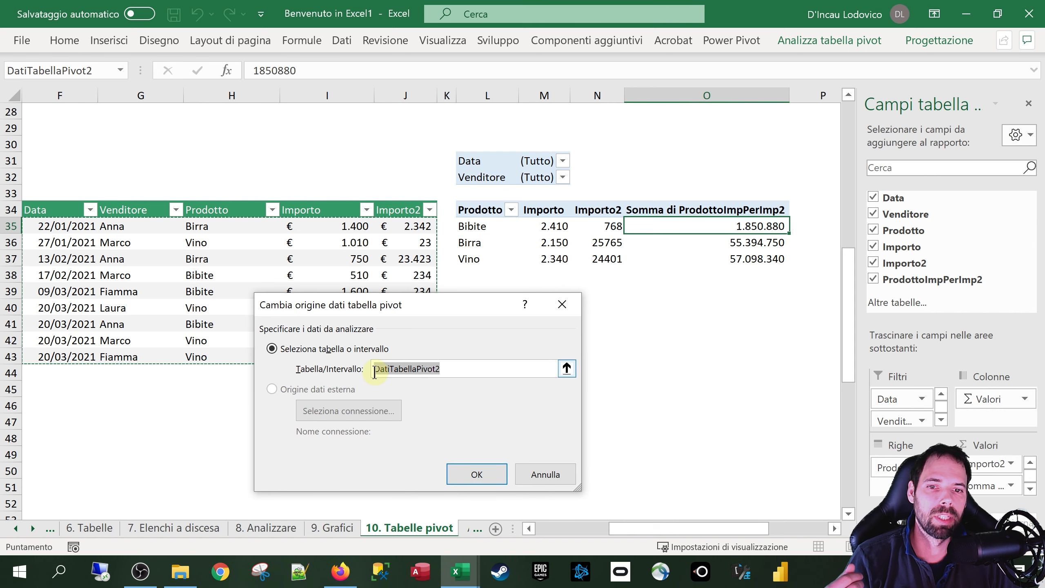
click(401, 370)
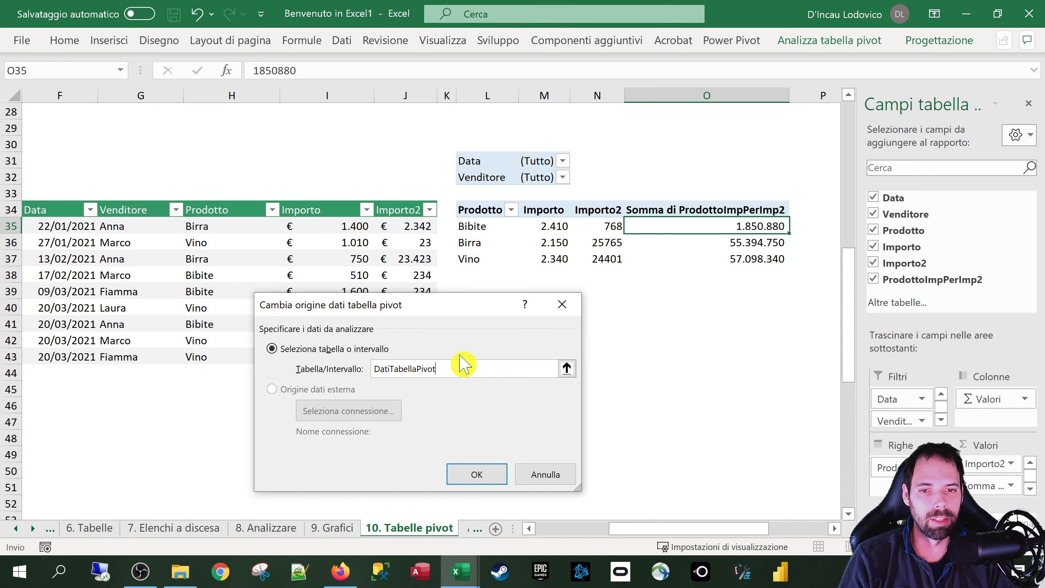
click(476, 474)
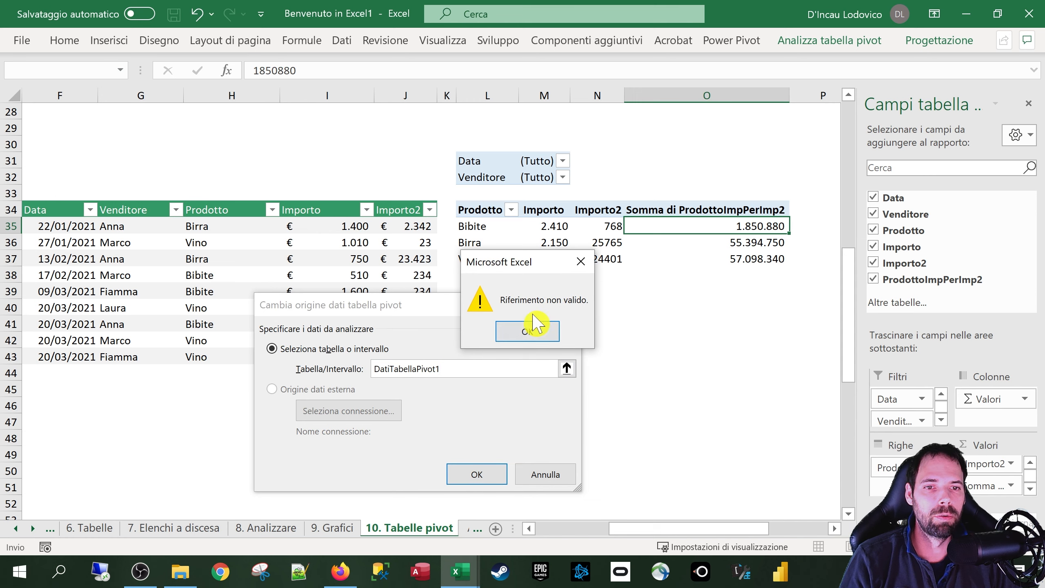
click(526, 337)
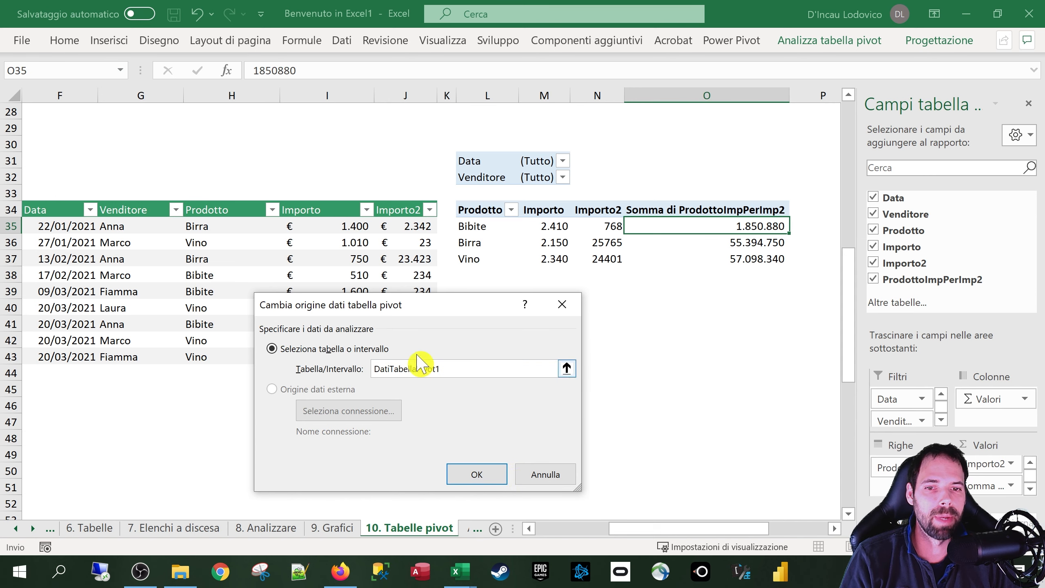
Try the range F34:J40 on the 10. Tabelle pivot sheet as the pivot table's data source, then cancel the change.
drag(451, 369, 354, 383)
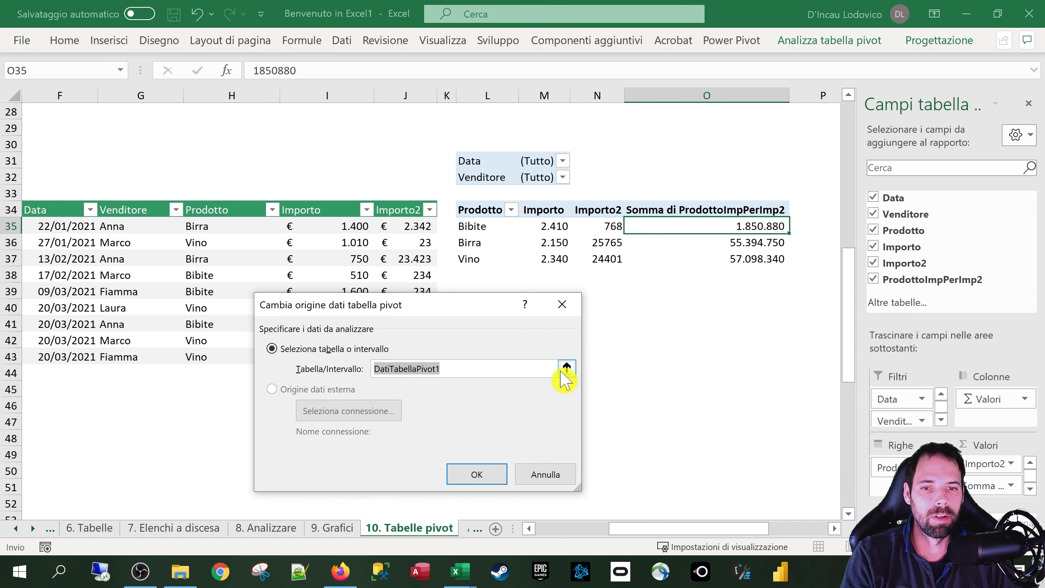
key(BackSpace)
scroll(394, 210, up, 5)
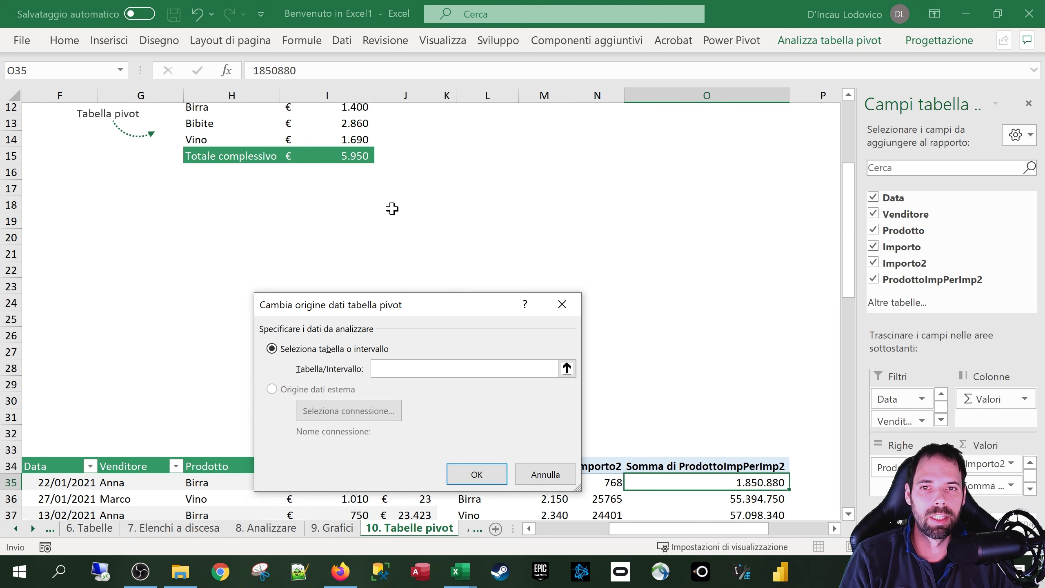
scroll(274, 211, down, 4)
drag(67, 270, 136, 276)
drag(65, 259, 406, 358)
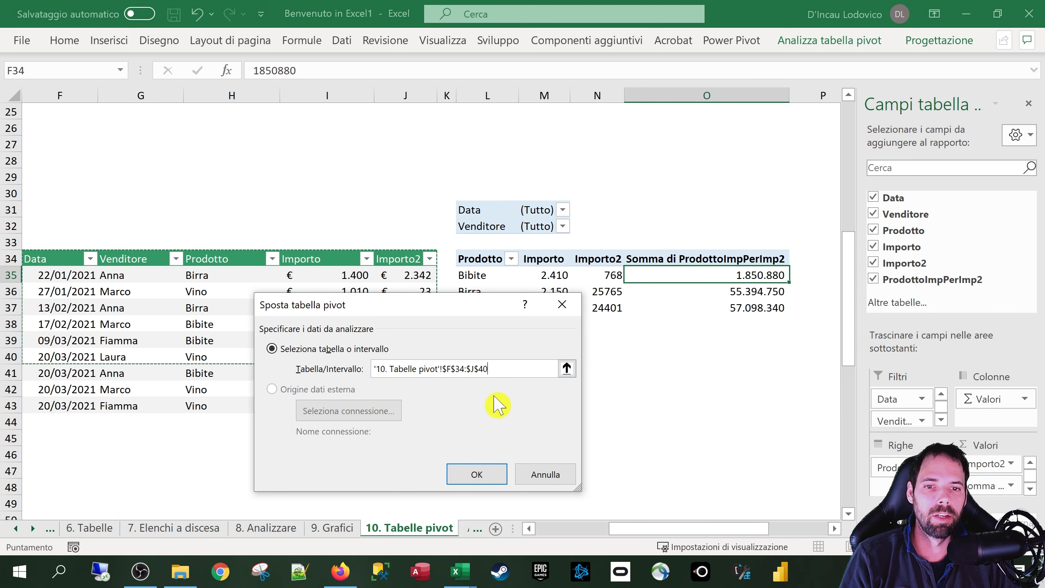
drag(517, 315, 669, 303)
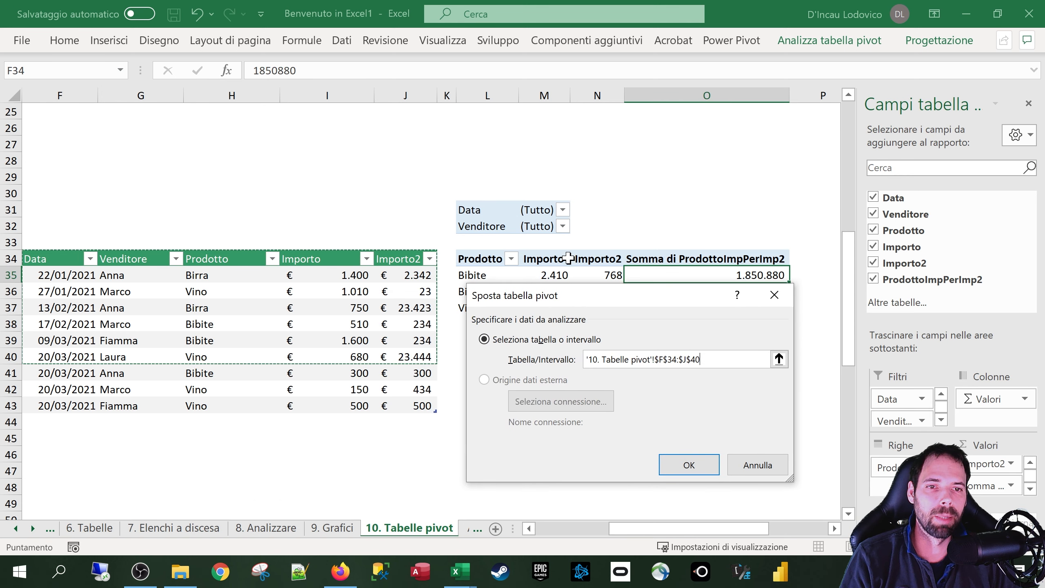
click(759, 465)
Select the Bibite label in the pivot table and restore the maximized workbook window to a smaller floating size.
click(486, 276)
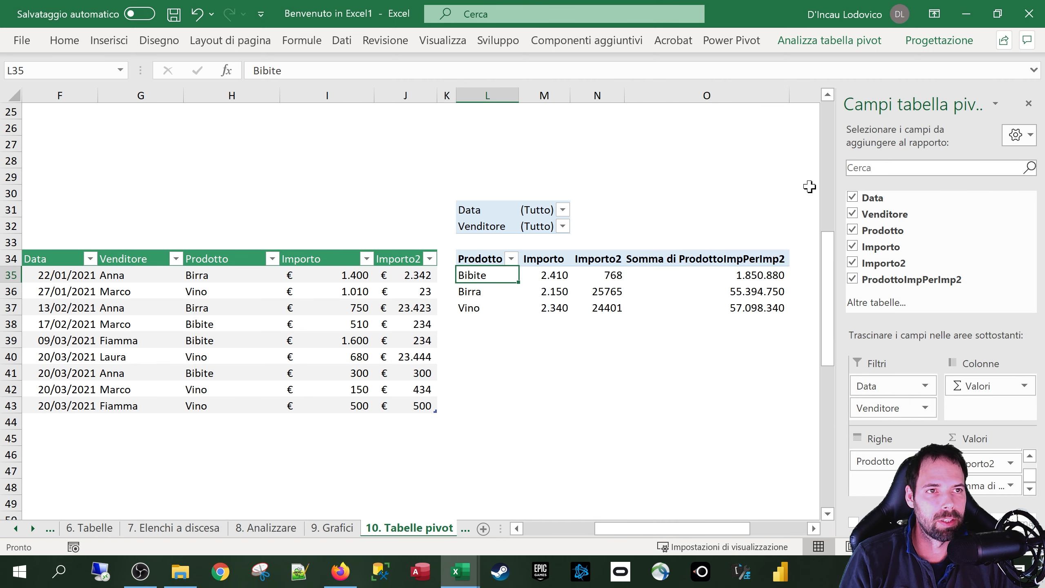
double_click(730, 17)
drag(595, 18, 597, 29)
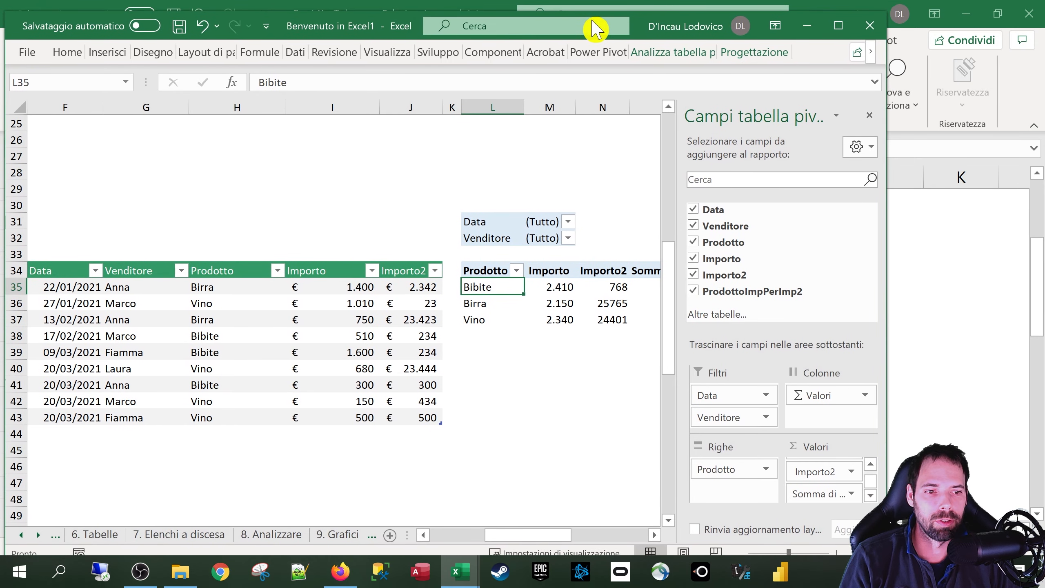
Remove the Somma di ProdottoImpPerImp2 and Importo2 fields from the pivot table's values area.
click(849, 473)
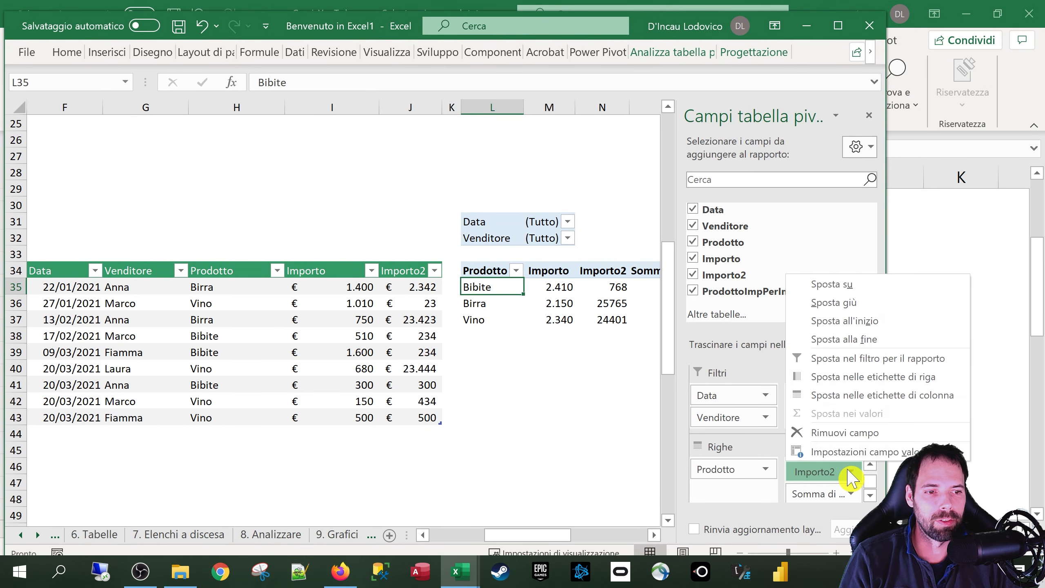
click(871, 499)
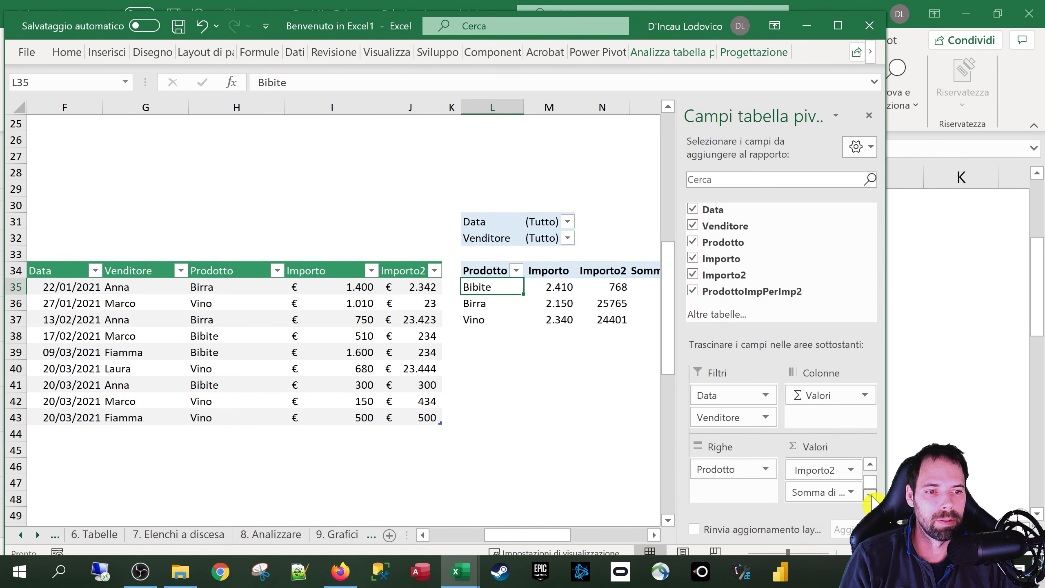
click(850, 469)
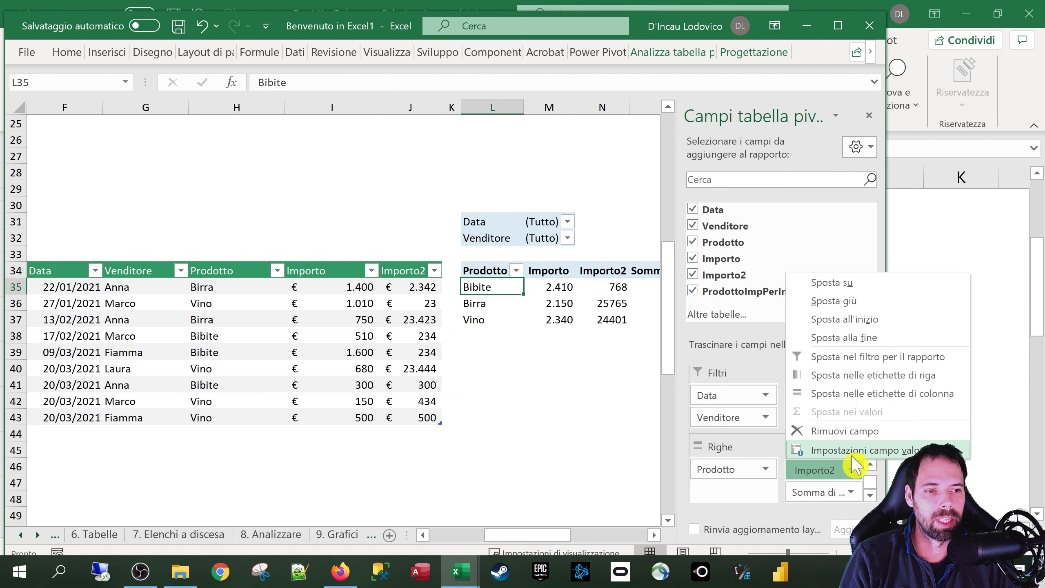
click(817, 493)
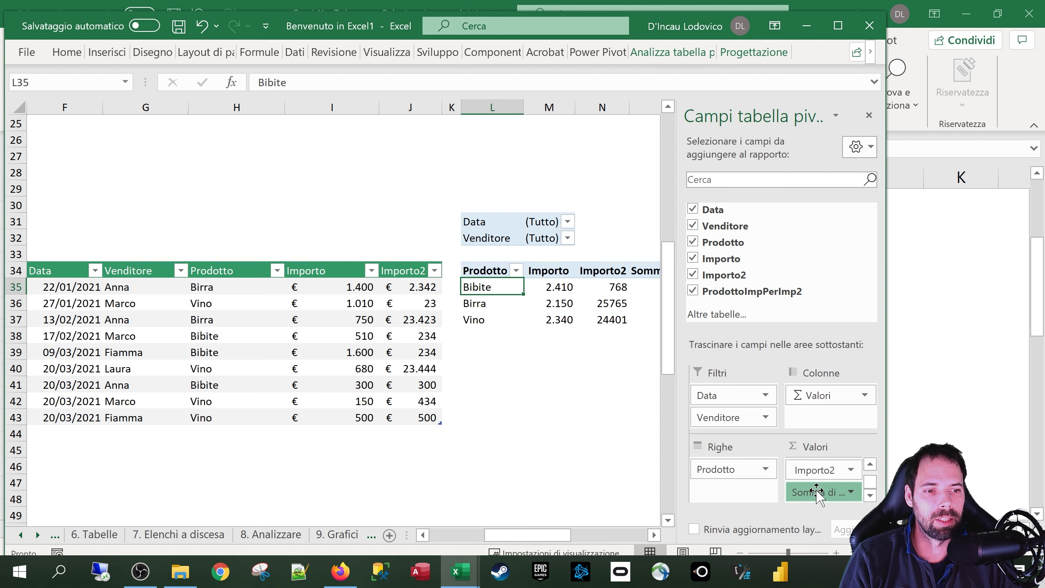
drag(817, 492, 792, 288)
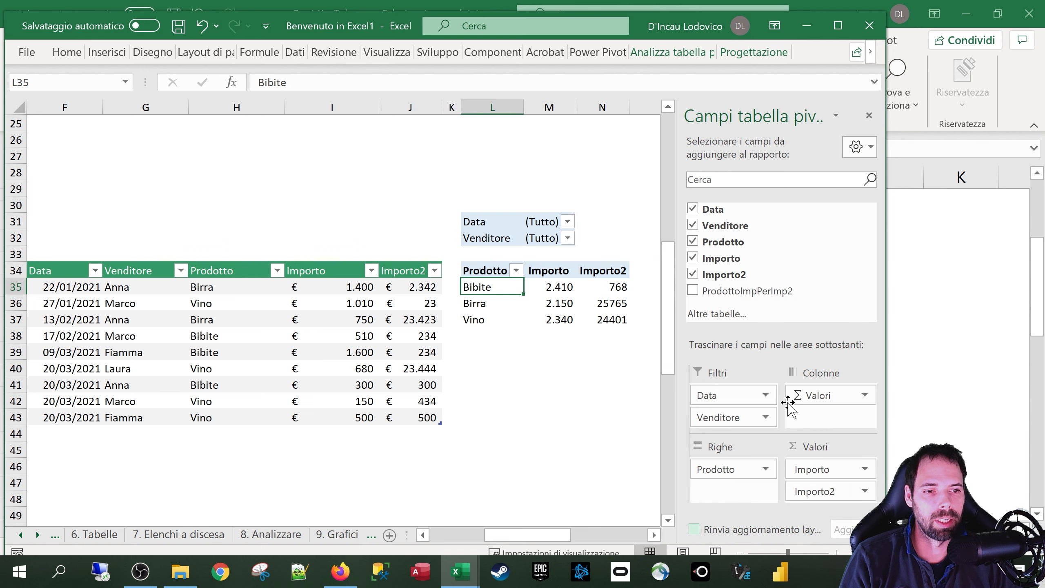
drag(817, 492, 770, 274)
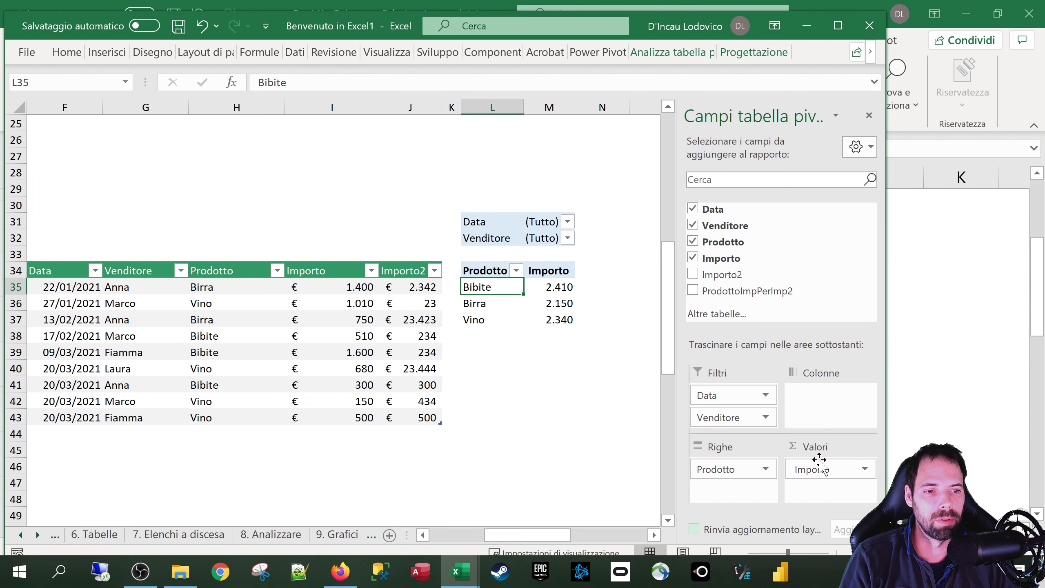
Set the Prodotto field's subtotals to Personalizzati with the Conteggio function.
click(765, 469)
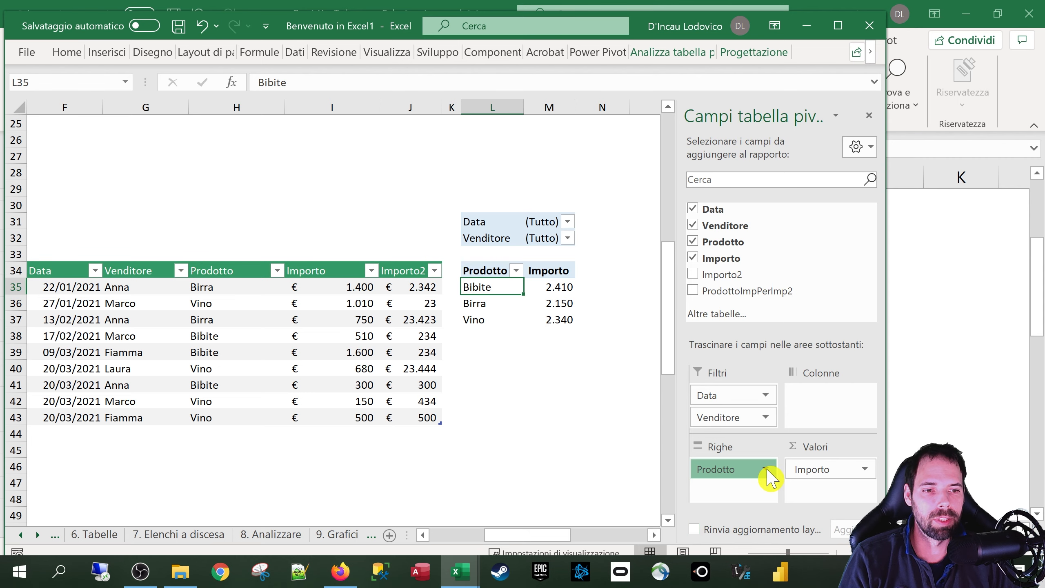
click(764, 452)
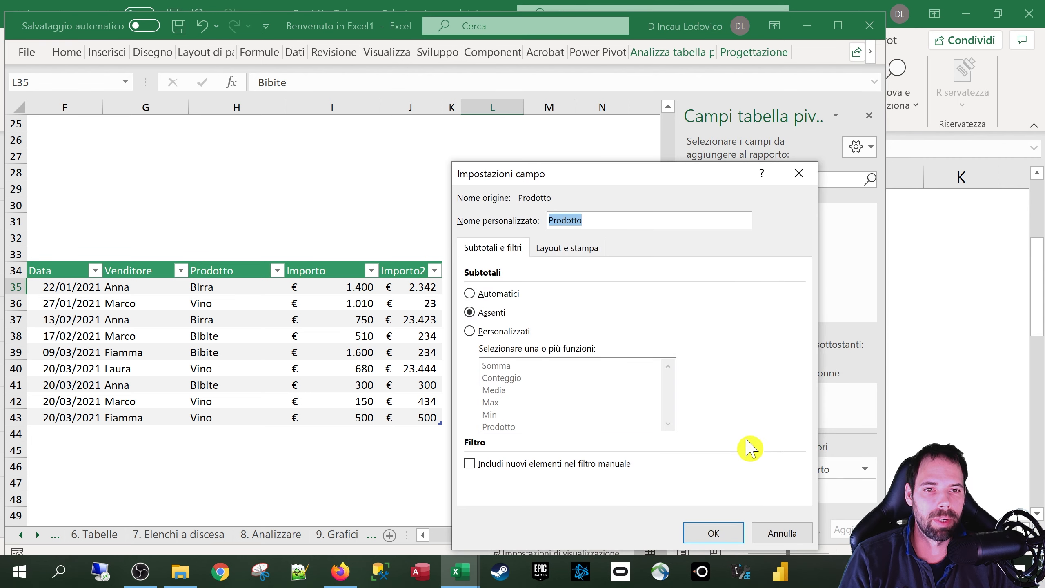
drag(571, 175, 247, 132)
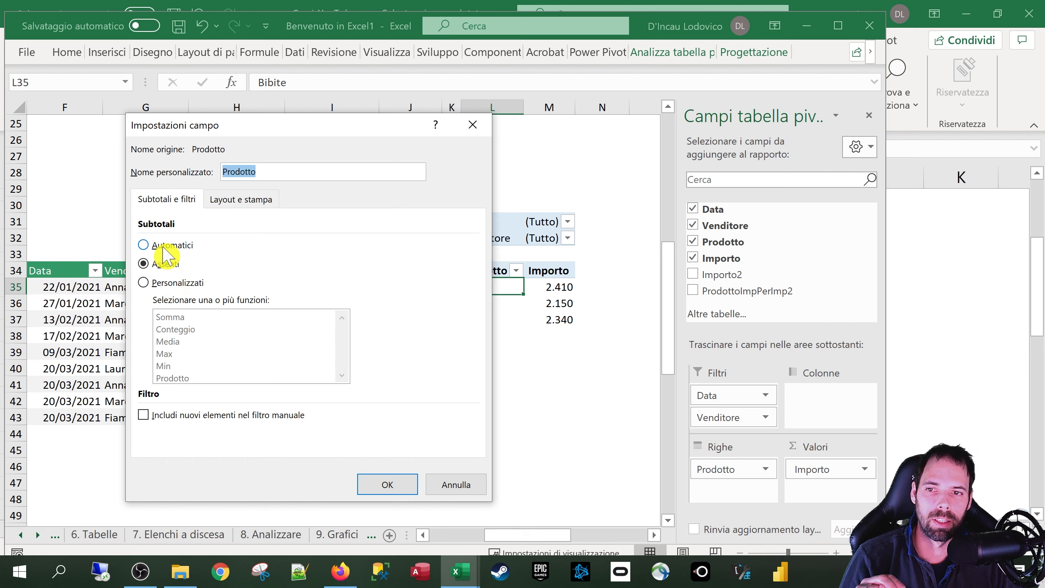
click(165, 284)
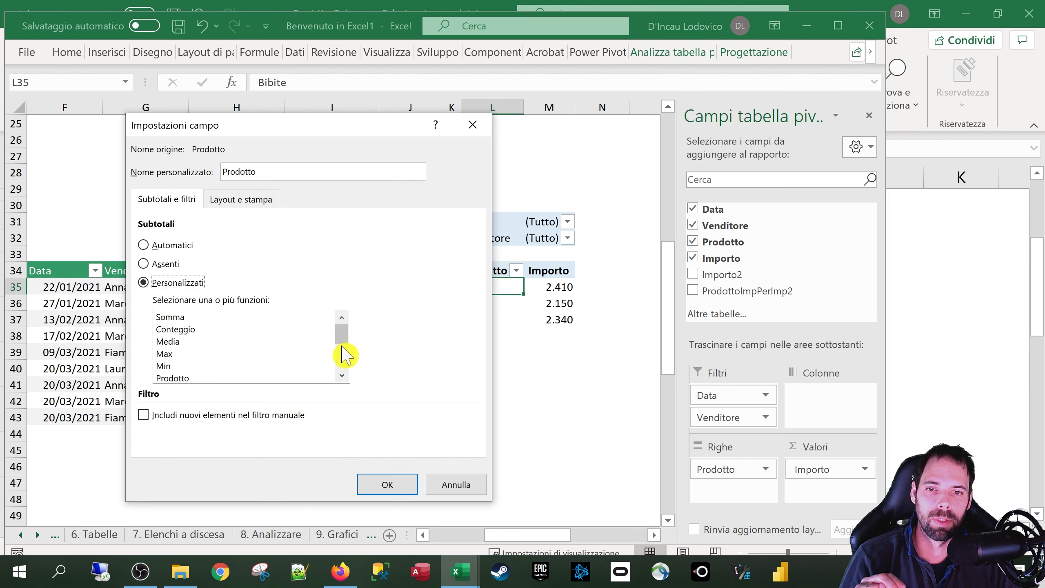
mouse_move(342, 342)
mouse_down()
mouse_move(343, 366)
mouse_move(341, 343)
mouse_up()
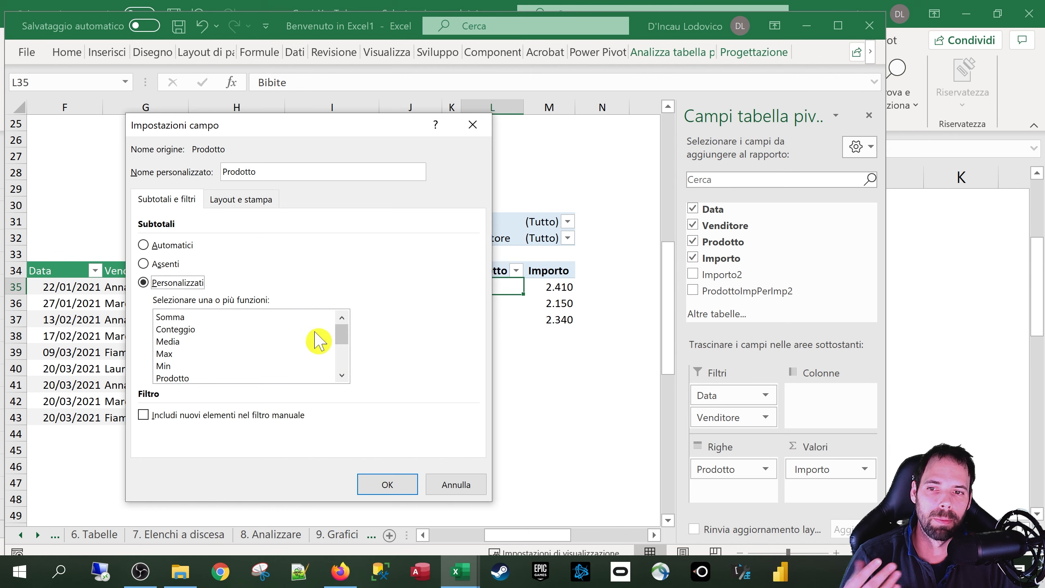
click(181, 329)
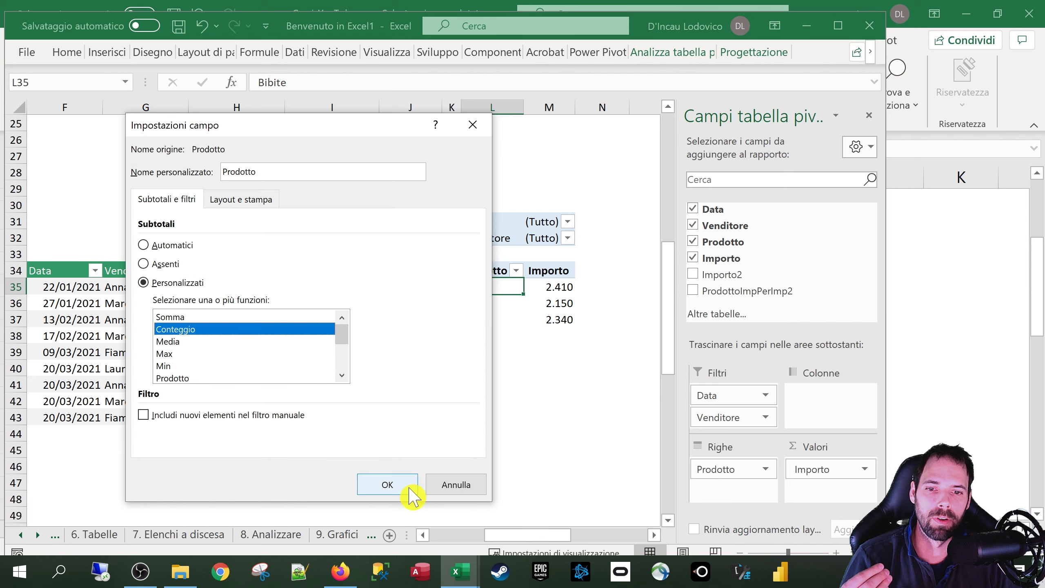
click(398, 485)
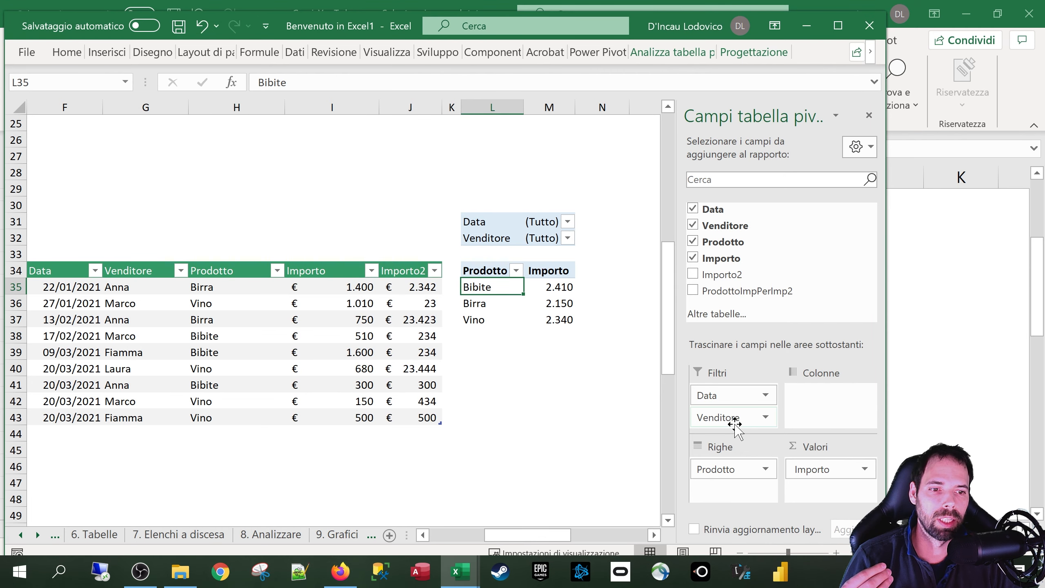
Move the Venditore field from the filters to the rows below Prodotto and shade all the Prodotto subtotal rows light grey.
drag(735, 420, 735, 488)
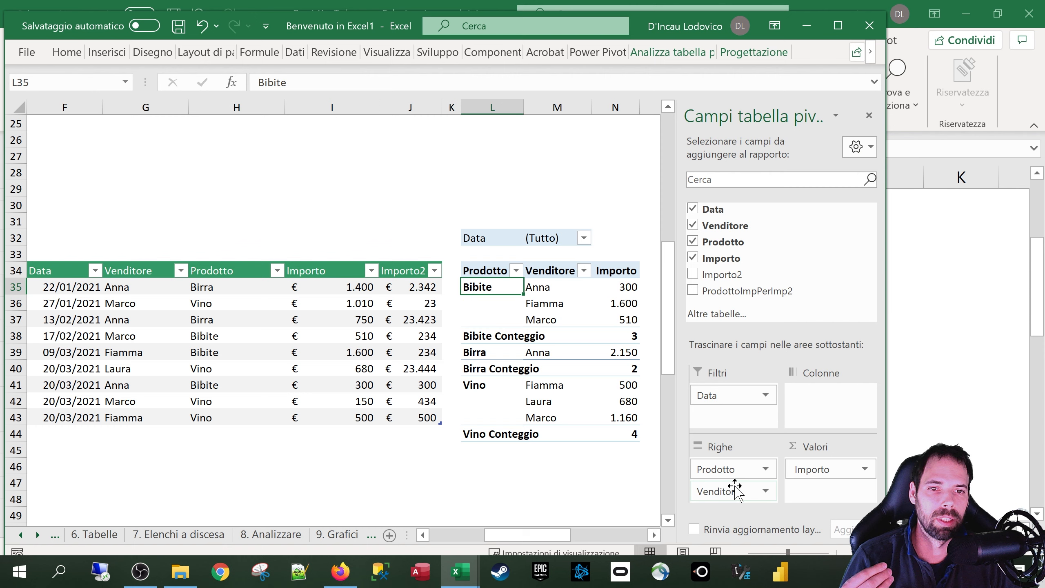
click(473, 337)
click(463, 337)
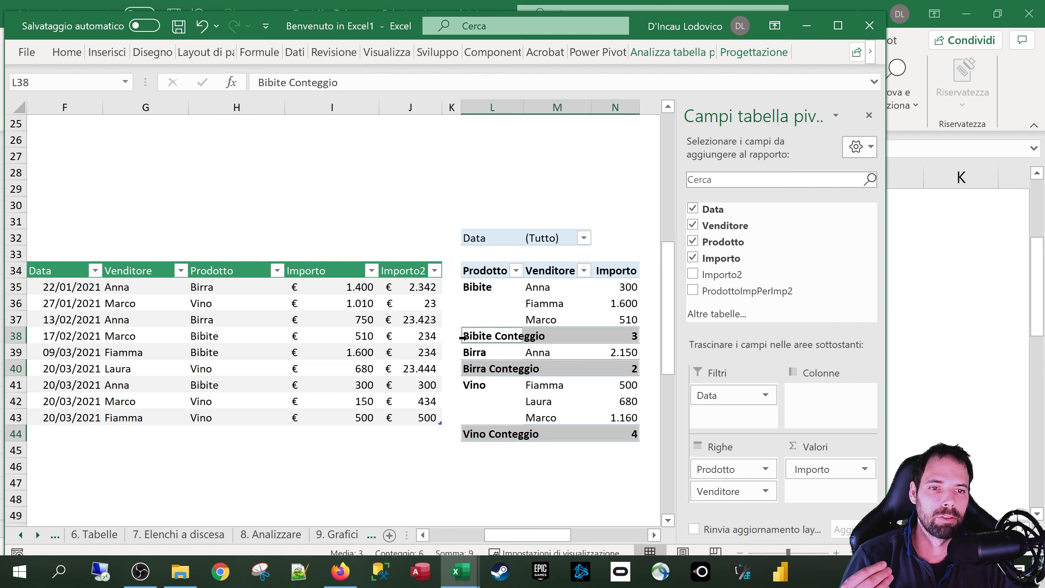
click(66, 52)
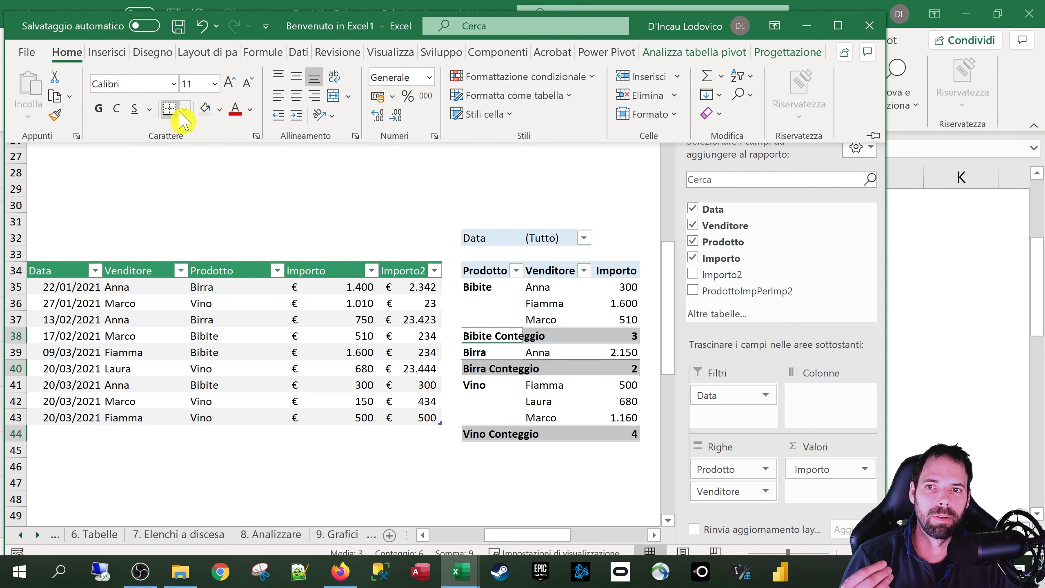
click(555, 337)
click(500, 329)
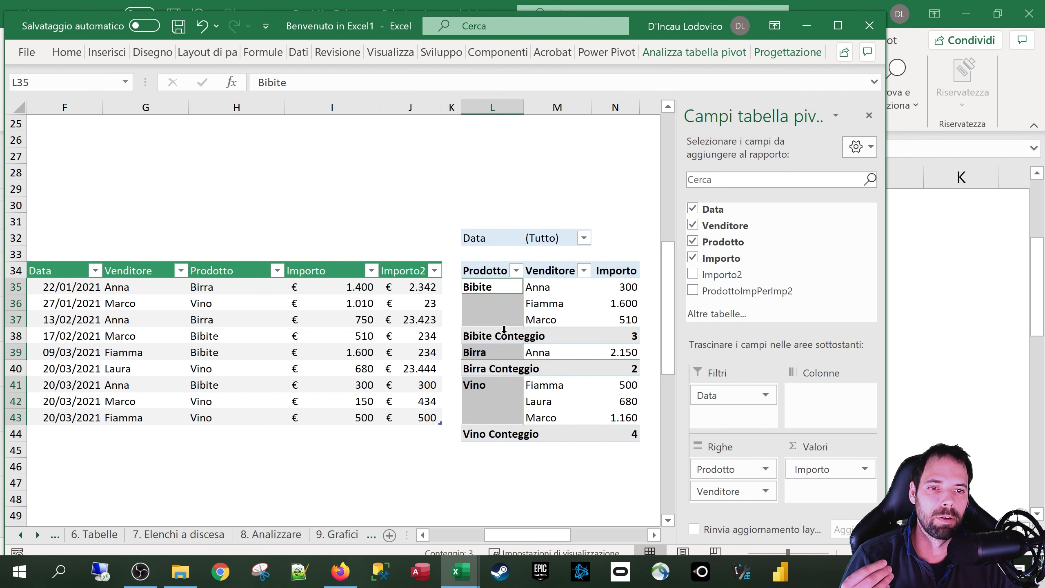
click(617, 335)
click(484, 336)
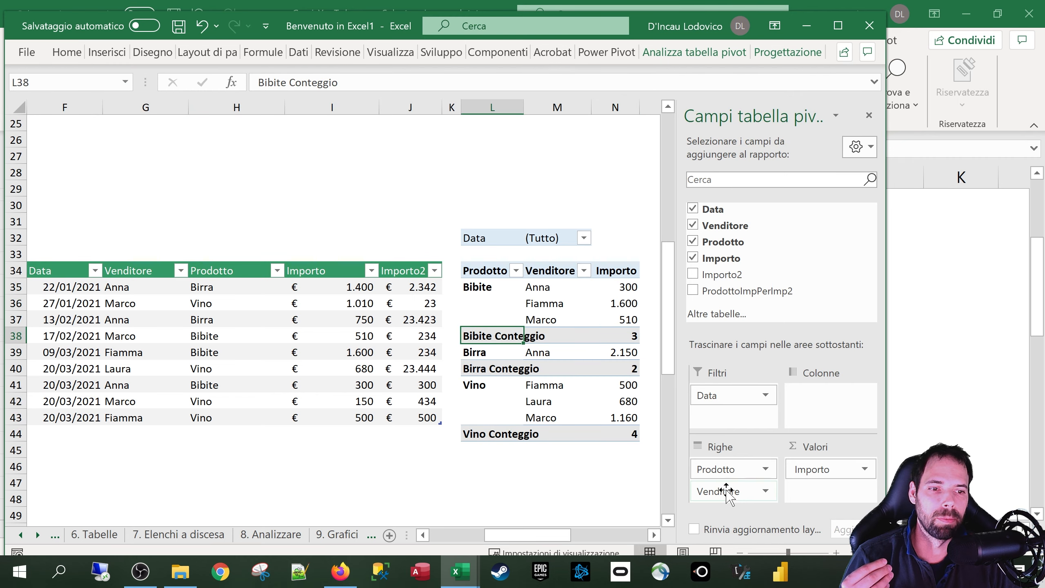
Try the option to include new items in the manual filter in the Prodotto field settings, then cancel.
click(749, 474)
click(737, 450)
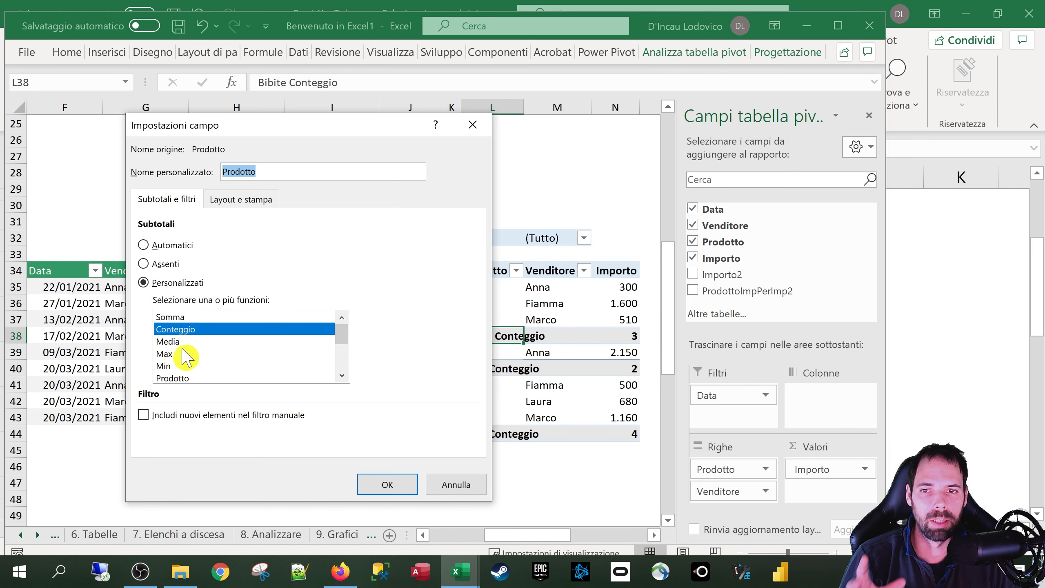
click(153, 417)
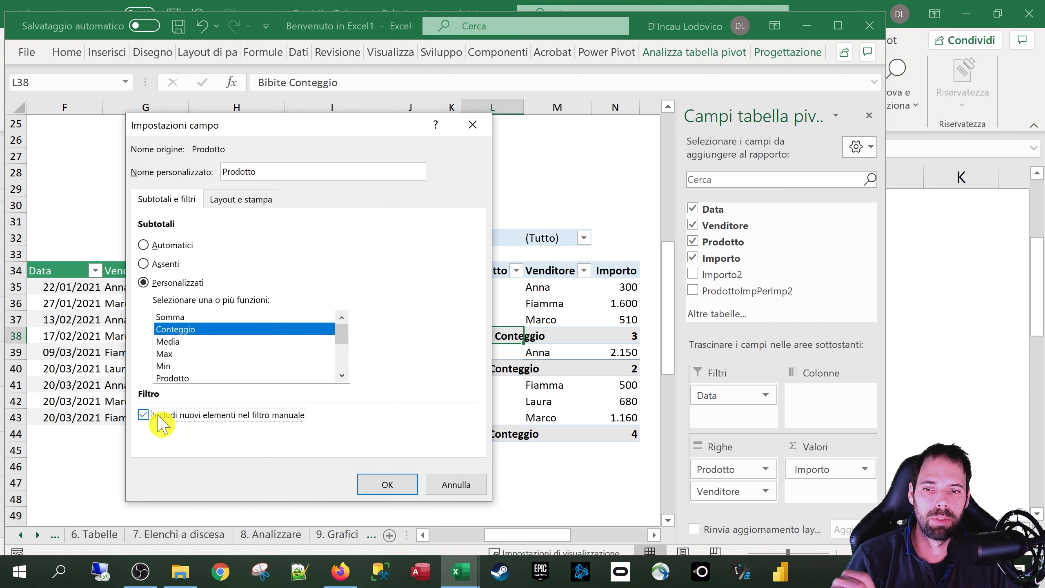
click(449, 490)
Filter the pivot table's Prodotto field to exclude Birra.
click(498, 306)
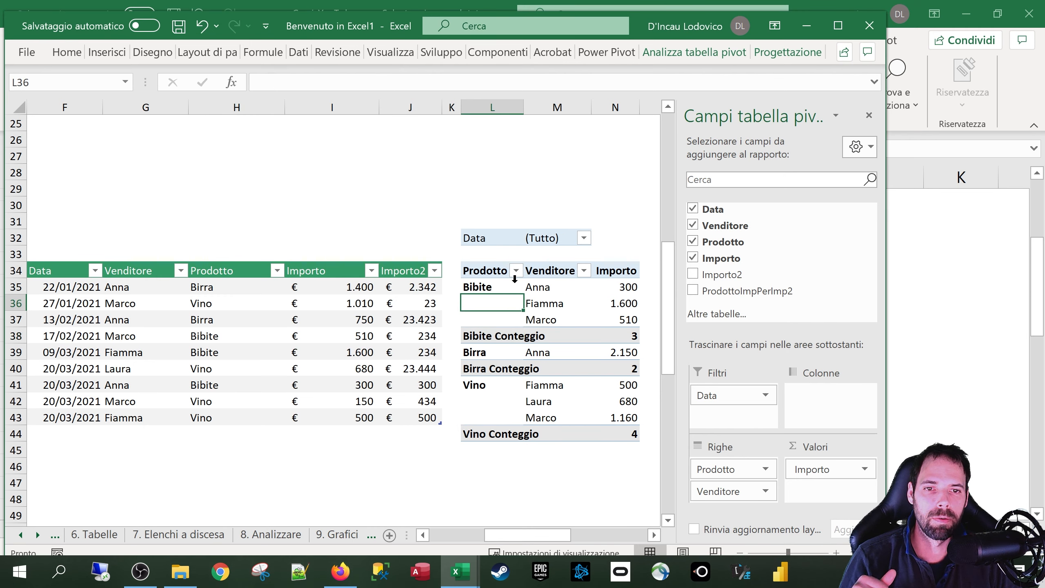
click(516, 271)
click(331, 338)
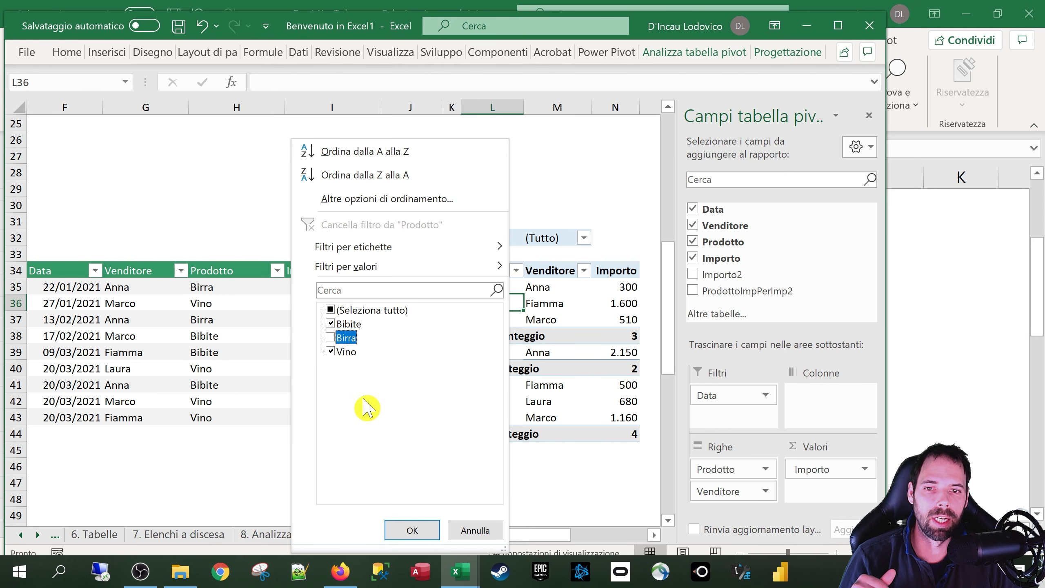
click(413, 531)
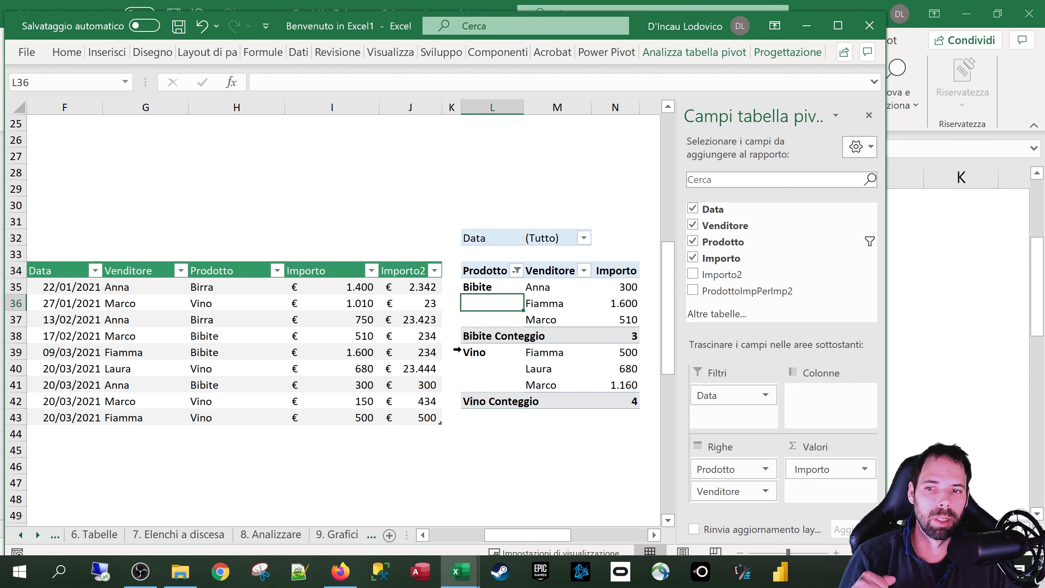
Duplicate the source table's last row into row 44 and set its Prodotto to CocaCola.
drag(67, 422, 427, 421)
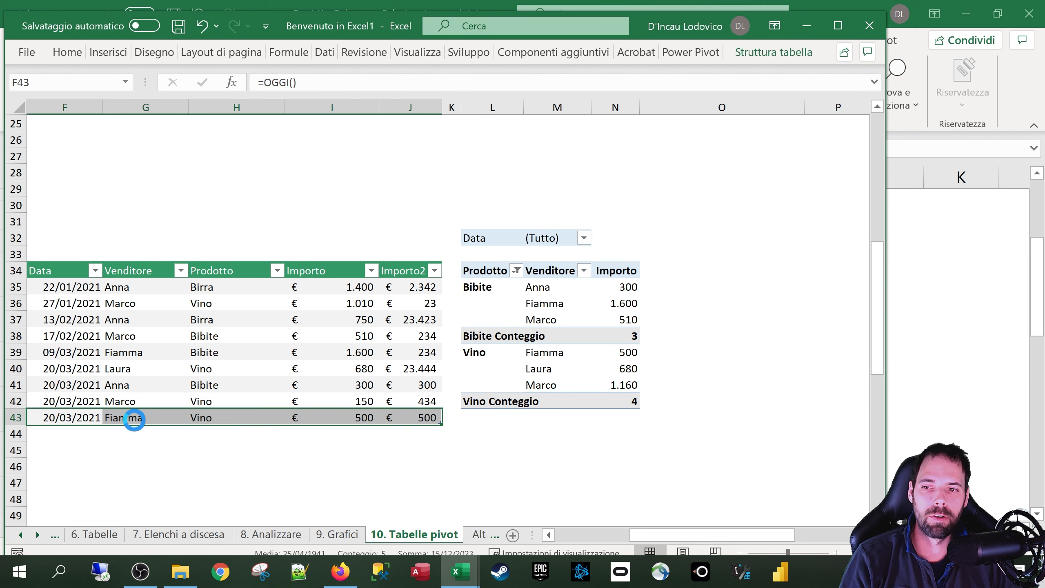
key(ctrl+c)
click(70, 429)
key(ctrl+v)
click(136, 434)
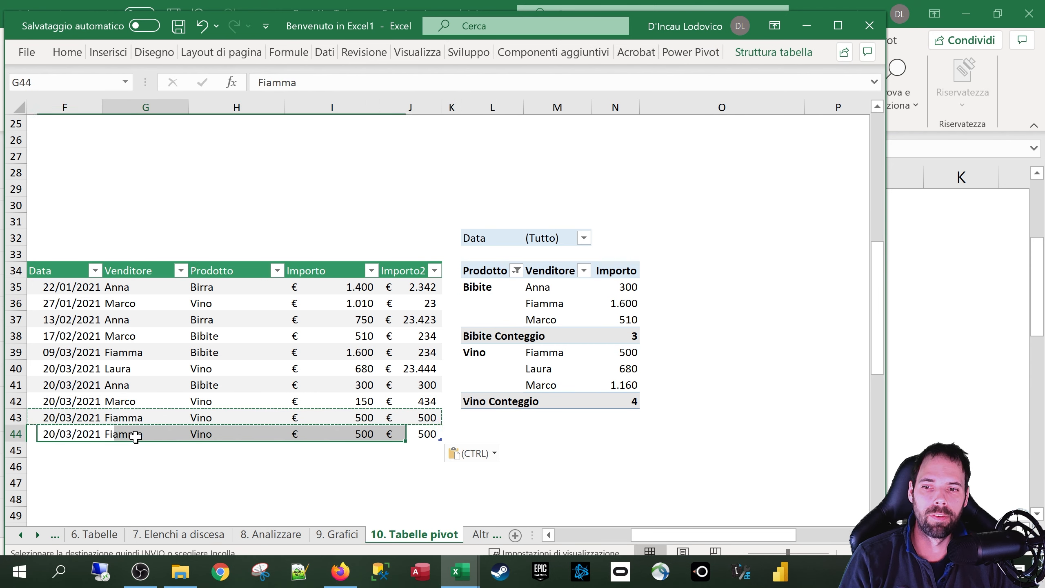
click(210, 437)
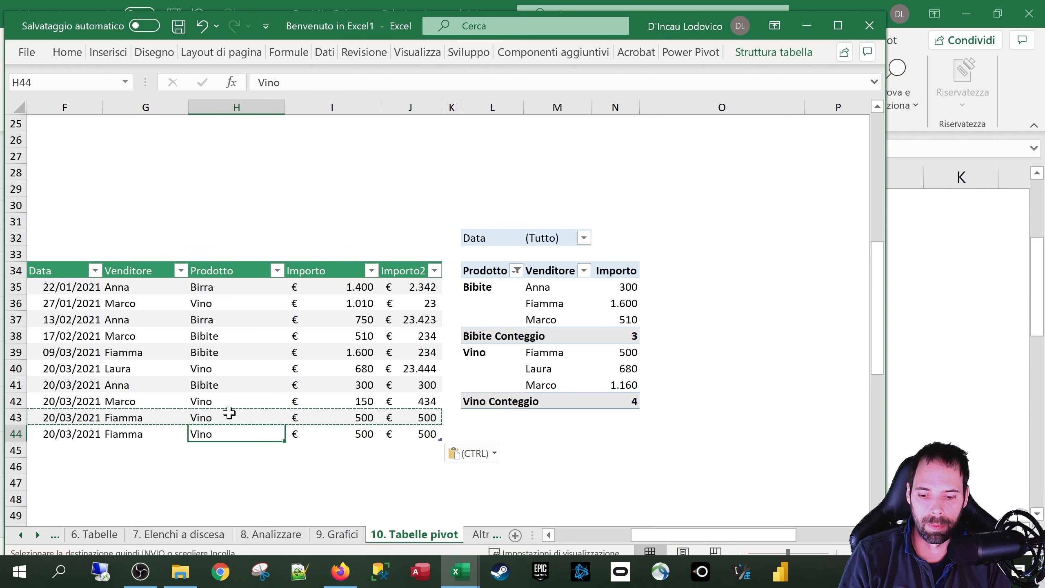
text(CocaCola)
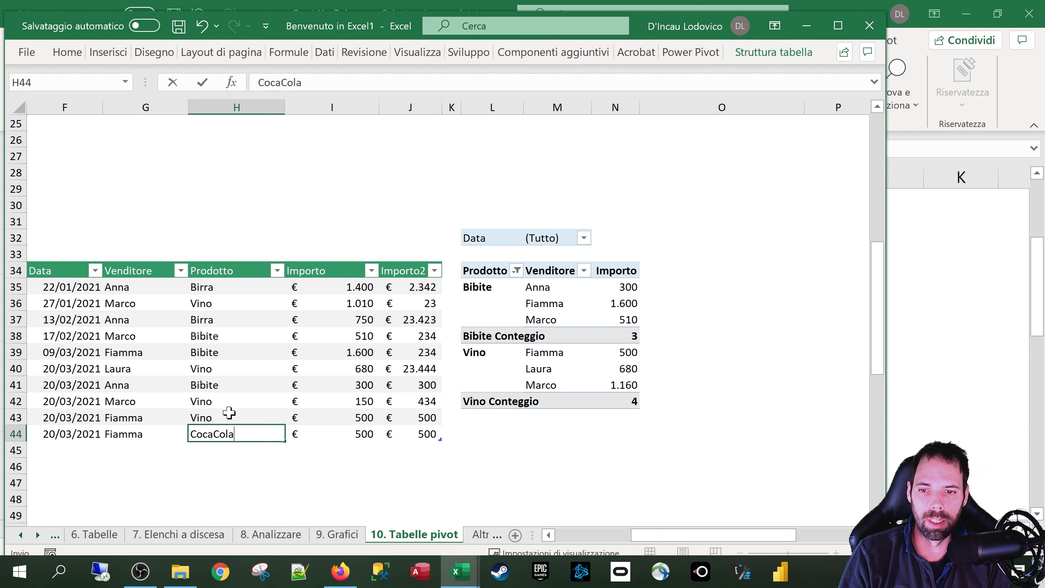
key(Return)
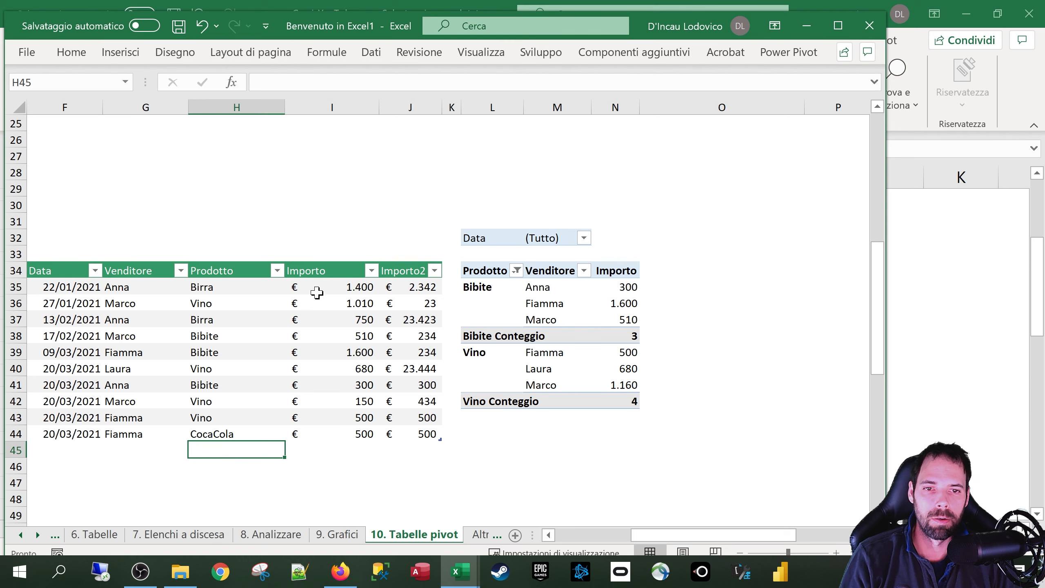
Refresh the pivot table and check whether CocaCola is selected in the Prodotto filter list.
right_click(534, 306)
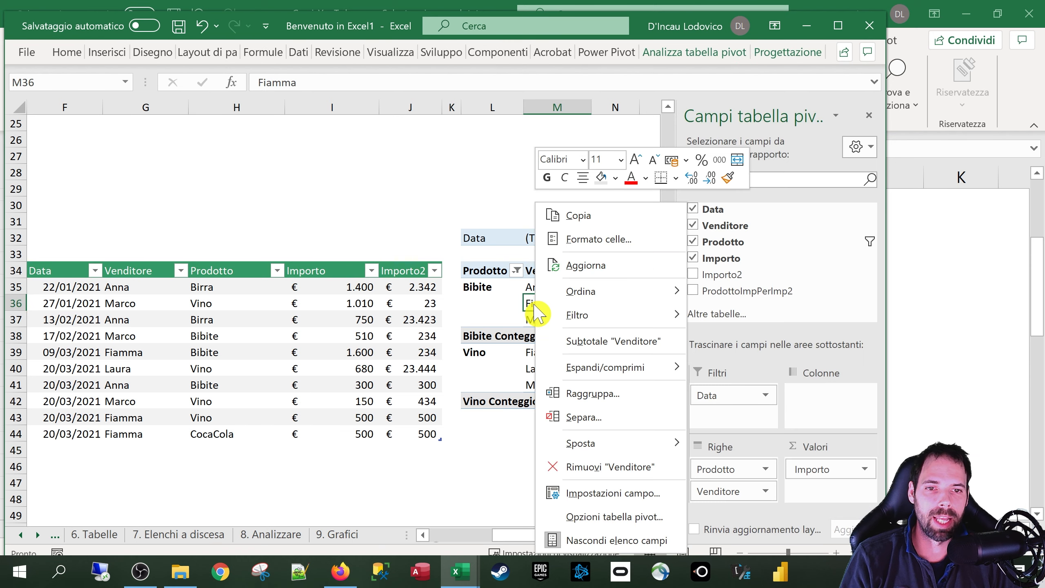
click(599, 266)
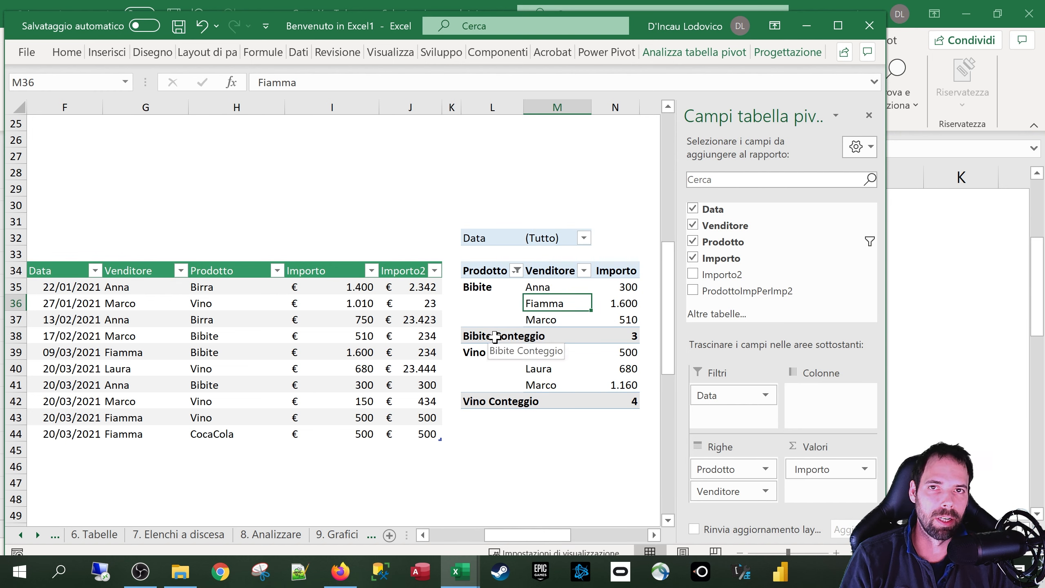
click(517, 271)
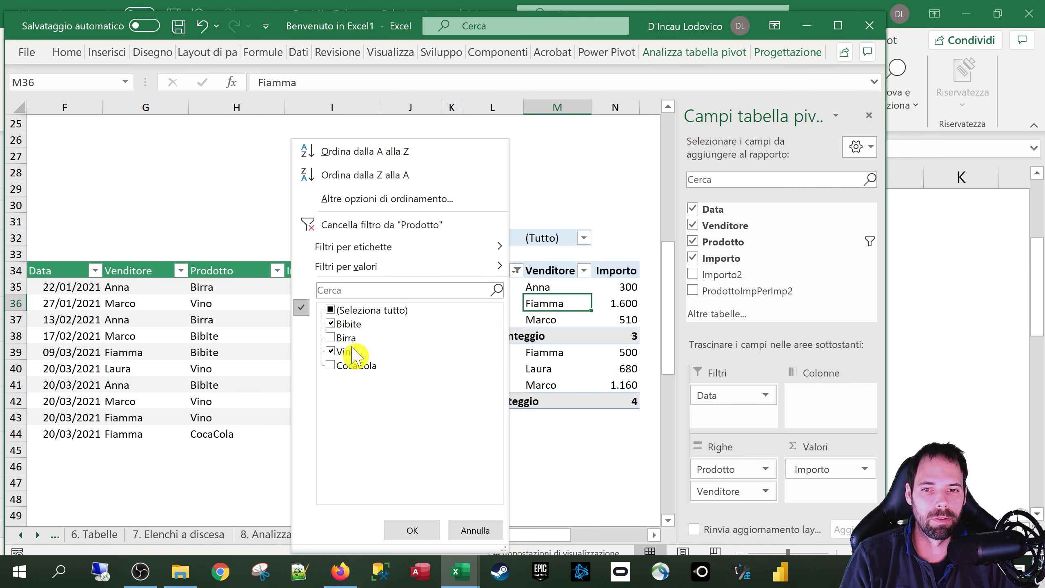
key(super+plus)
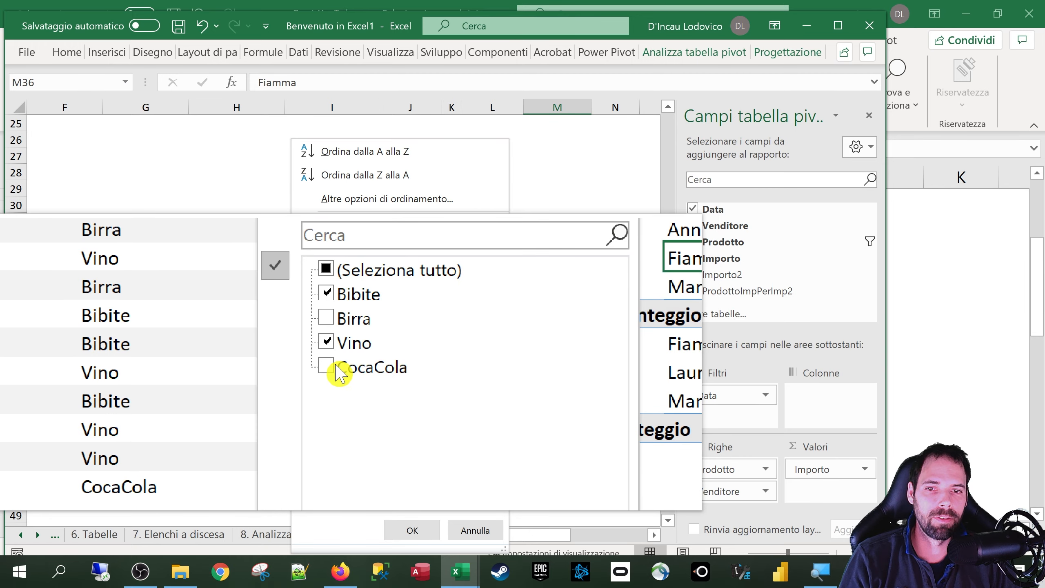
key(super+Escape)
click(475, 530)
Enable Includi nuovi elementi nel filtro manuale for the Prodotto field and include CocaCola in its filter.
click(733, 469)
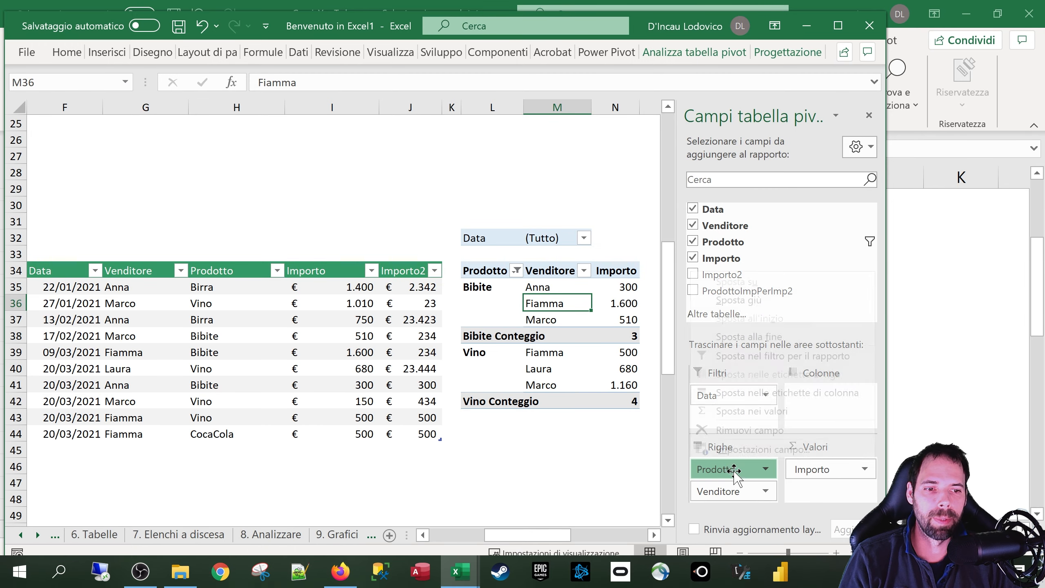
click(740, 449)
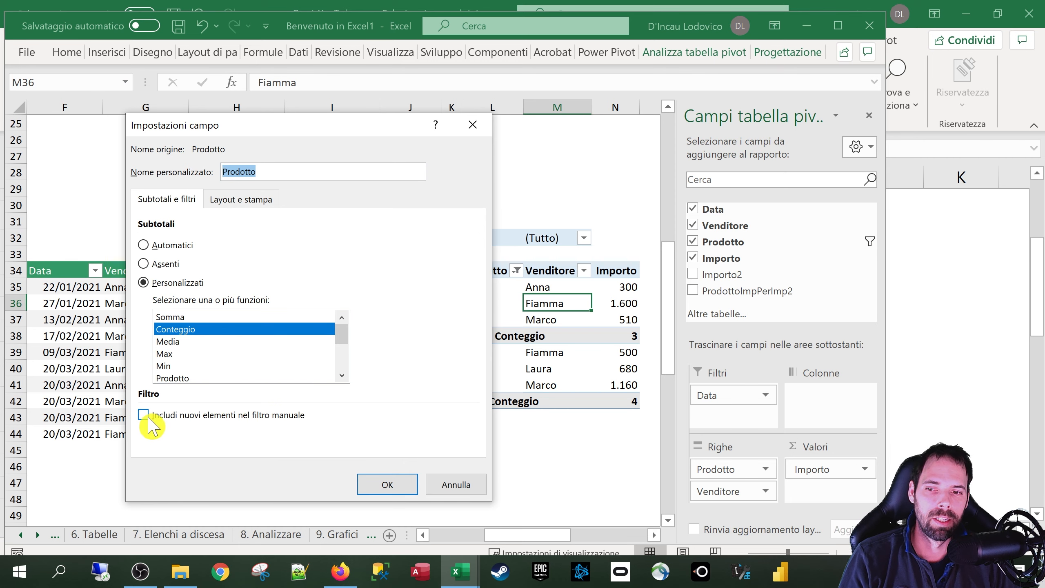
click(145, 415)
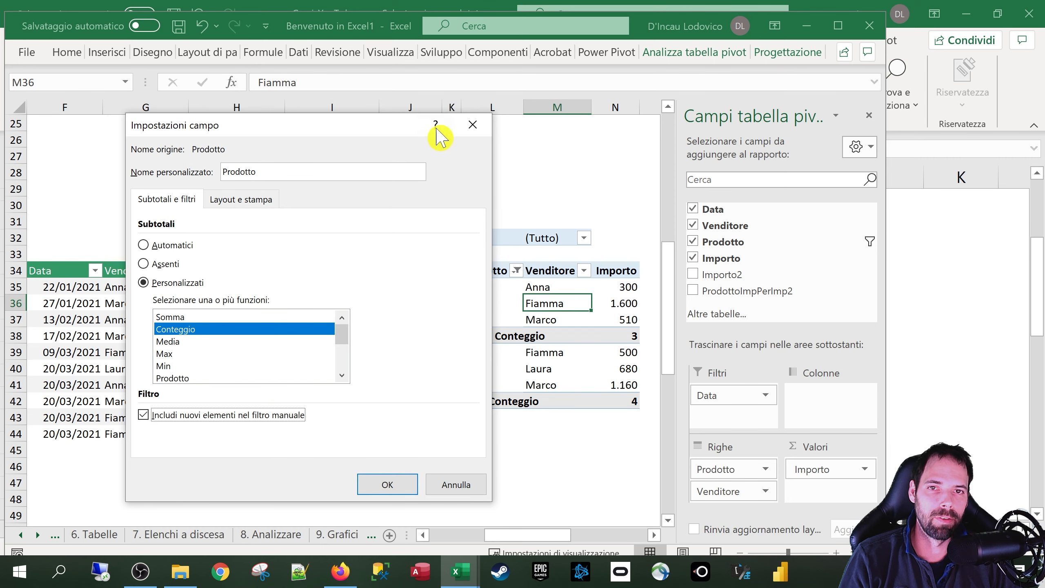
drag(393, 135, 279, 121)
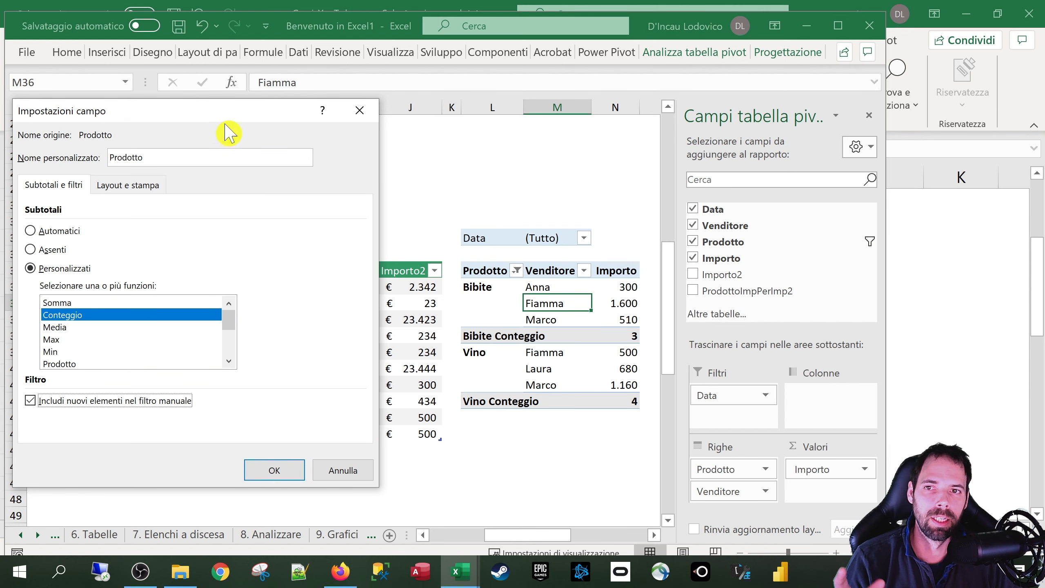
drag(228, 117, 329, 121)
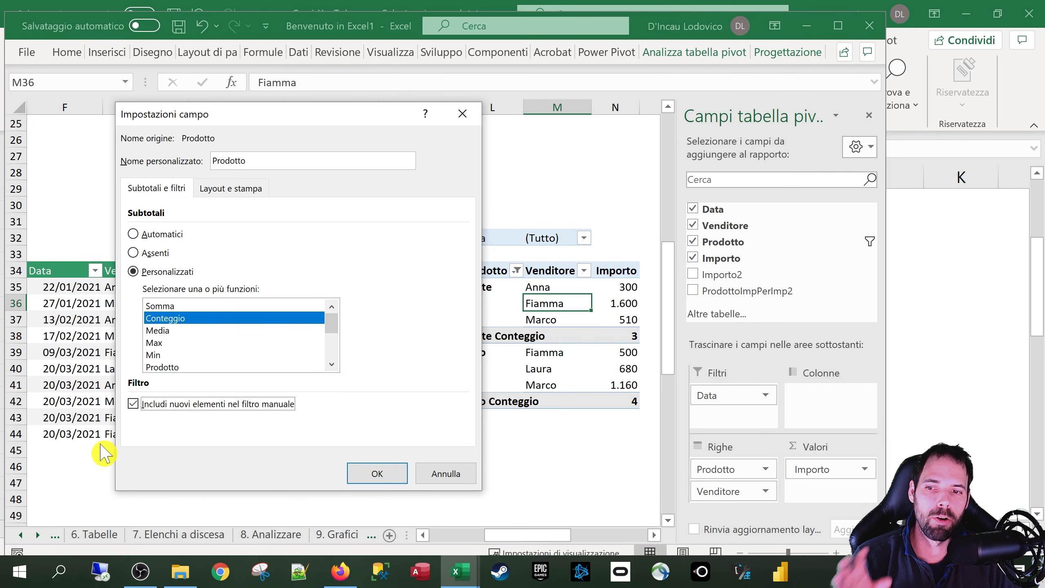
drag(370, 121, 316, 125)
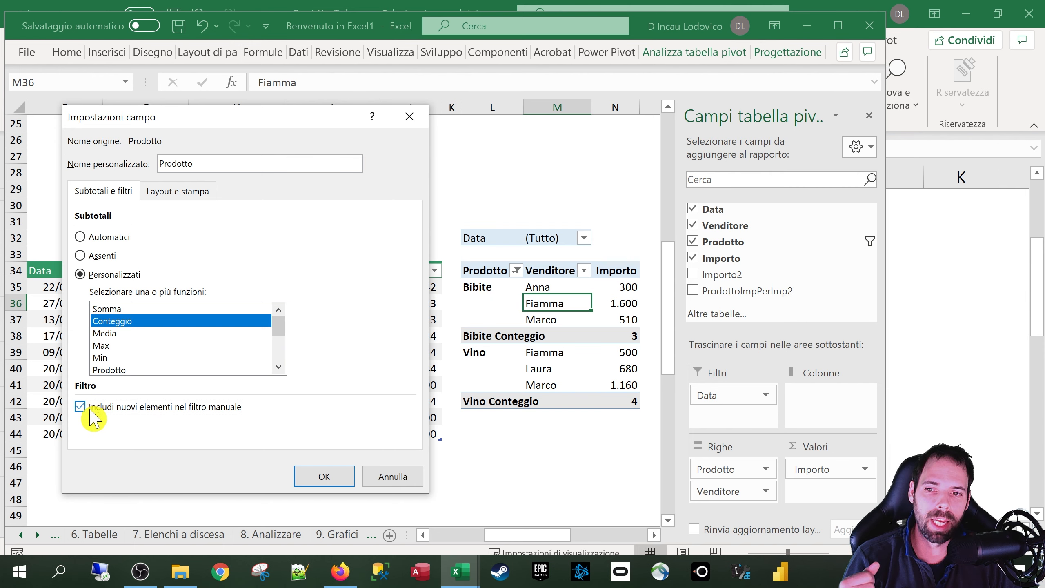
click(324, 476)
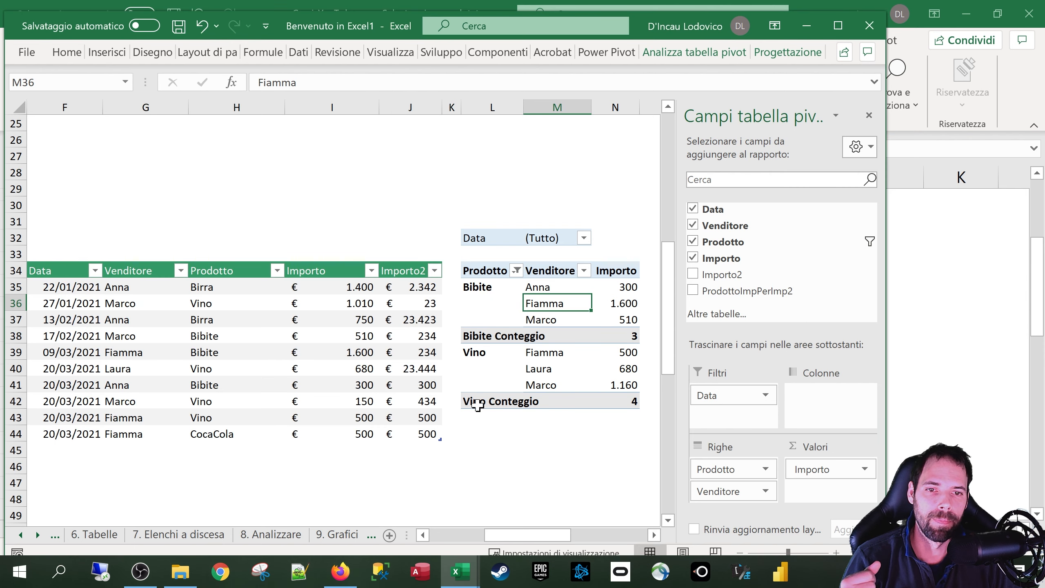
click(516, 270)
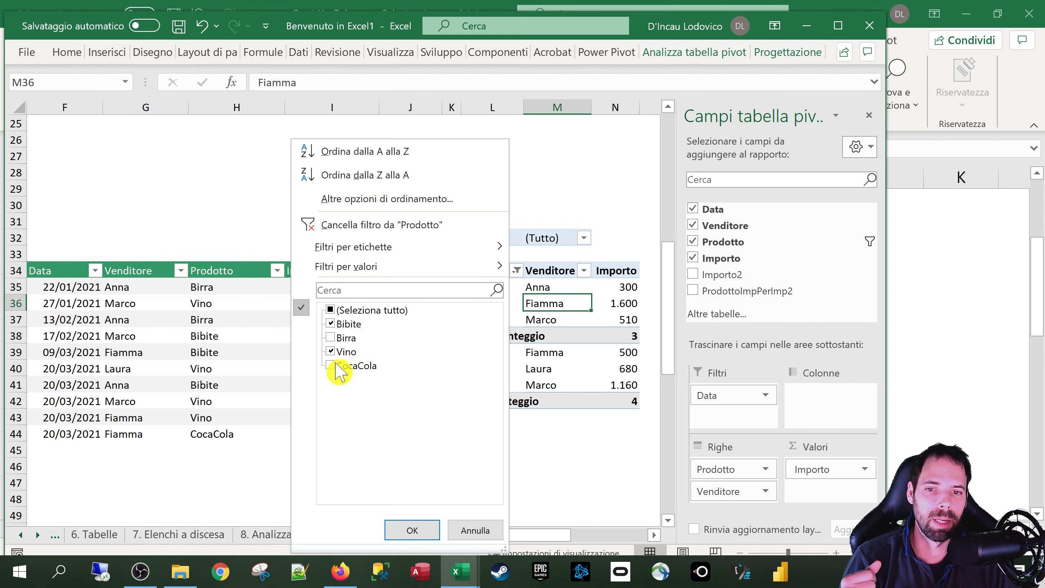
click(401, 531)
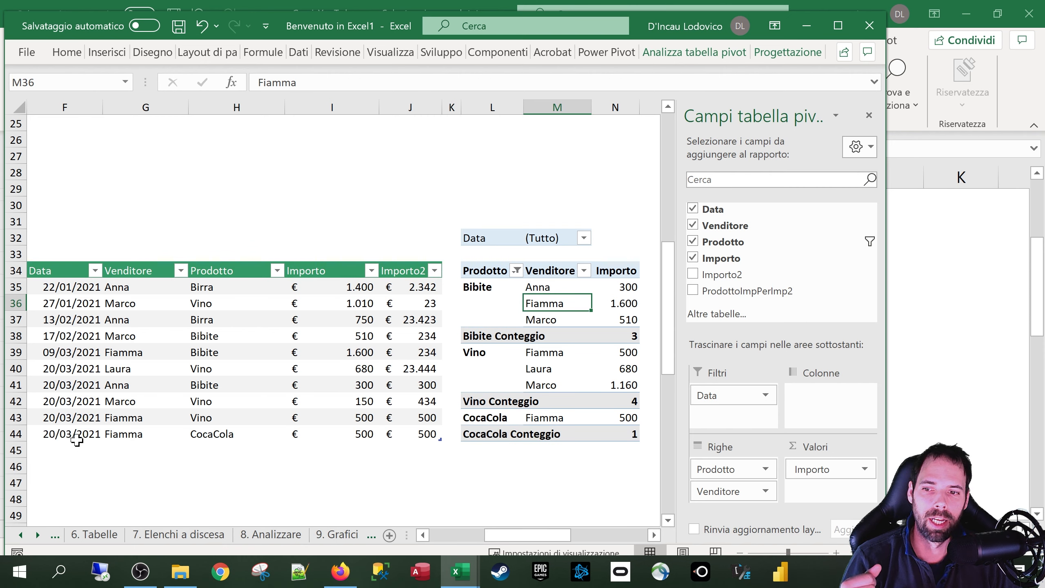
Copy the CocaCola row of the source table into row 45 and set its Prodotto to Fanta.
drag(77, 440, 397, 432)
key(ctrl+c)
click(98, 449)
key(ctrl+v)
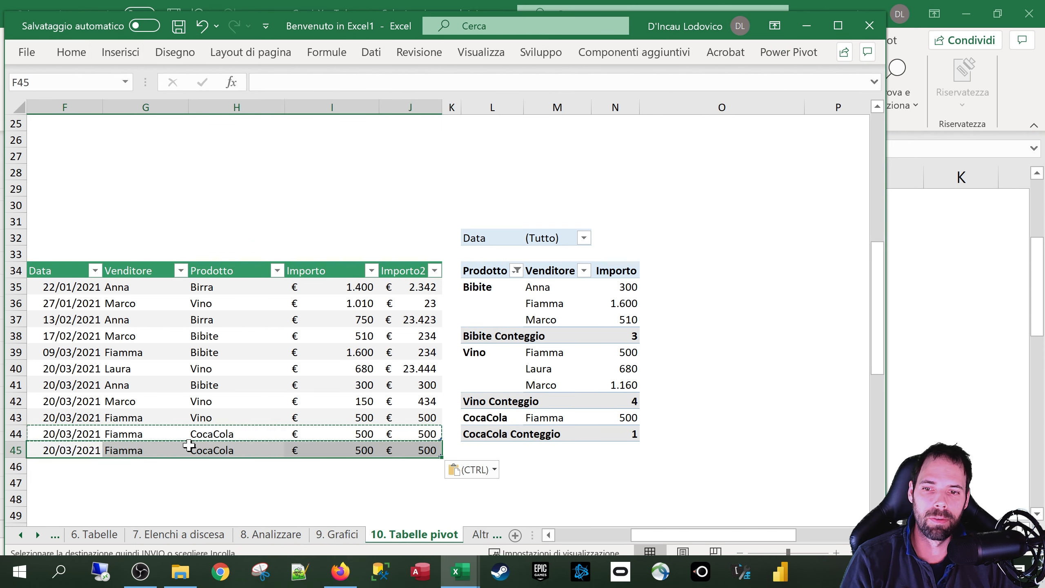
click(206, 448)
text(Fanta)
key(Return)
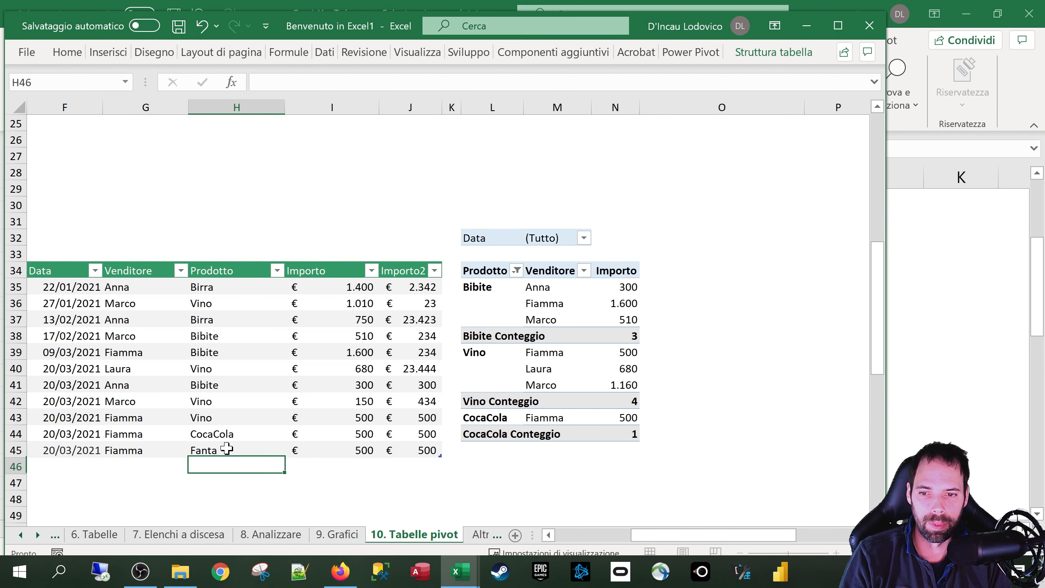
Remove the Prodotto subtotals from the pivot table.
right_click(547, 303)
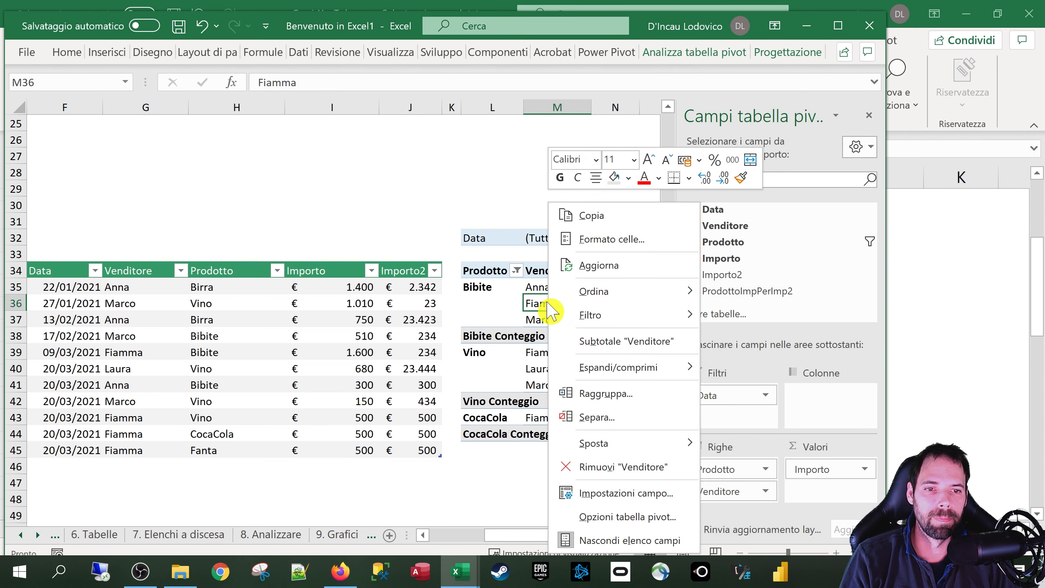
click(583, 350)
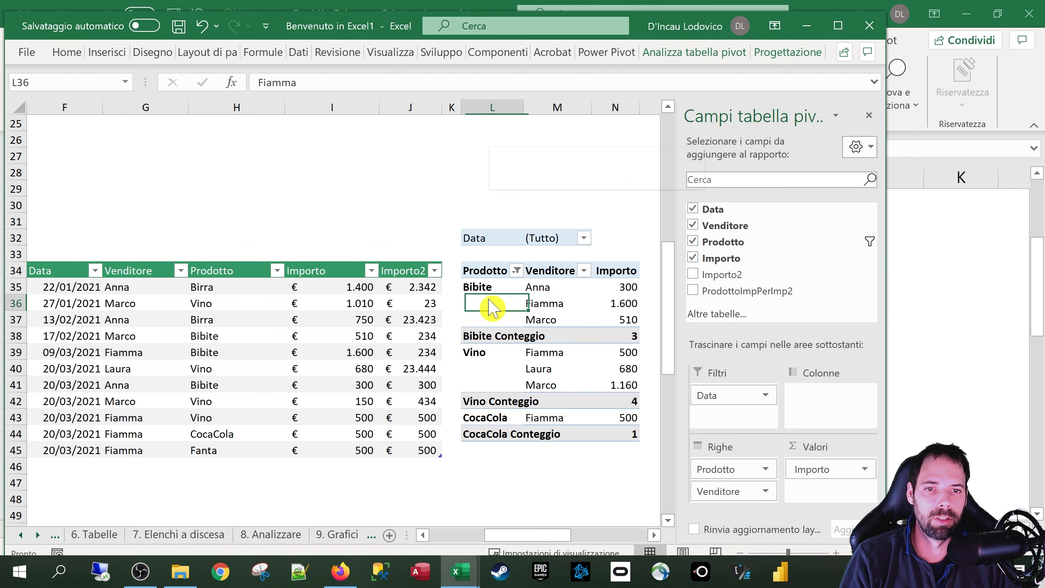
right_click(488, 302)
click(525, 343)
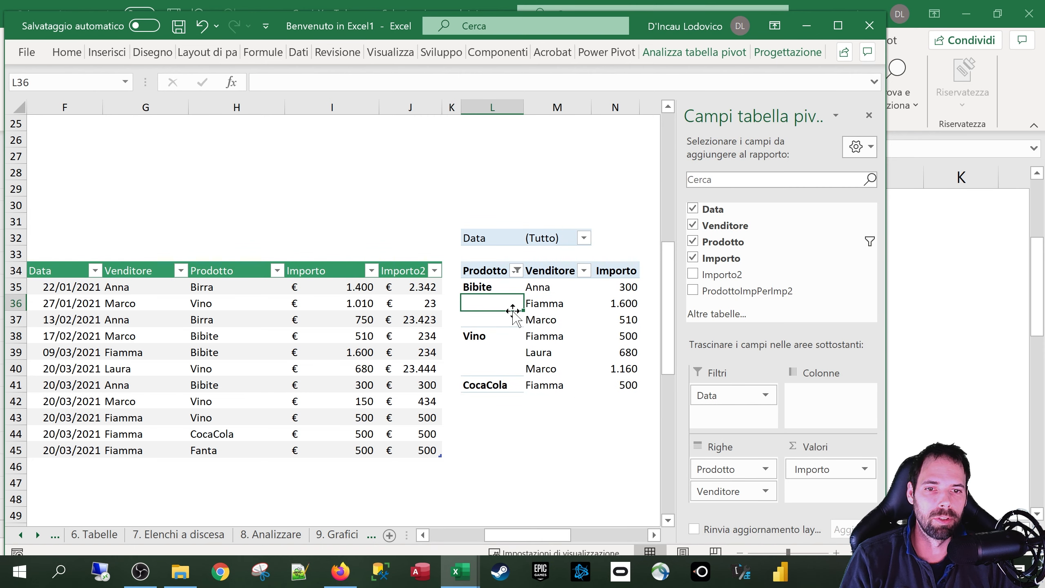
Refresh the pivot table with the Fanta row and review the selected items in the Prodotto filter.
right_click(531, 302)
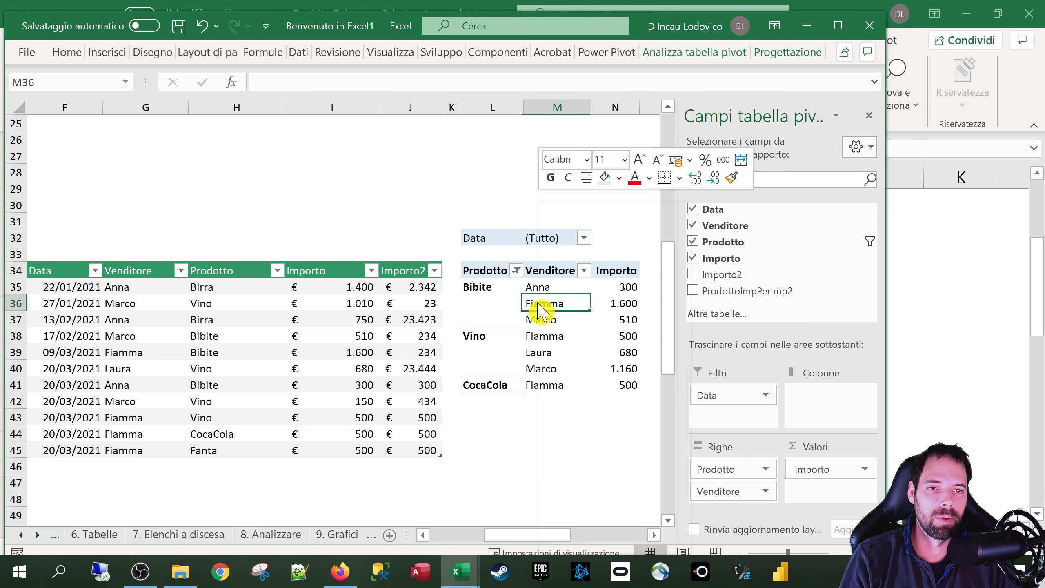
click(586, 266)
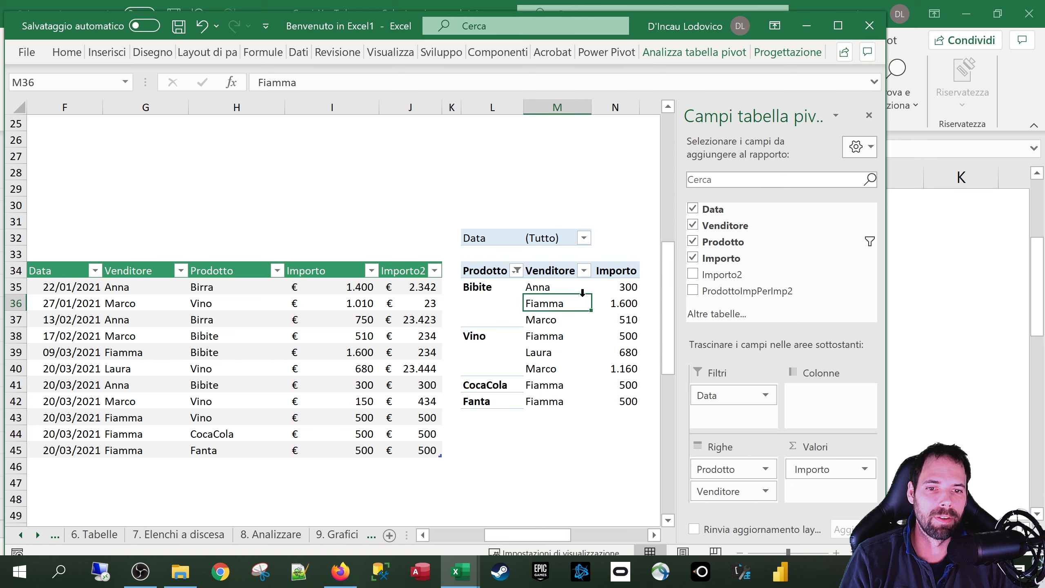
click(484, 404)
click(515, 270)
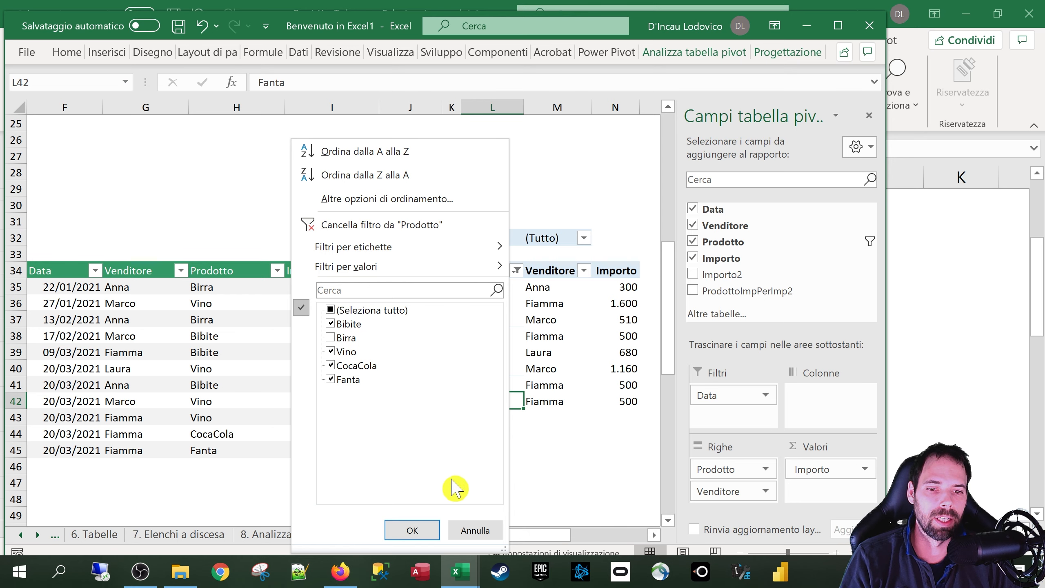
click(473, 530)
Enable Mostra elementi privi di dati in the Prodotto field's layout settings.
click(747, 469)
click(736, 446)
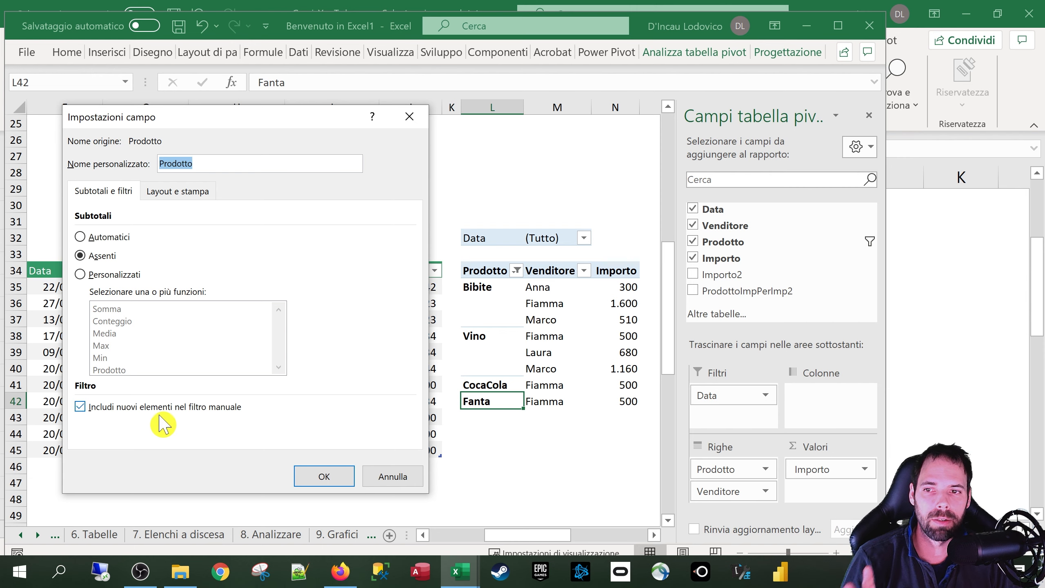
click(174, 192)
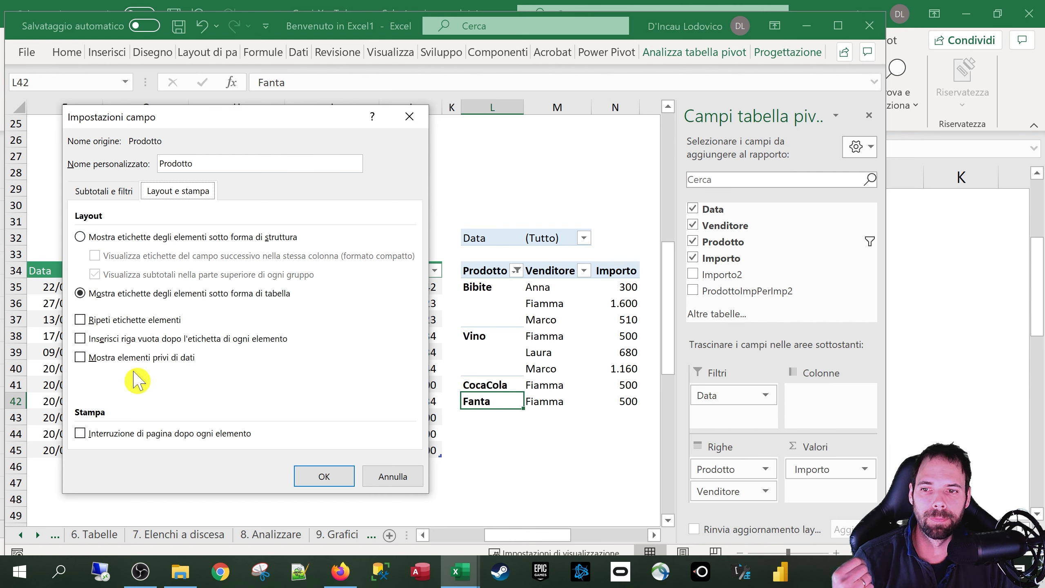
click(93, 357)
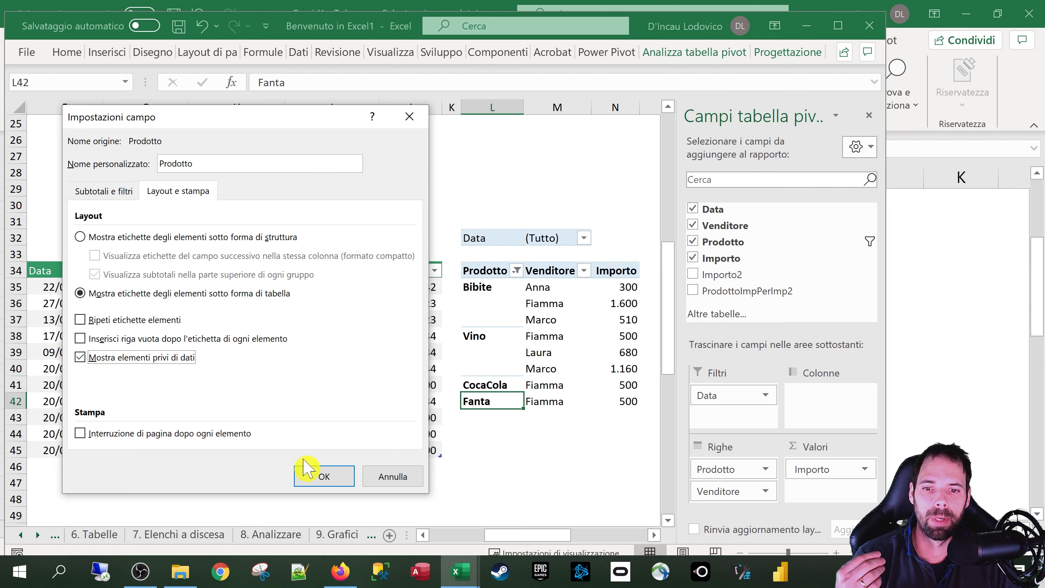
click(324, 475)
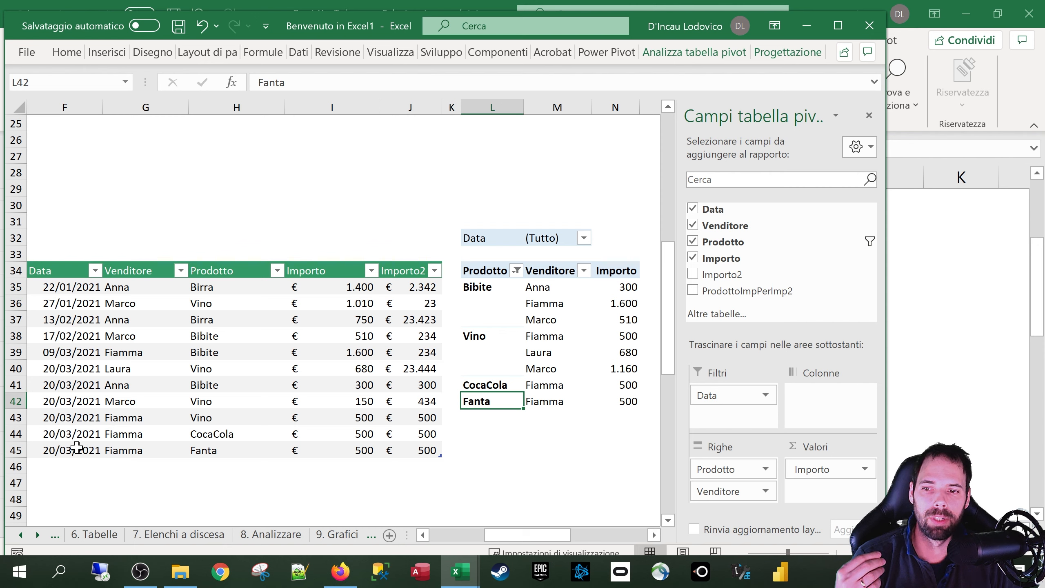
Clear the contents of the Fanta row in the source table.
drag(77, 447, 407, 451)
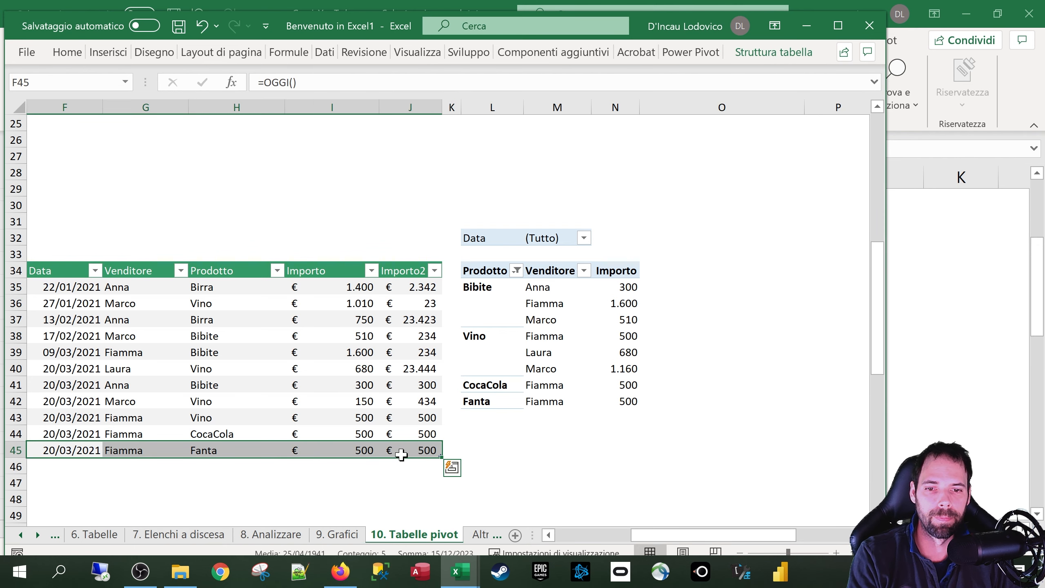
key(Delete)
click(510, 465)
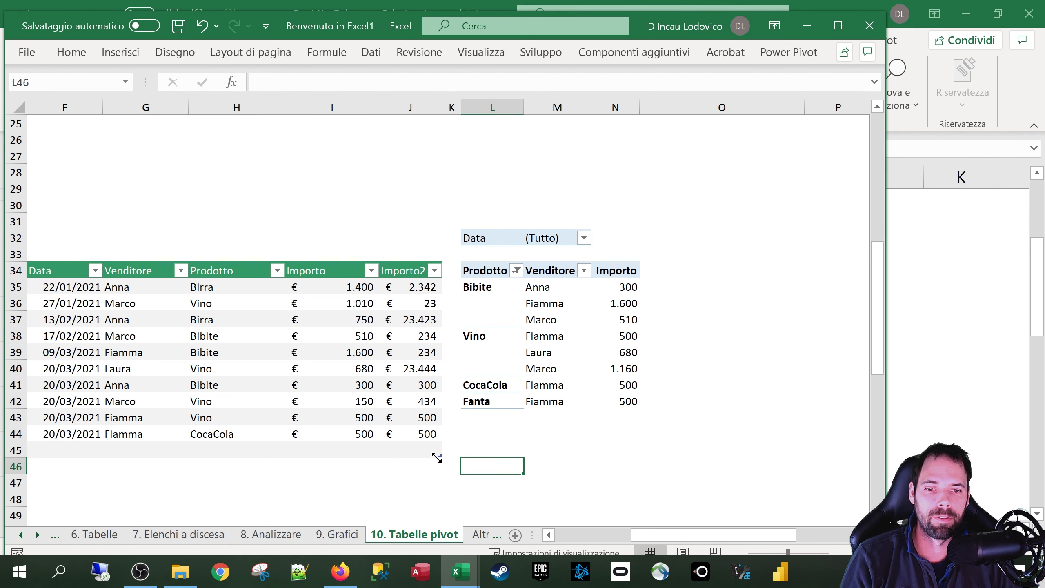
Shrink the source table to exclude its empty last row and refresh the pivot table.
drag(437, 457, 438, 439)
right_click(509, 315)
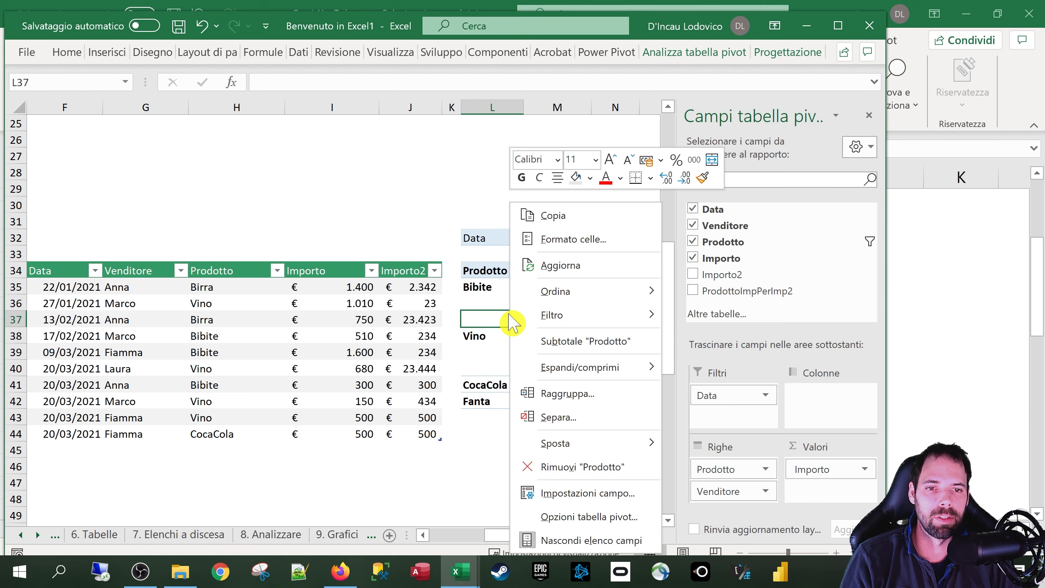
click(553, 263)
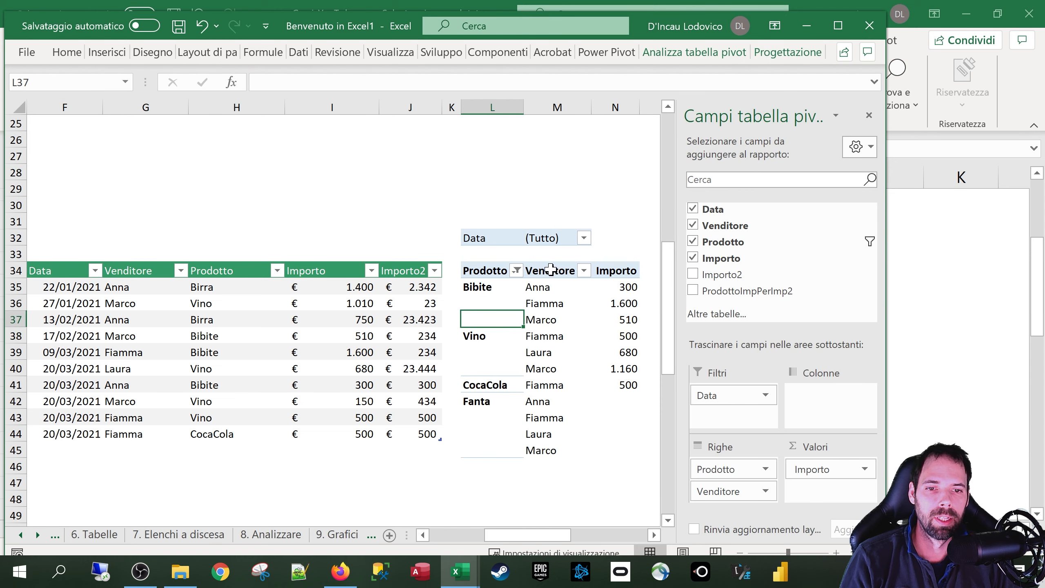
Disable Mostra elementi privi di dati for the Prodotto field so the Fanta item is left out of the pivot table.
click(498, 401)
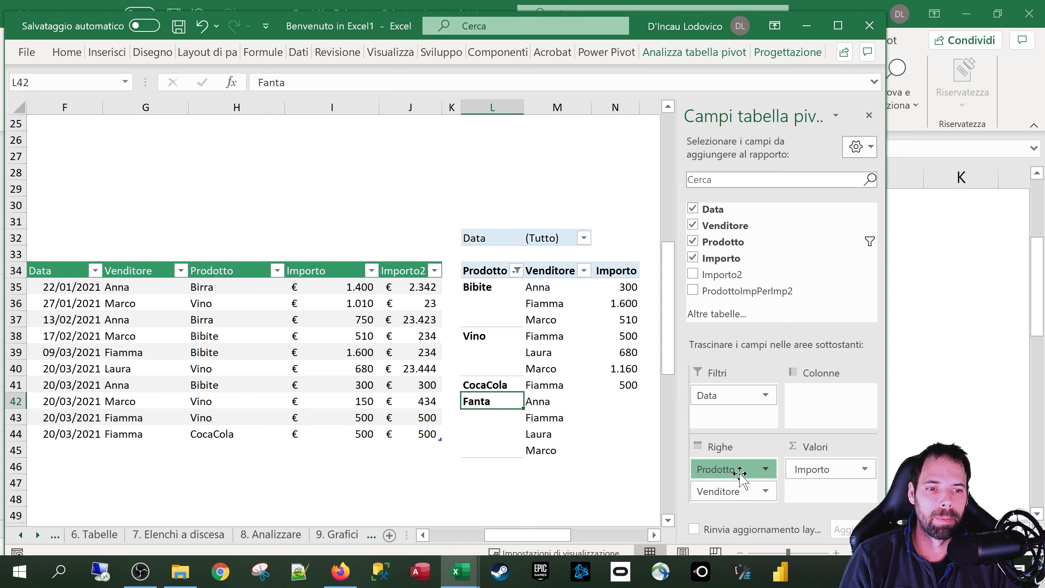
click(765, 469)
click(751, 474)
click(168, 193)
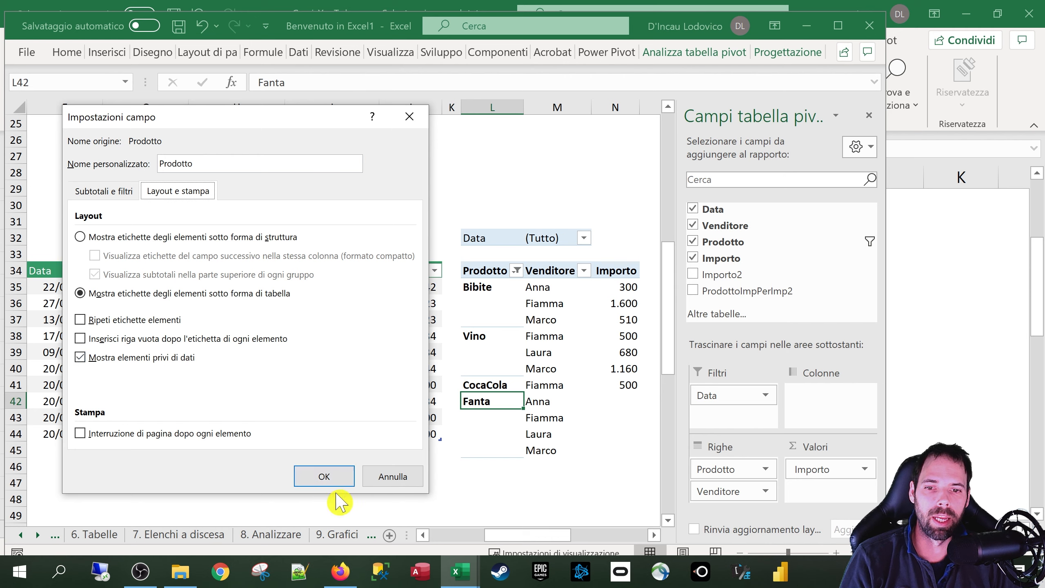
click(150, 358)
click(324, 477)
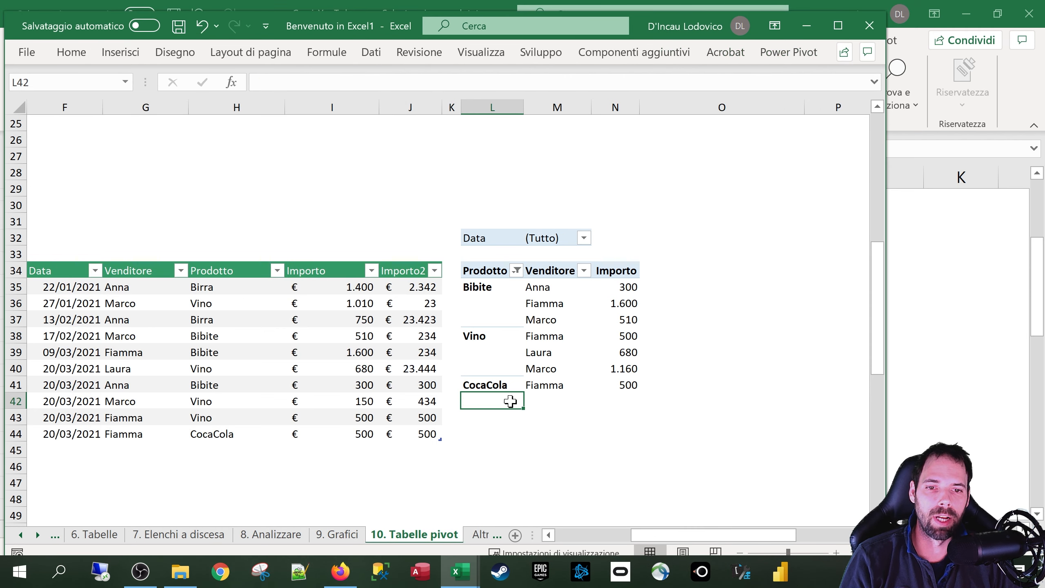
Compare the Prodotto items in the pivot table with the products listed in the source table.
click(487, 385)
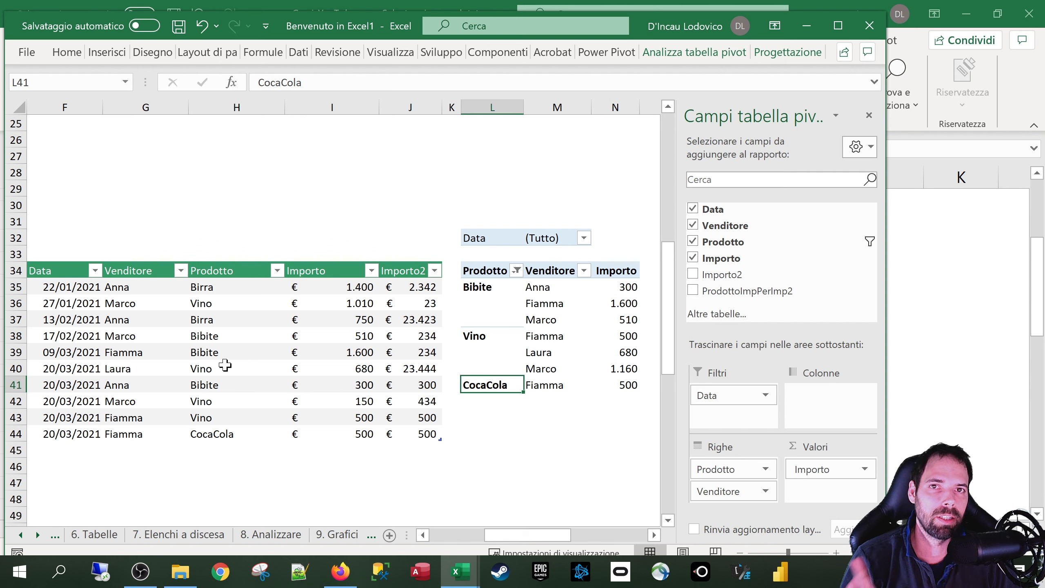
click(221, 435)
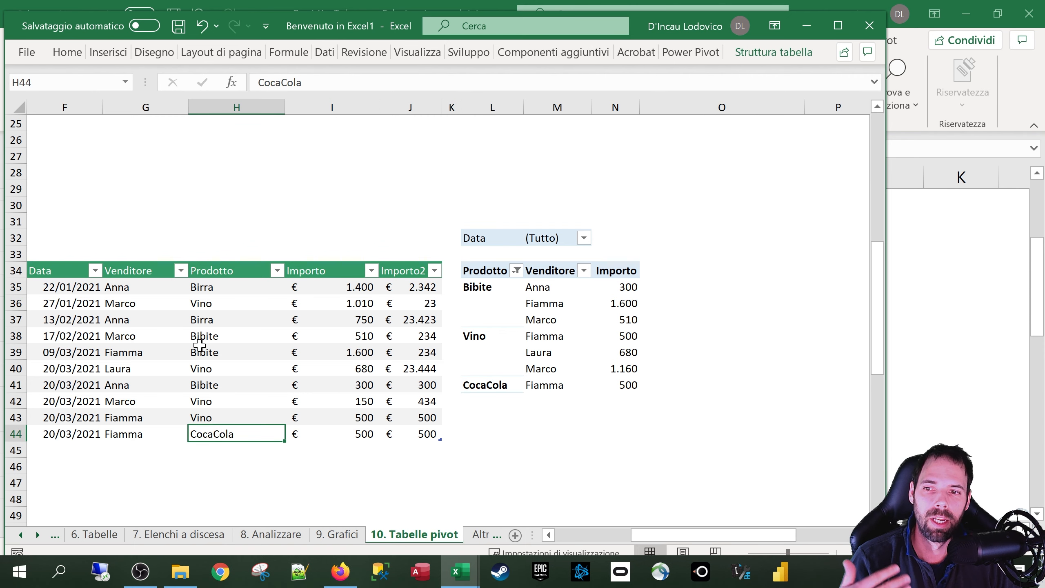
click(484, 288)
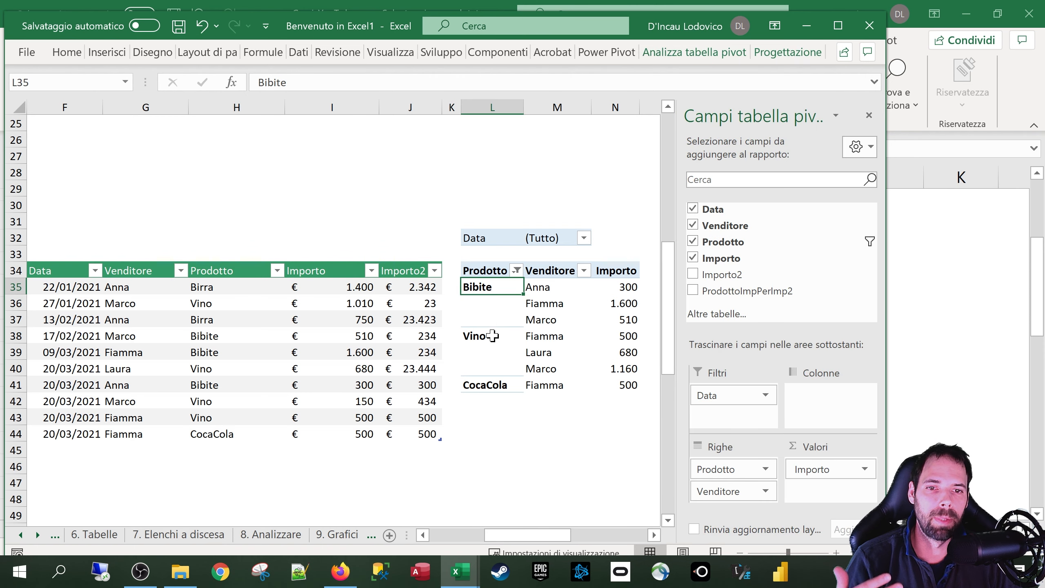
click(492, 335)
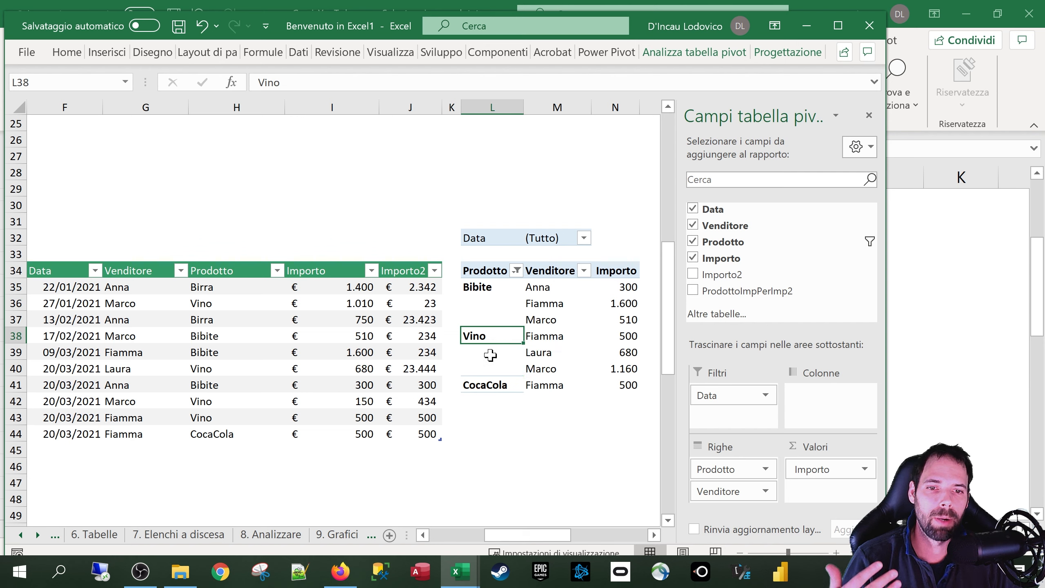
click(489, 385)
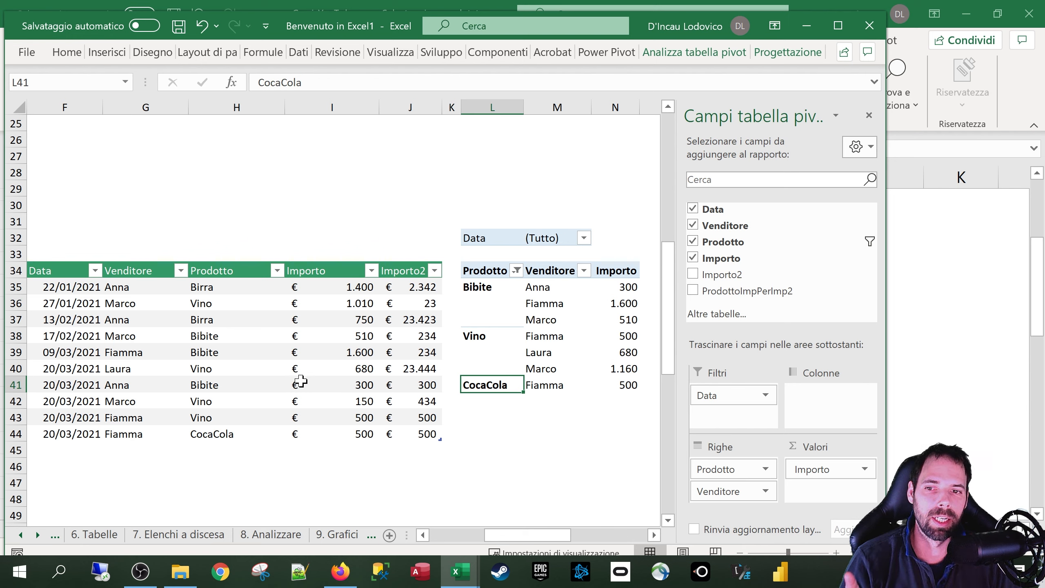
Turn Mostra elementi privi di dati back on for the Prodotto field and inspect the Fanta item's Importo cells.
click(757, 467)
click(740, 452)
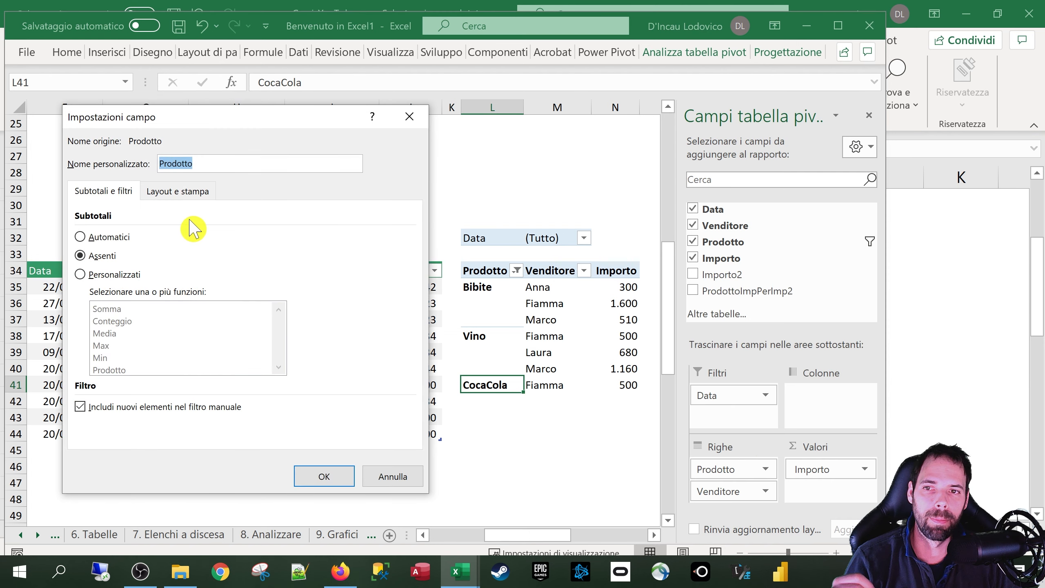
click(177, 191)
click(140, 357)
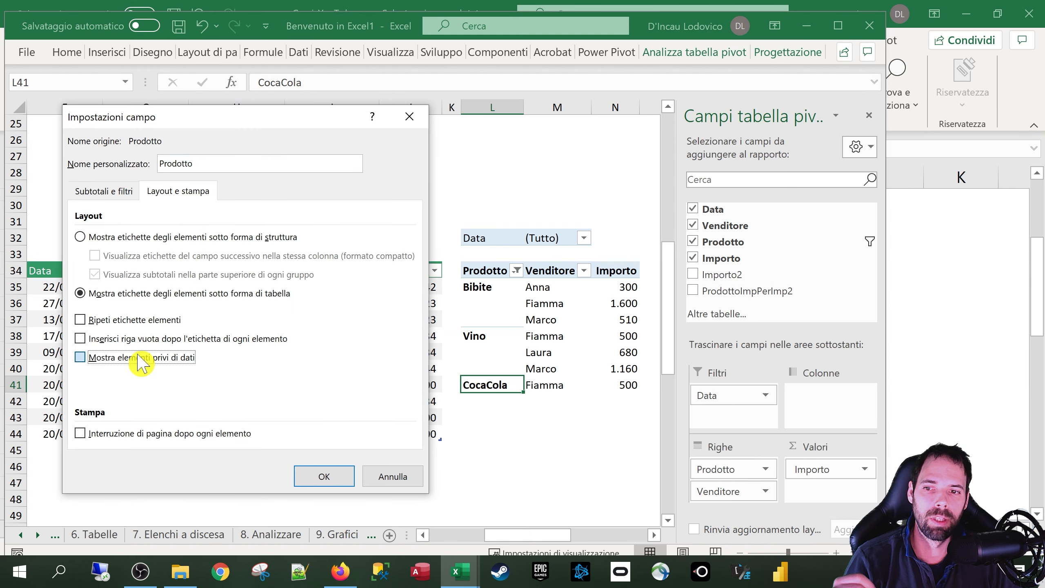
click(327, 479)
click(491, 401)
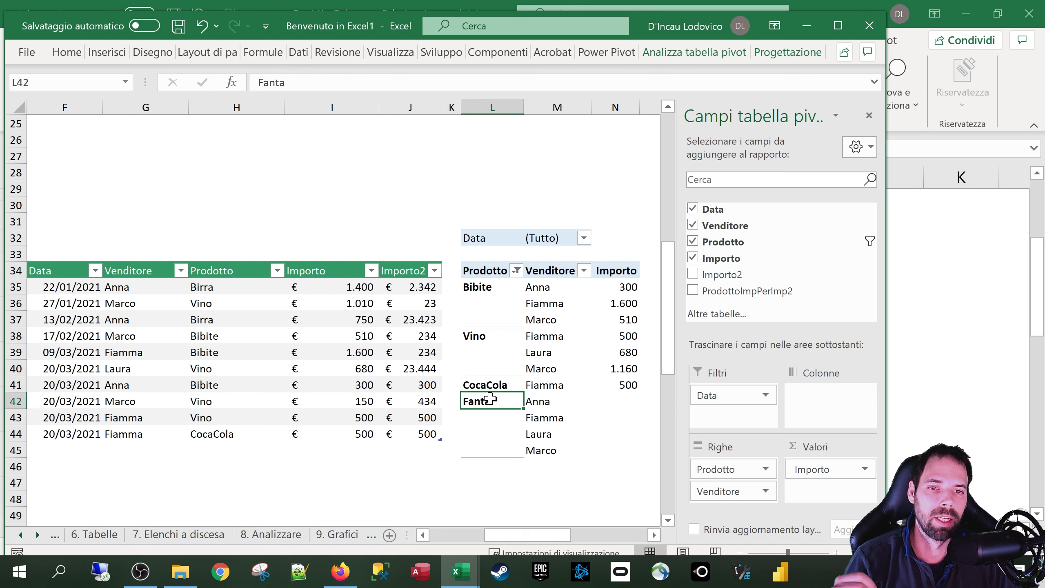
drag(607, 397, 612, 447)
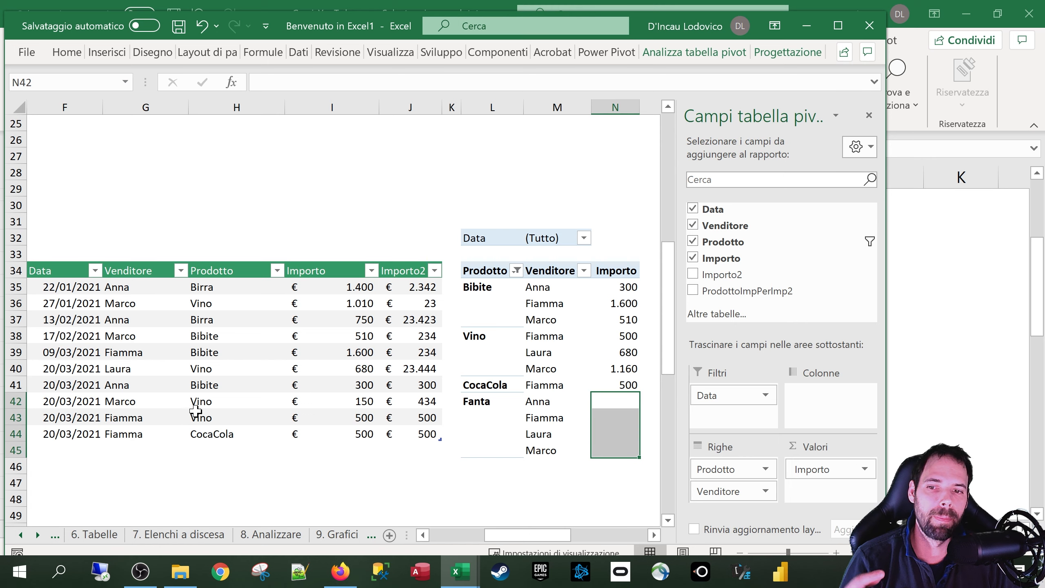
click(197, 413)
click(519, 404)
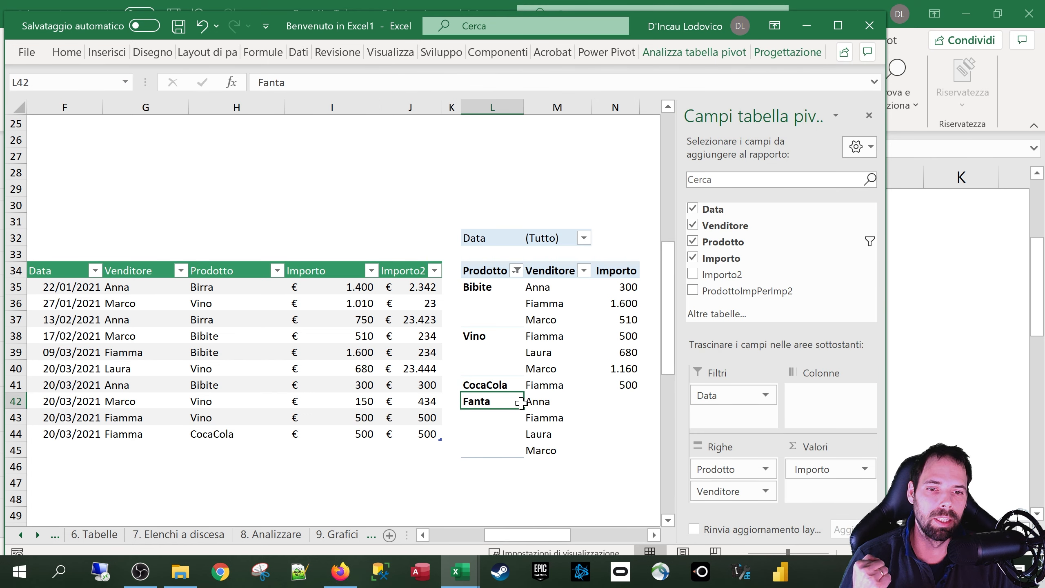
Review the Prodotto field's subtotal and layout settings and switch Mostra elementi privi di dati off again.
click(764, 469)
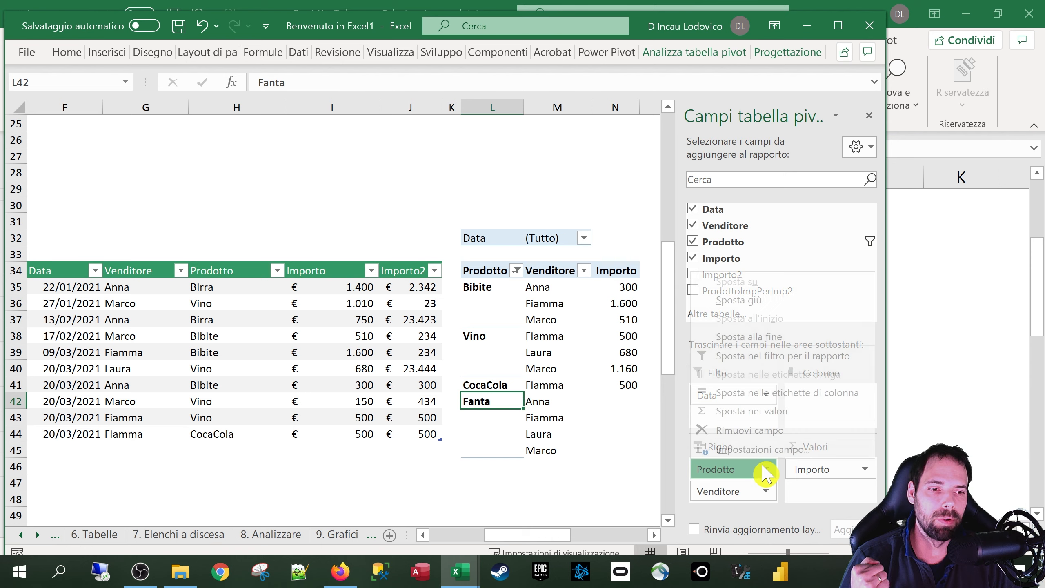
click(724, 449)
click(179, 191)
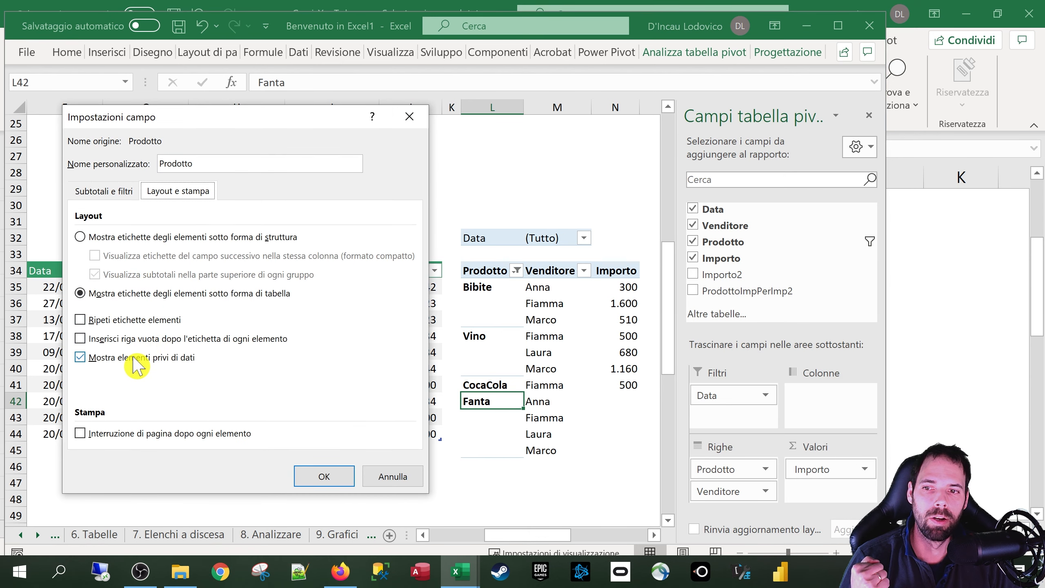
click(135, 358)
click(104, 190)
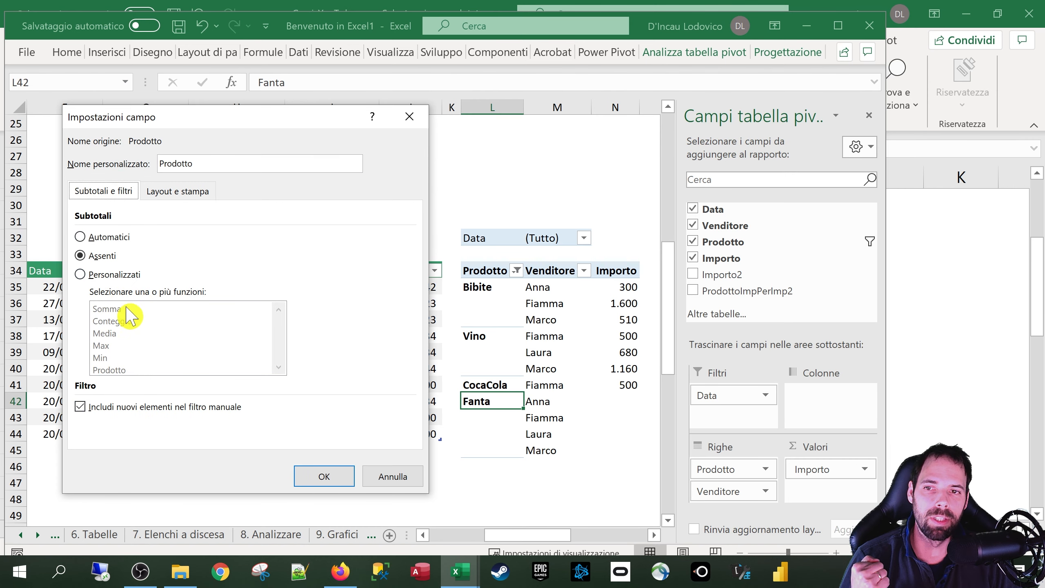
click(187, 192)
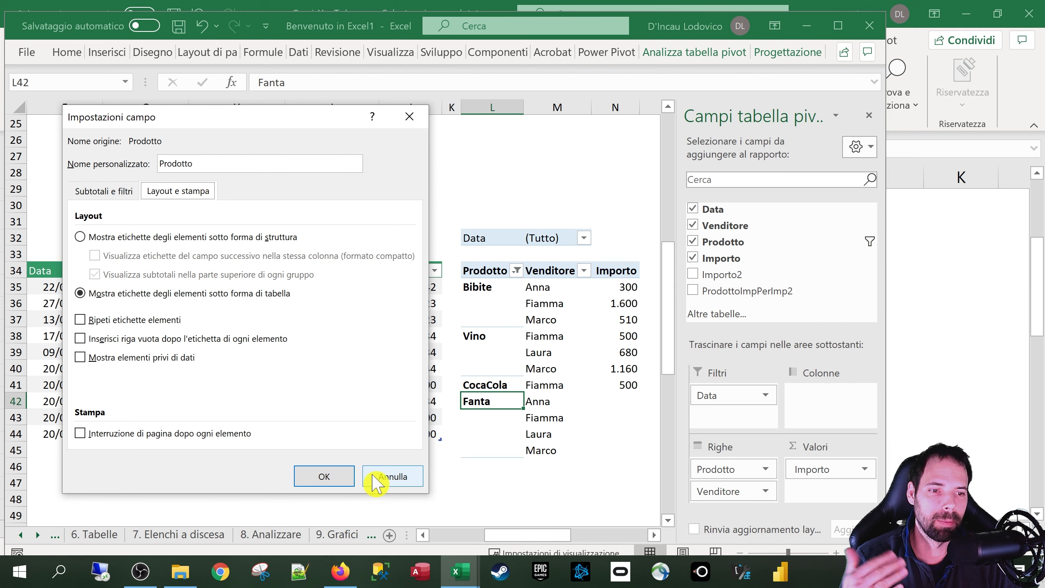
click(324, 478)
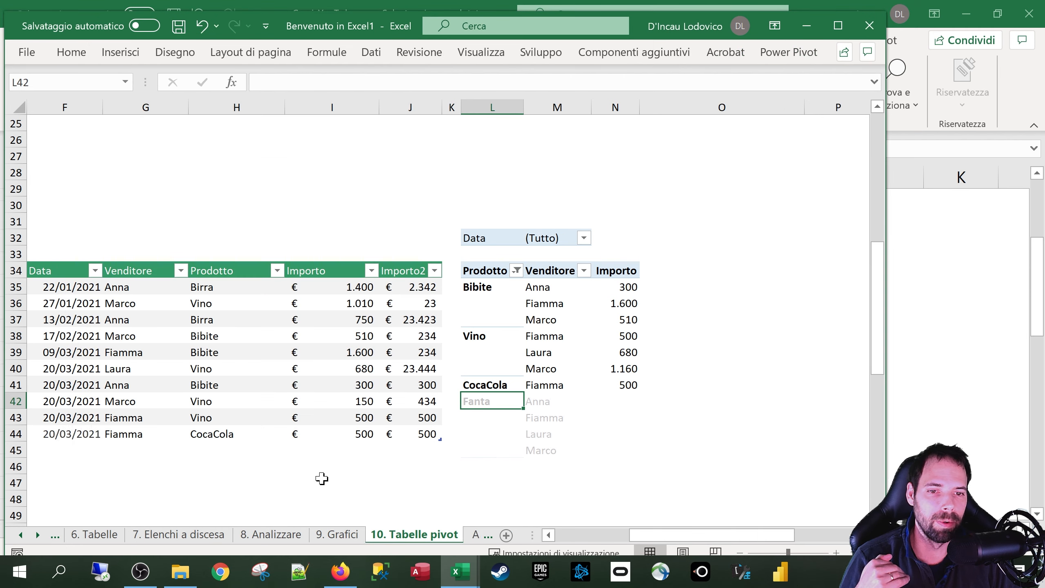
Hide the pivot table's field list and display it again.
right_click(513, 310)
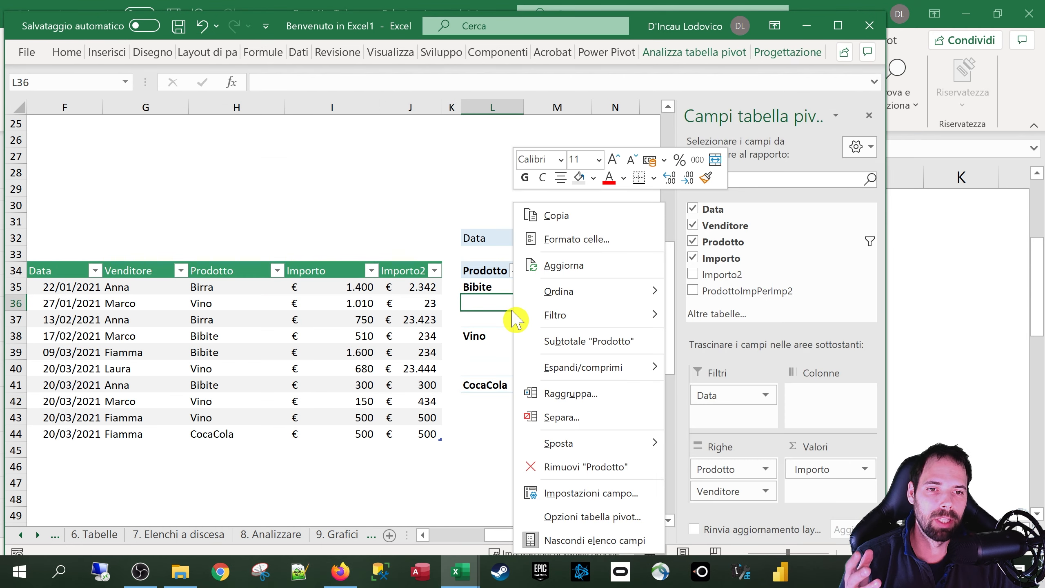
click(576, 540)
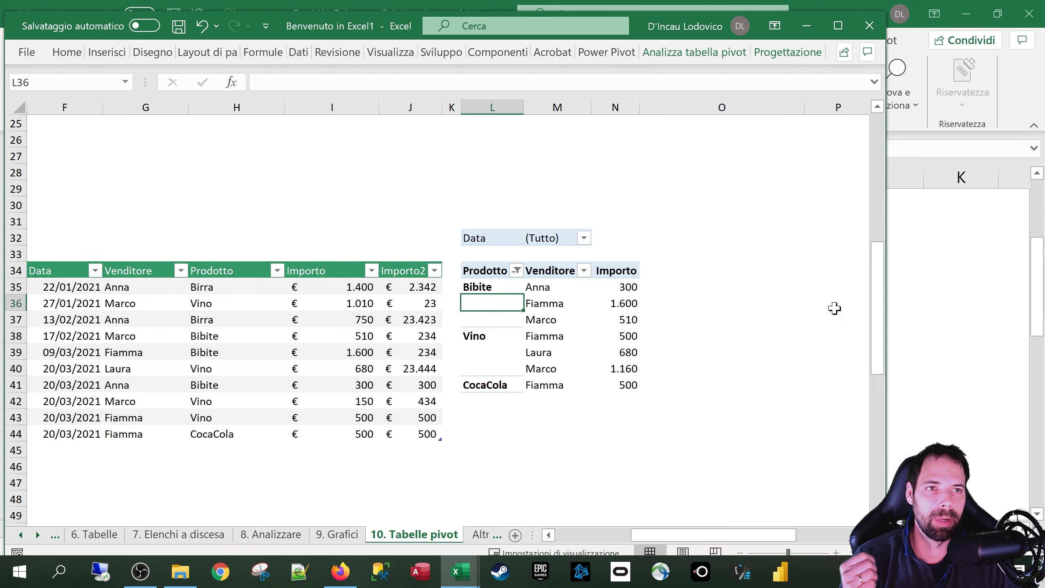
click(699, 52)
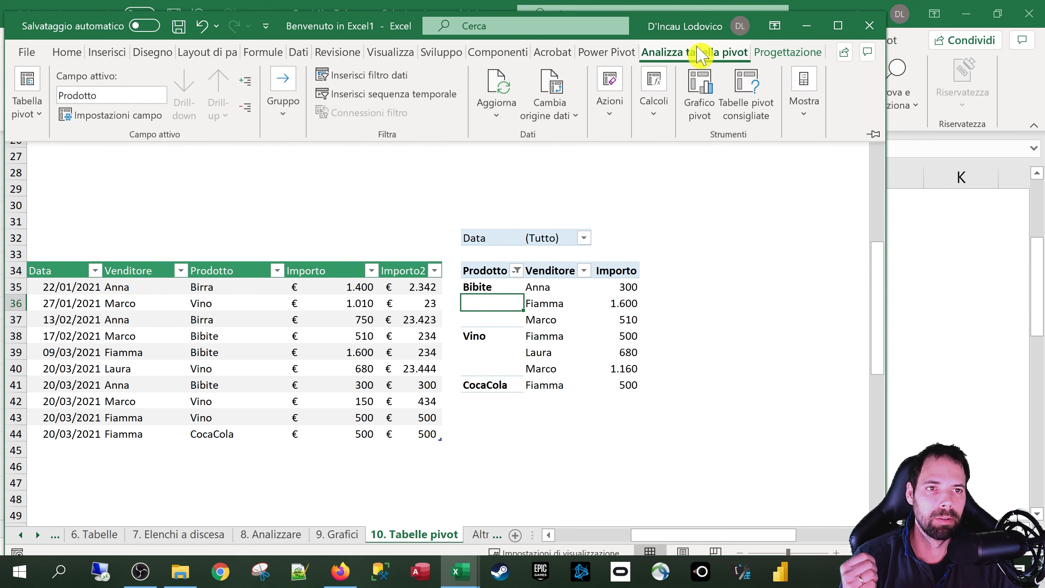
click(804, 94)
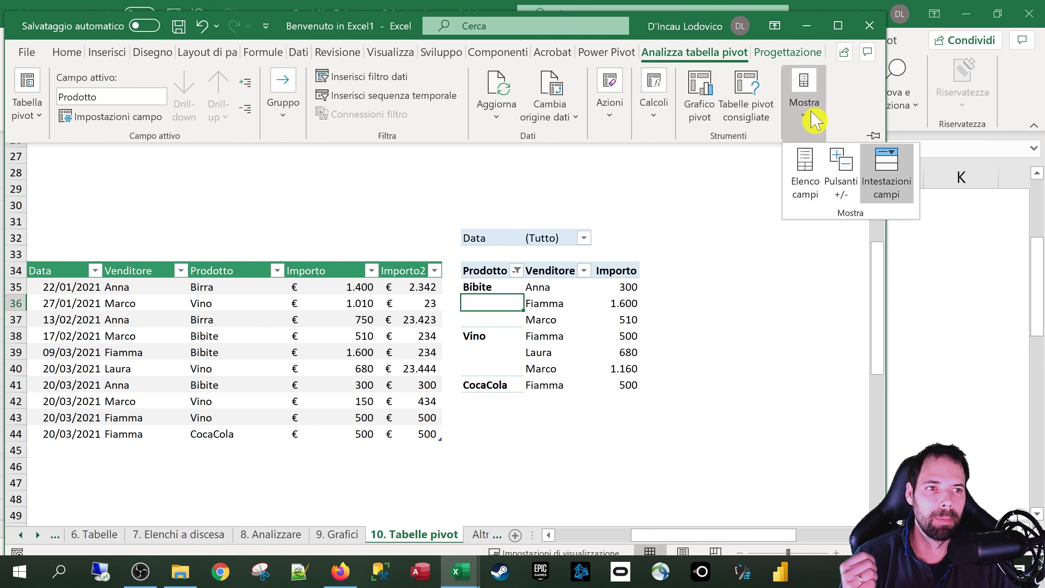
click(804, 192)
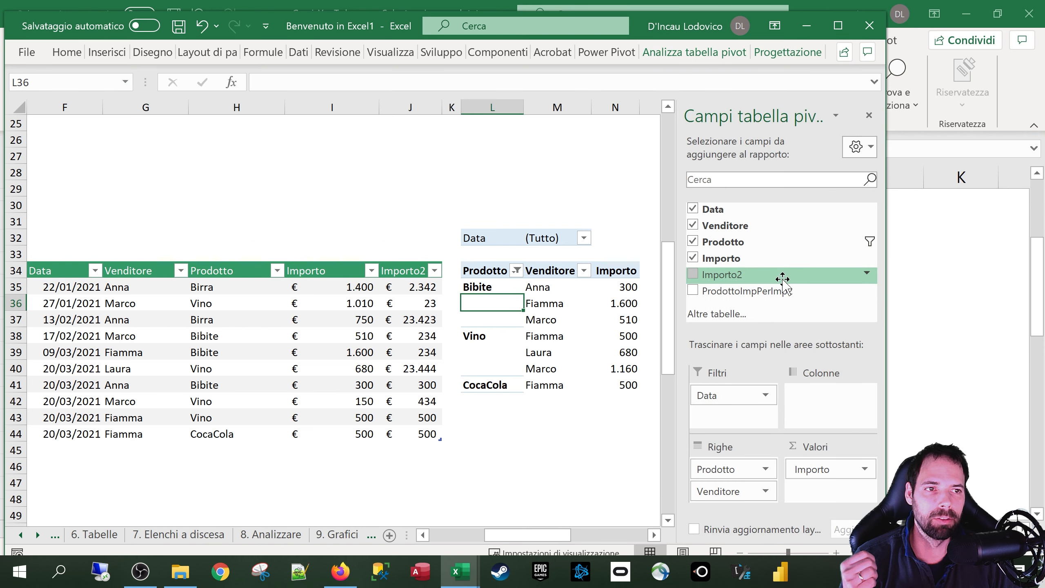
View the Prodotto field settings from the Bibite item in the pivot table and close them without changes.
right_click(527, 305)
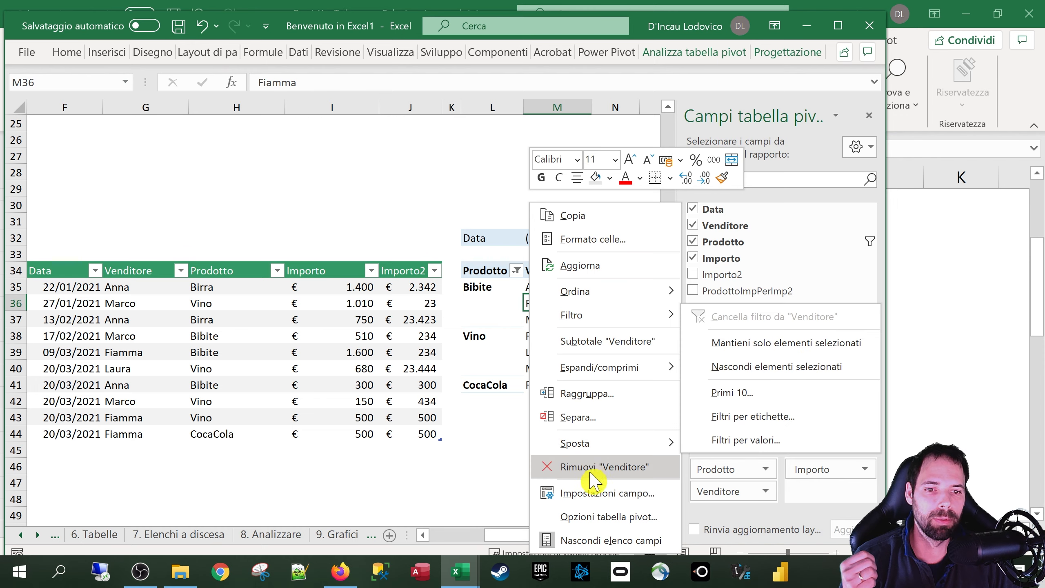
click(490, 289)
right_click(490, 288)
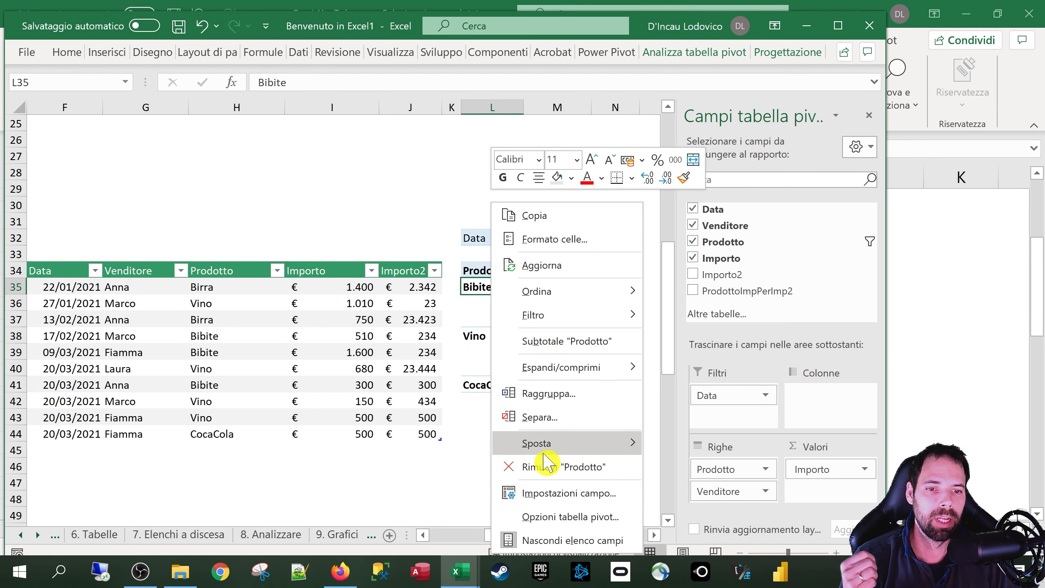
click(550, 496)
drag(543, 193, 313, 145)
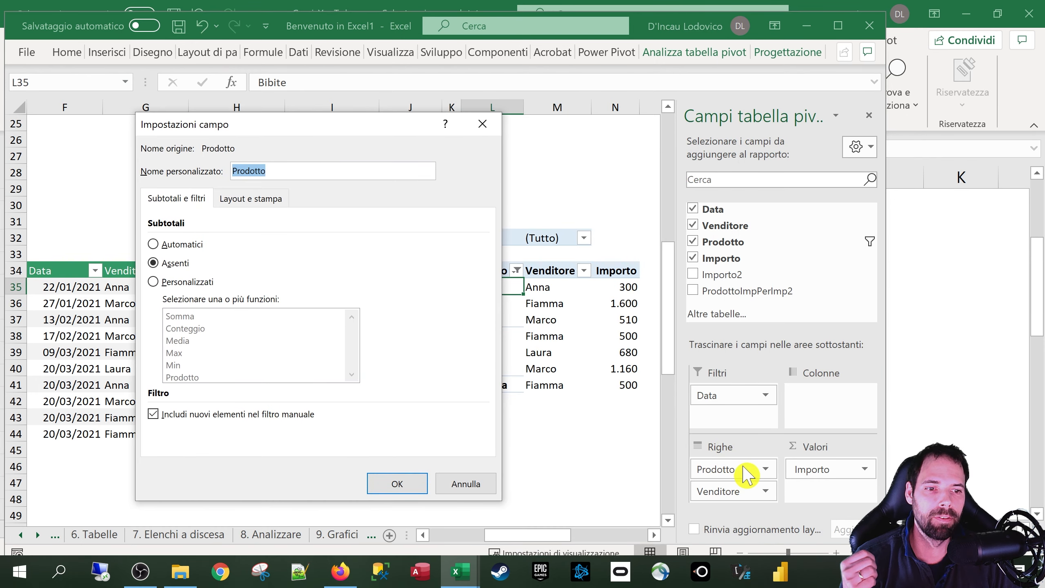
click(466, 483)
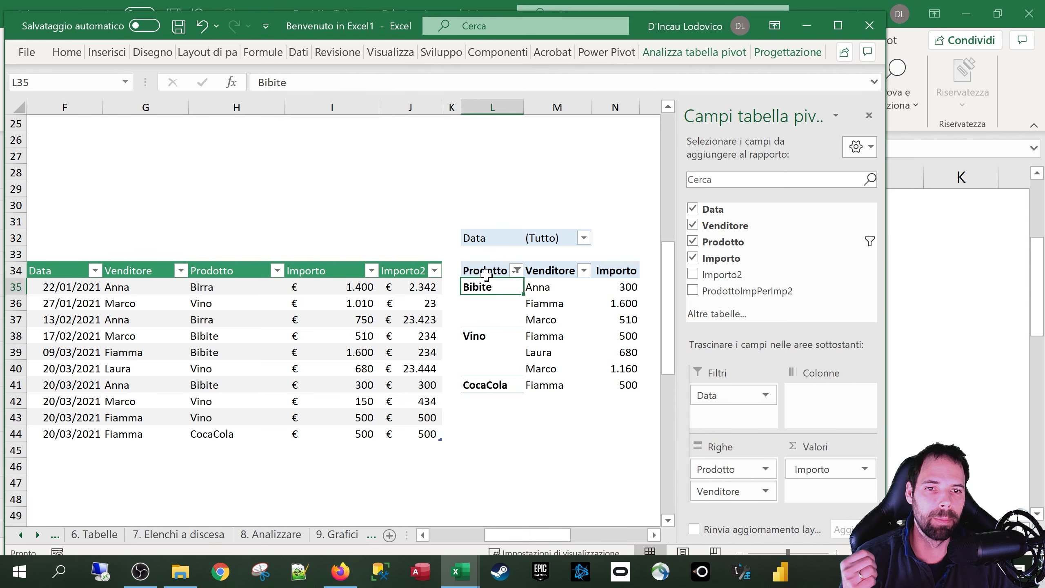
Examine the layout and format settings in the Analisi_Vendite pivot table options and close them without changes.
right_click(550, 291)
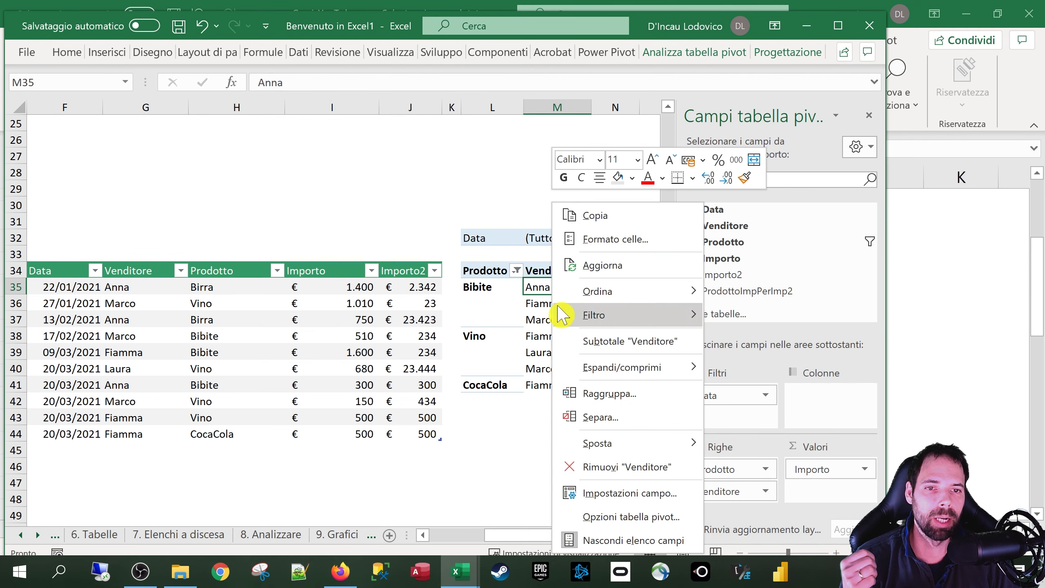
key(Escape)
click(539, 274)
right_click(482, 293)
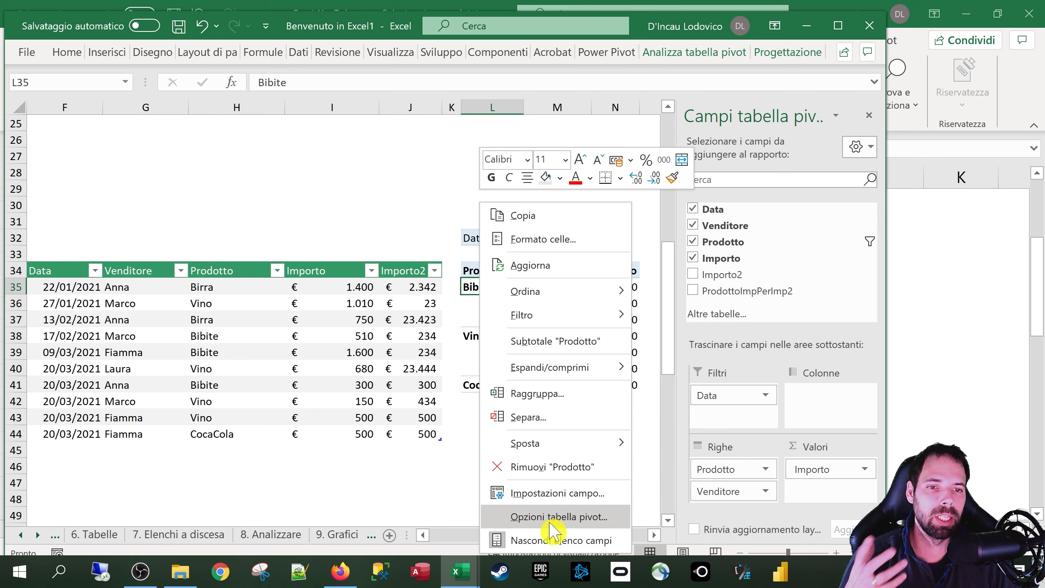
click(565, 531)
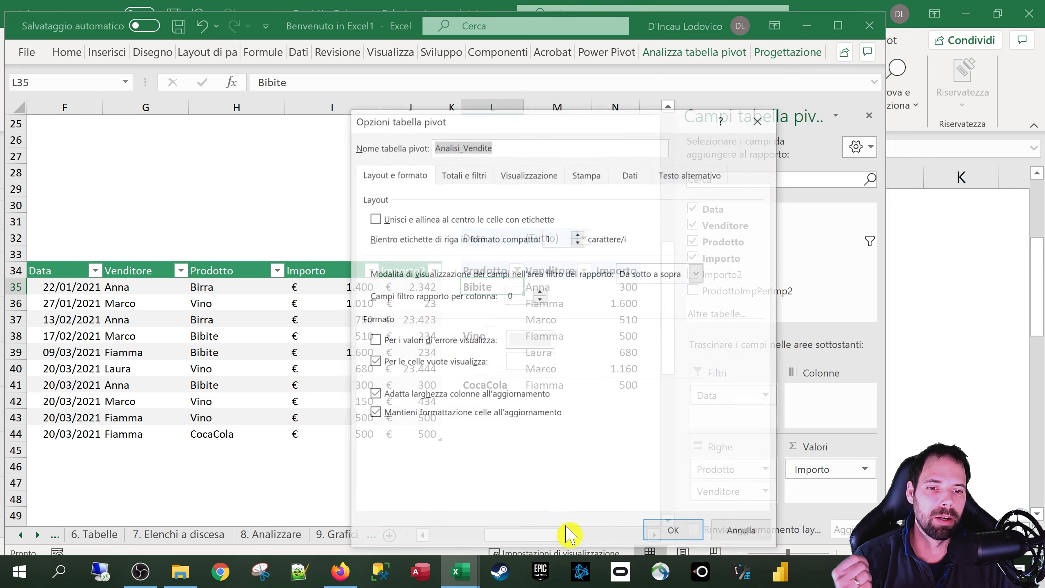
drag(522, 131, 164, 95)
click(245, 98)
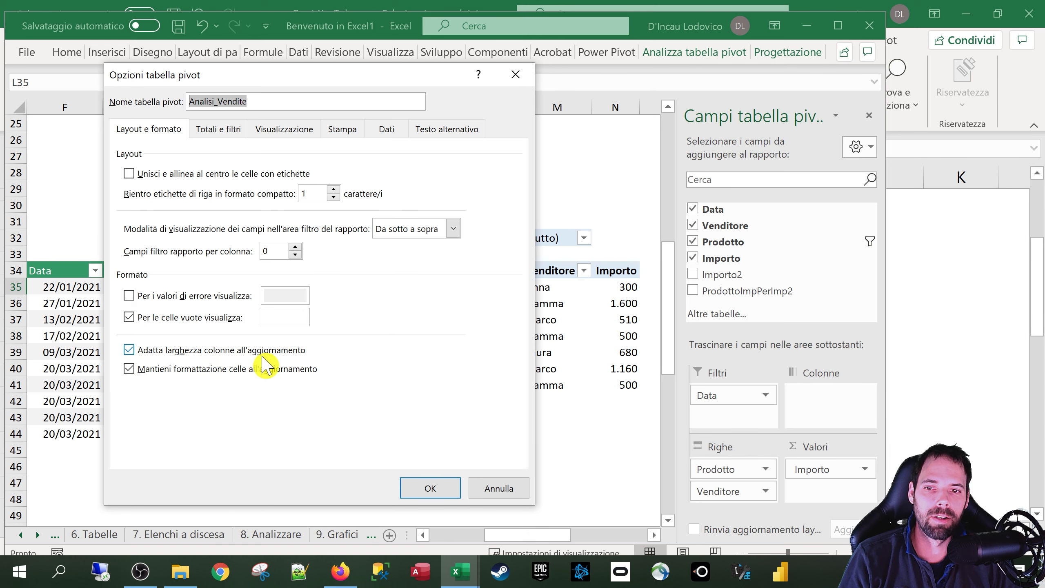
drag(420, 82, 276, 72)
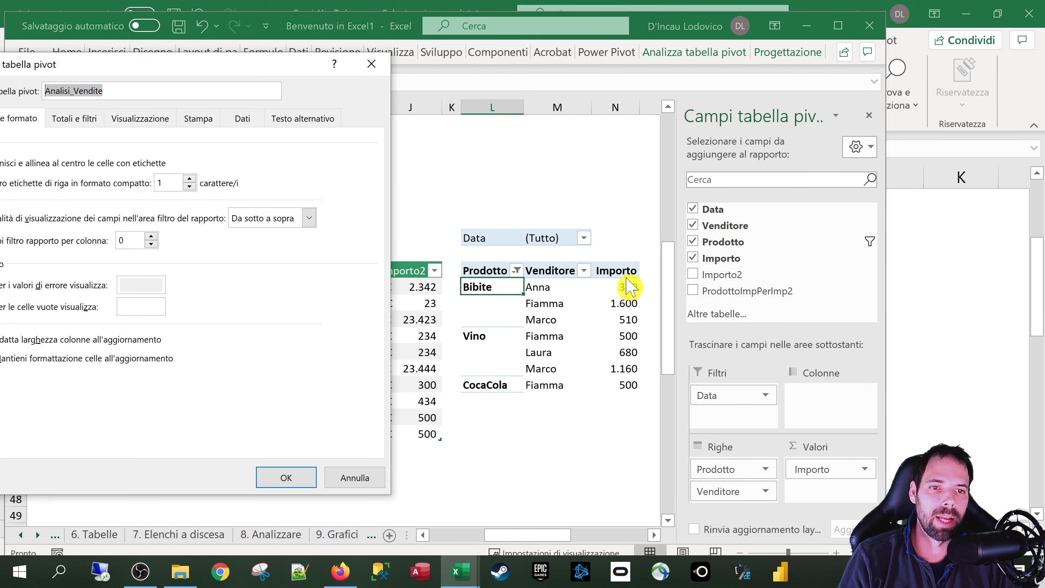
click(351, 474)
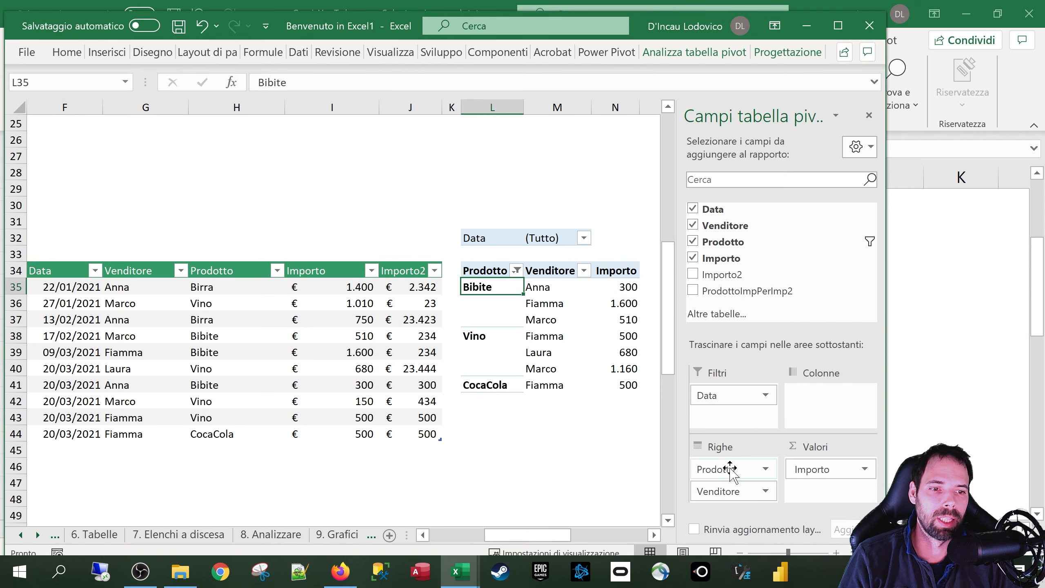
Move the Prodotto field of the pivot table from the rows area to the columns area.
drag(729, 470, 827, 396)
mouse_move(560, 535)
mouse_down()
mouse_move(592, 543)
mouse_move(569, 542)
mouse_up()
Copy the last source table row into row 45 and set its Prodotto to aaaaaaaaaaaaa.
drag(71, 432, 436, 434)
key(ctrl+c)
click(71, 448)
key(ctrl+v)
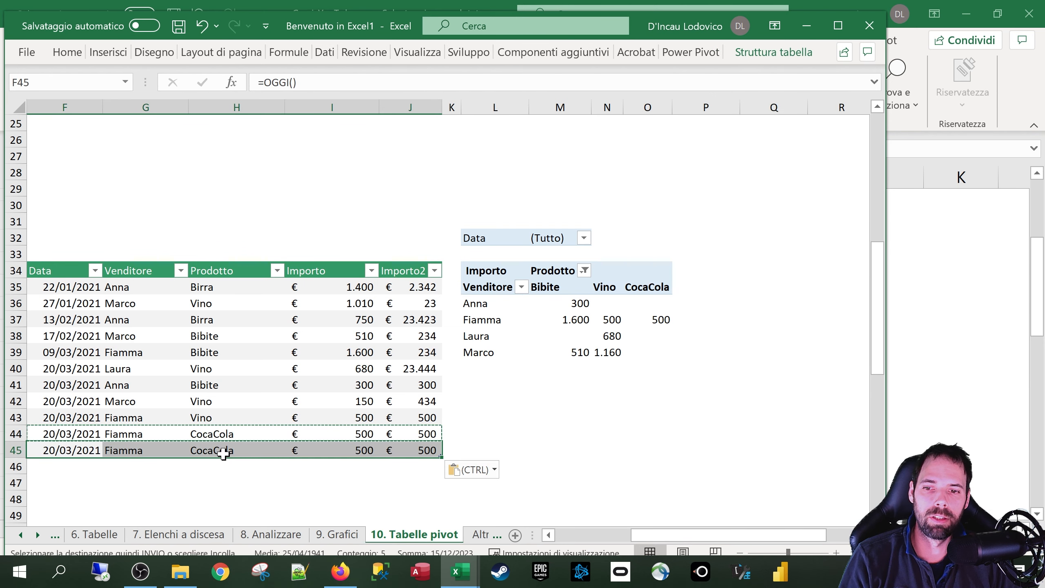
click(223, 450)
text(aaaaaaaaaaaaa)
key(Return)
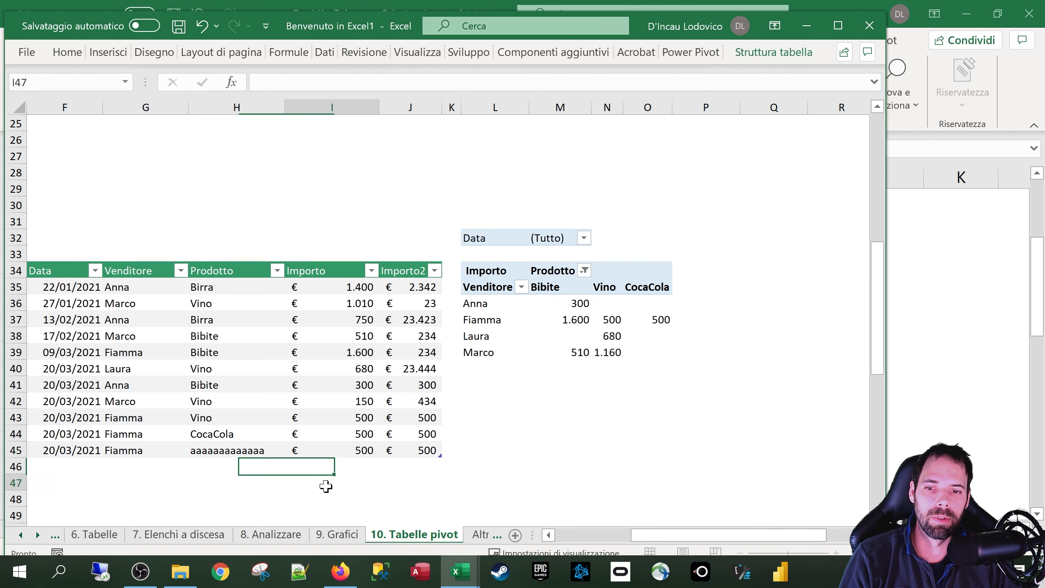
click(327, 482)
Refresh the pivot table and inspect its aaaaaaaaaaaaa product column.
right_click(586, 325)
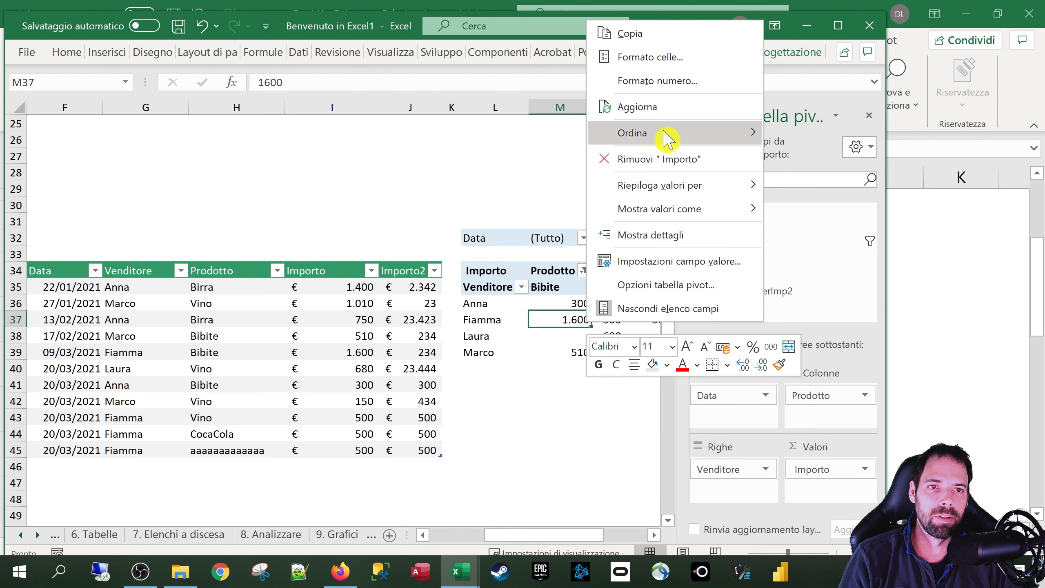
click(640, 107)
drag(544, 540, 565, 540)
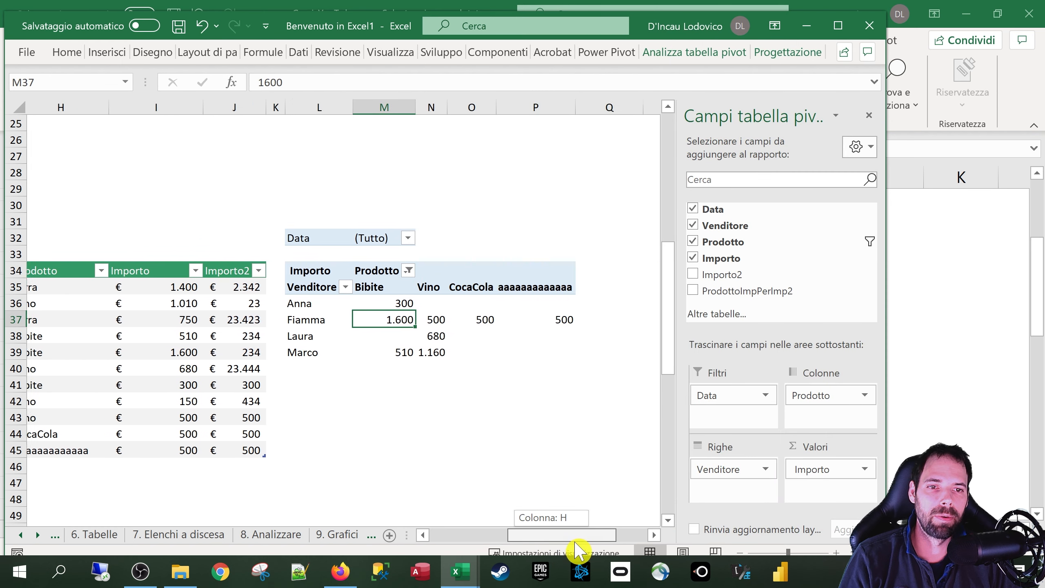
click(567, 275)
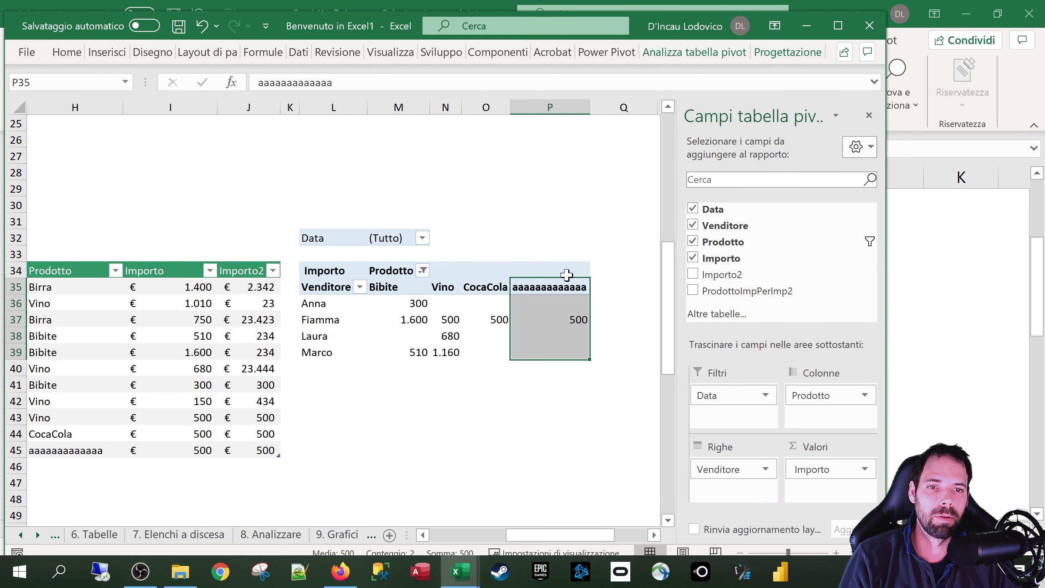
click(559, 337)
Turn off Adatta larghezza colonne all'aggiornamento in the Analisi_Vendite pivot table options.
right_click(473, 303)
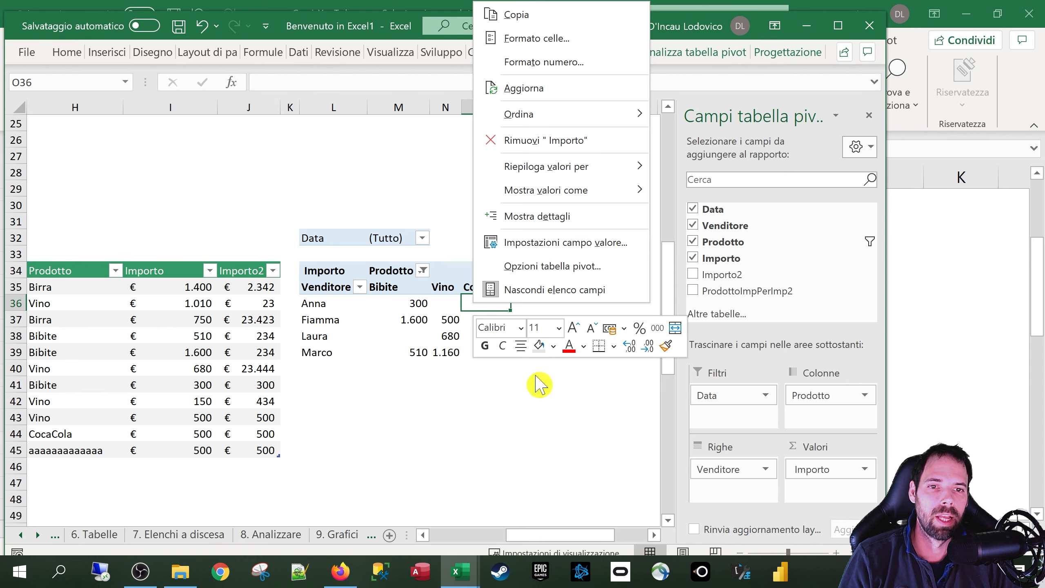
click(534, 263)
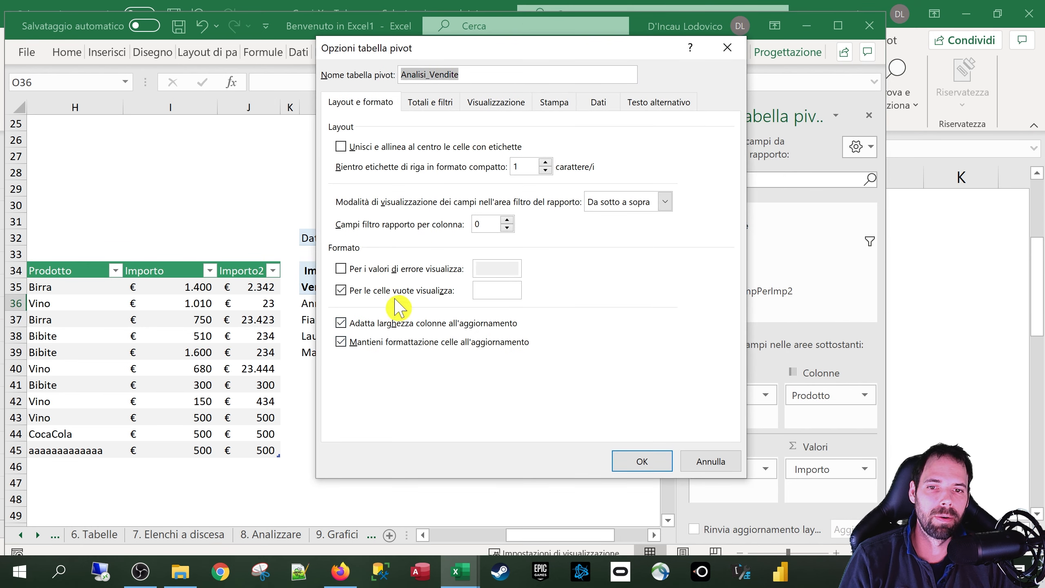
click(348, 326)
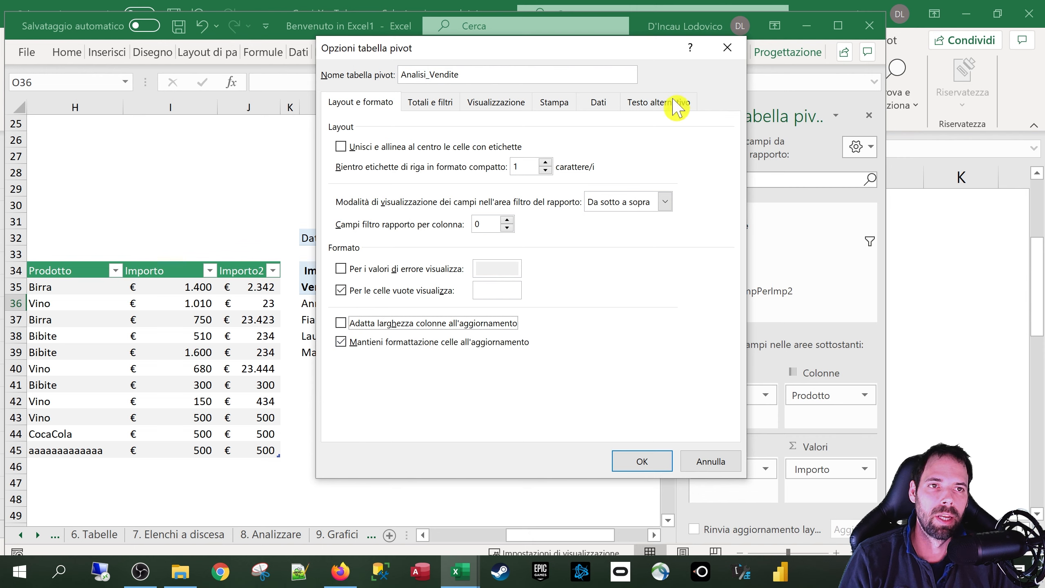
click(665, 461)
Narrow column P of the pivot table and refresh the pivot table to test its column width.
drag(589, 107, 539, 108)
click(453, 278)
right_click(453, 276)
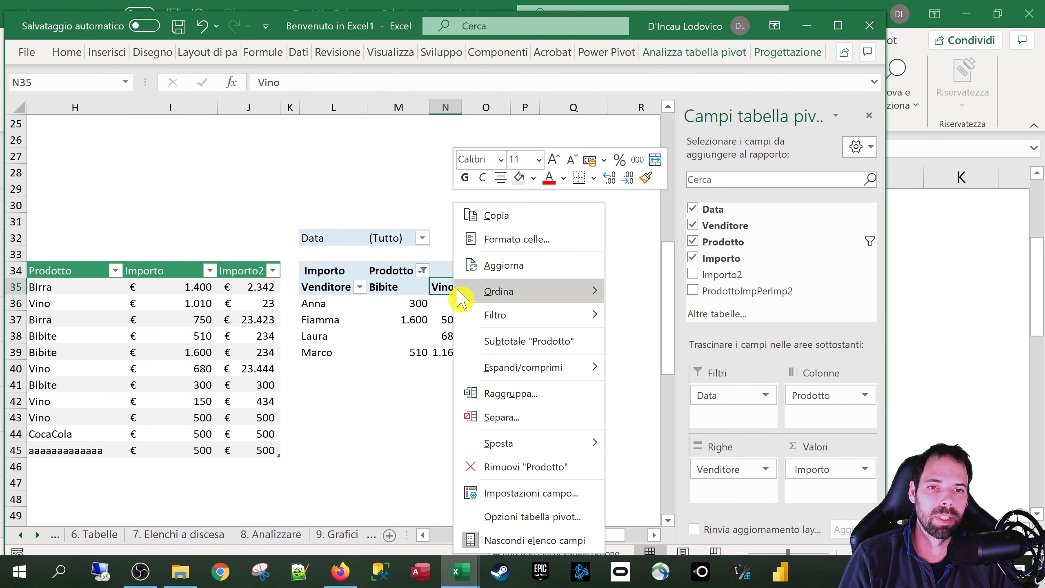
click(498, 266)
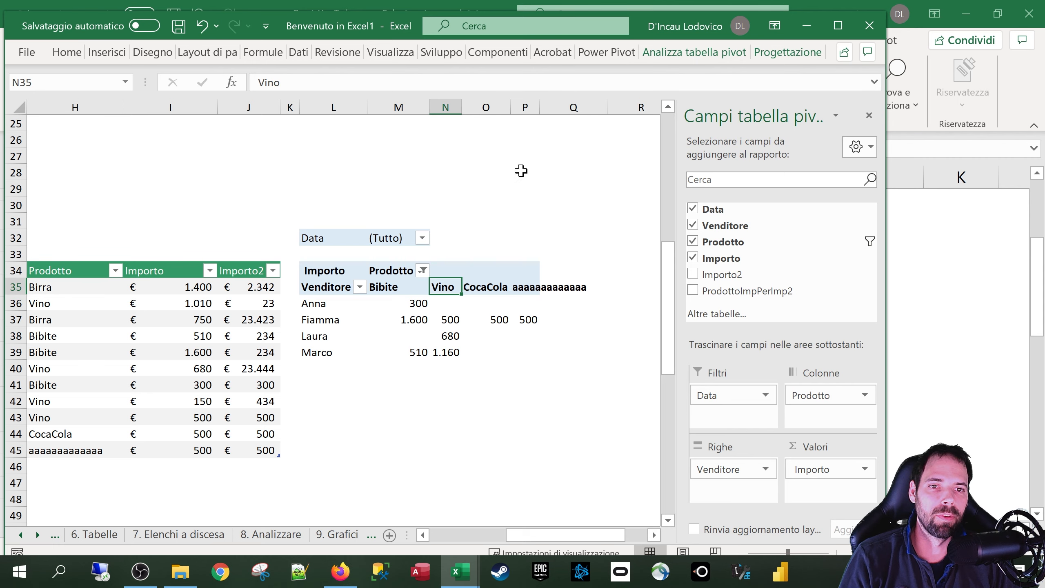
Turn Adatta larghezza colonne all'aggiornamento back on in the Analisi_Vendite pivot table options.
right_click(475, 288)
click(541, 517)
click(391, 393)
click(657, 528)
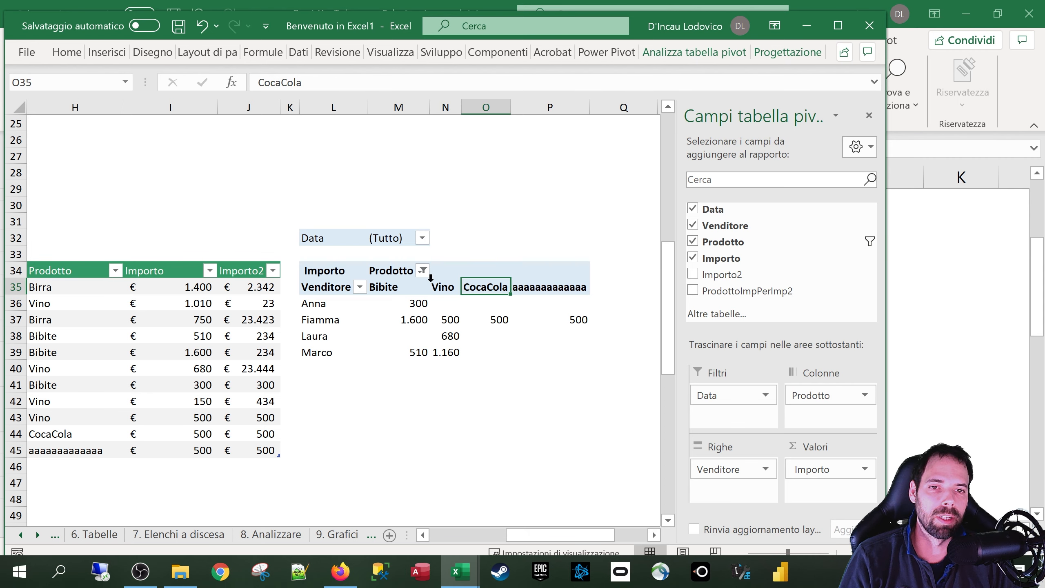
Review the layout, totals and filters, and display settings in the Analisi_Vendite pivot table options, then close them without changes.
right_click(481, 320)
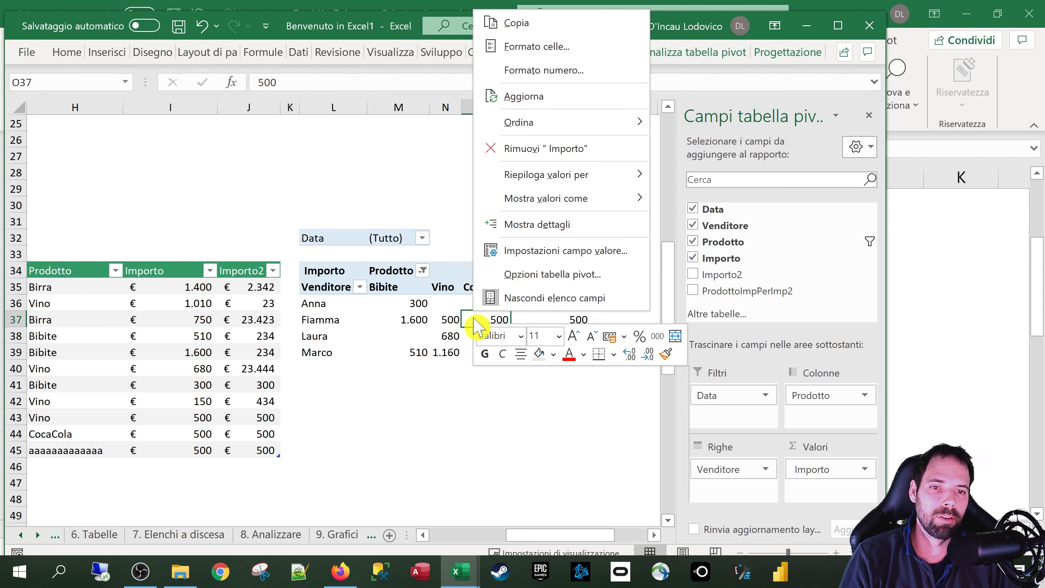
click(538, 280)
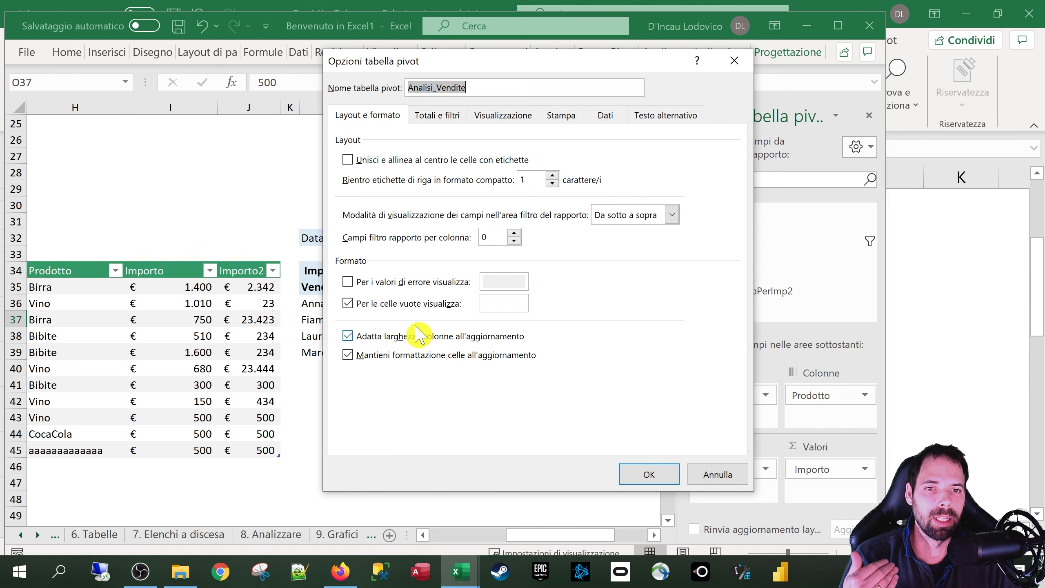
click(671, 214)
click(427, 206)
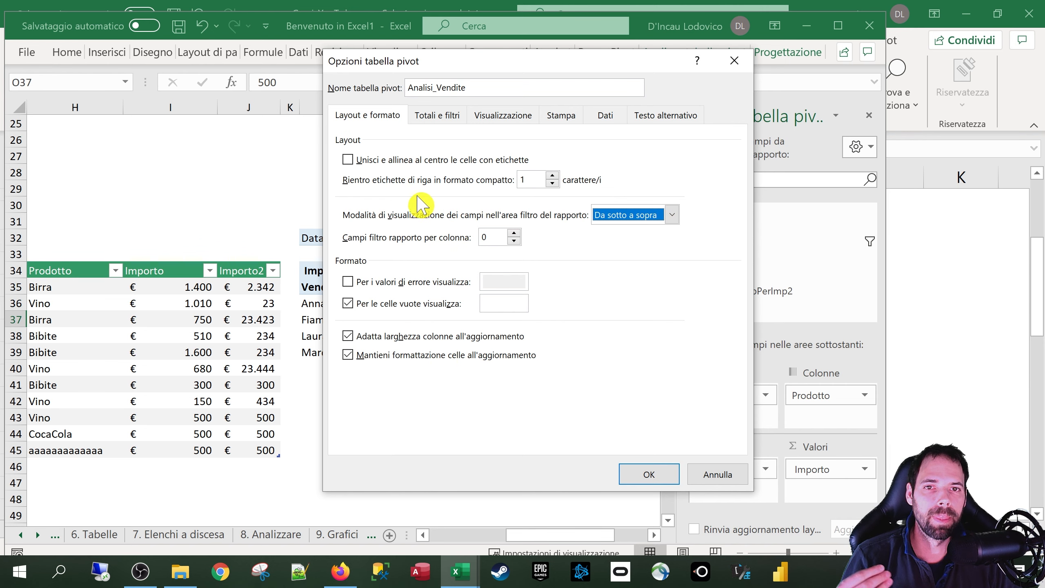
click(434, 117)
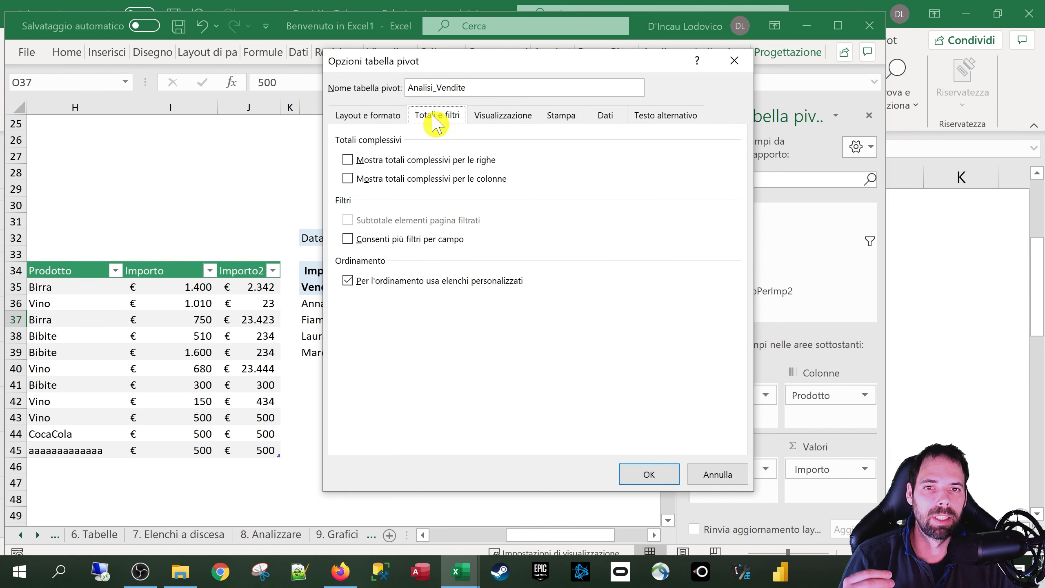
click(479, 118)
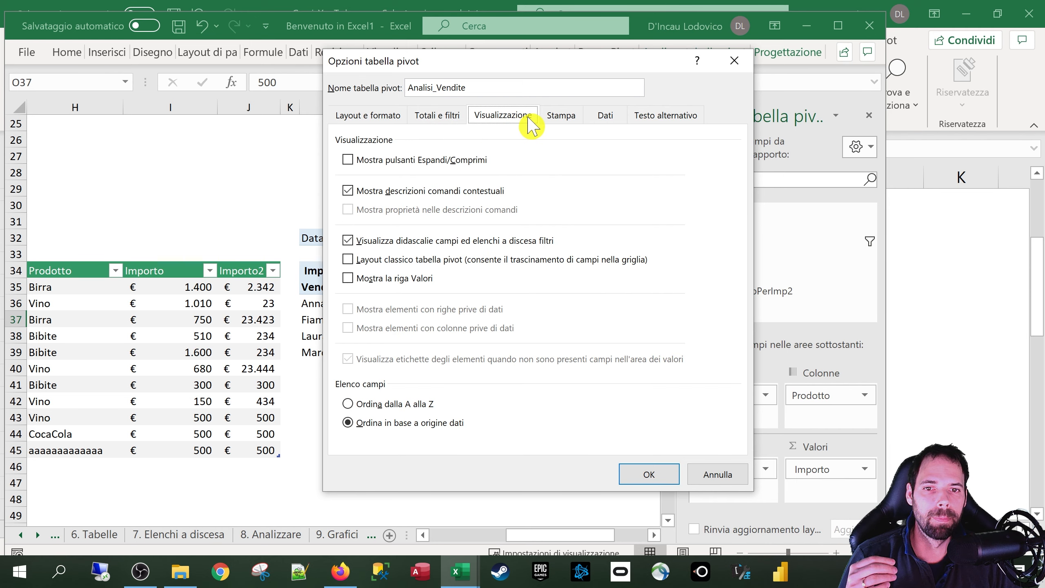
click(354, 261)
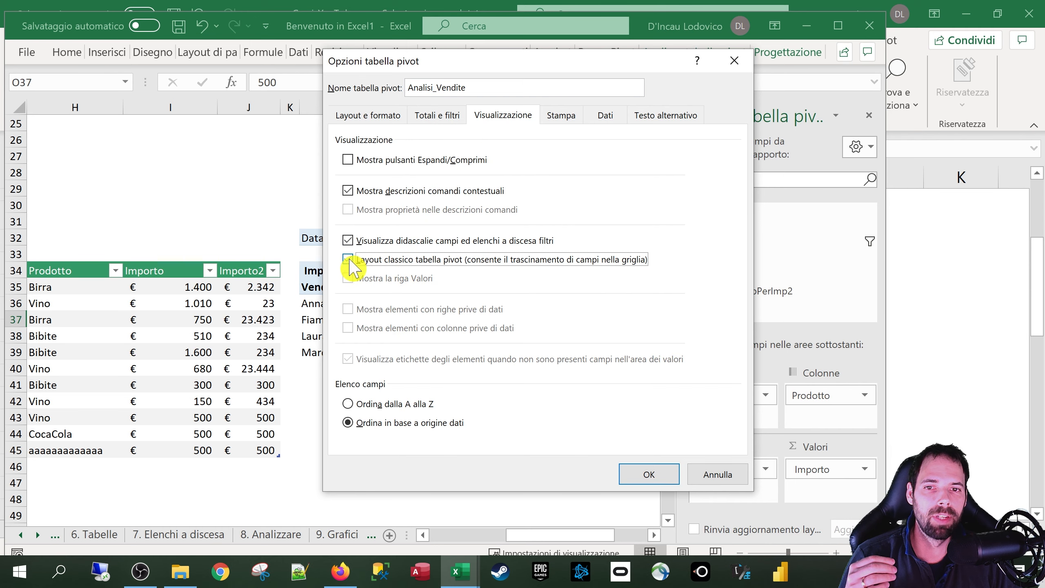
click(367, 267)
click(699, 469)
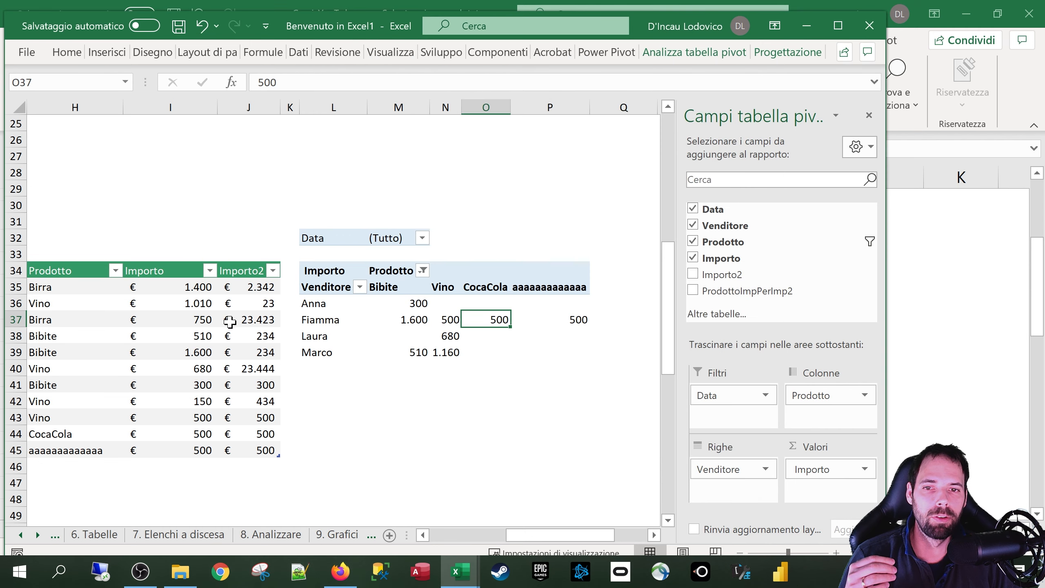
Create a second pivot table from DatiTabellaPivot2 at cell L44 of the current sheet, with Prodotto and Venditore as row fields.
click(197, 321)
click(108, 52)
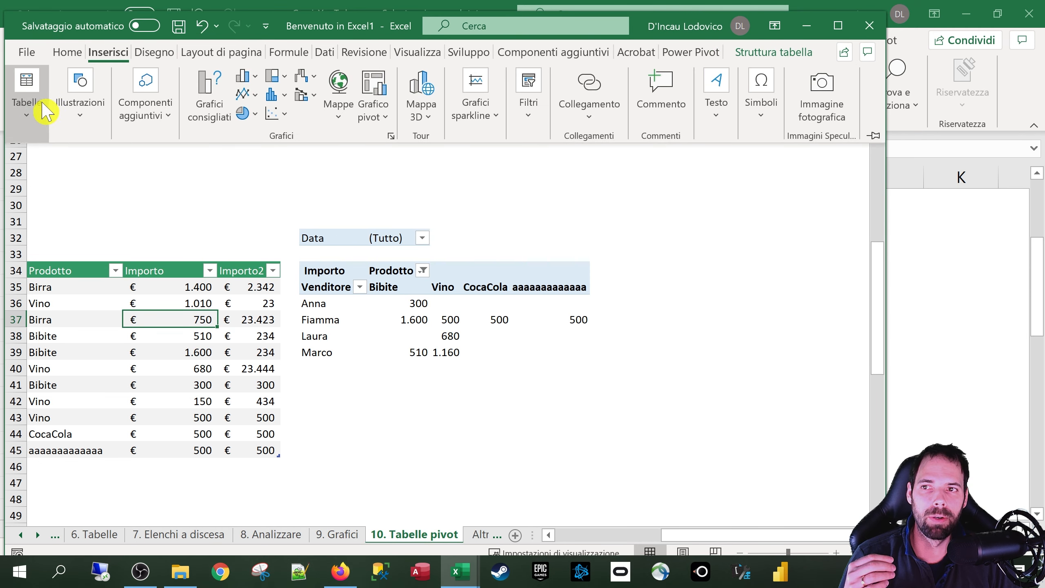
click(45, 111)
click(28, 168)
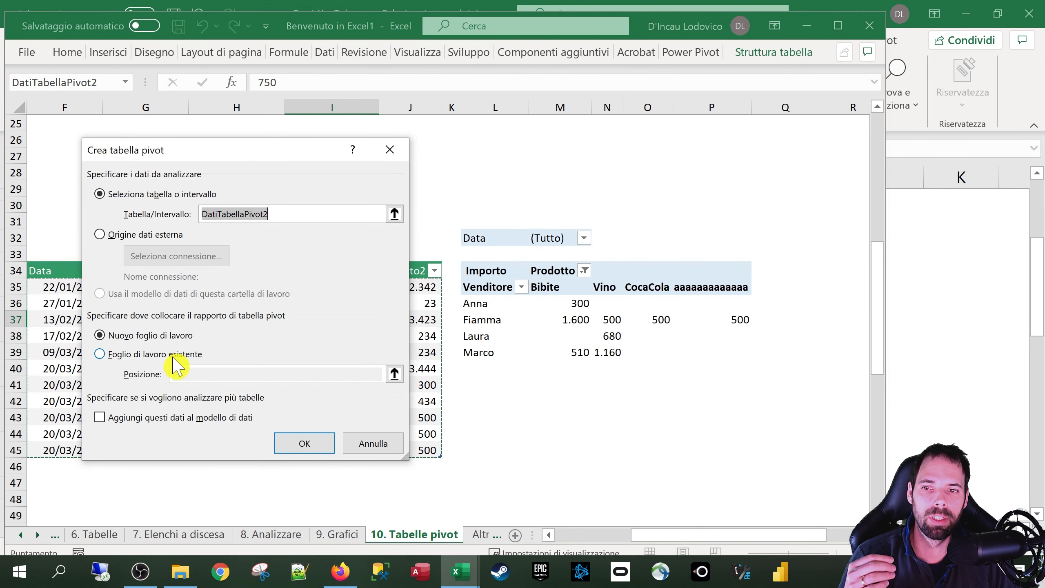
click(155, 354)
click(394, 373)
click(495, 406)
click(495, 433)
click(394, 176)
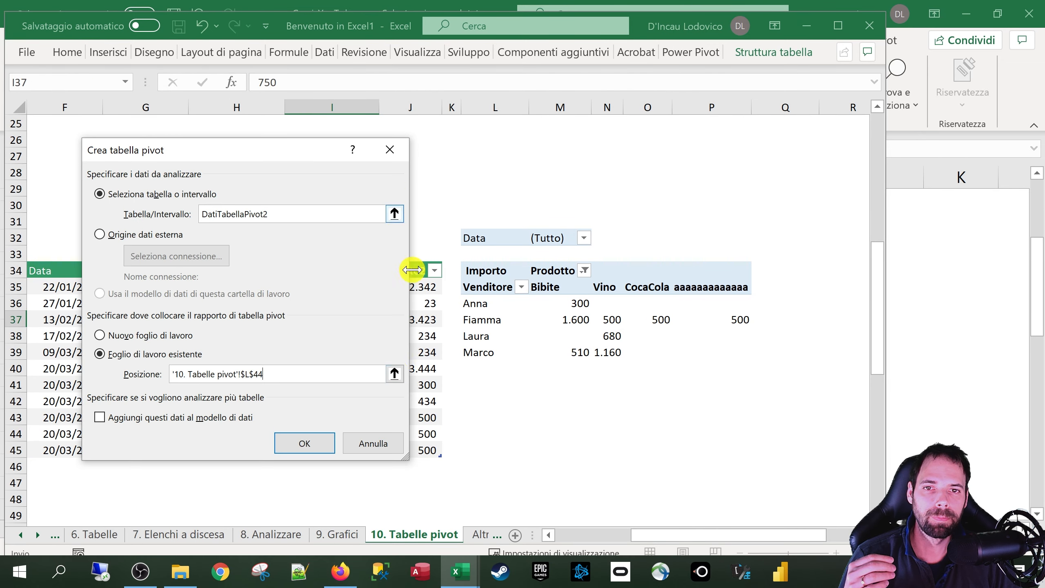
click(304, 443)
drag(721, 242, 740, 471)
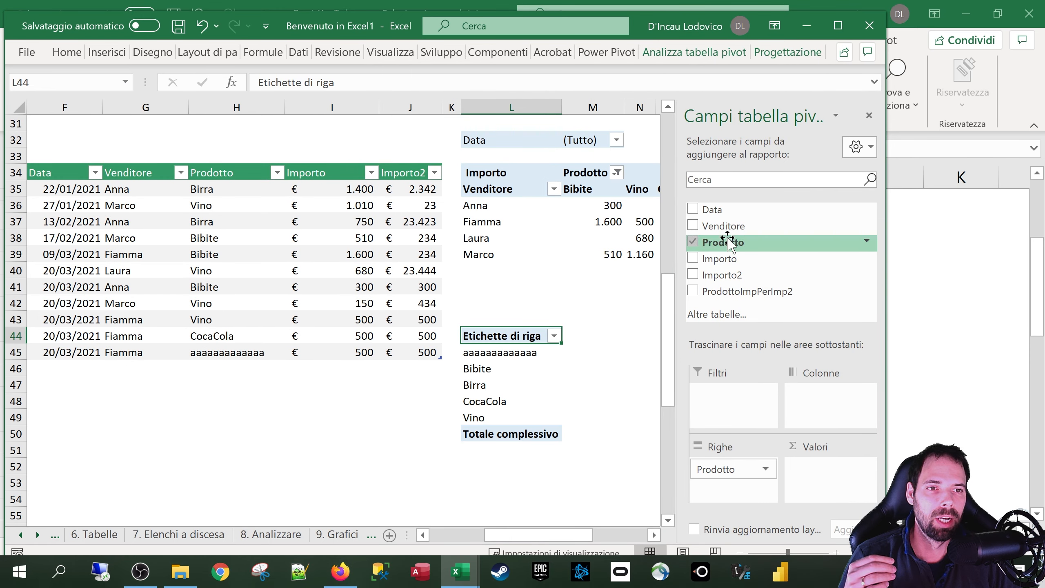
drag(723, 226, 736, 488)
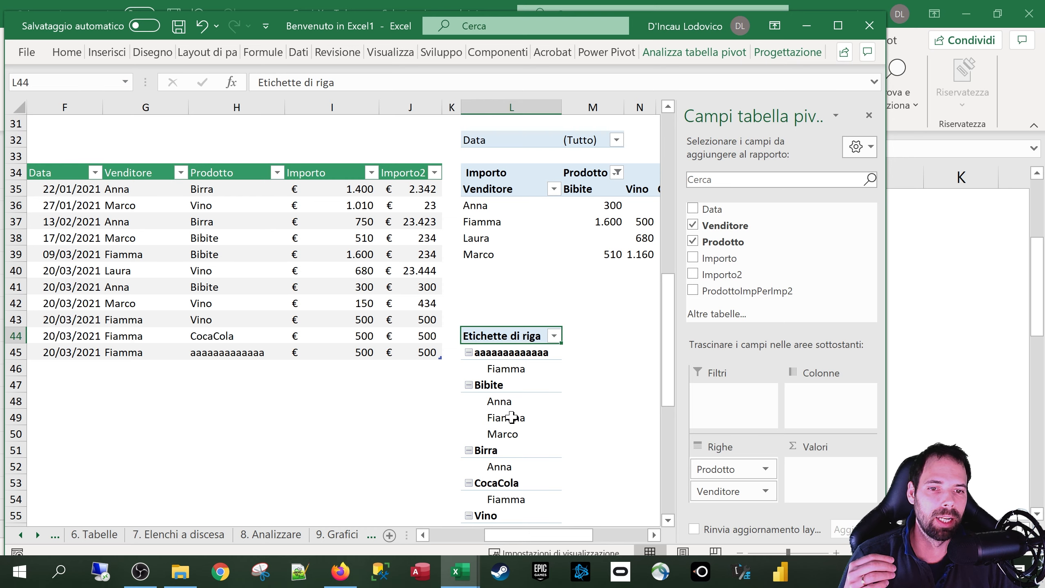
Enable Layout classico tabella pivot in the display options of the second pivot table.
right_click(517, 391)
click(575, 346)
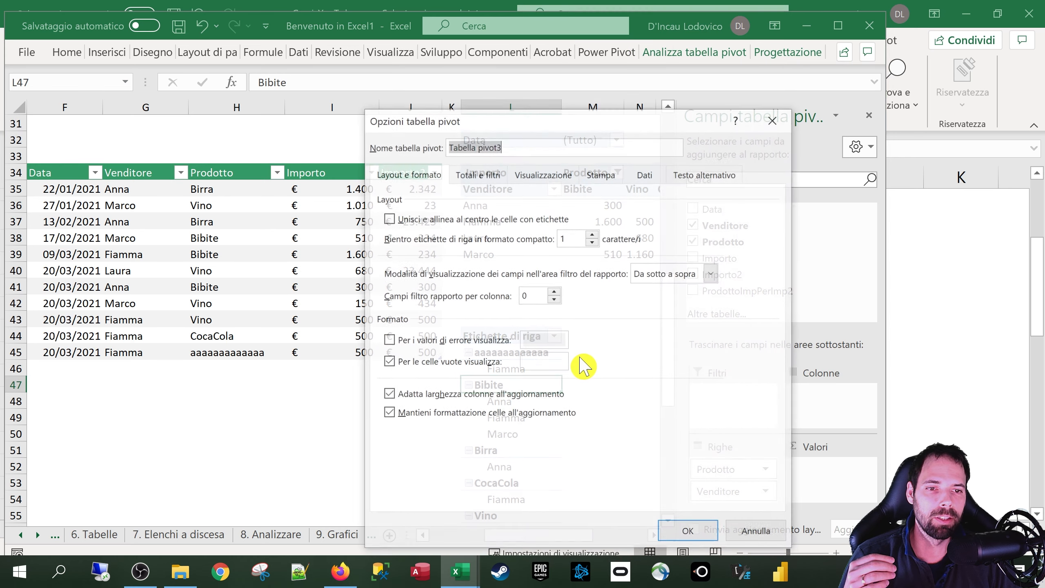
click(481, 174)
click(528, 175)
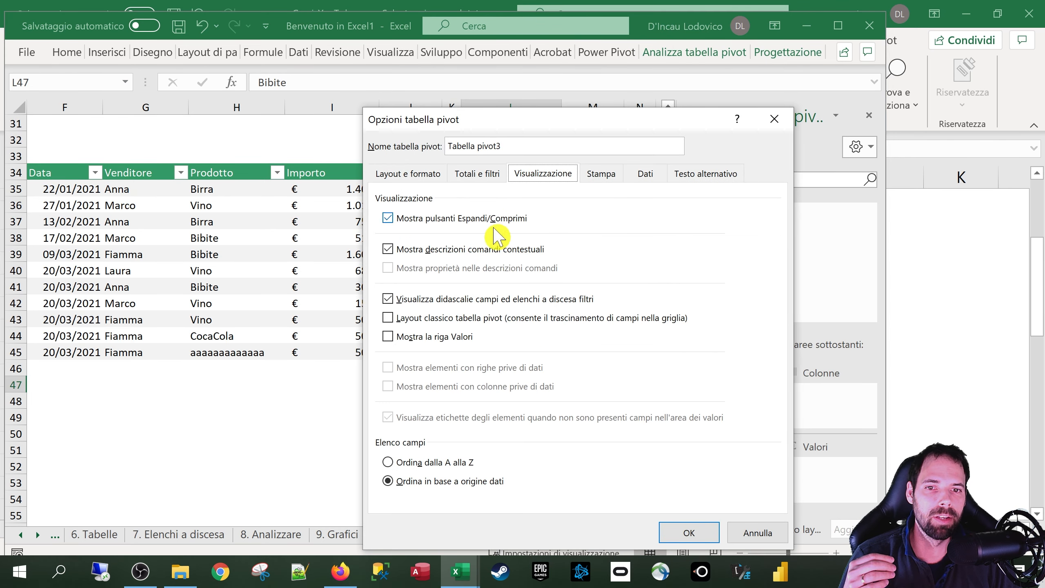
click(433, 320)
click(688, 532)
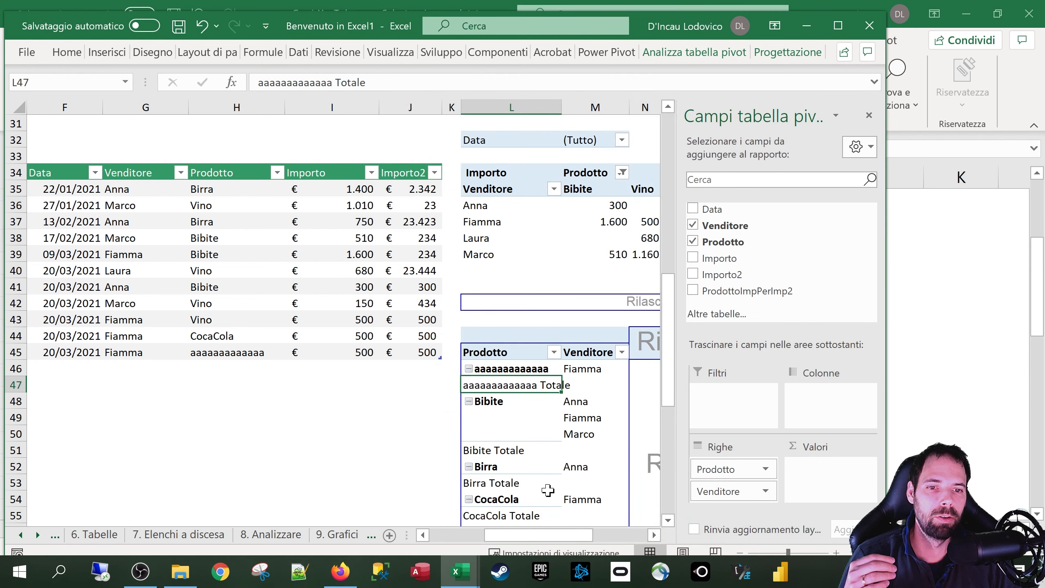
Examine the classic layout's drop areas and row fields, comparing them with the pivot table above.
drag(539, 542, 580, 538)
scroll(296, 303, down, 2)
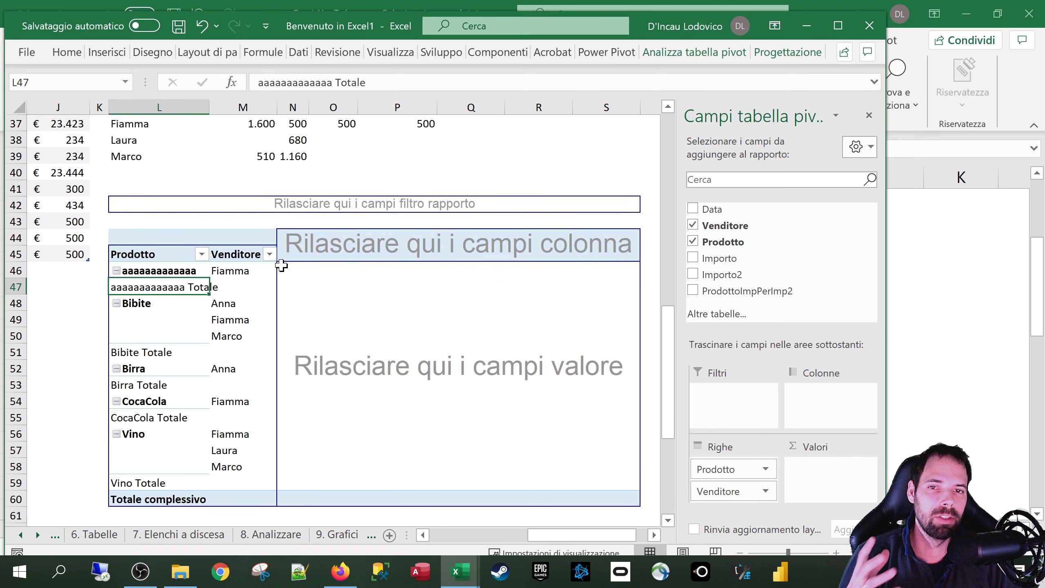
scroll(215, 205, up, 2)
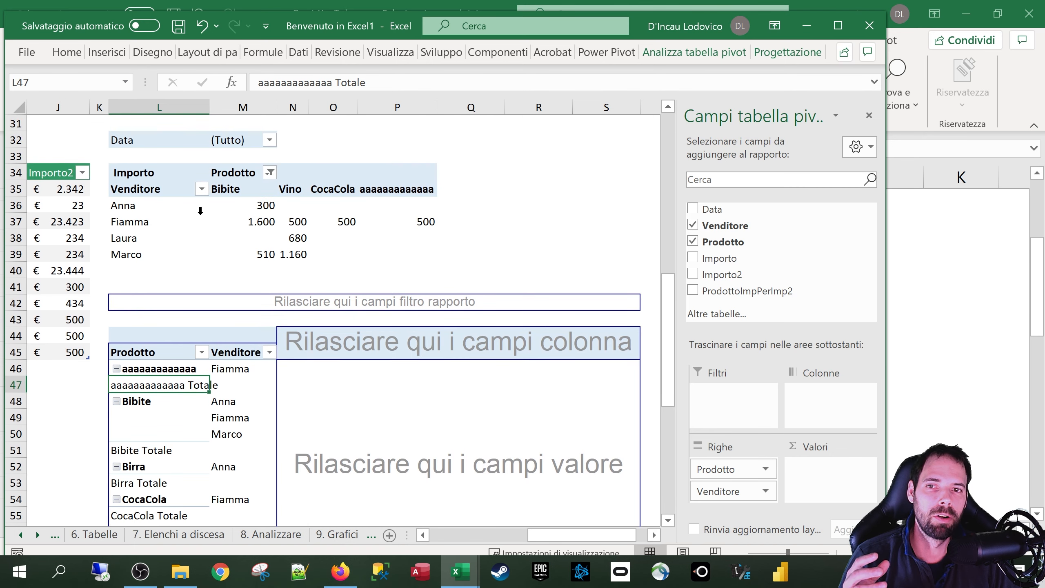
scroll(224, 227, down, 1)
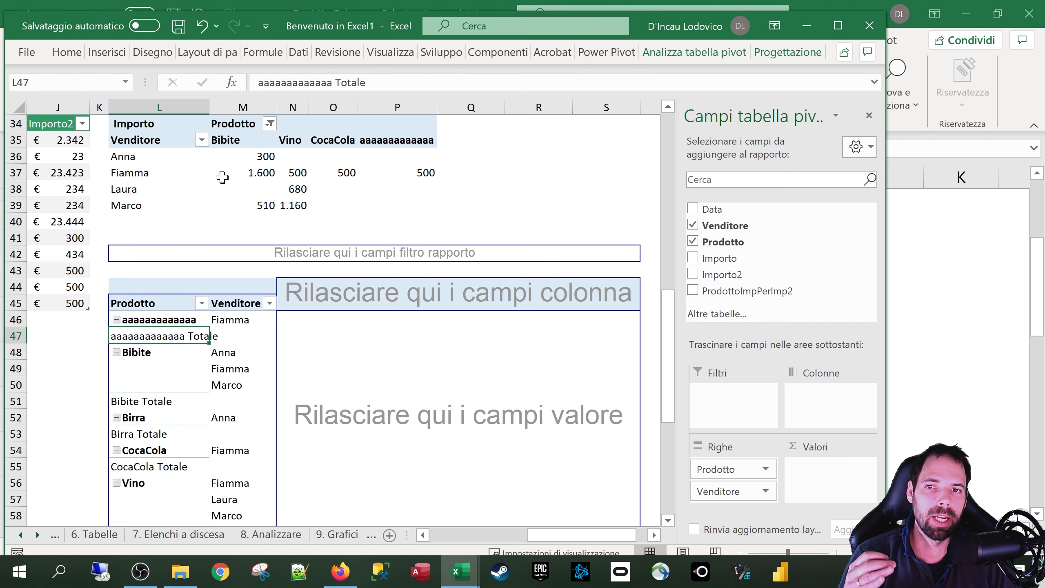
click(243, 373)
click(240, 401)
click(237, 324)
click(236, 362)
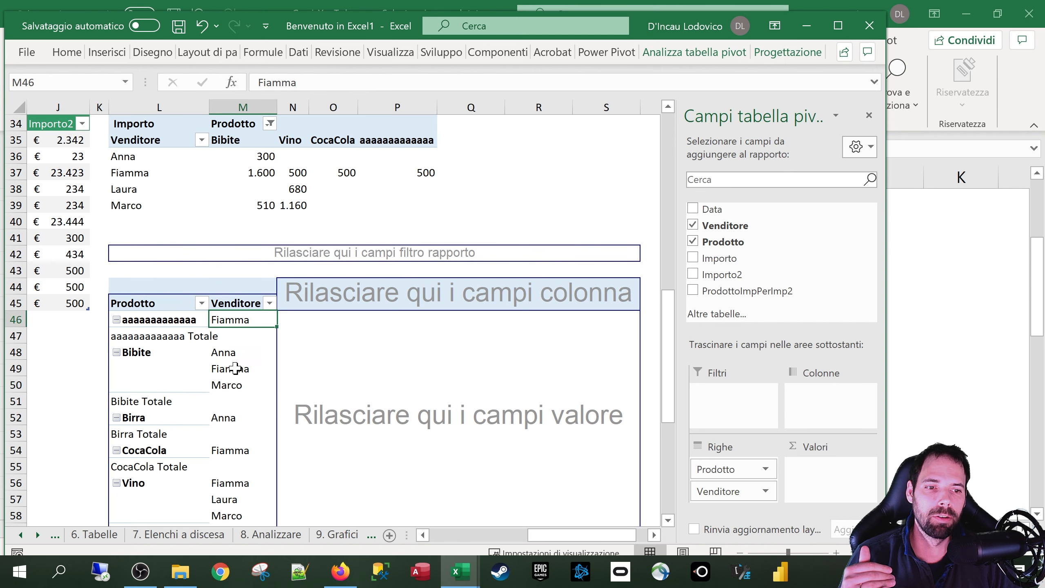
click(231, 345)
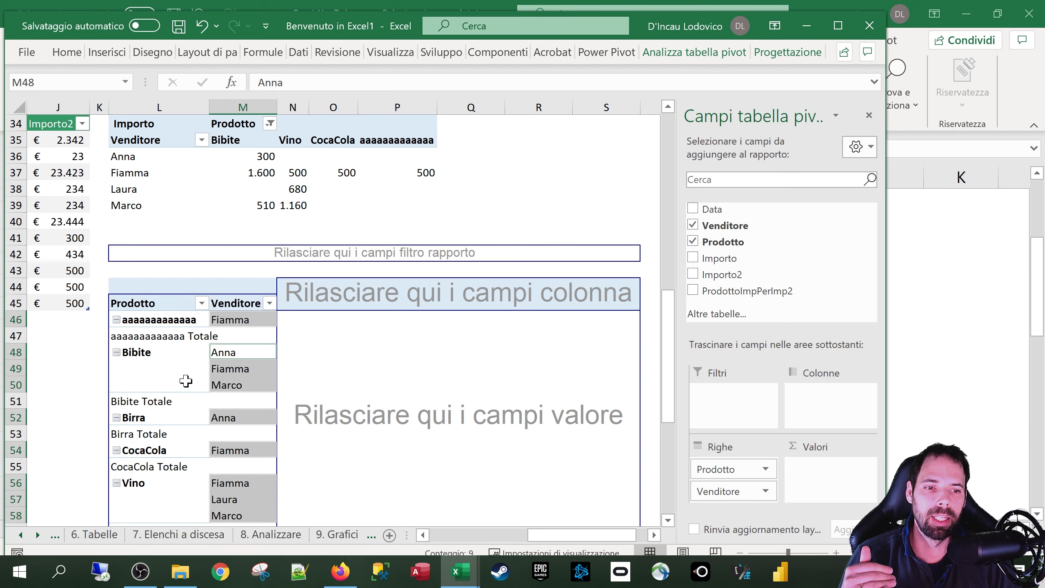
Remove the second pivot table by pasting blank cell M40 over its whole range, L42:T60.
click(246, 222)
key(ctrl+c)
drag(123, 252, 660, 474)
key(ctrl+v)
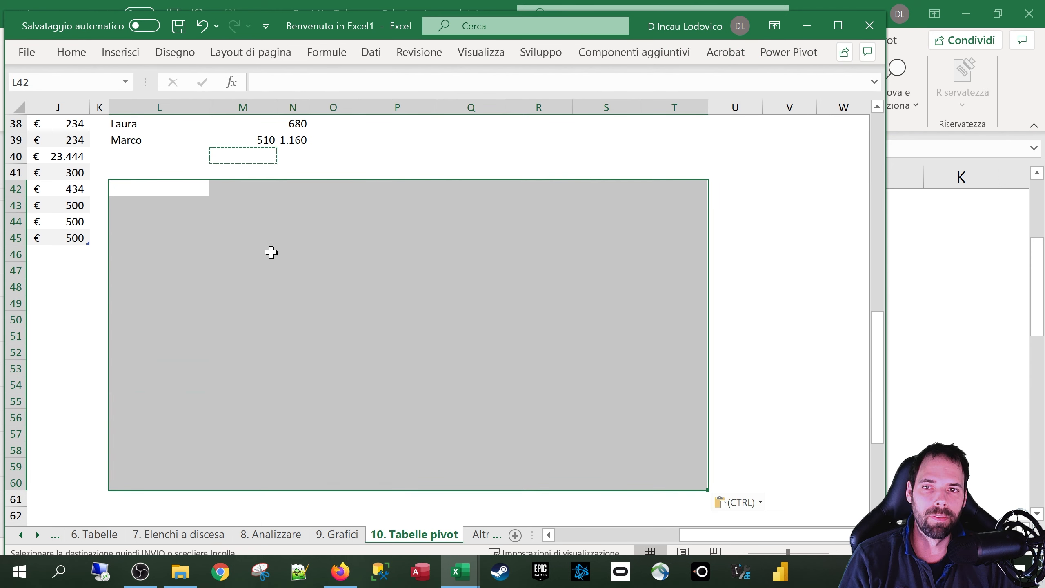
click(271, 251)
Set the number of deleted items to keep per field to Nessuno in the data options of pivot table Analisi_Vendite.
scroll(229, 256, up, 3)
right_click(205, 271)
click(290, 519)
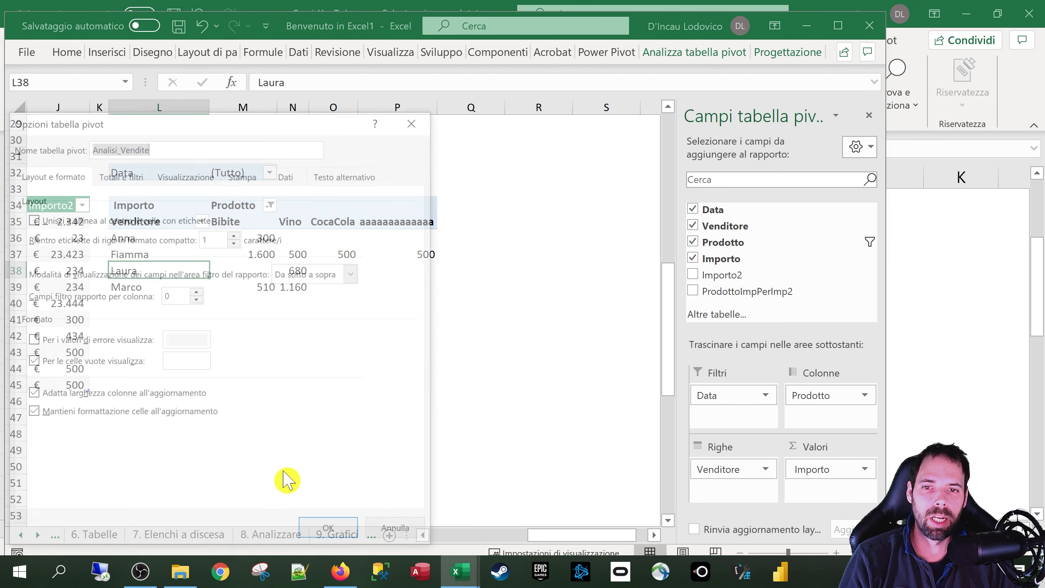
click(185, 174)
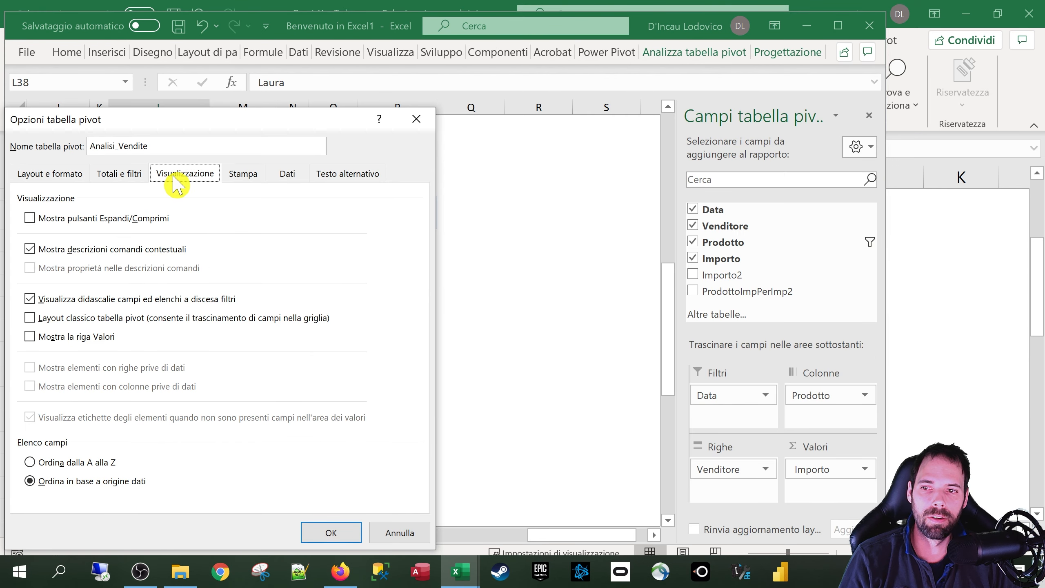
click(247, 178)
click(288, 181)
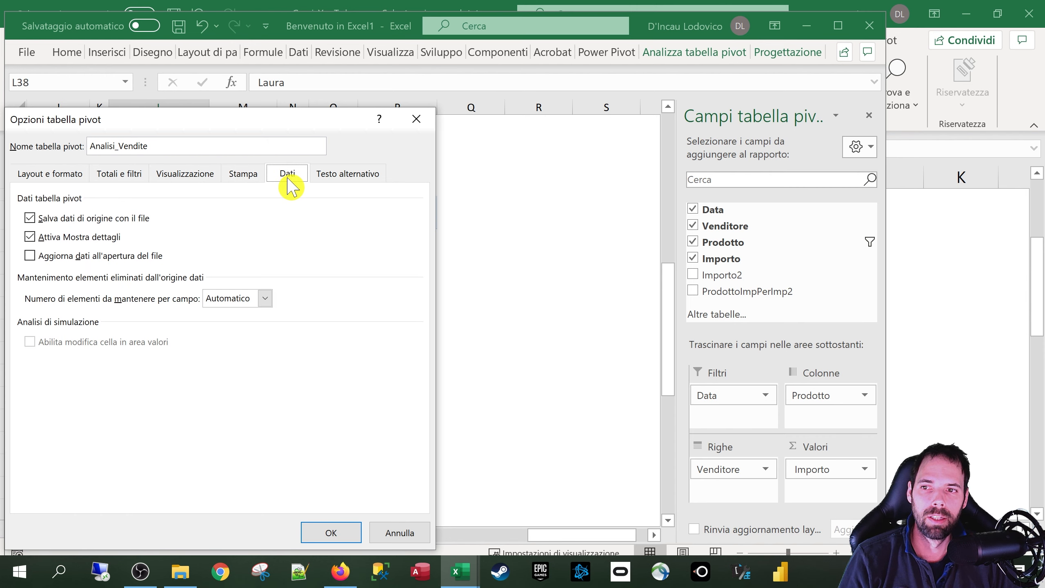
drag(267, 120, 588, 86)
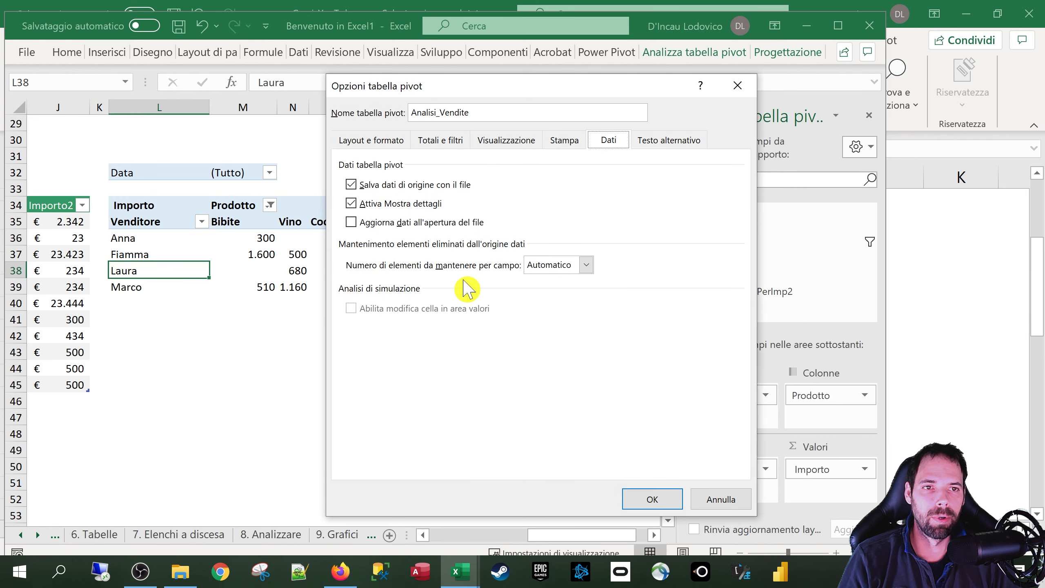
key(super+plus)
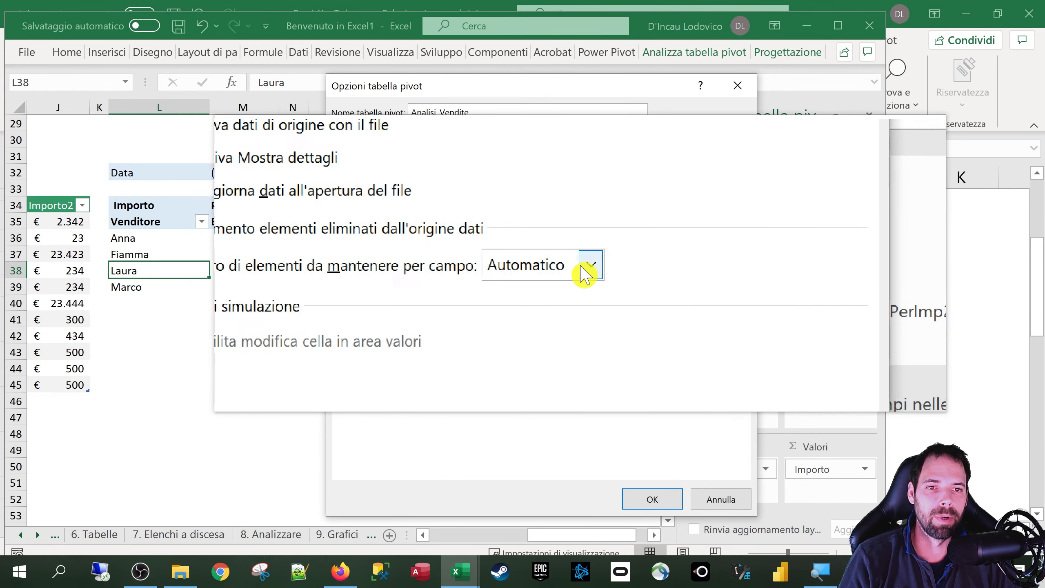
click(583, 266)
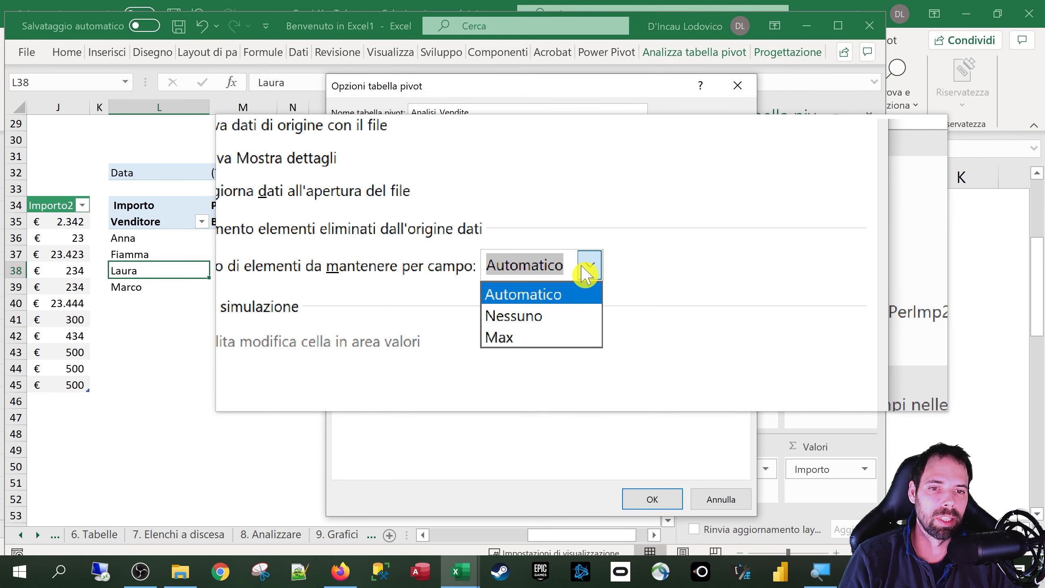
click(569, 293)
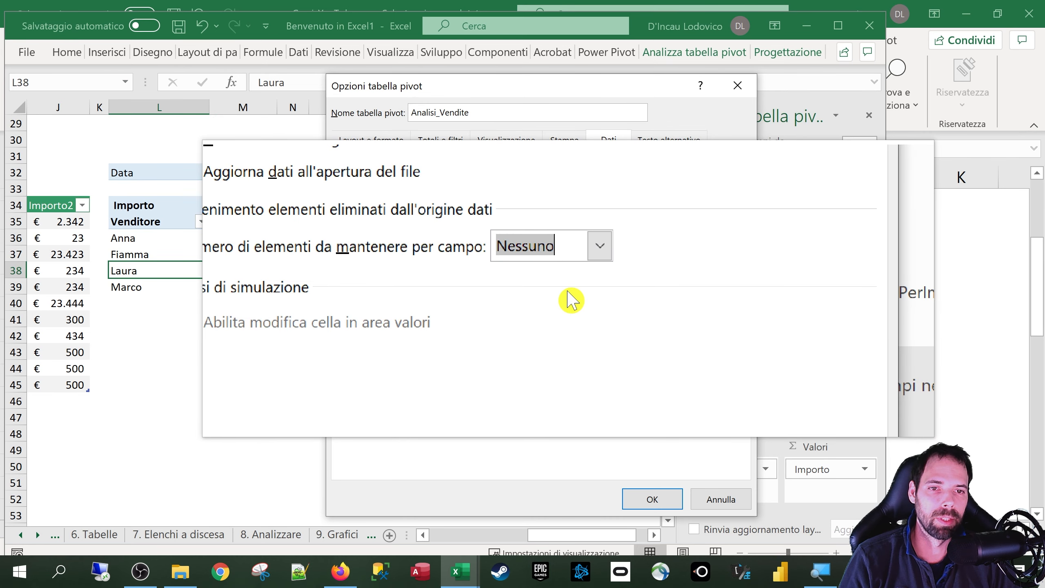
click(651, 498)
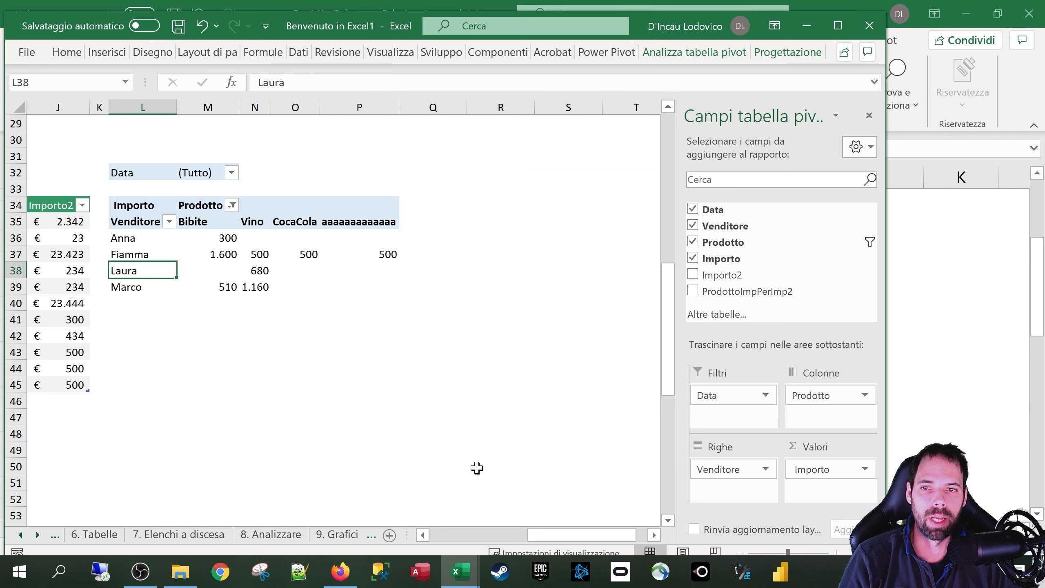
Move Prodotto from the columns to the rows below Venditore and enable Mostra elementi privi di dati in its field settings.
drag(558, 536, 519, 519)
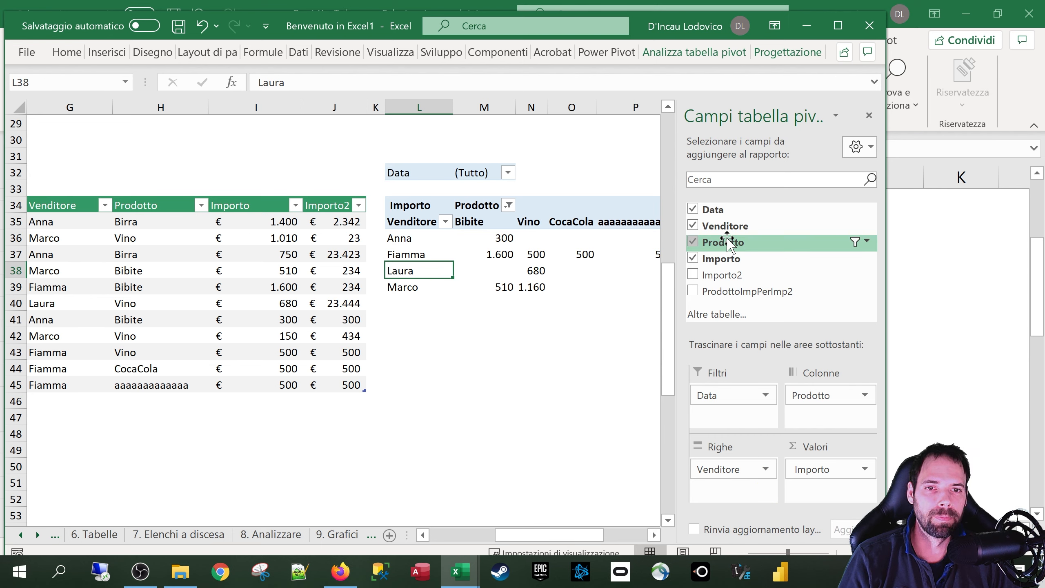
drag(806, 396, 732, 494)
click(736, 491)
click(739, 486)
click(173, 197)
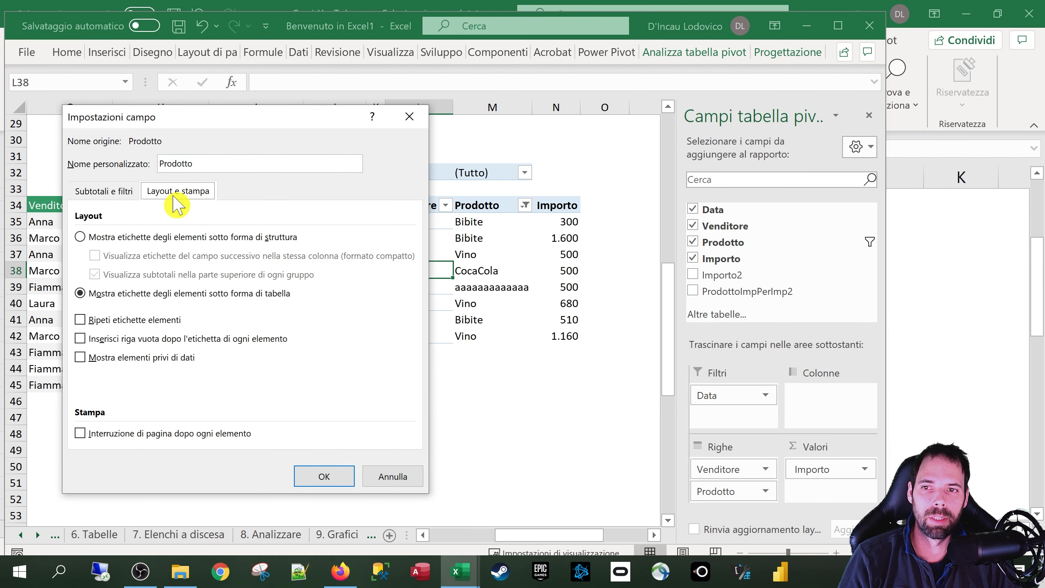
click(124, 358)
click(327, 477)
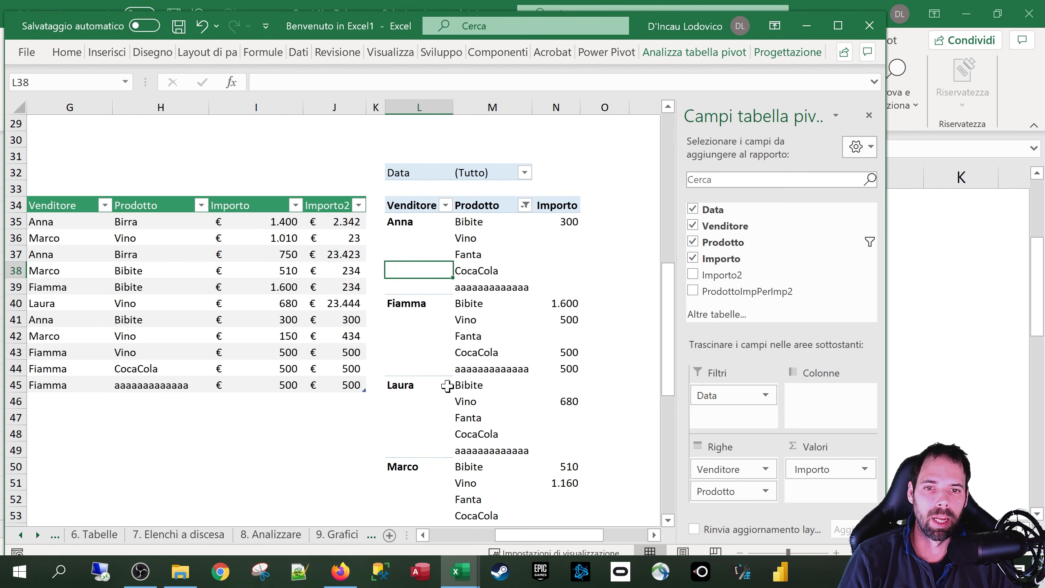
Remove Venditore from the pivot table's rows and select the empty Importo cell beside Fanta.
scroll(452, 291, down, 1)
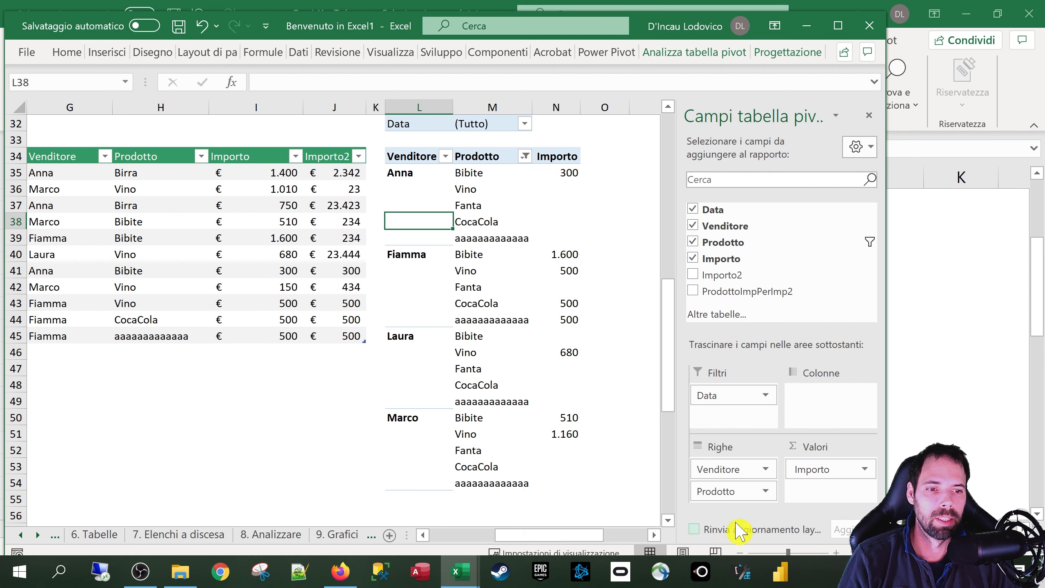
drag(737, 469, 781, 296)
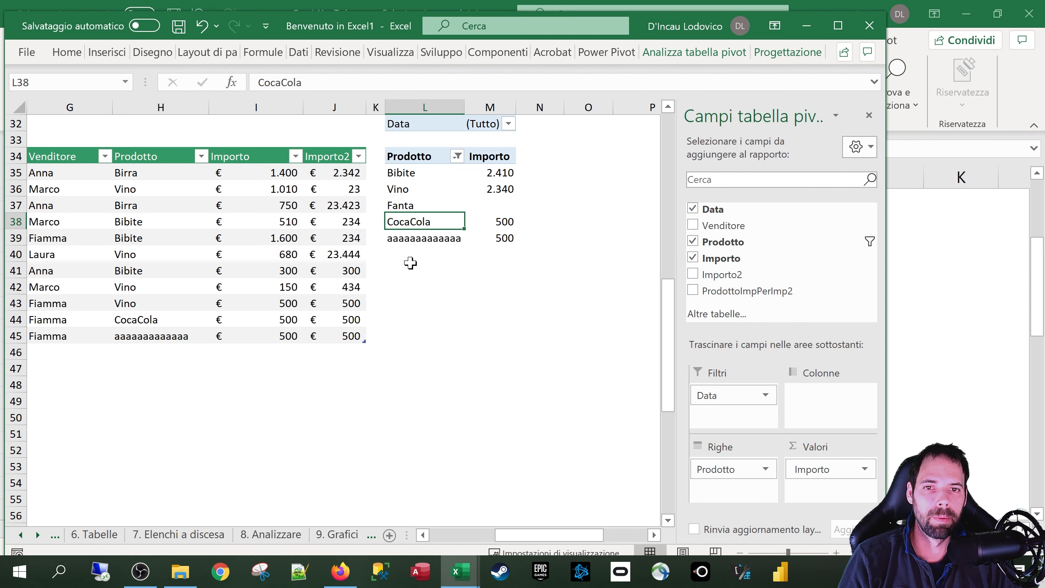
scroll(411, 262, up, 1)
key(Up)
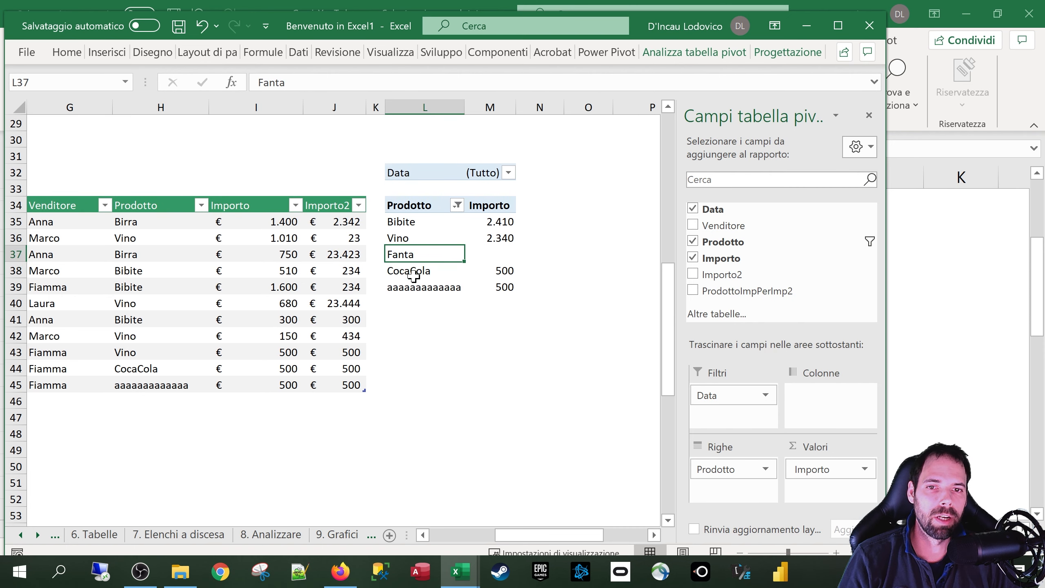
click(492, 258)
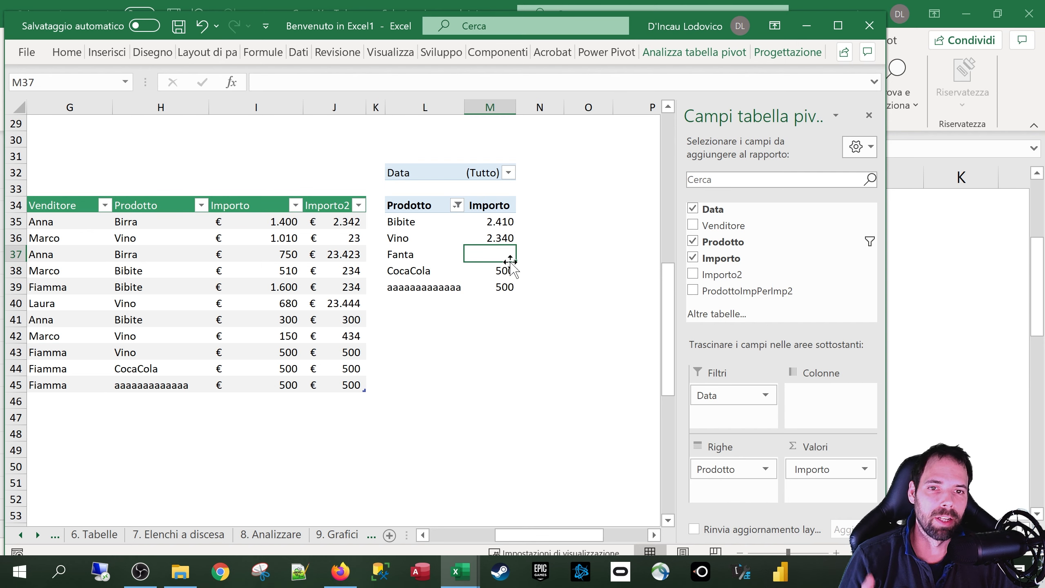
Check the item retention setting in the pivot table's data options and refresh the pivot table.
right_click(454, 238)
click(497, 520)
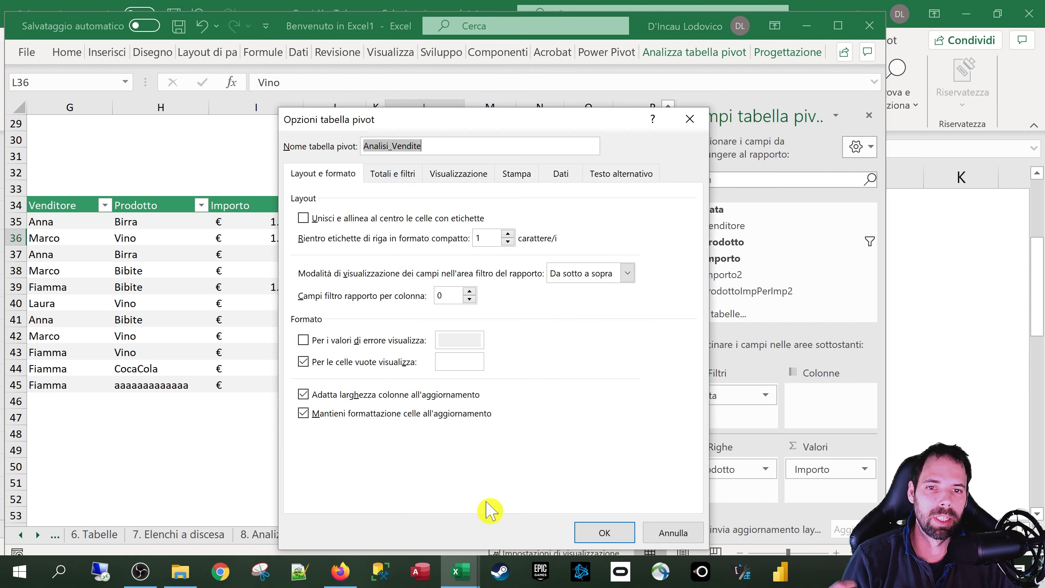
click(561, 174)
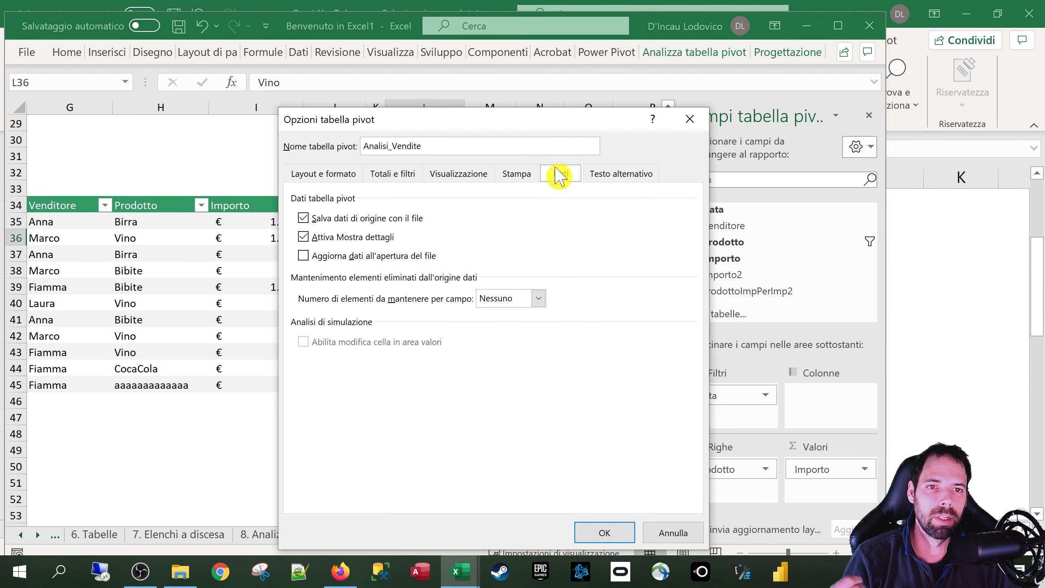
click(603, 535)
right_click(431, 240)
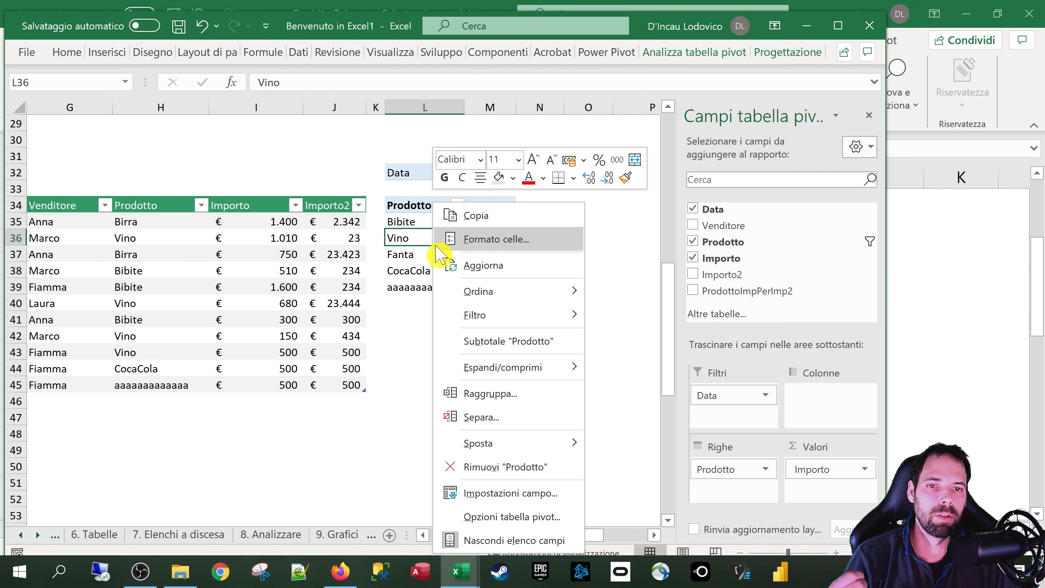
click(463, 264)
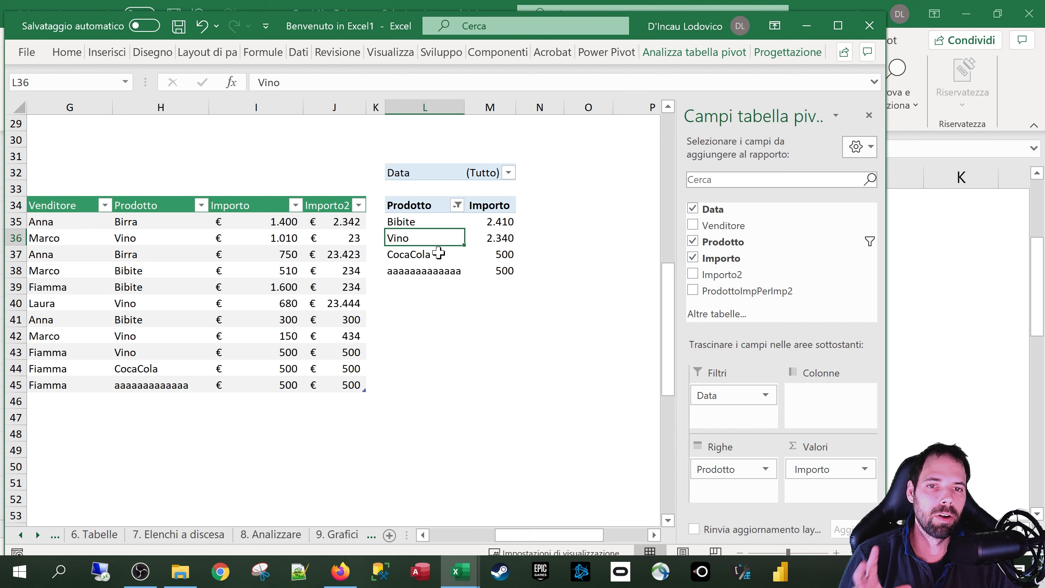
Set the number of items to keep per field back to Automatico and refresh the pivot table.
right_click(436, 240)
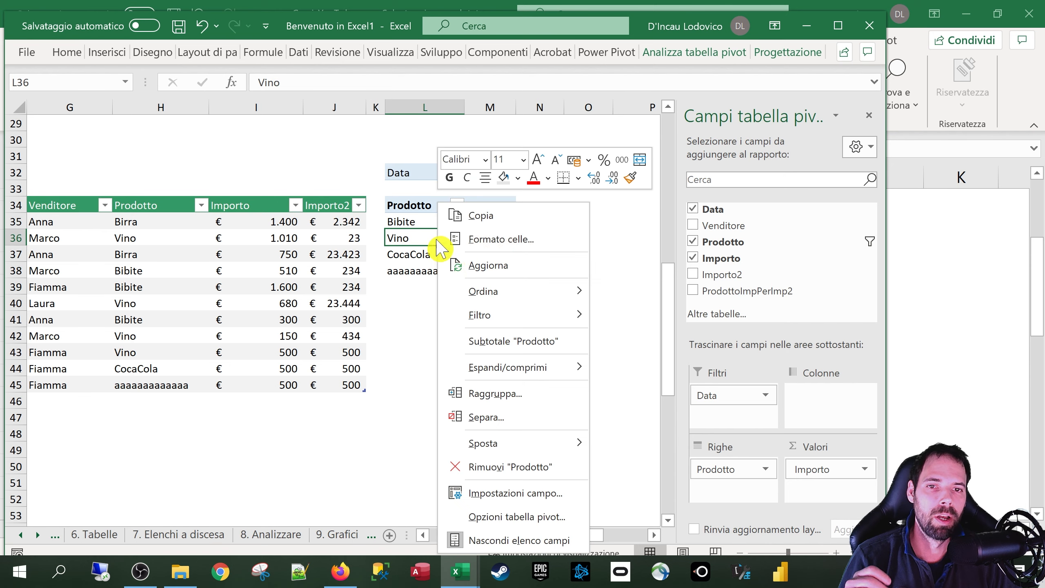
click(514, 517)
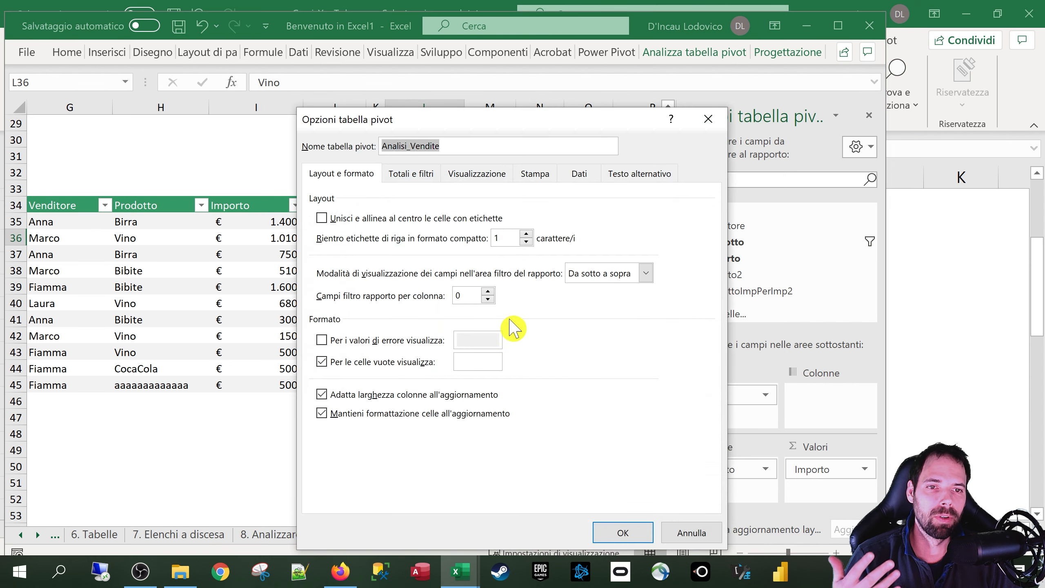
click(573, 179)
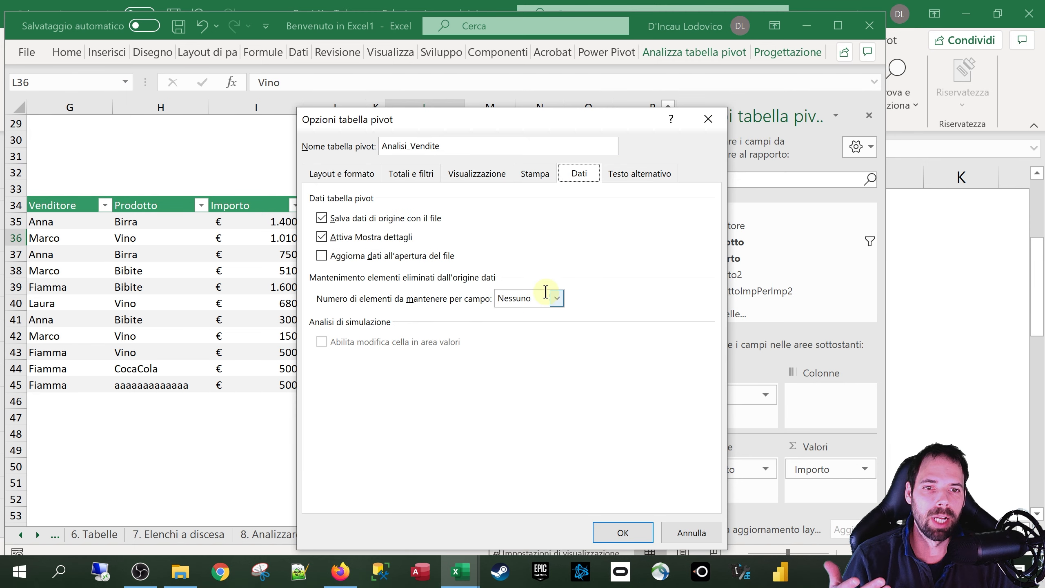
click(555, 300)
click(528, 315)
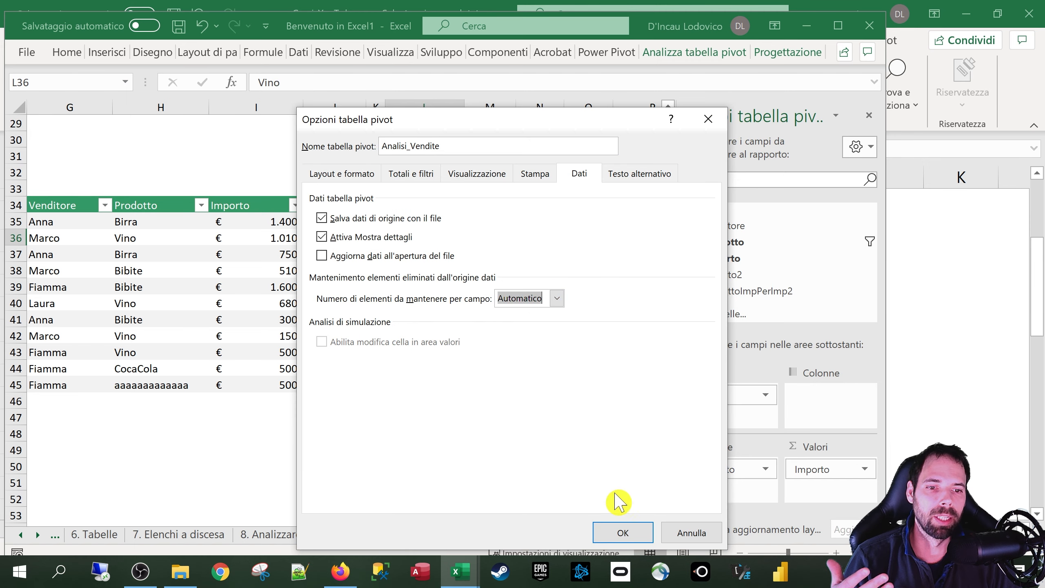
click(622, 532)
click(329, 416)
right_click(442, 222)
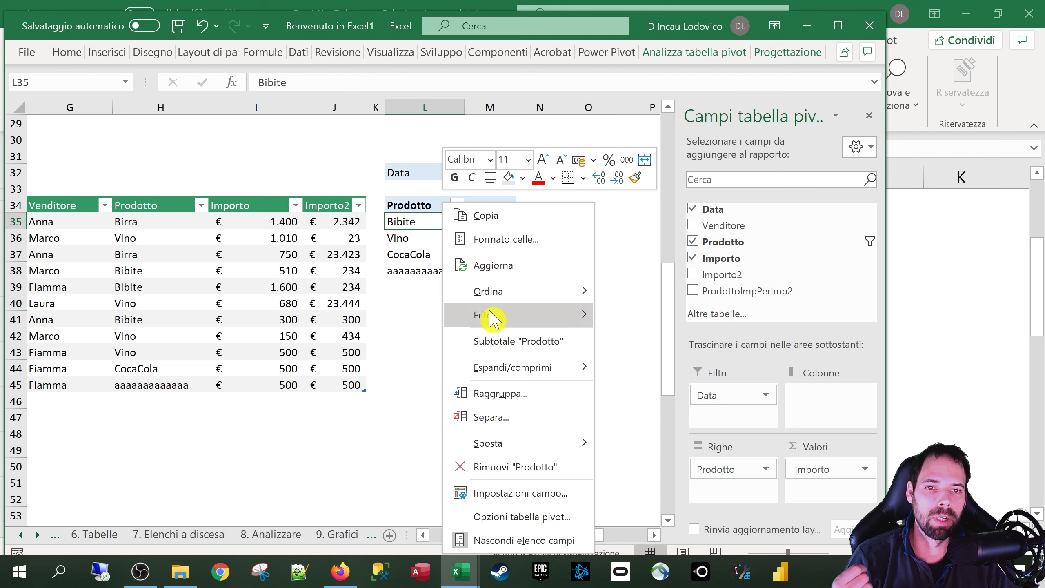
click(507, 268)
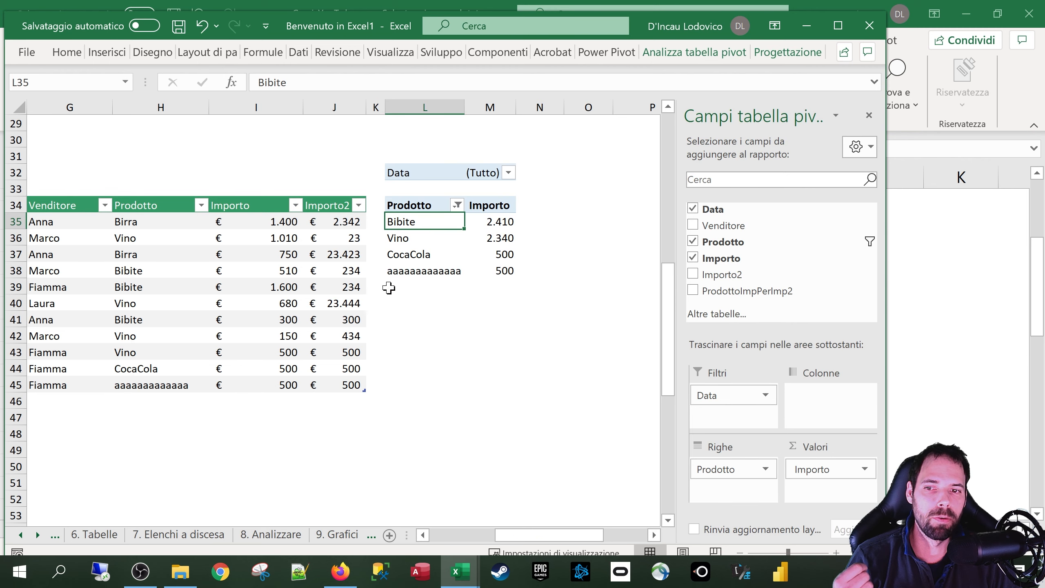
Change the Prodotto value in the last row of the source table, cell H45, to Fanta.
drag(72, 386, 83, 387)
click(88, 387)
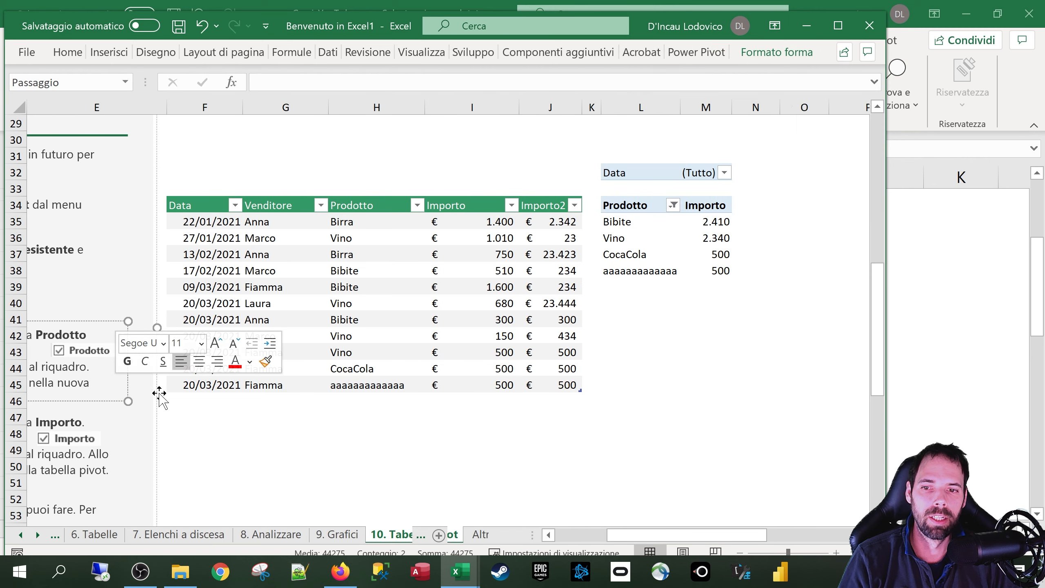
drag(216, 384, 580, 387)
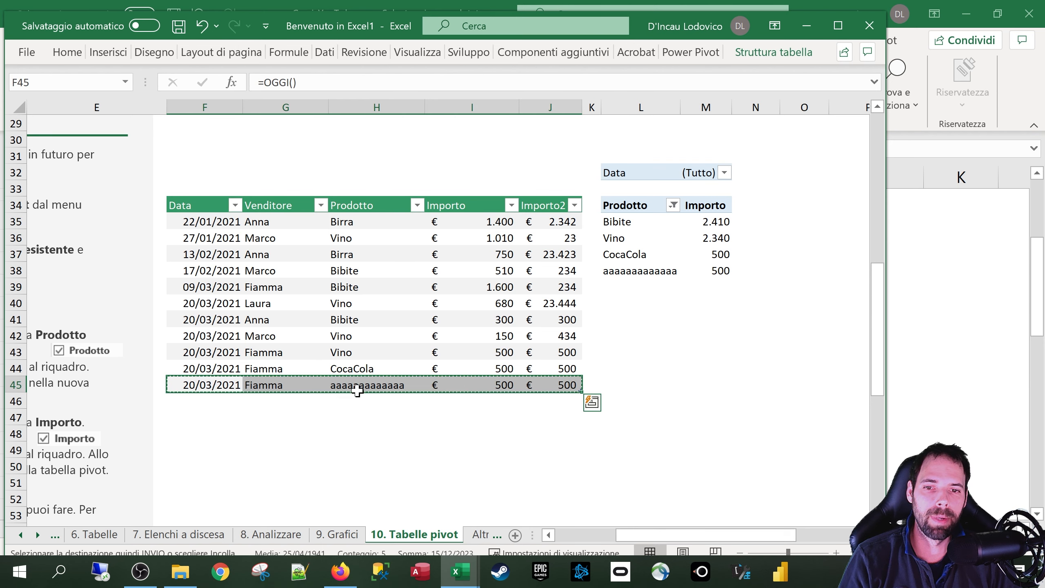
click(356, 390)
text(Fanta)
key(Return)
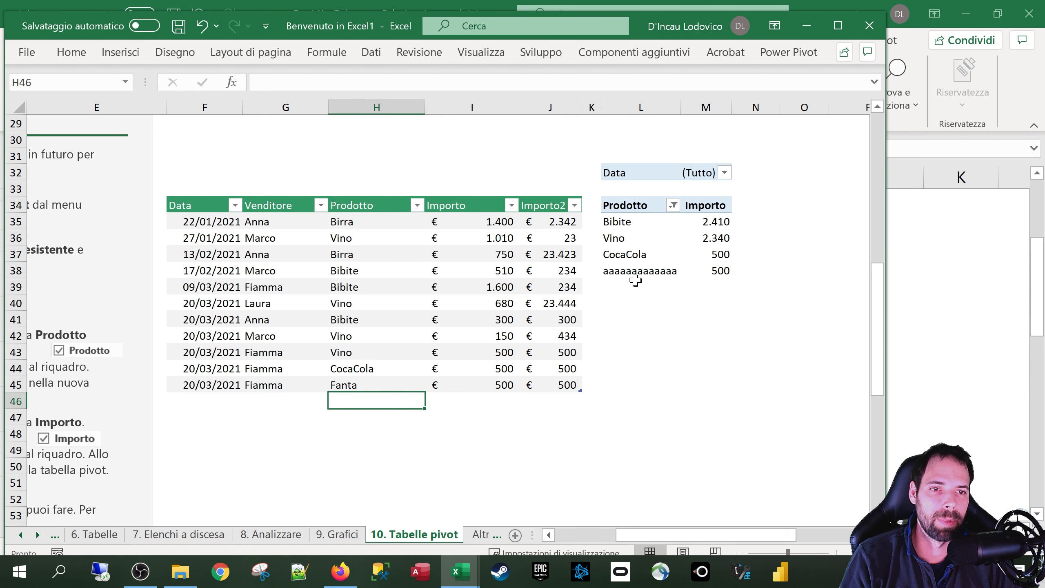
Refresh the pivot table from the edited source table.
right_click(638, 245)
click(684, 206)
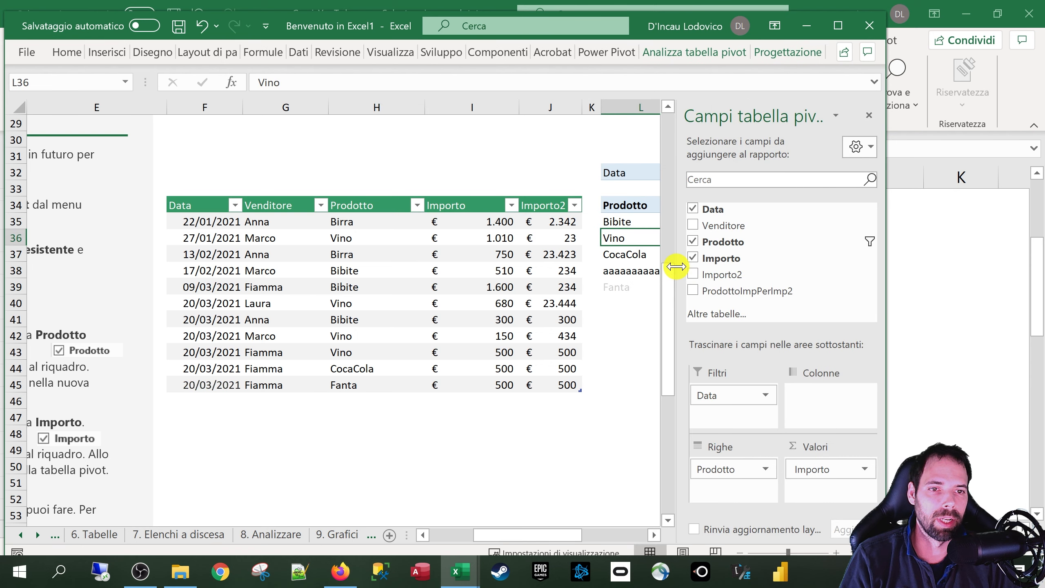
drag(562, 534, 573, 535)
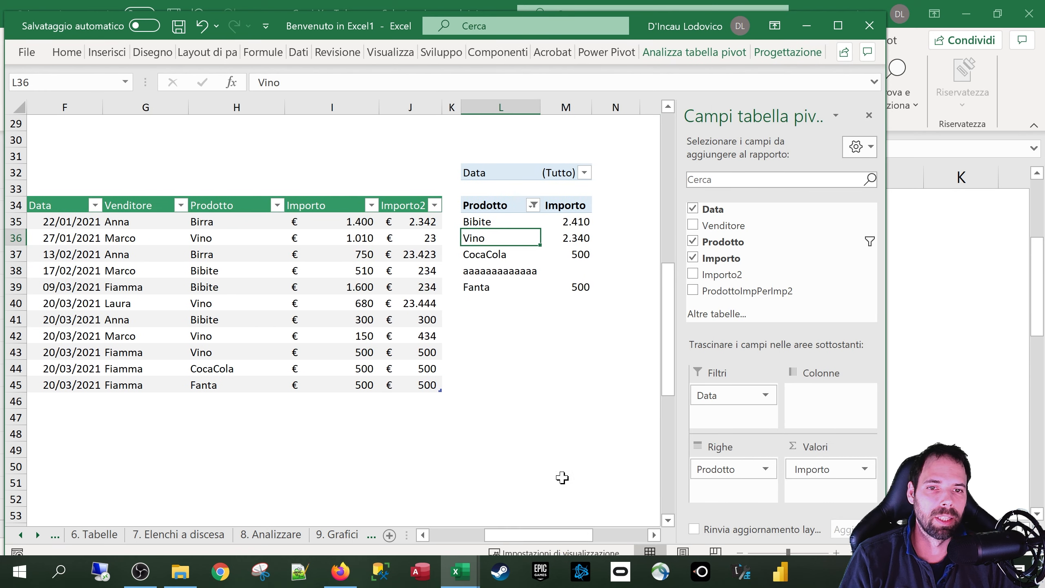
click(510, 273)
Set the items kept per field to Nessuno in the pivot table's data options and refresh the table again.
right_click(511, 257)
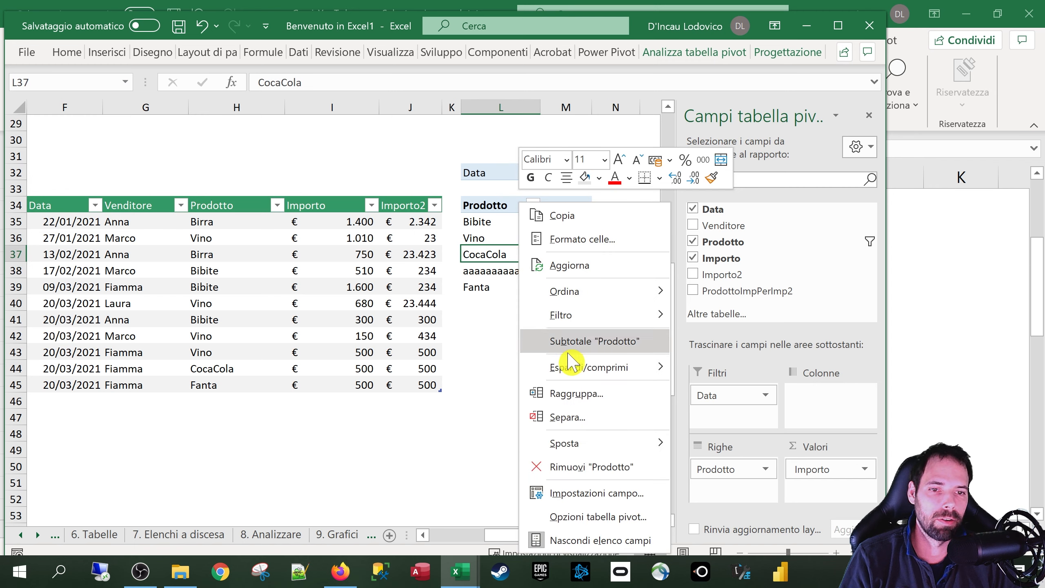
click(589, 516)
click(649, 174)
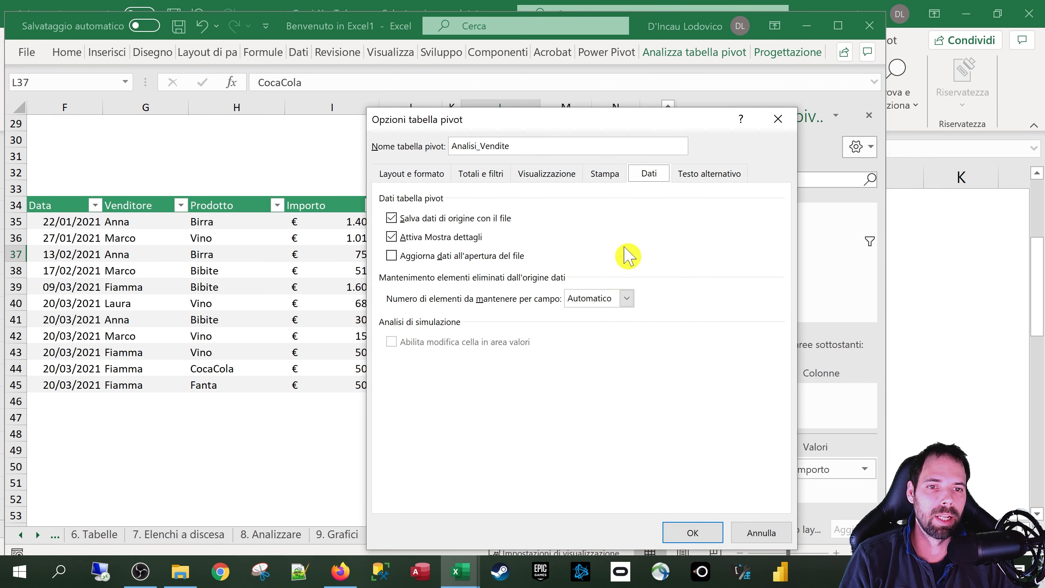
click(626, 298)
click(627, 324)
click(692, 532)
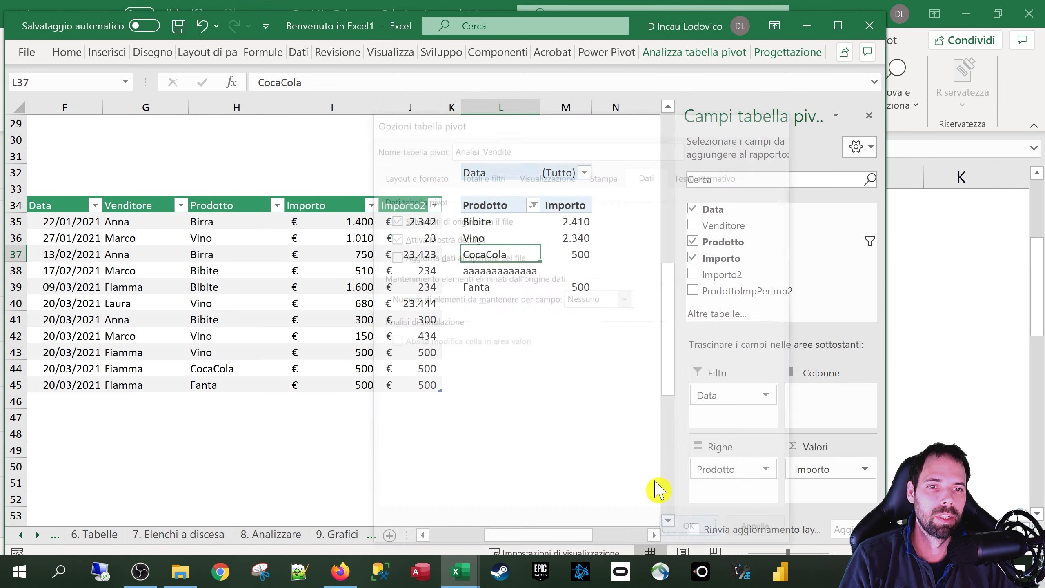
right_click(534, 239)
click(597, 267)
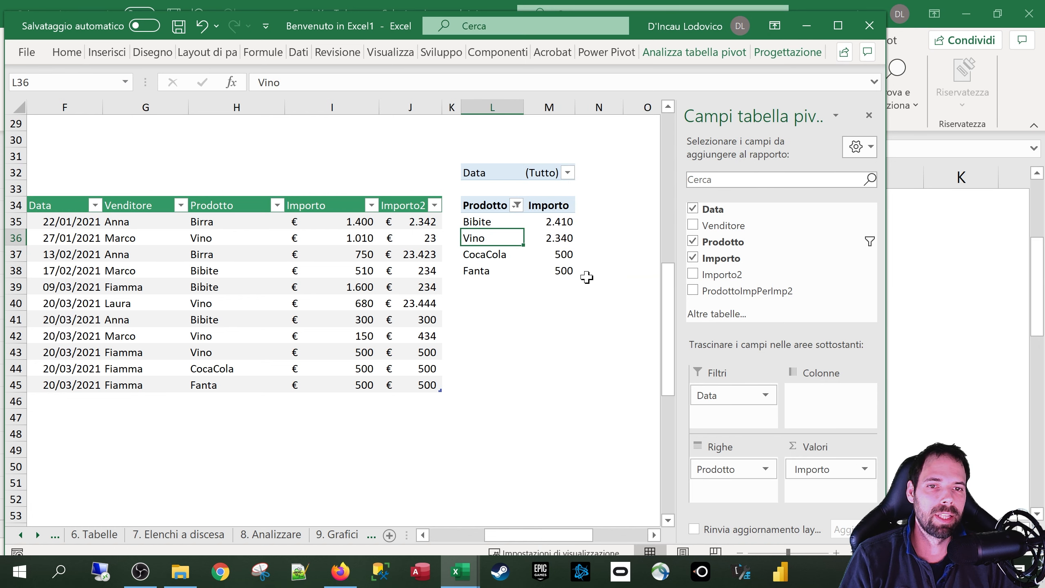
key(Down)
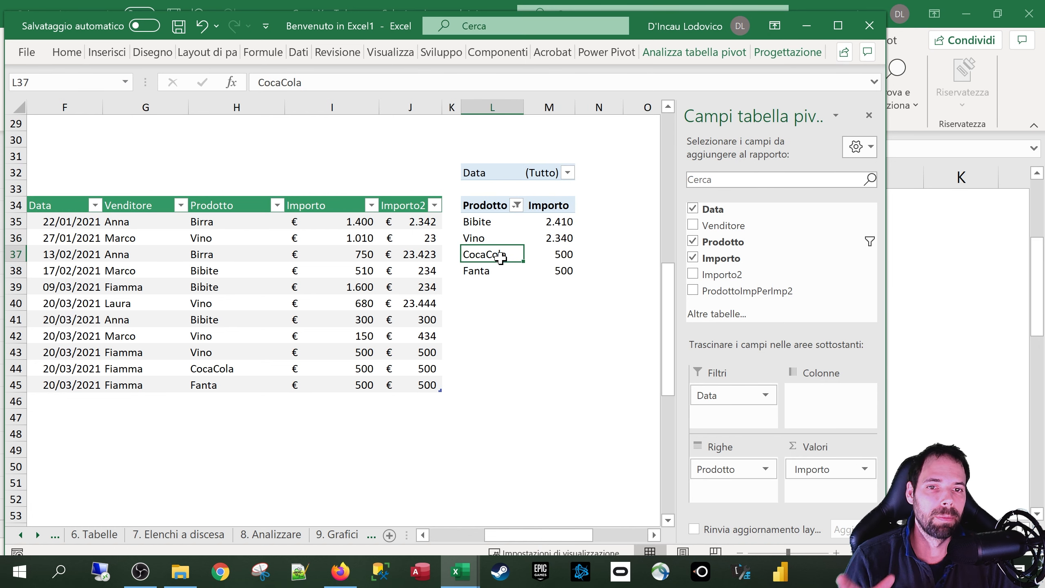
click(487, 243)
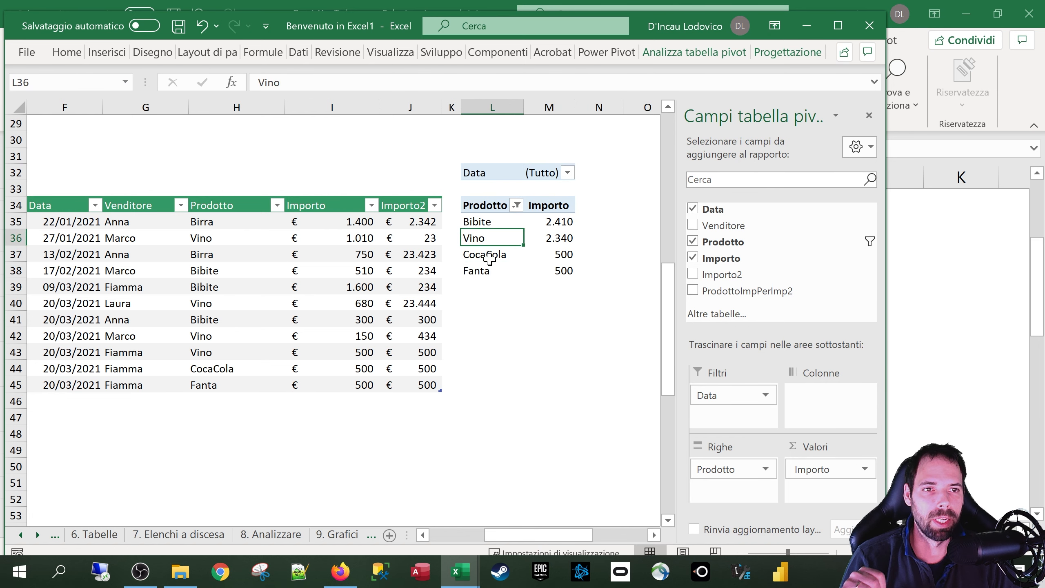
scroll(325, 278, up, 2)
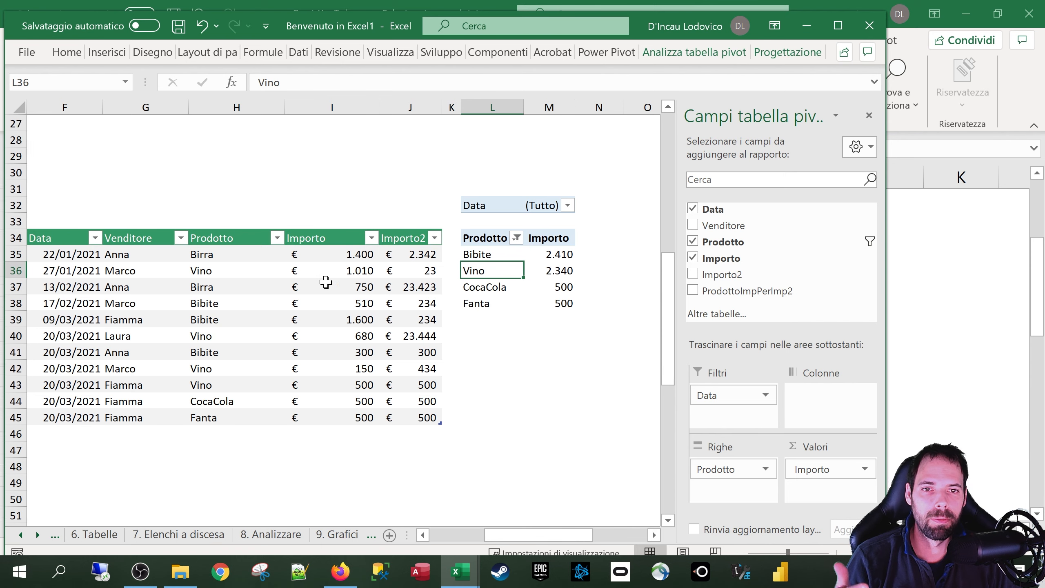
scroll(517, 292, down, 1)
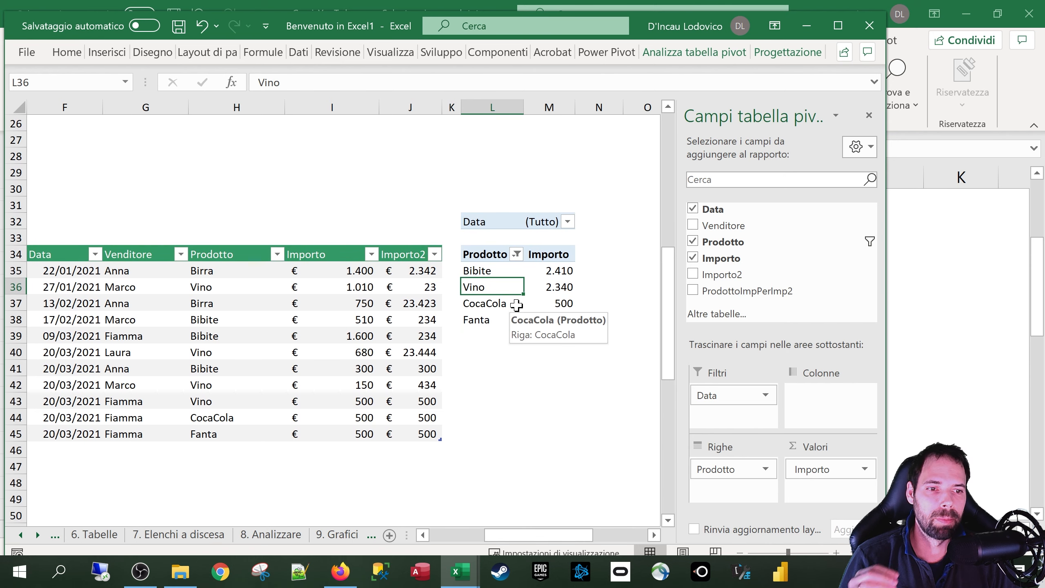